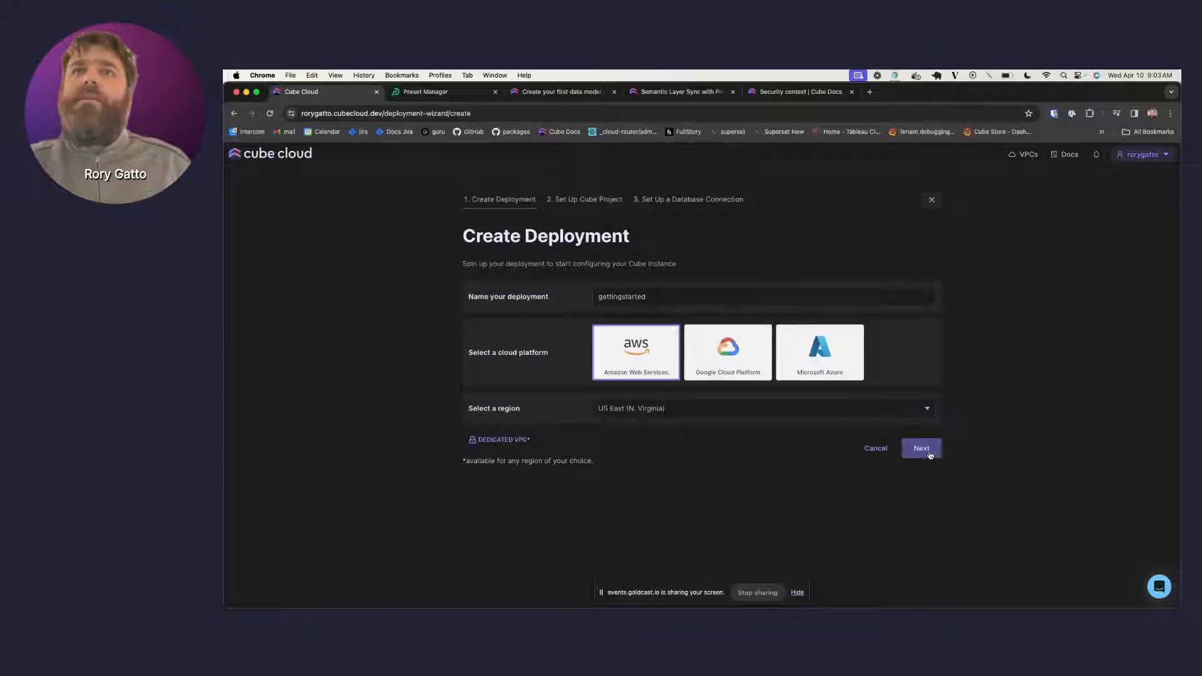
- Create a fresh Cube project and select Snowflake as its database
{"action": "left_click", "coordinate": [928, 453]}
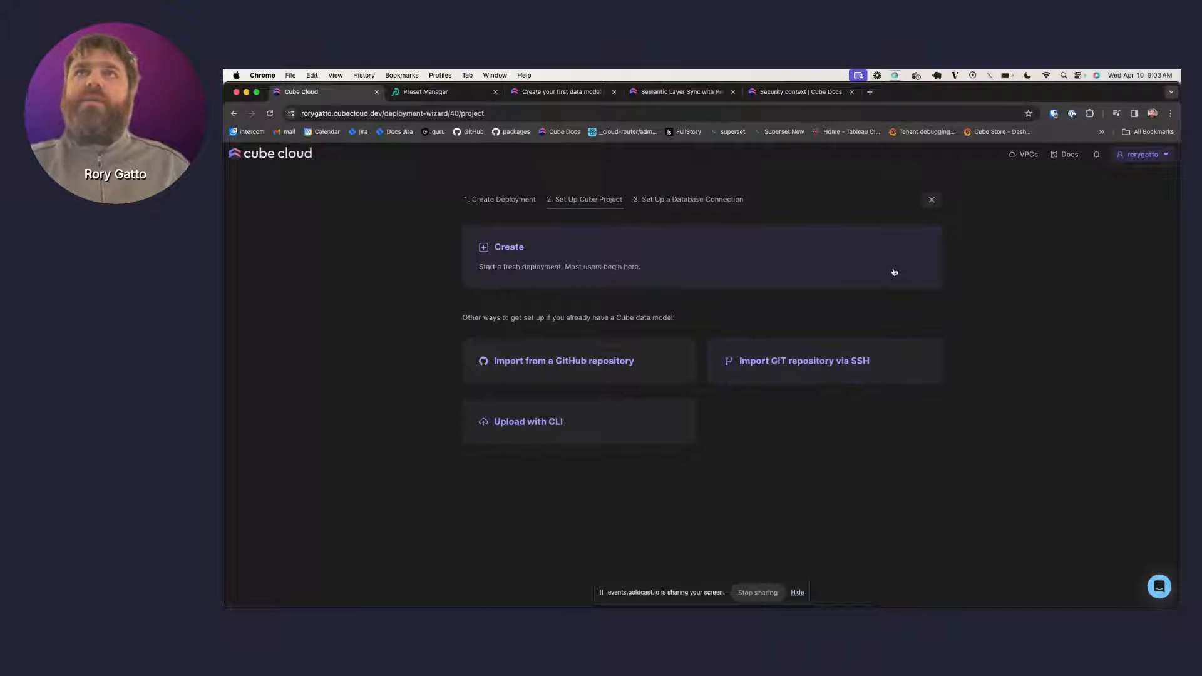
{"action": "left_click", "coordinate": [803, 263]}
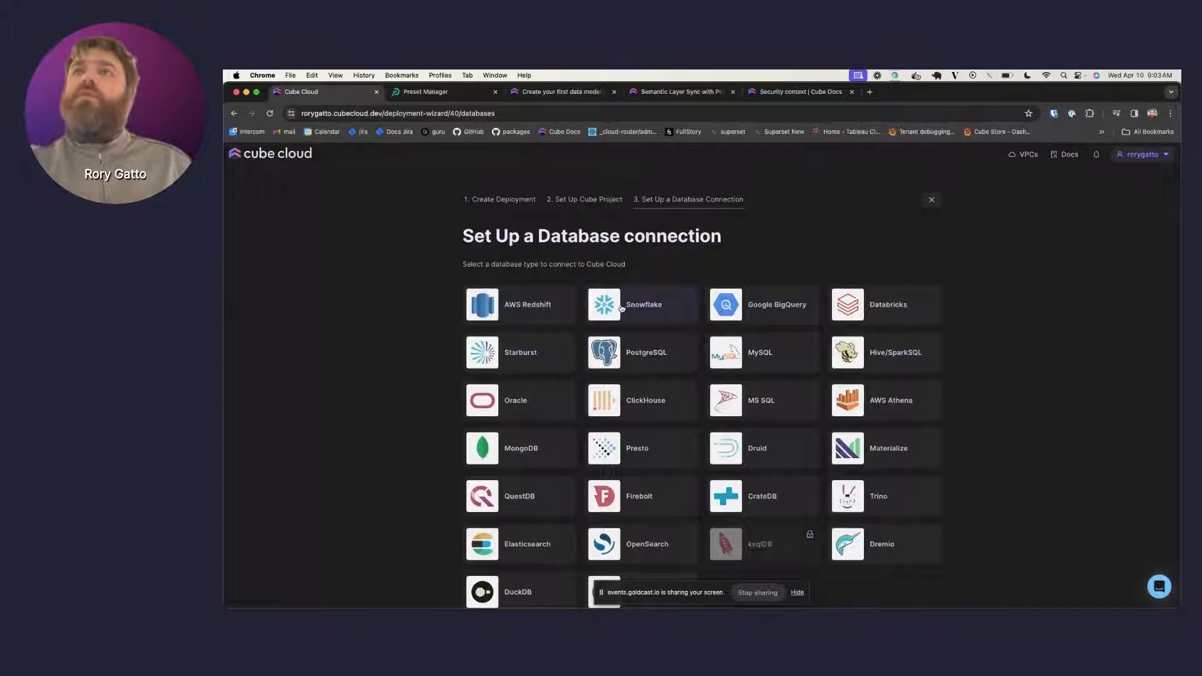
{"action": "left_click", "coordinate": [648, 305]}
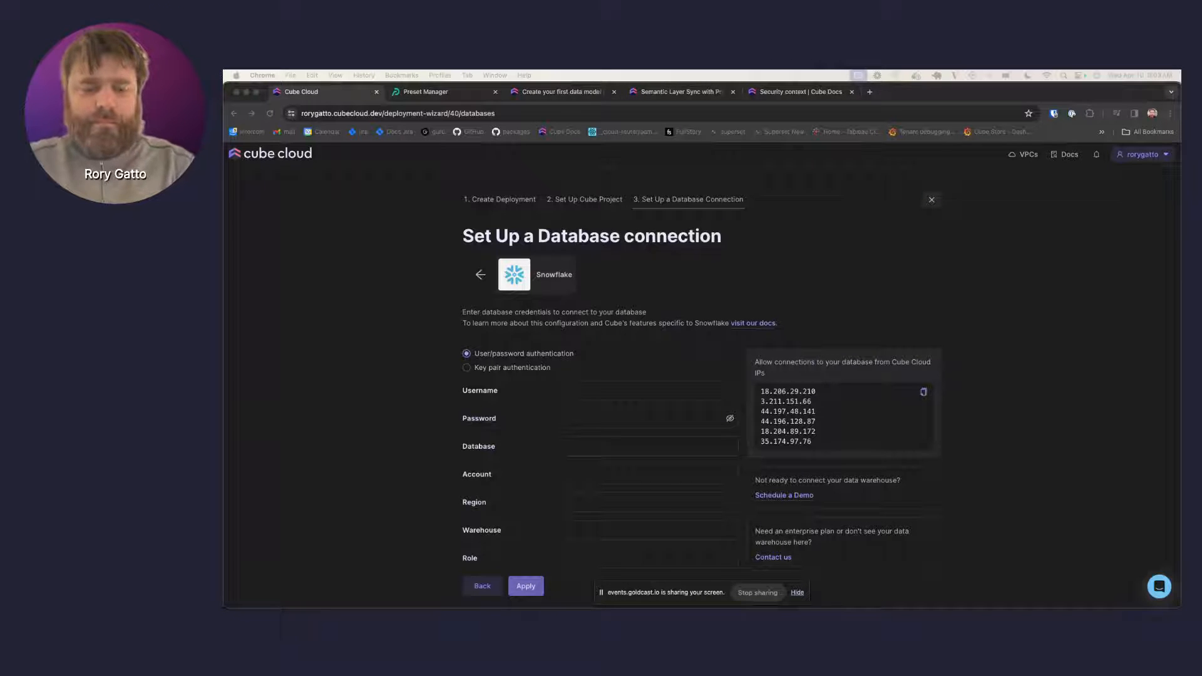
- Paste the Snowflake username, password, database CUBE_DEMO and account identifier
{"action": "left_click", "coordinate": [595, 388]}
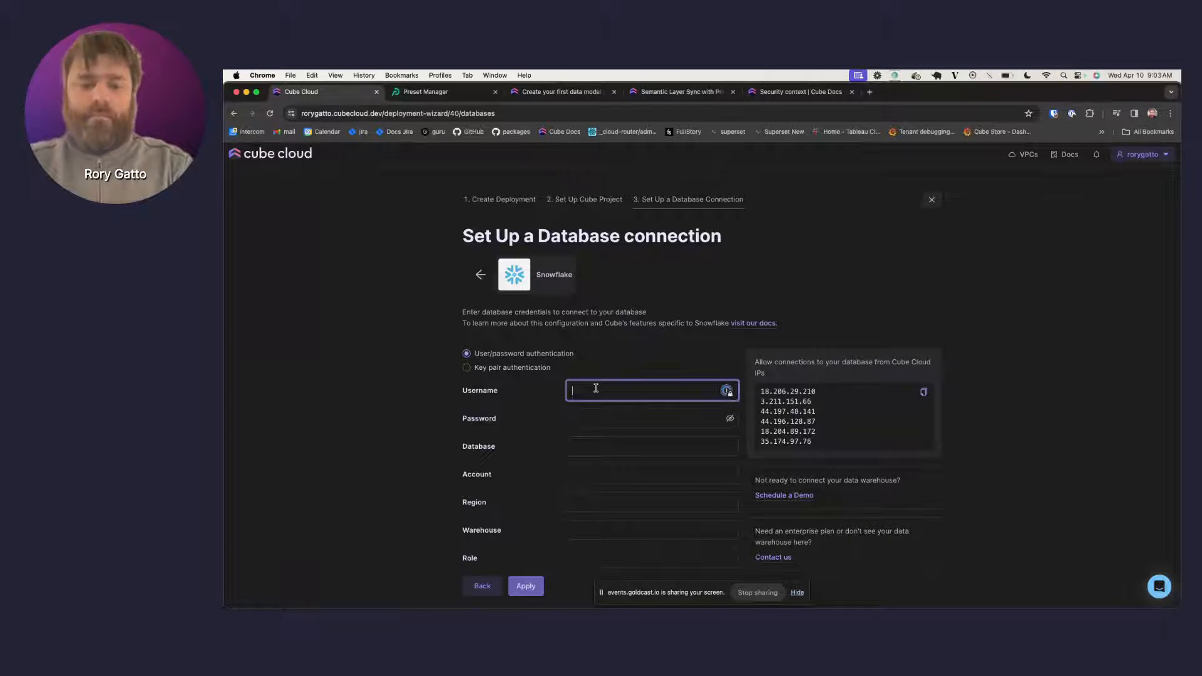
{"action": "type", "text": "CUBE_DEMO"}
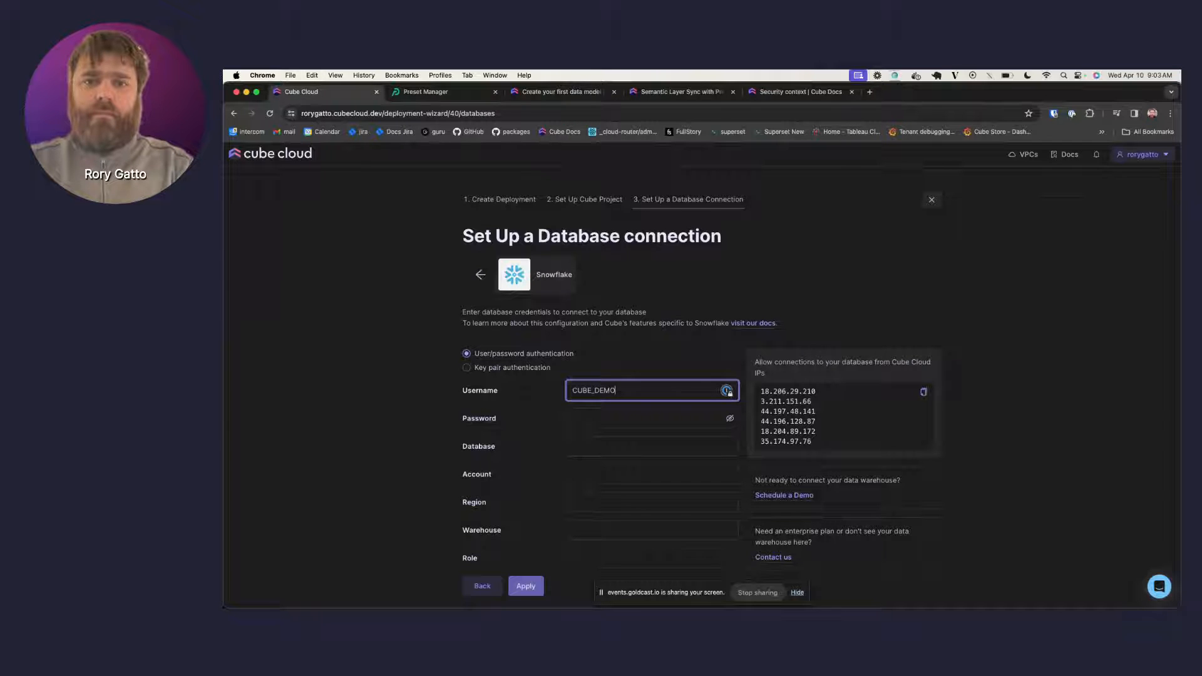
{"action": "left_click", "coordinate": [624, 421]}
{"action": "key", "text": "super+v"}
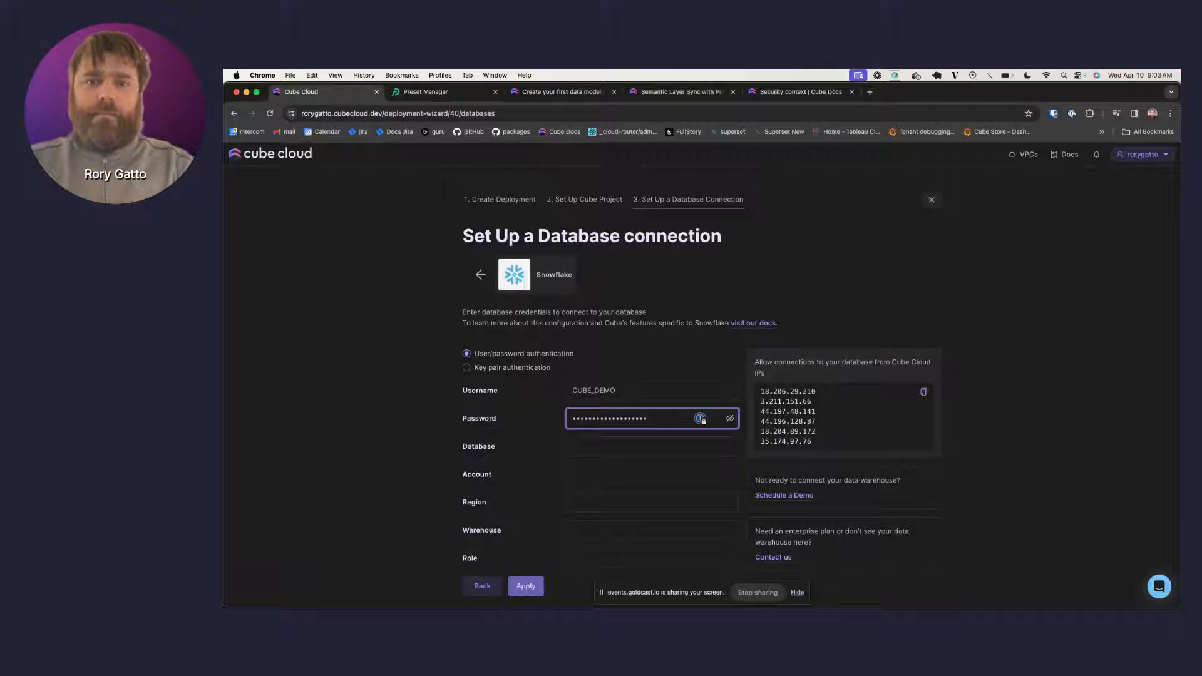
{"action": "left_click", "coordinate": [595, 445]}
{"action": "type", "text": "CUBE_DEMO"}
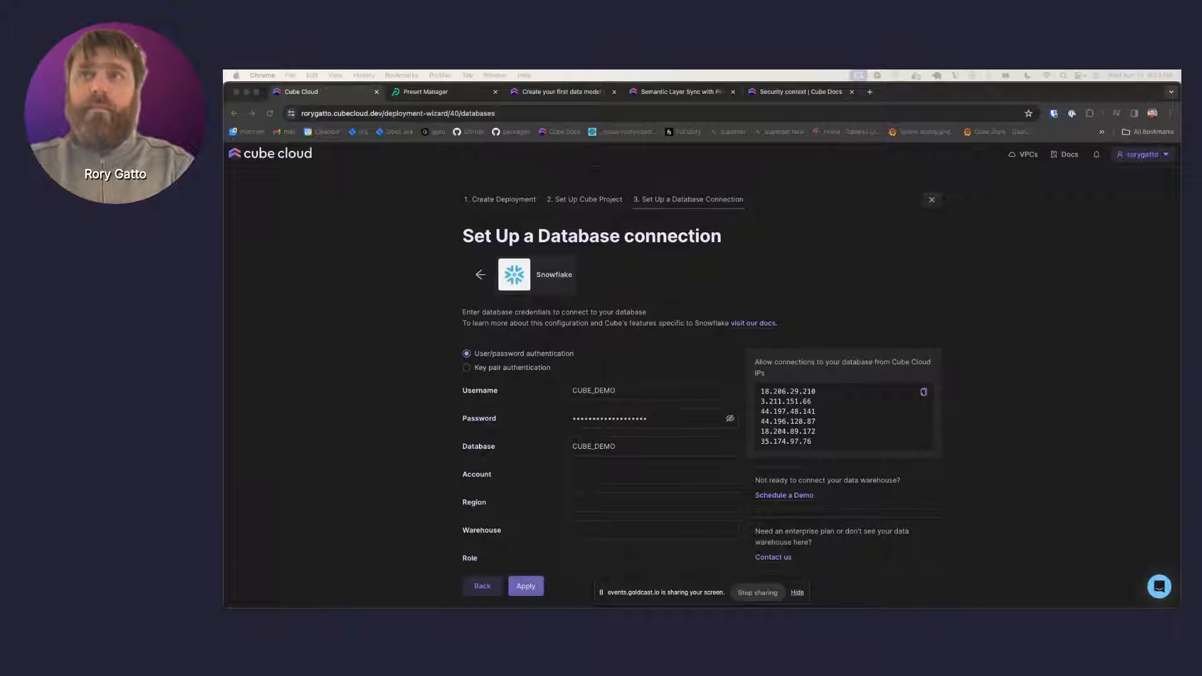
{"action": "left_click", "coordinate": [600, 477]}
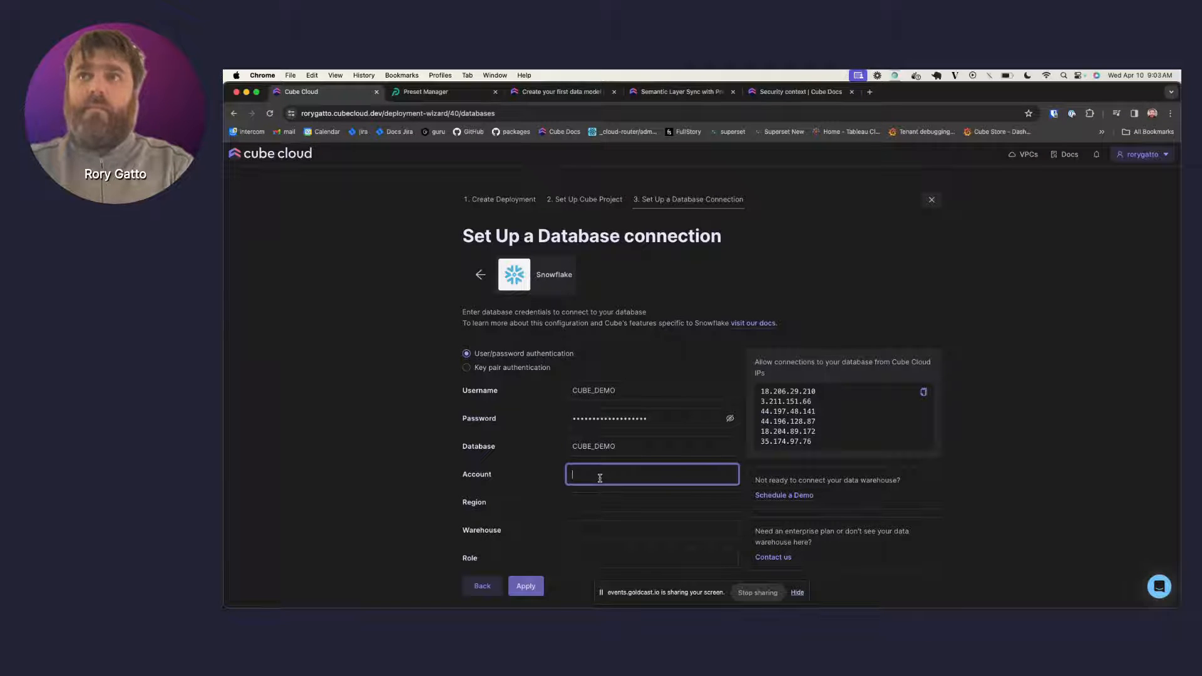
{"action": "type", "text": "DPRJVCP-CUBEDEV_PARTNER"}
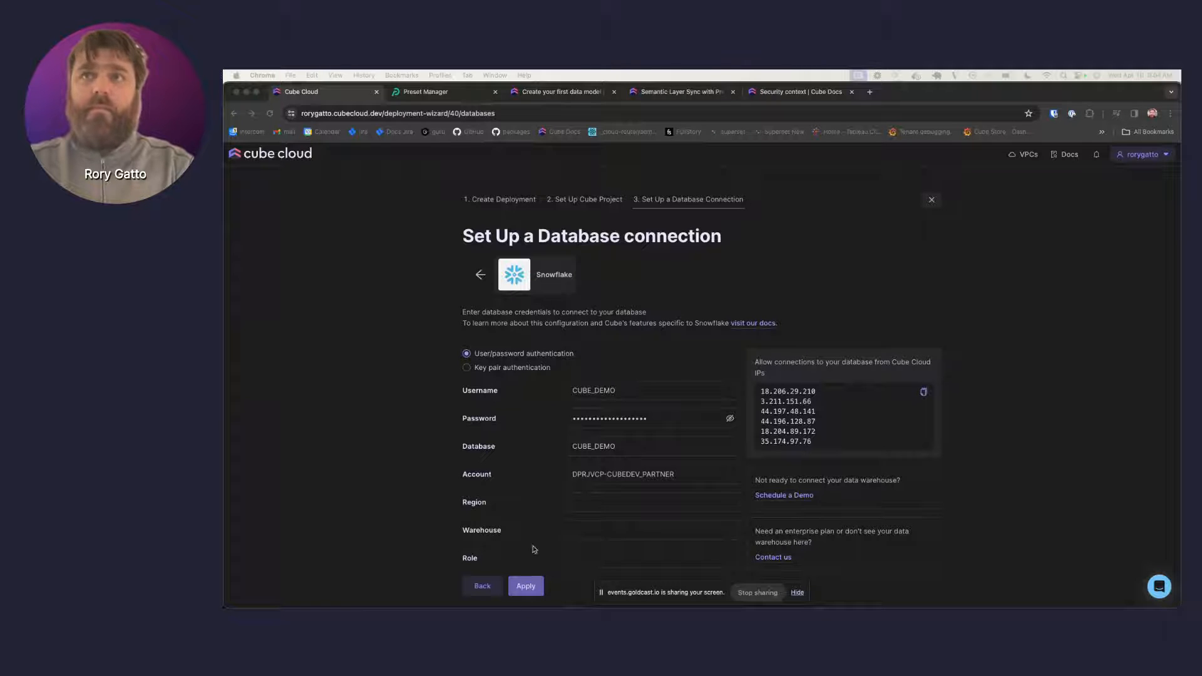
- Set region us-west-2, warehouse CUBE_DEMO_WH and role CUBE_DEMO, then apply the connection
{"action": "left_click", "coordinate": [594, 499]}
{"action": "left_click", "coordinate": [594, 499]}
{"action": "type", "text": "us-west-2"}
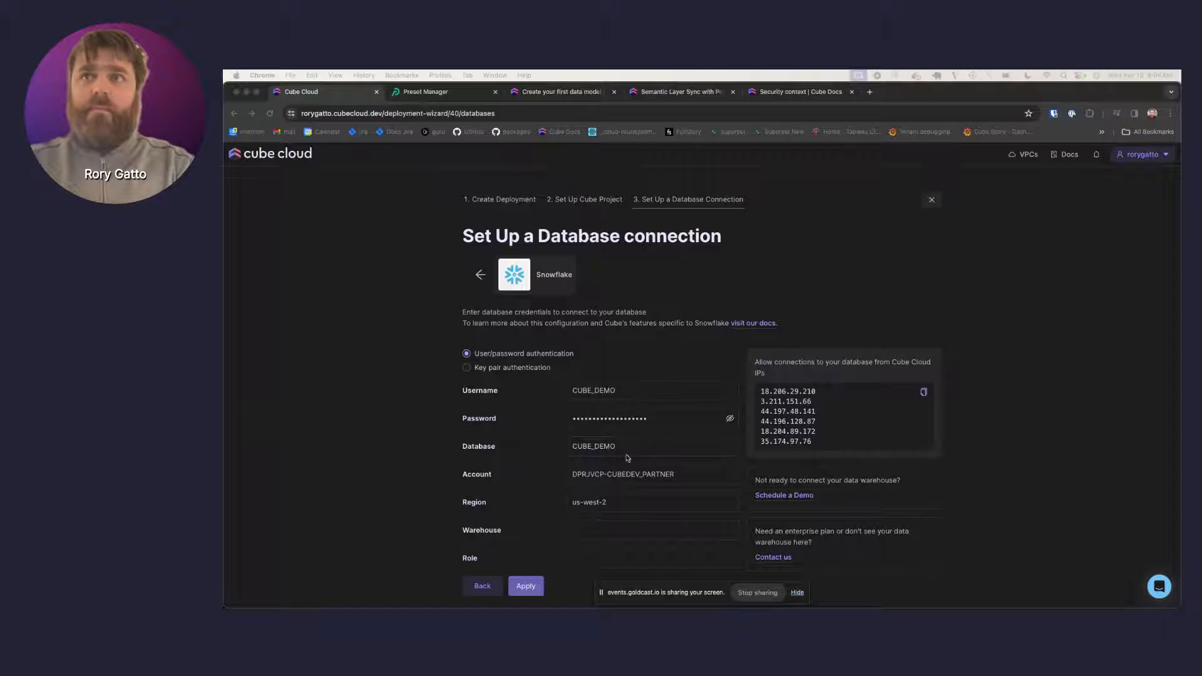
{"action": "left_click", "coordinate": [616, 512]}
{"action": "left_click", "coordinate": [596, 529]}
{"action": "type", "text": "CUBE_DEMO_WH"}
{"action": "scroll", "coordinate": [595, 527], "scroll_direction": "down", "scroll_amount": 1}
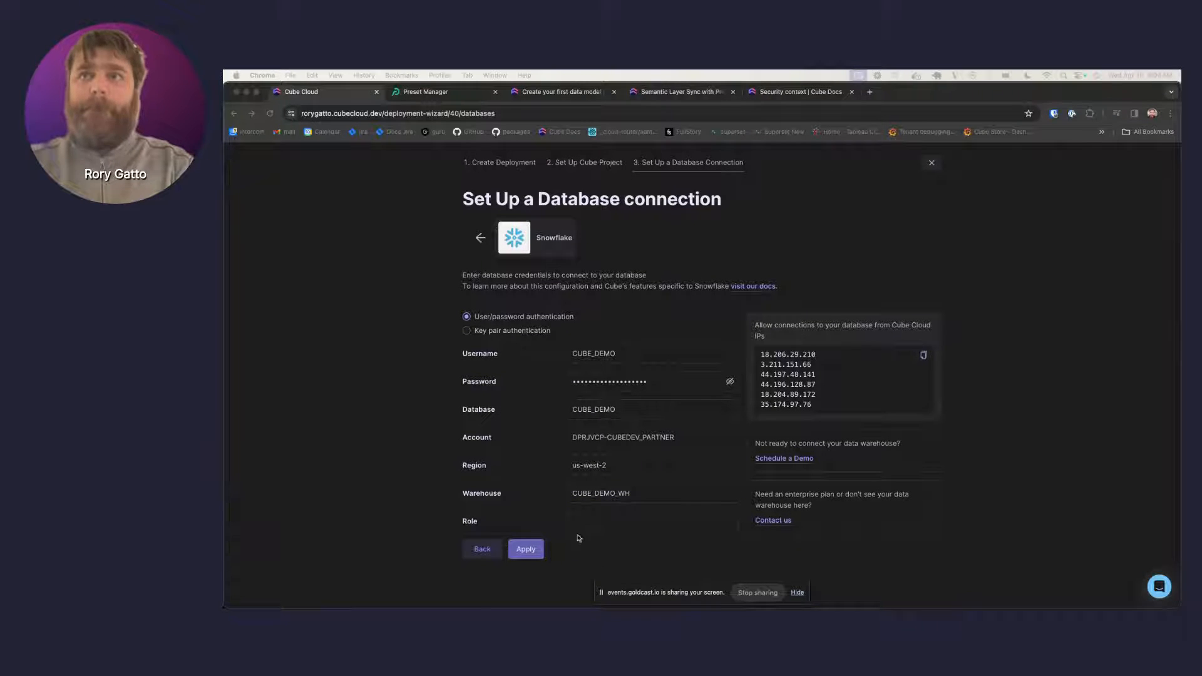
{"action": "left_click", "coordinate": [606, 518]}
{"action": "type", "text": "CUBE_DEMO"}
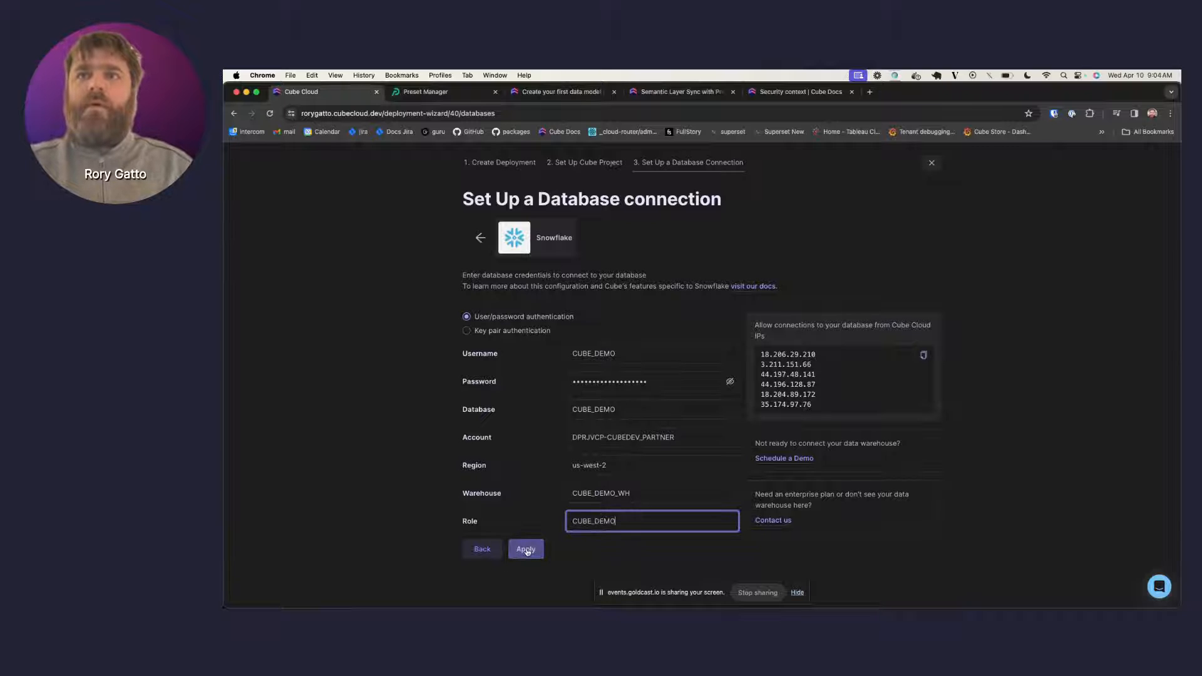
{"action": "left_click", "coordinate": [526, 549]}
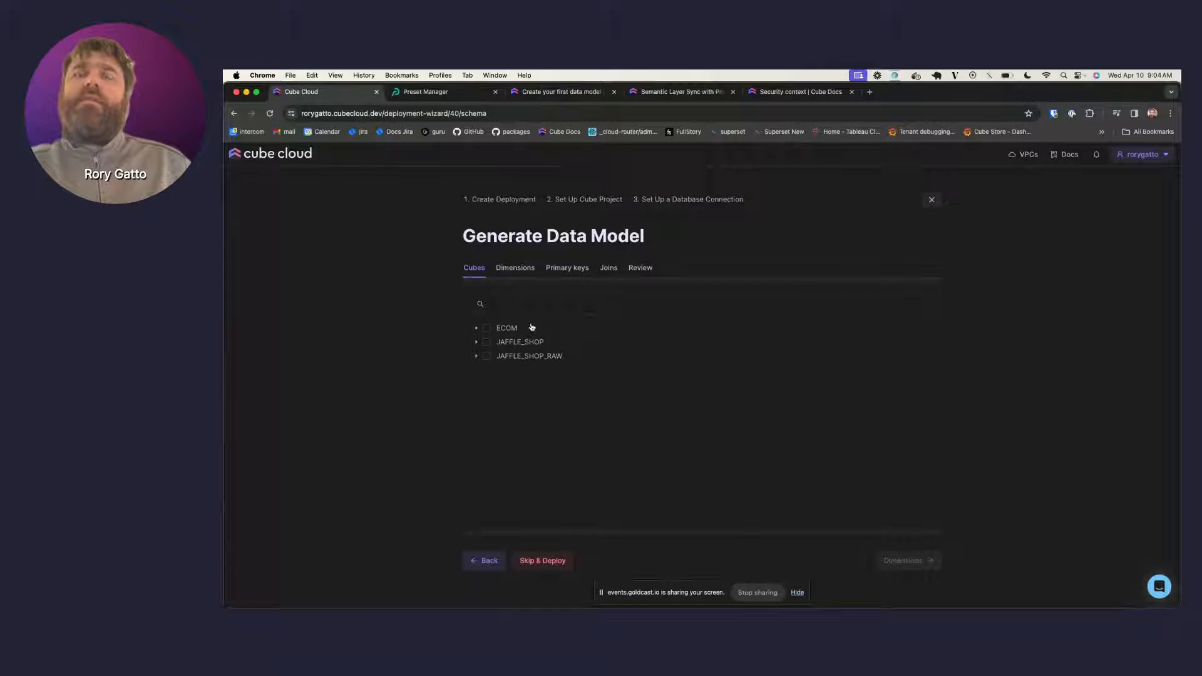
- Select ECOM tables LINE_ITEMS, ORDERS, PRODUCTS and USERS as cubes and continue to Dimensions
{"action": "left_click", "coordinate": [477, 329]}
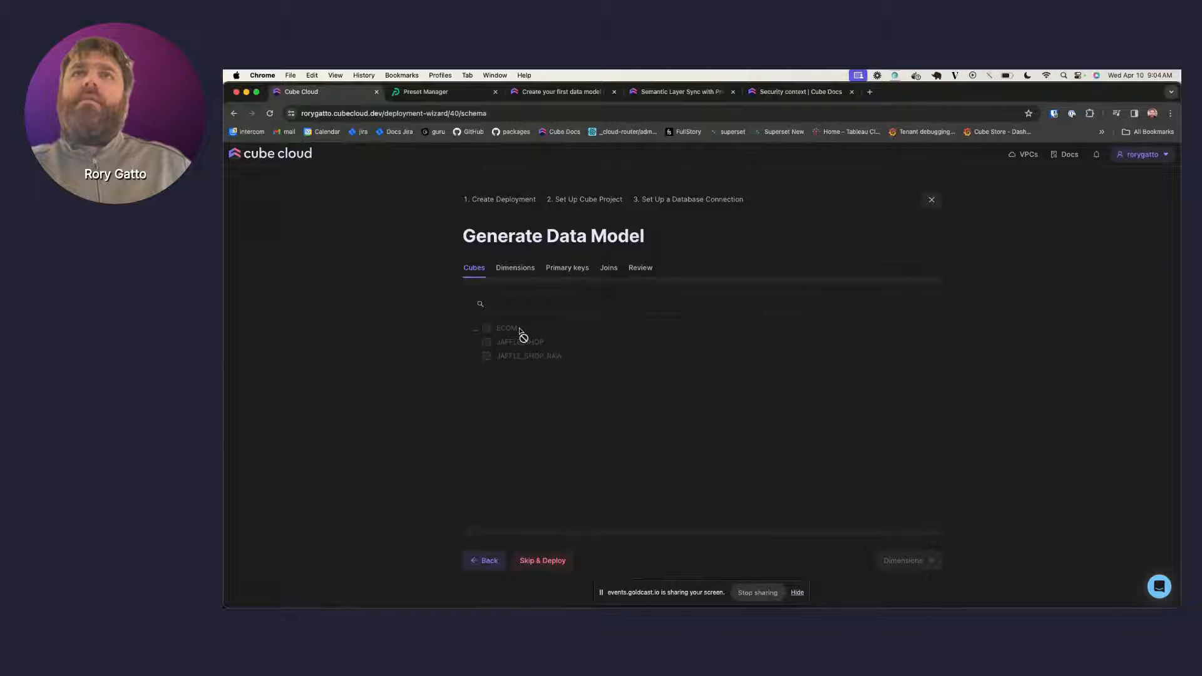
{"action": "left_click", "coordinate": [498, 370]}
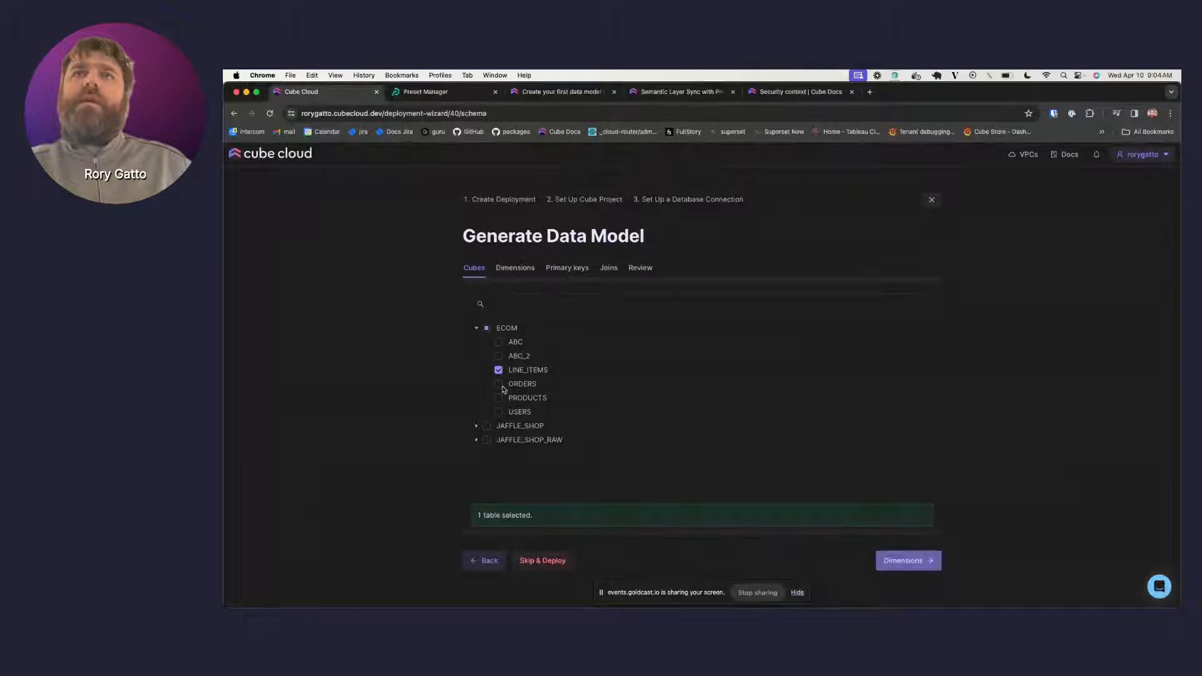
{"action": "left_click", "coordinate": [498, 384]}
{"action": "left_click", "coordinate": [499, 397]}
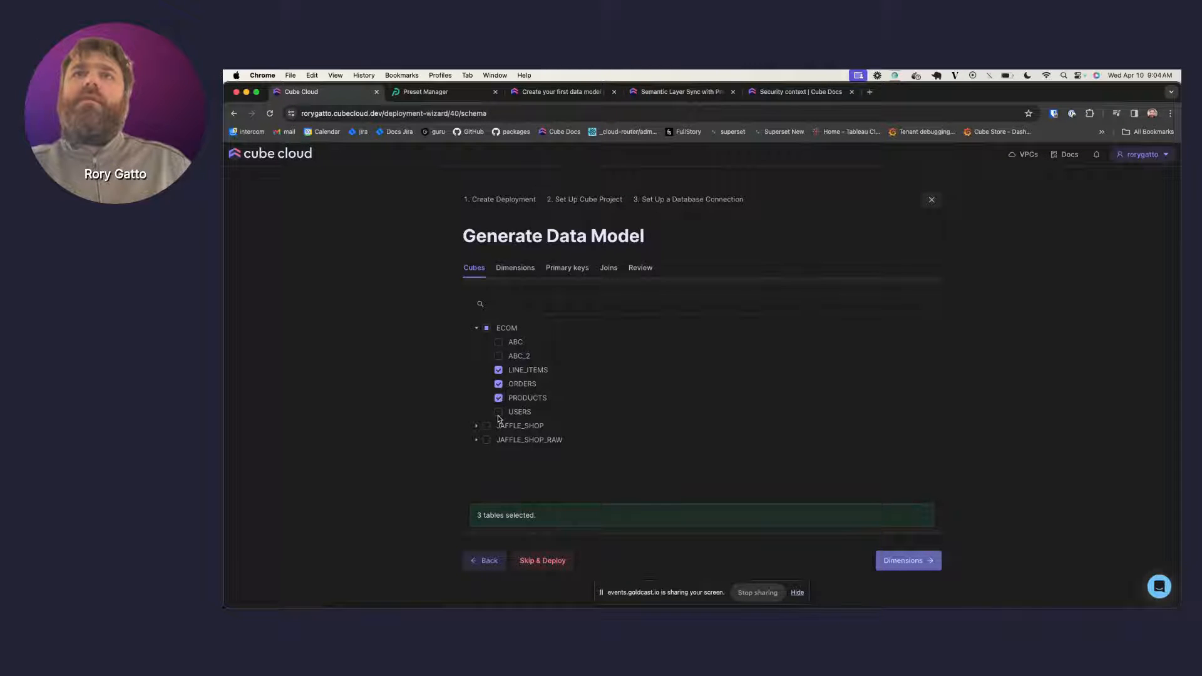
{"action": "left_click", "coordinate": [498, 411]}
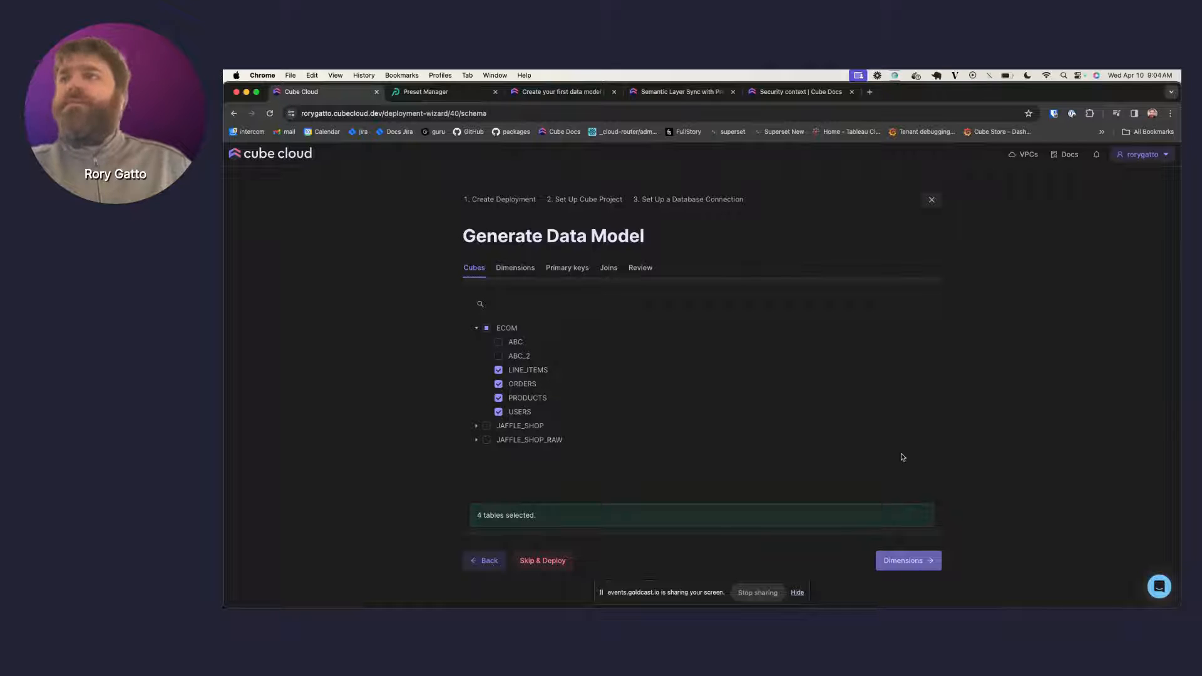
{"action": "left_click", "coordinate": [901, 561]}
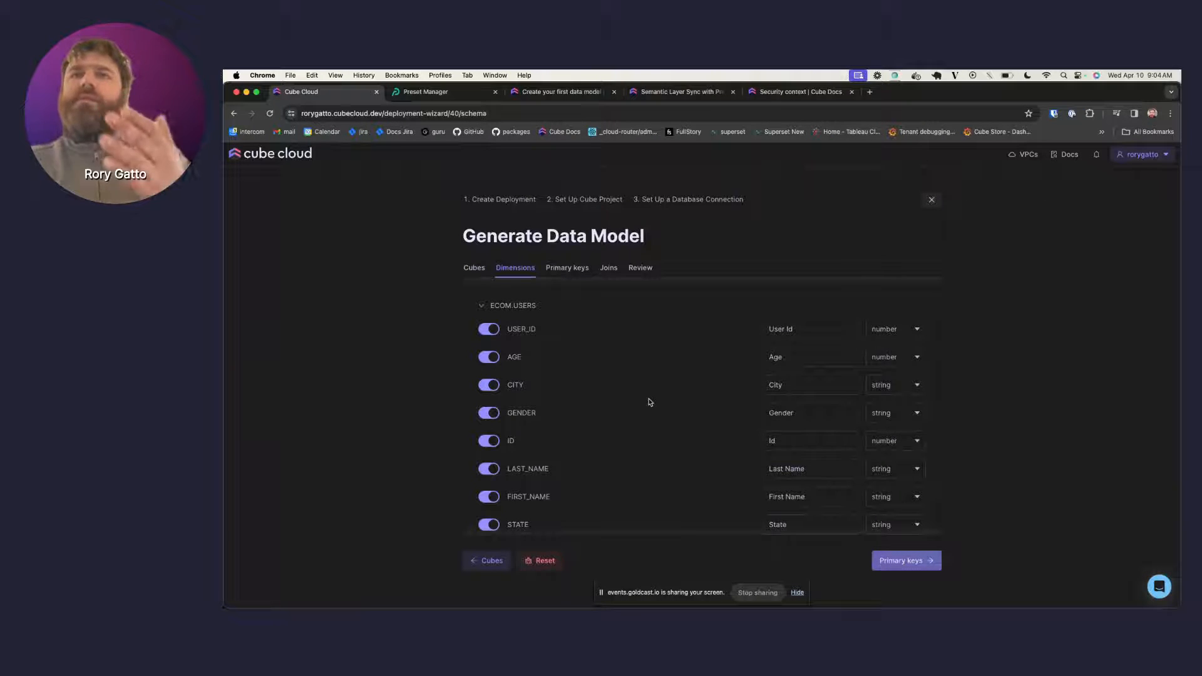
- Review the generated dimensions and continue to primary keys, with ID keyed on all four cubes
{"action": "scroll", "coordinate": [649, 398], "scroll_direction": "down", "scroll_amount": 10}
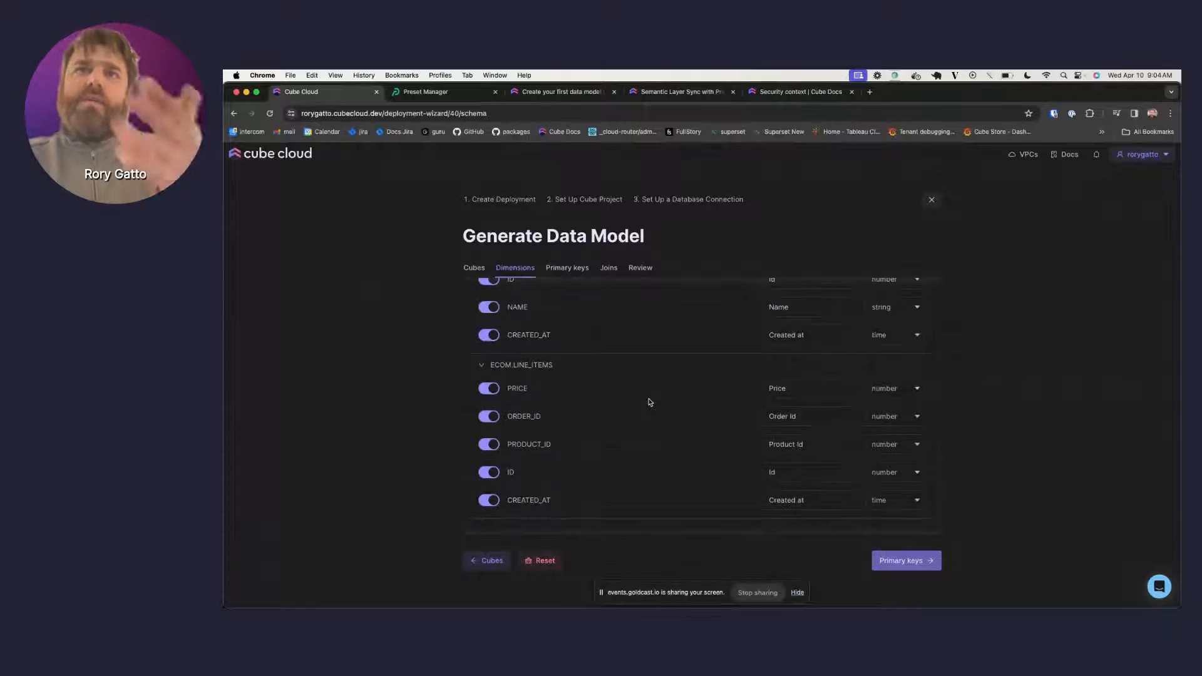
{"action": "scroll", "coordinate": [649, 402], "scroll_direction": "up", "scroll_amount": 10}
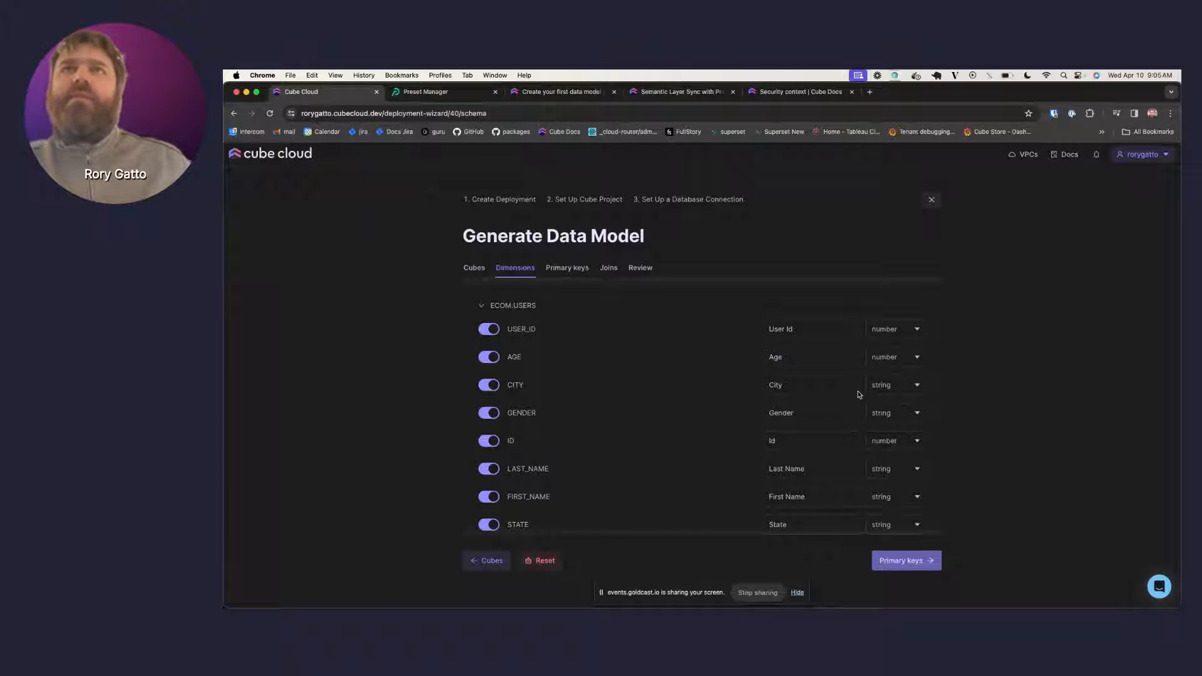
{"action": "scroll", "coordinate": [860, 395], "scroll_direction": "down", "scroll_amount": 10}
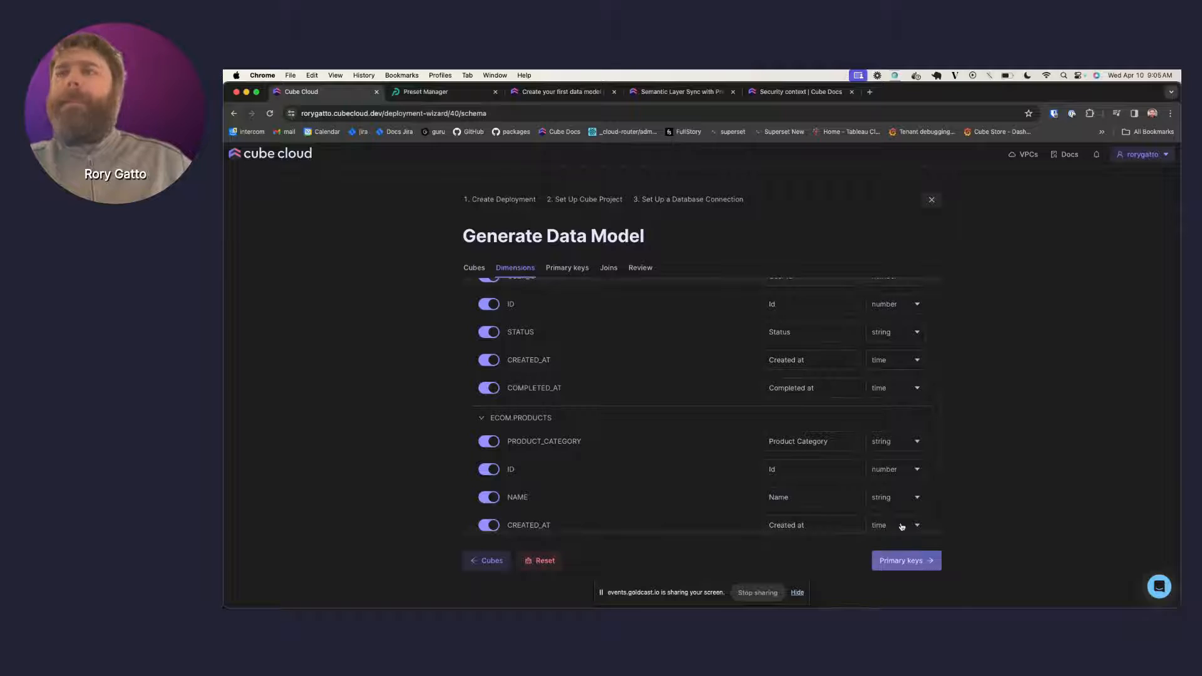
{"action": "left_click", "coordinate": [901, 562]}
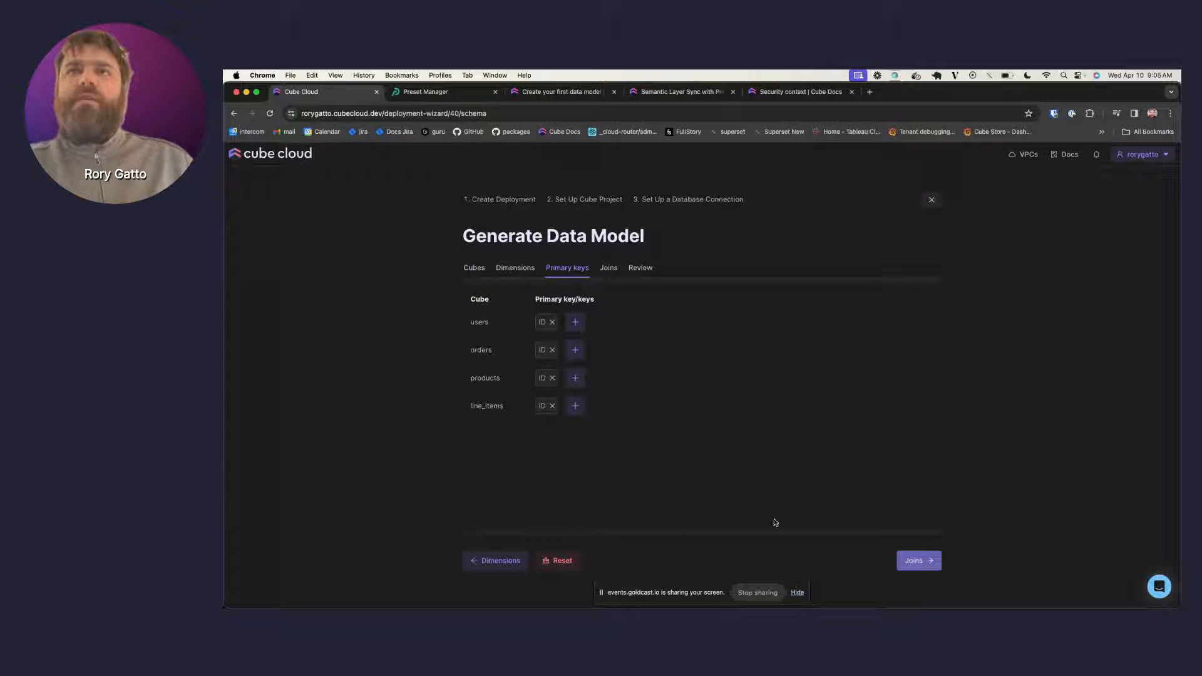
- Point the orders.USER_ID join at users.ID and proceed to the Review step
{"action": "left_click", "coordinate": [925, 562]}
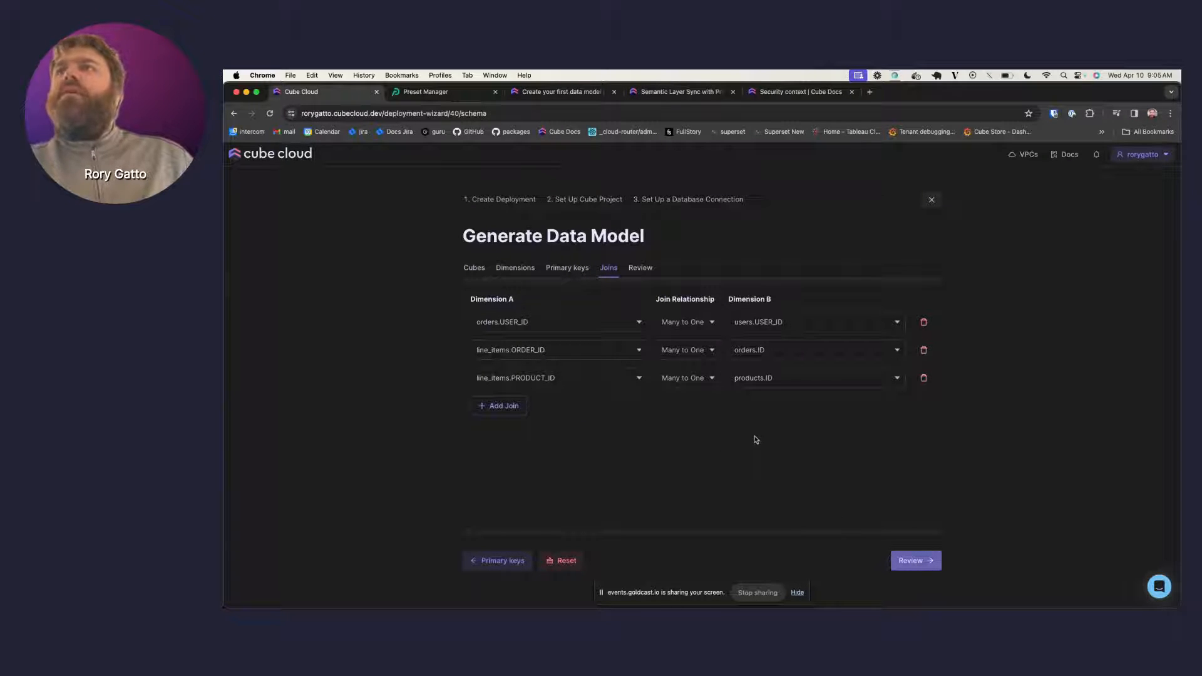
{"action": "left_click", "coordinate": [844, 326]}
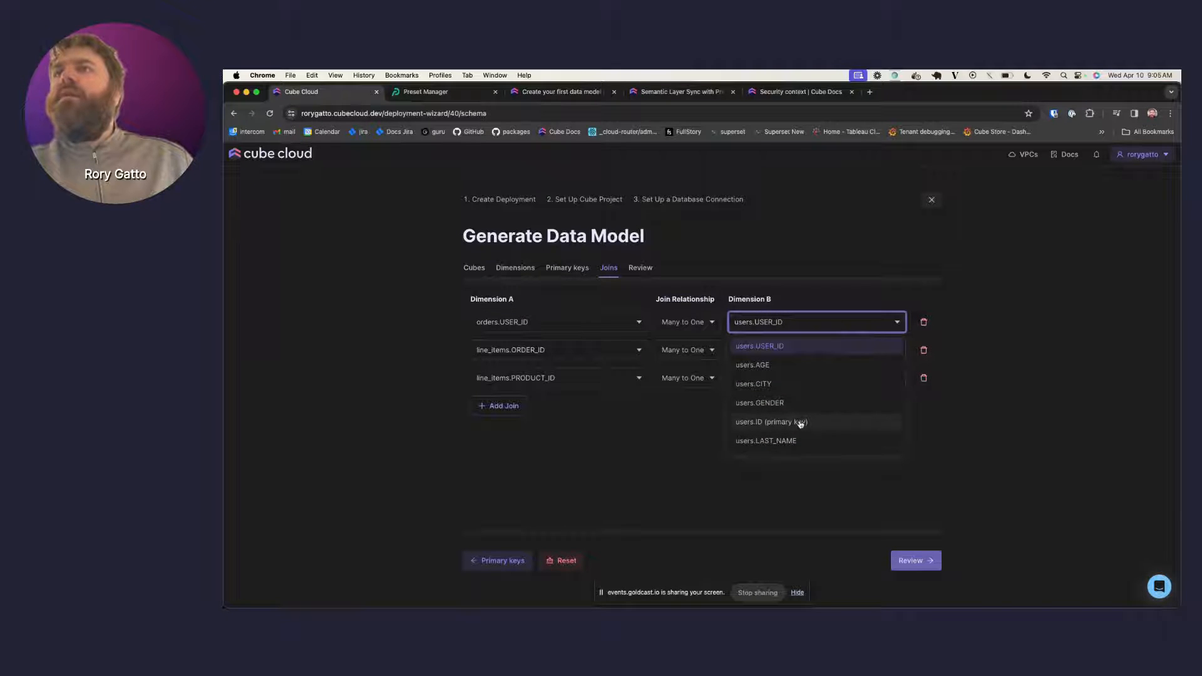
{"action": "left_click", "coordinate": [799, 423]}
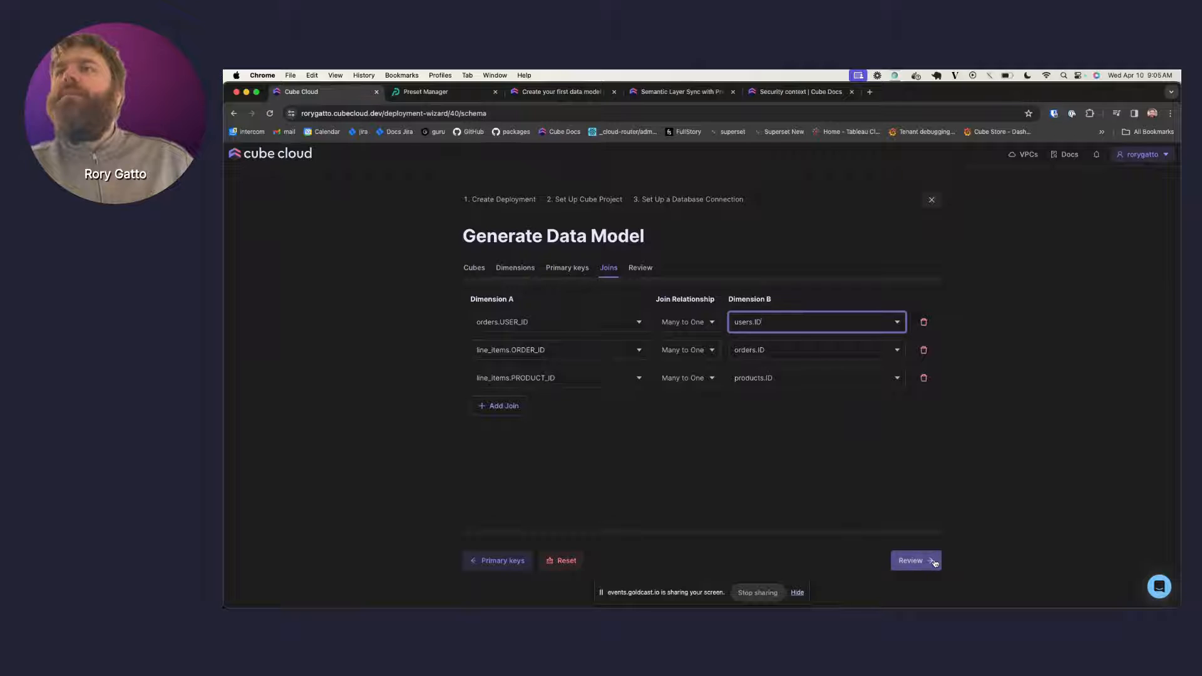
{"action": "left_click", "coordinate": [926, 565]}
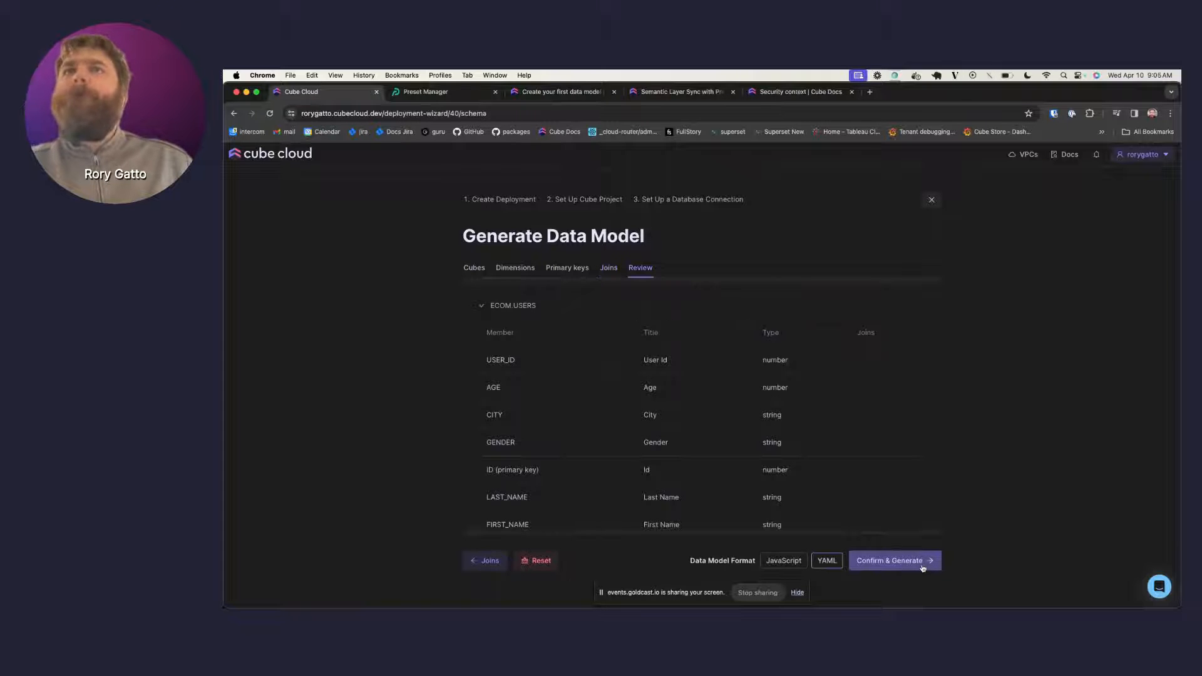
- Look over the reviewed cubes and joins, then confirm and generate the data model
{"action": "scroll", "coordinate": [888, 423], "scroll_direction": "down", "scroll_amount": 5}
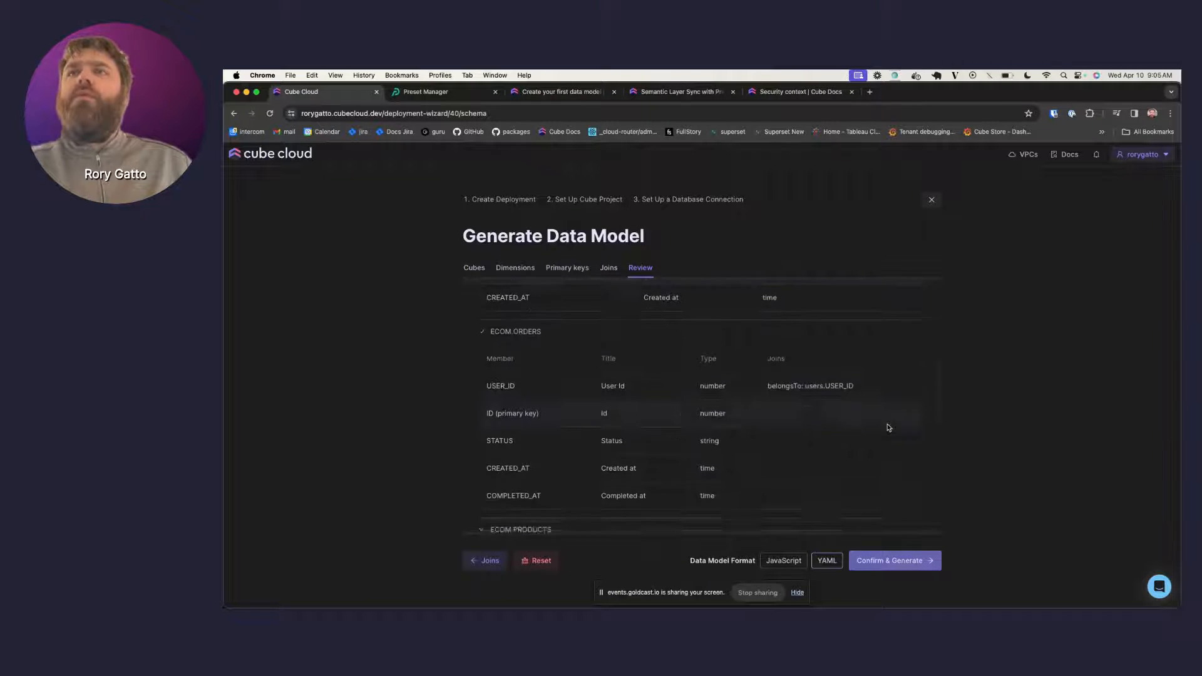
{"action": "scroll", "coordinate": [888, 427], "scroll_direction": "down", "scroll_amount": 6}
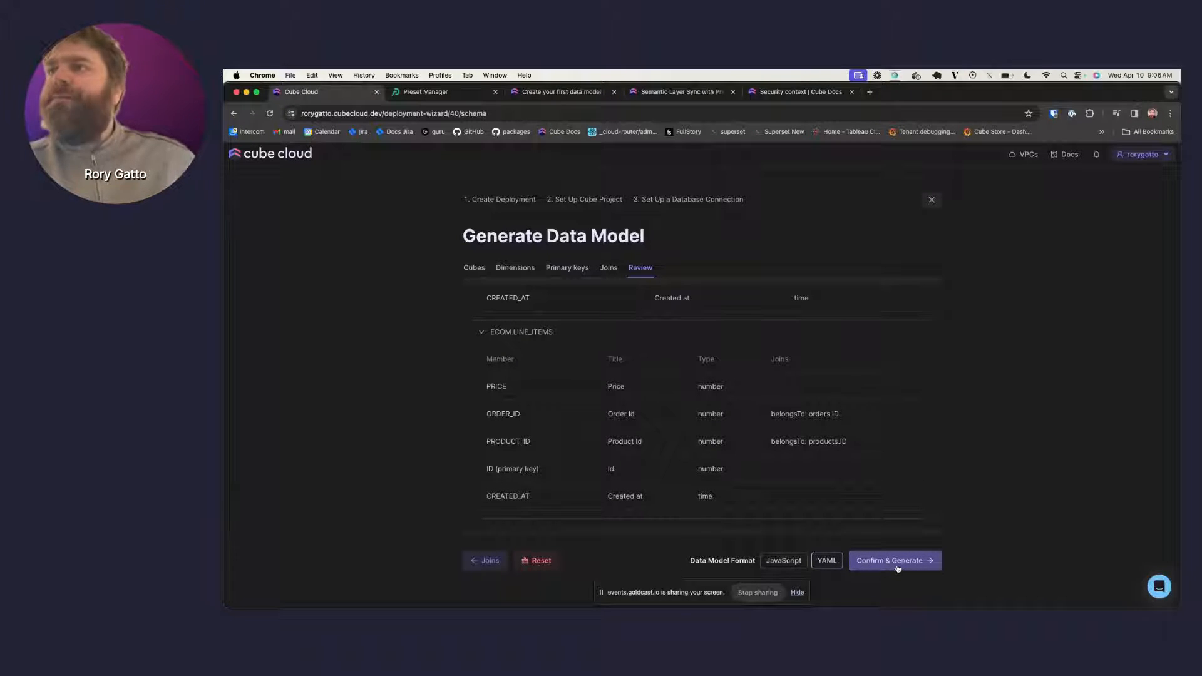
{"action": "left_click", "coordinate": [898, 567]}
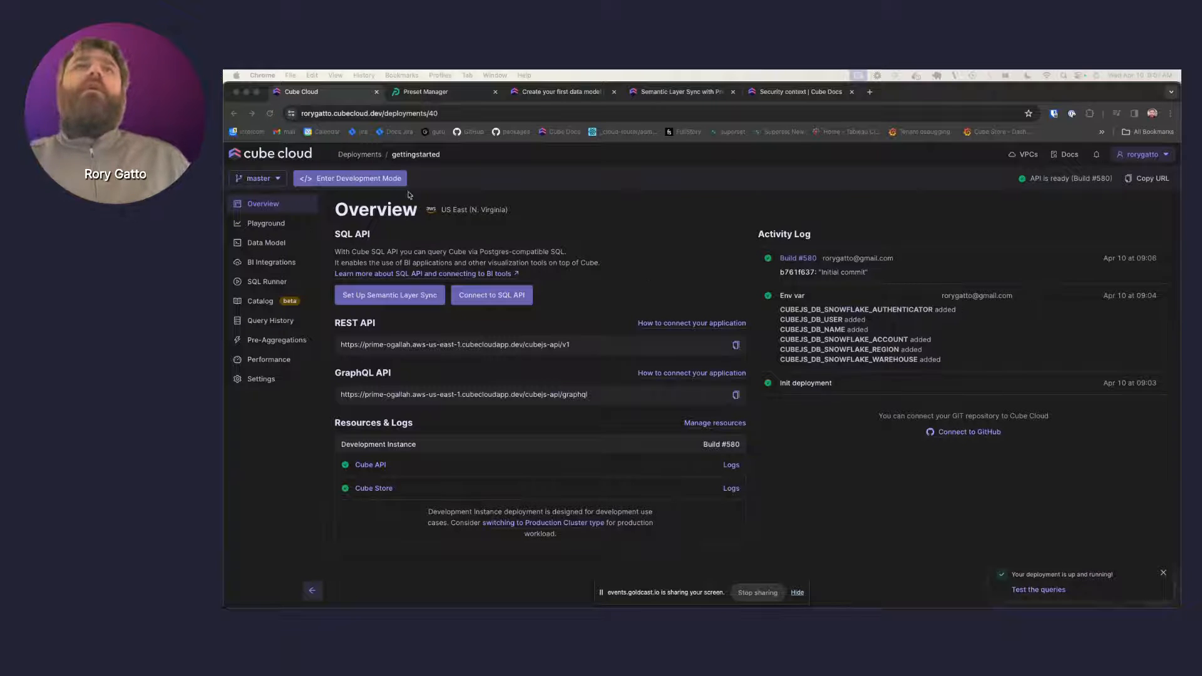
- Open the gettingstarted deployment's Data Model files
{"action": "left_click", "coordinate": [301, 237]}
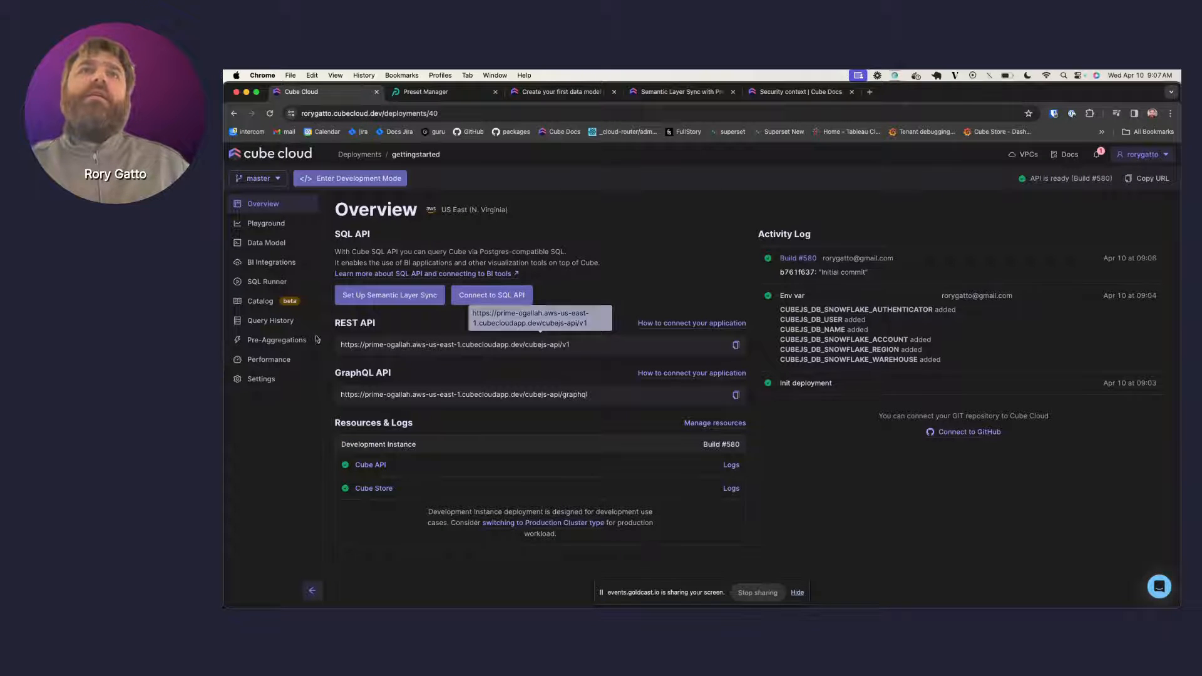
{"action": "left_click", "coordinate": [276, 246]}
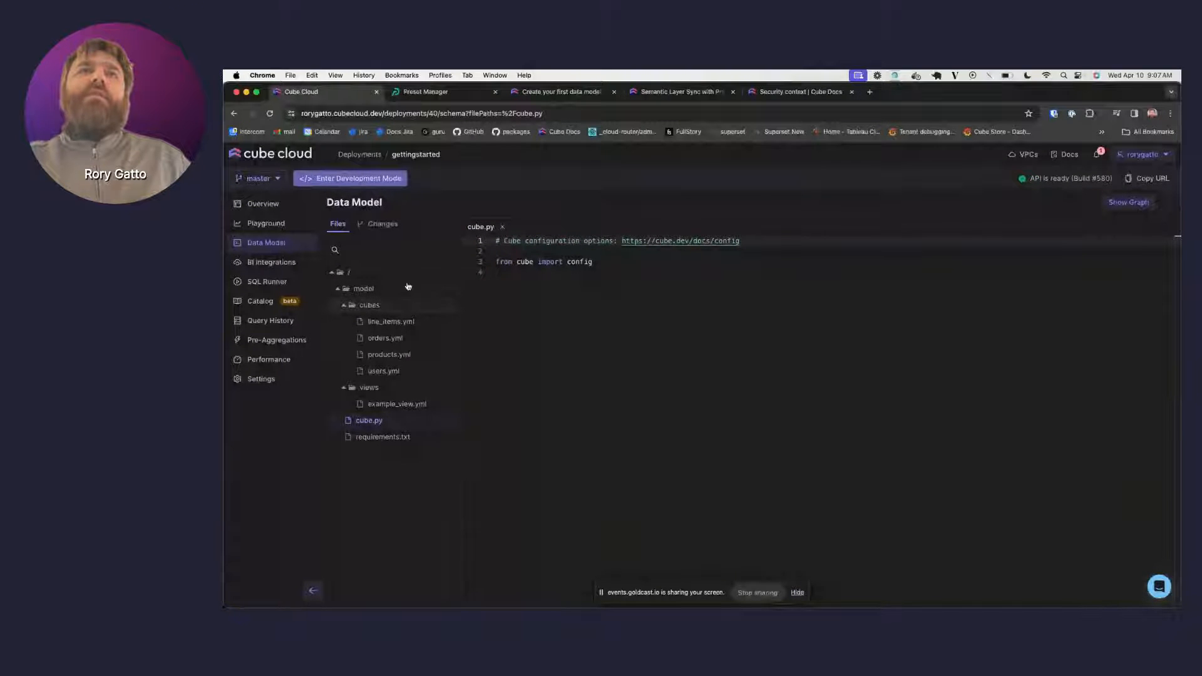
- Inspect line_items.yml, highlighting its LINE_ITEMS sql_table setting
{"action": "left_click", "coordinate": [410, 324]}
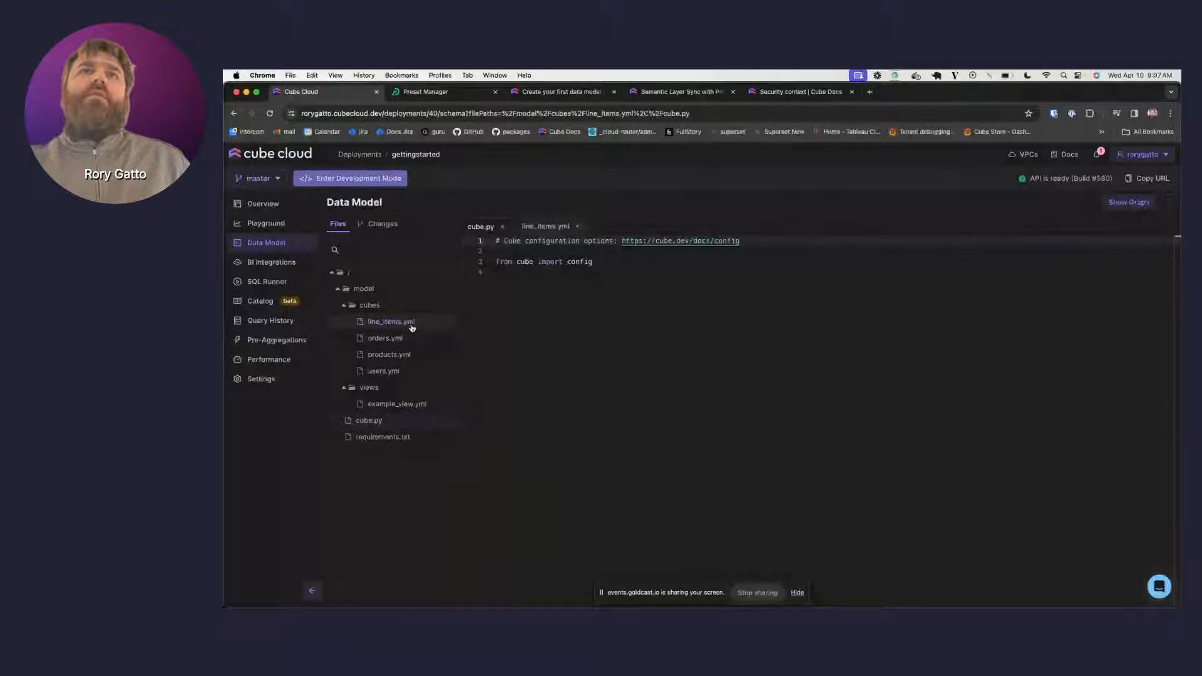
{"action": "scroll", "coordinate": [643, 407], "scroll_direction": "down", "scroll_amount": 1}
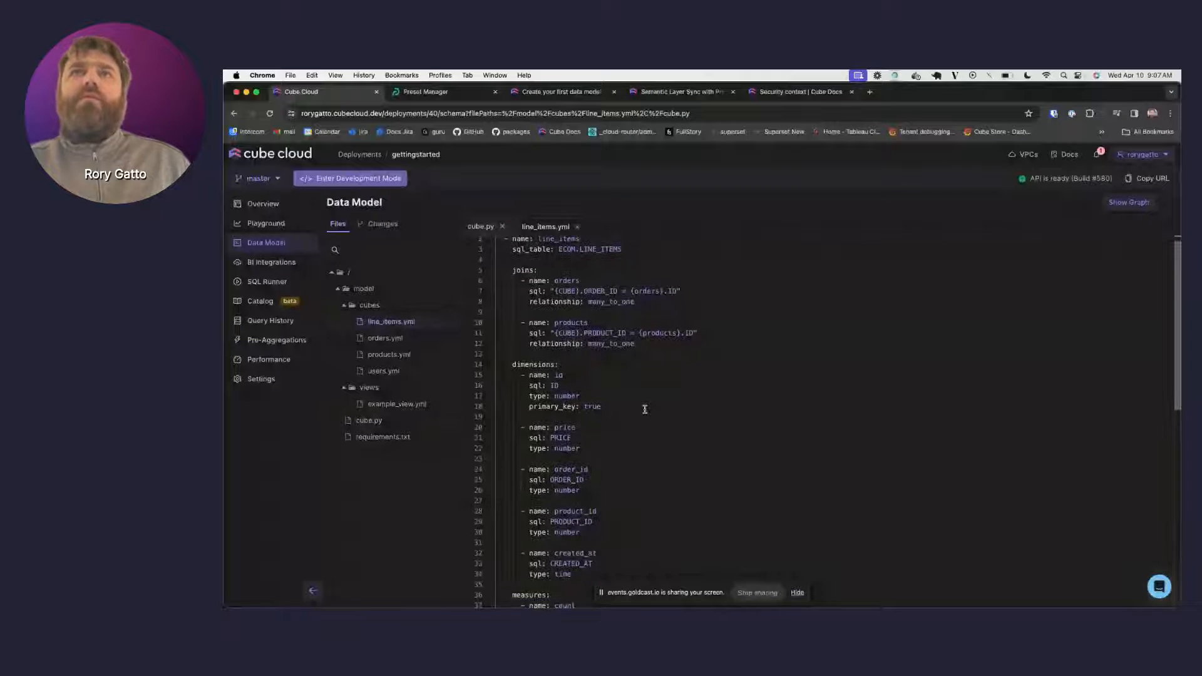
{"action": "scroll", "coordinate": [644, 409], "scroll_direction": "down", "scroll_amount": 1}
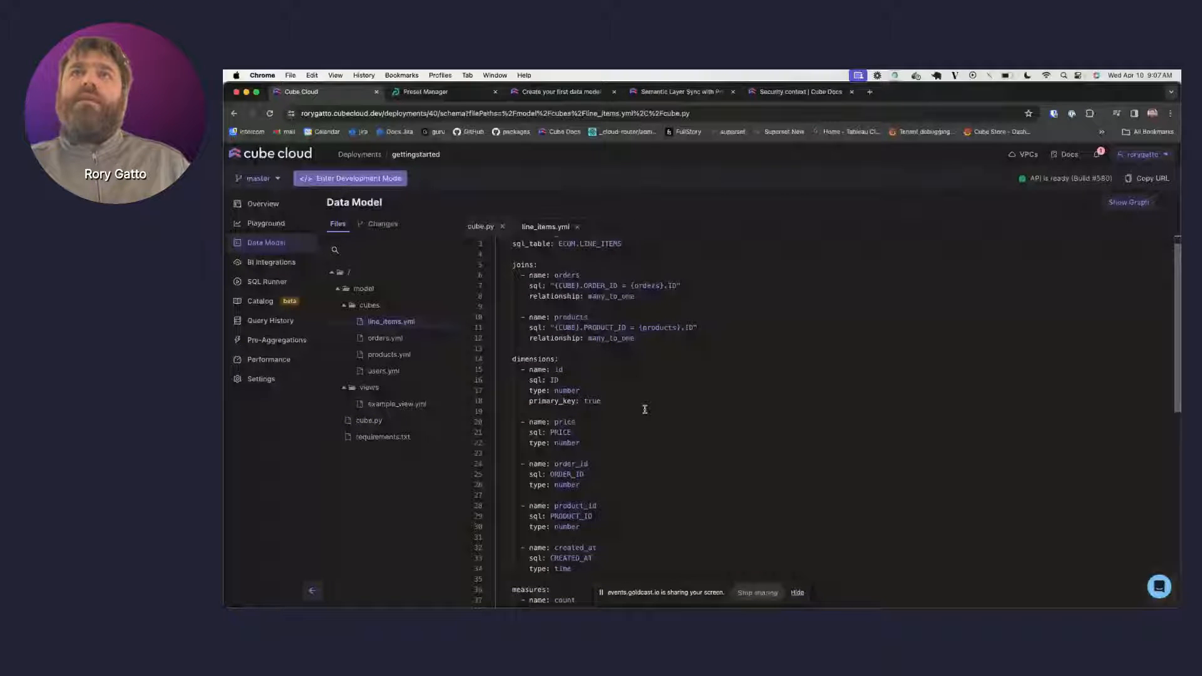
{"action": "scroll", "coordinate": [645, 409], "scroll_direction": "up", "scroll_amount": 2}
{"action": "left_click", "coordinate": [579, 264]}
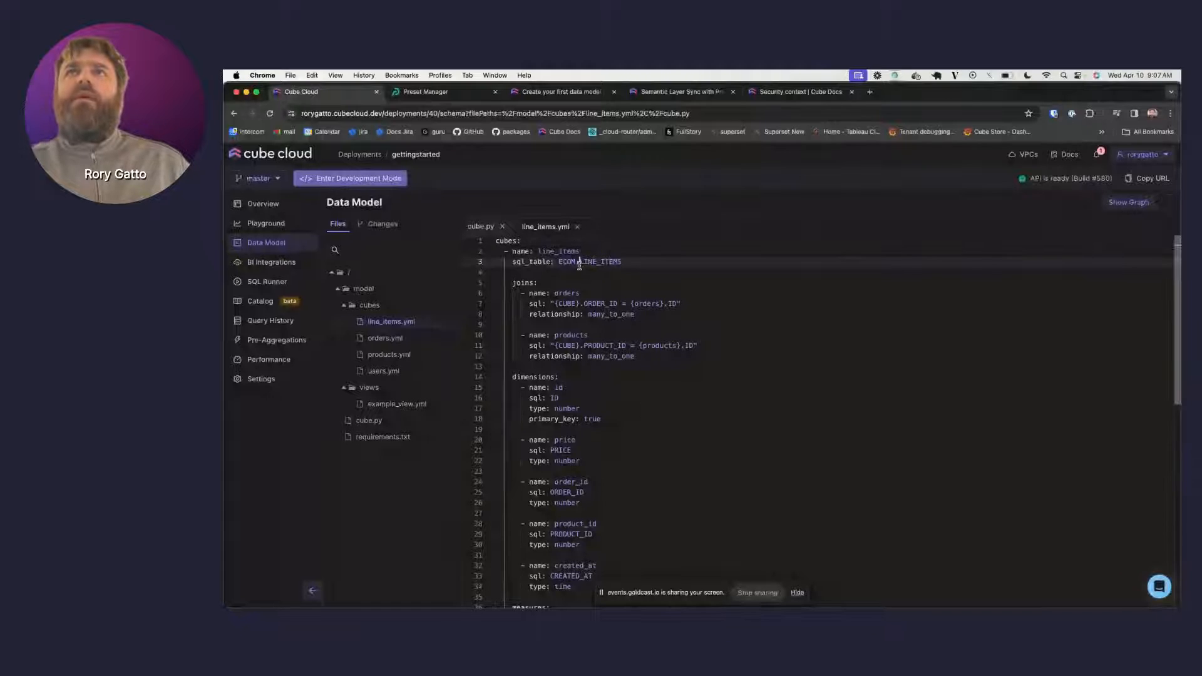
{"action": "double_click", "coordinate": [579, 264]}
{"action": "double_click", "coordinate": [533, 262]}
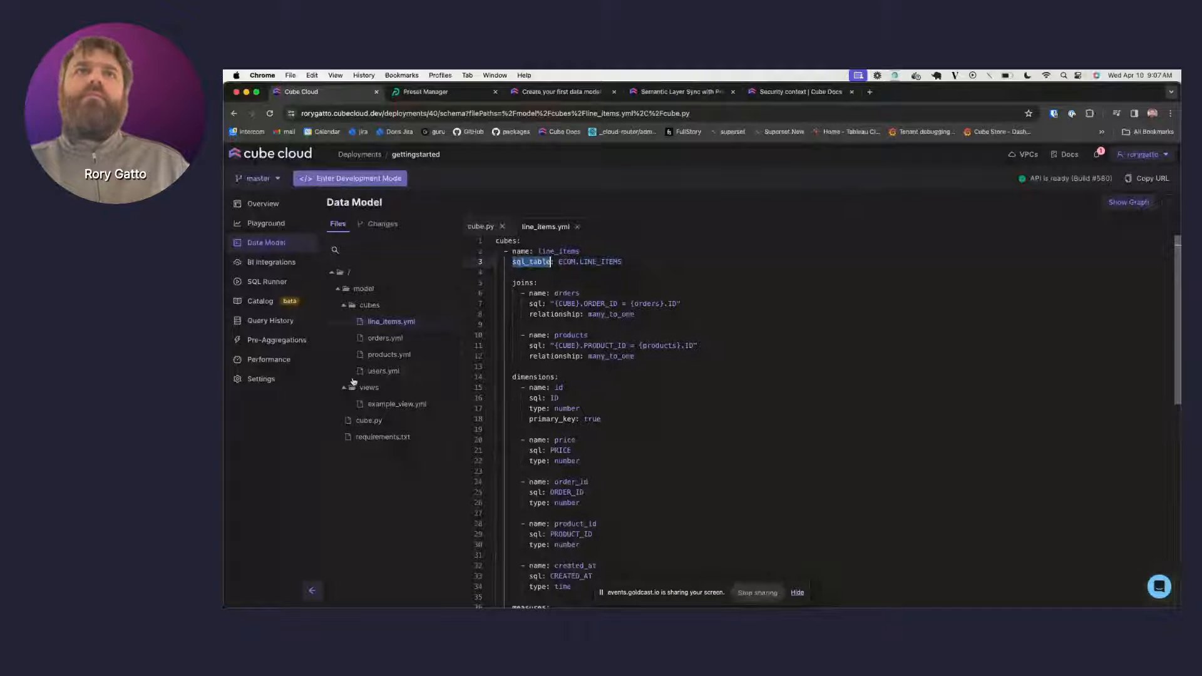
- View example_view.yml, return to line_items, then open an empty Playground query
{"action": "left_click", "coordinate": [392, 406]}
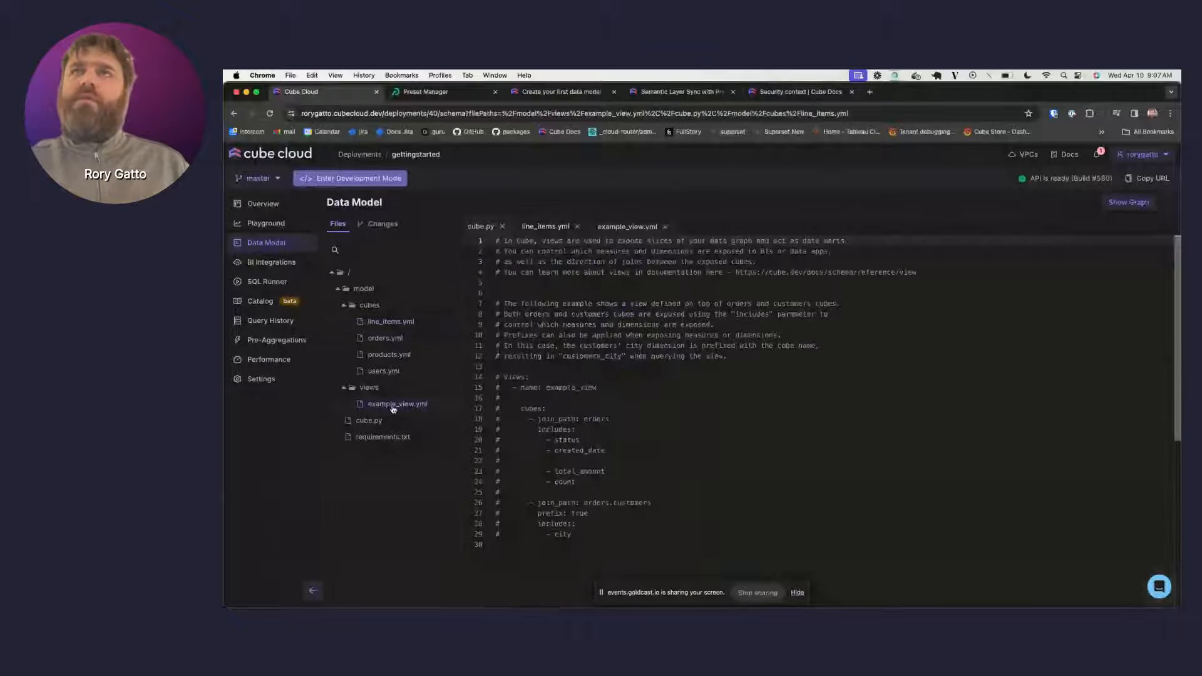
{"action": "left_click", "coordinate": [401, 322]}
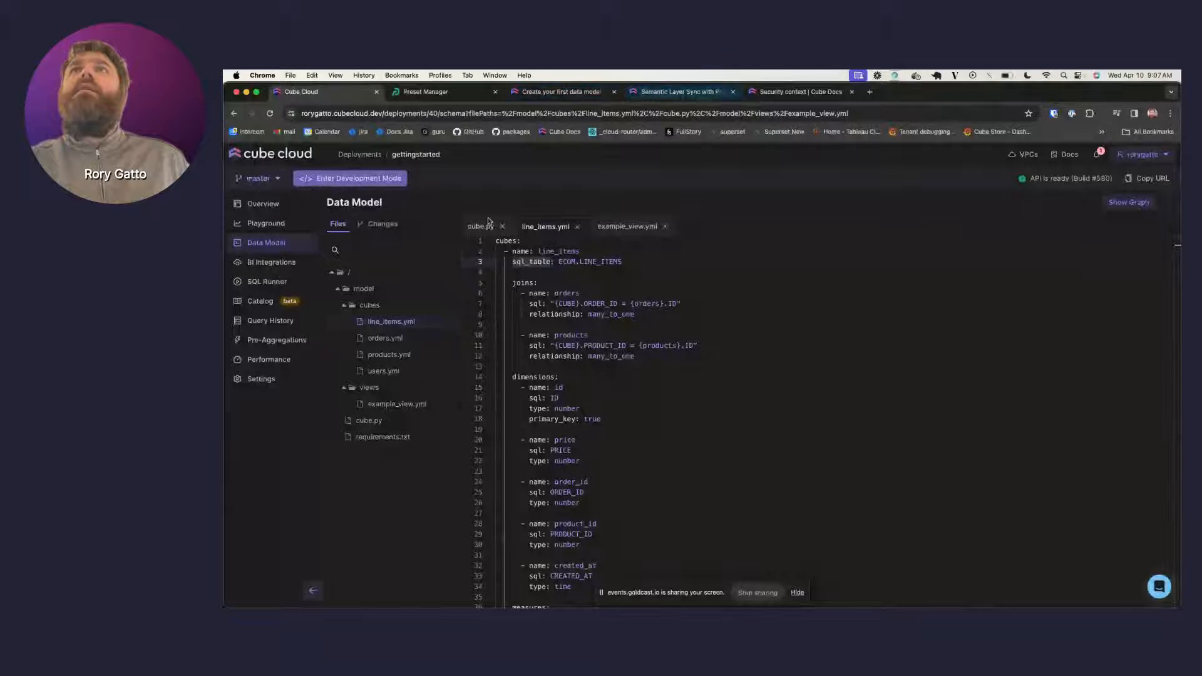
{"action": "left_click", "coordinate": [268, 223]}
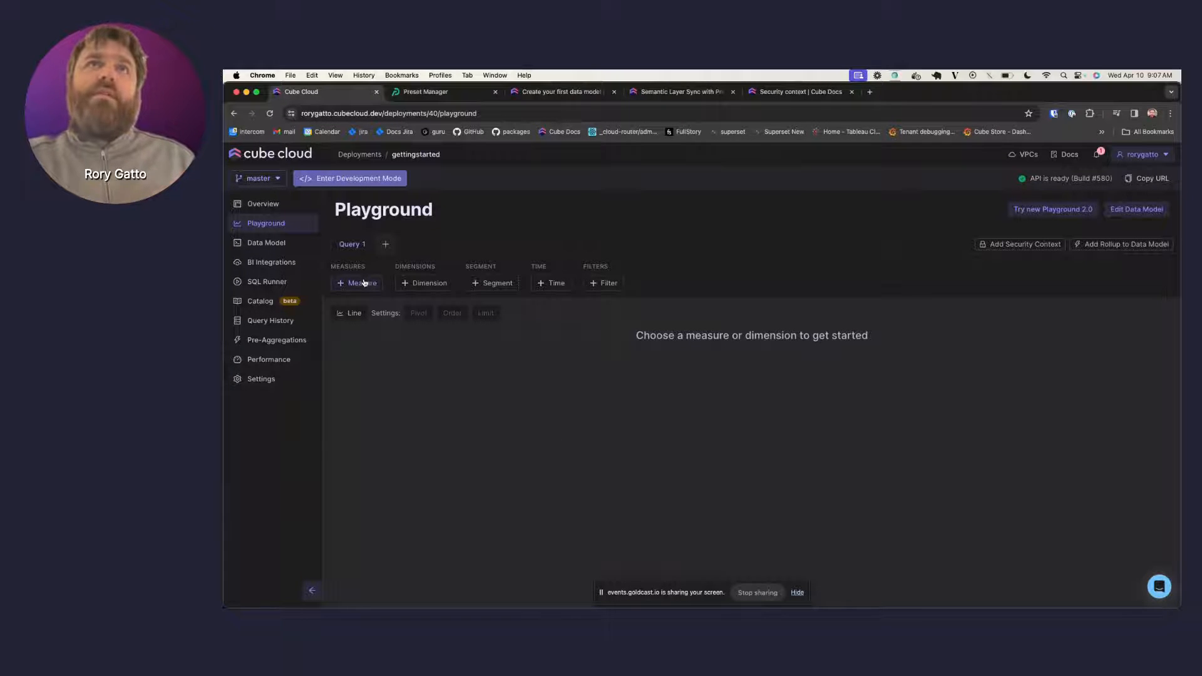
- Run a Playground query of Orders Count broken down by Orders Id
{"action": "left_click", "coordinate": [368, 283]}
{"action": "left_click", "coordinate": [353, 386]}
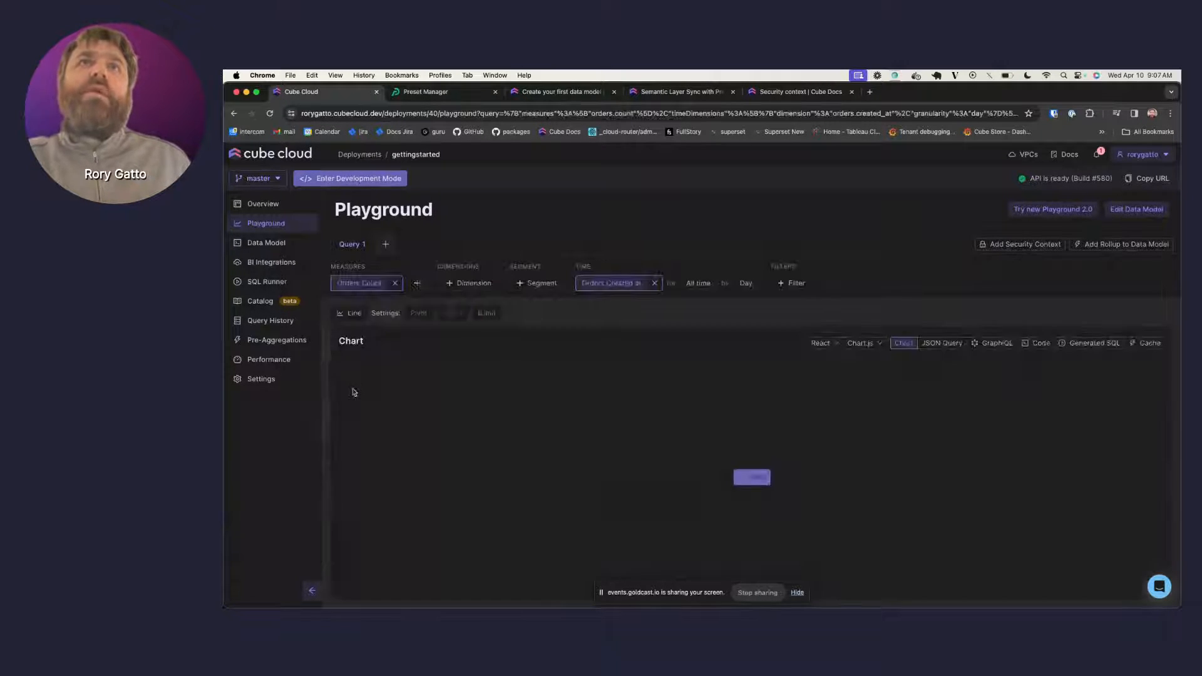
{"action": "left_click", "coordinate": [470, 287]}
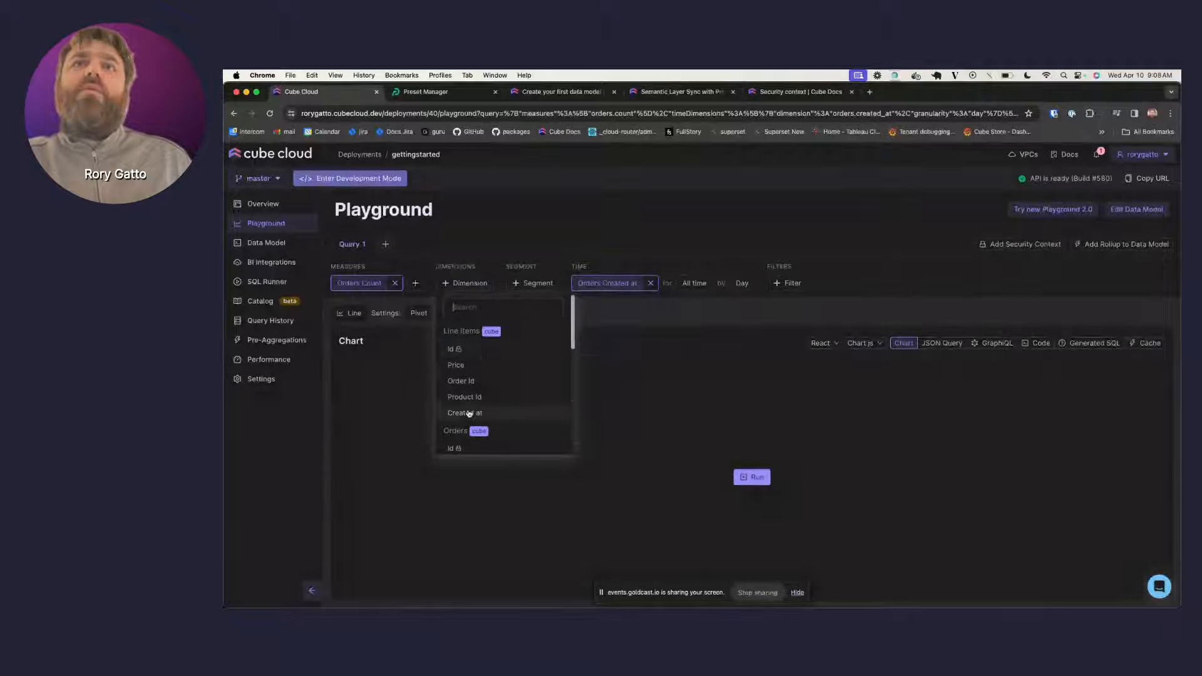
{"action": "scroll", "coordinate": [466, 376], "scroll_direction": "down", "scroll_amount": 2}
{"action": "left_click", "coordinate": [461, 385]}
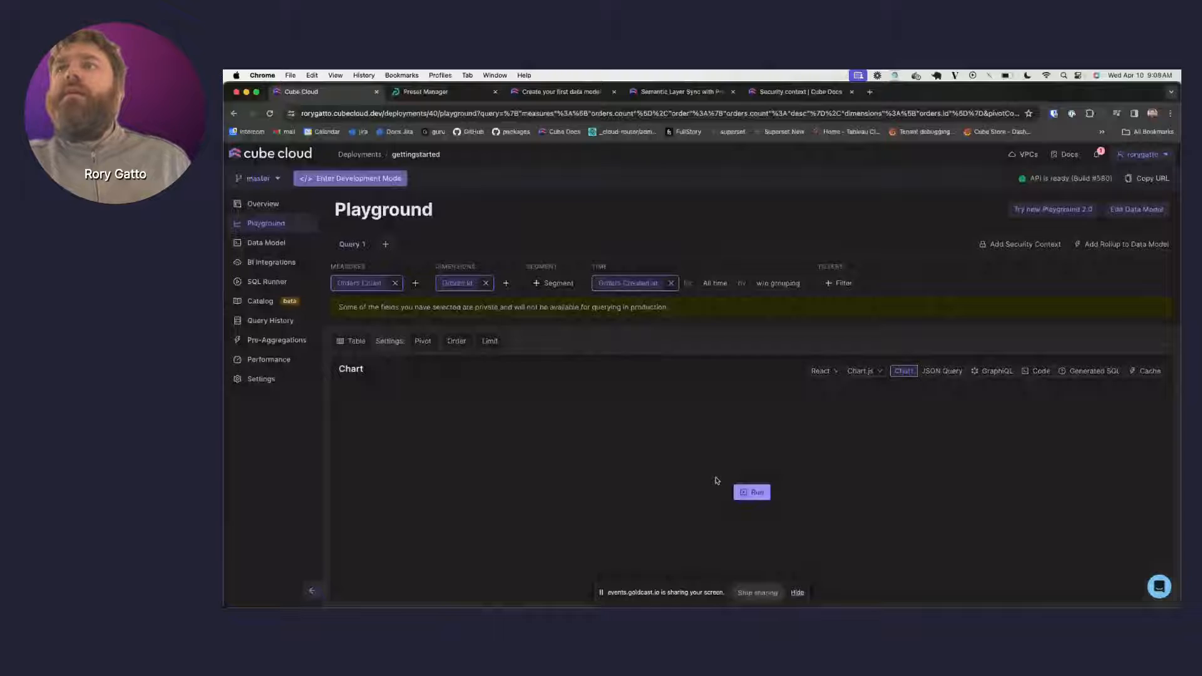
{"action": "left_click", "coordinate": [749, 492]}
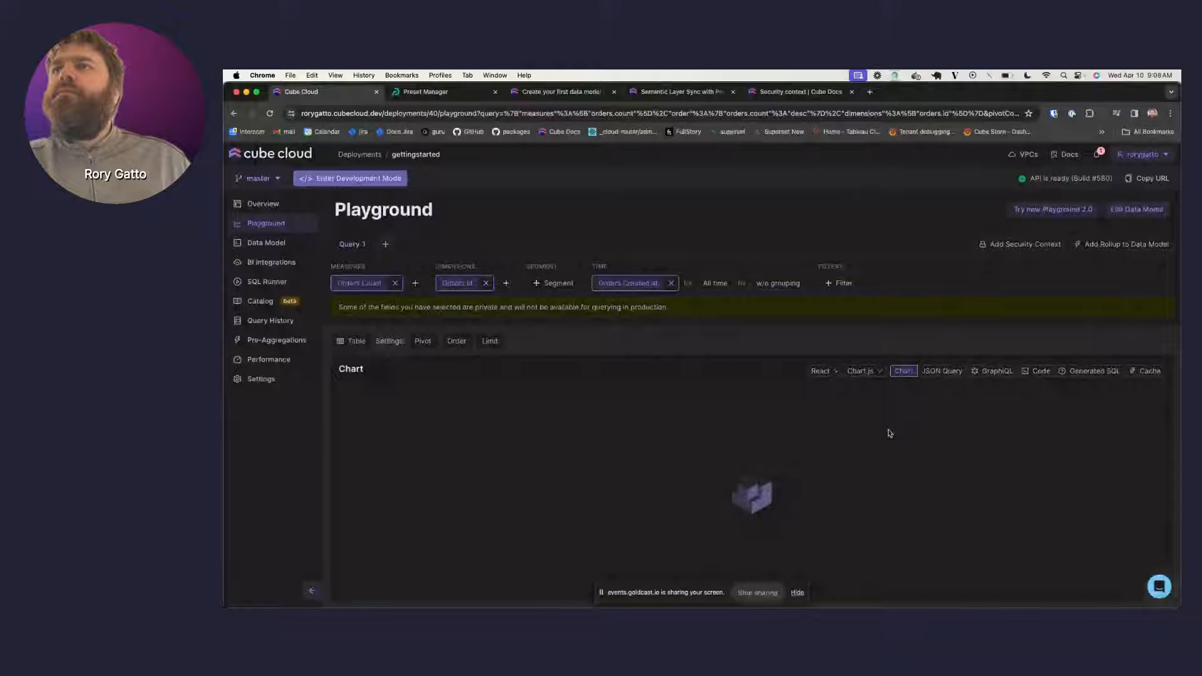
- Scroll through the query results and return to the Data Model files
{"action": "scroll", "coordinate": [889, 433], "scroll_direction": "down", "scroll_amount": 1}
{"action": "scroll", "coordinate": [889, 433], "scroll_direction": "down", "scroll_amount": 1}
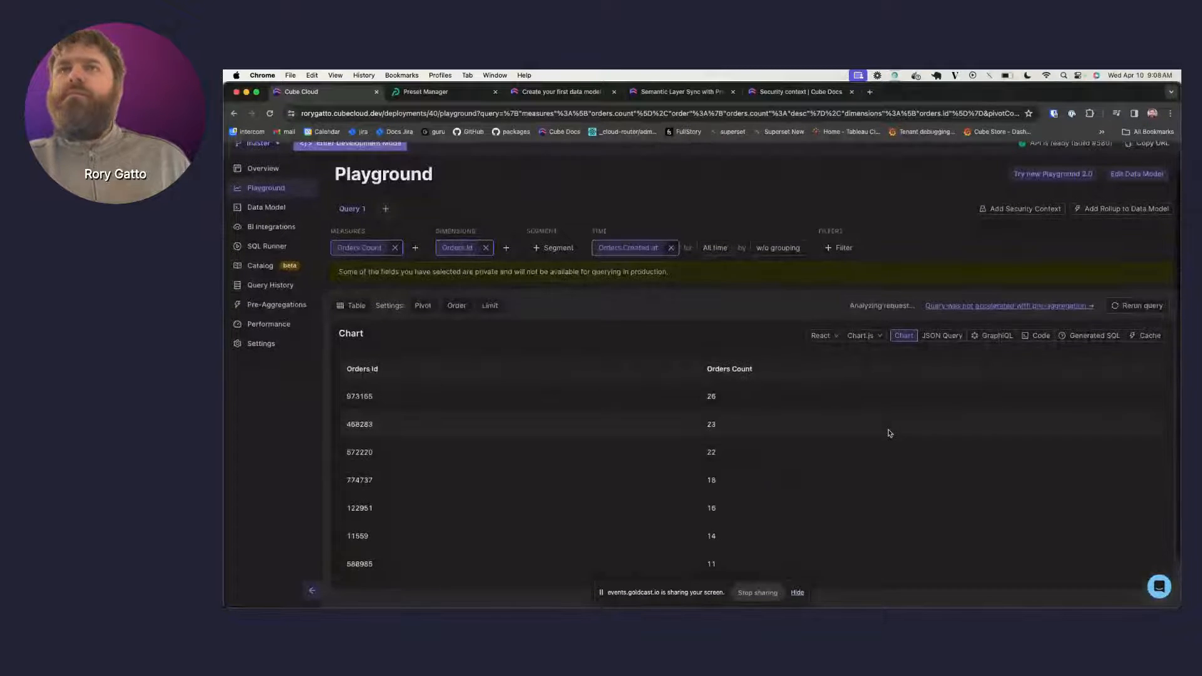
{"action": "scroll", "coordinate": [889, 433], "scroll_direction": "up", "scroll_amount": 1}
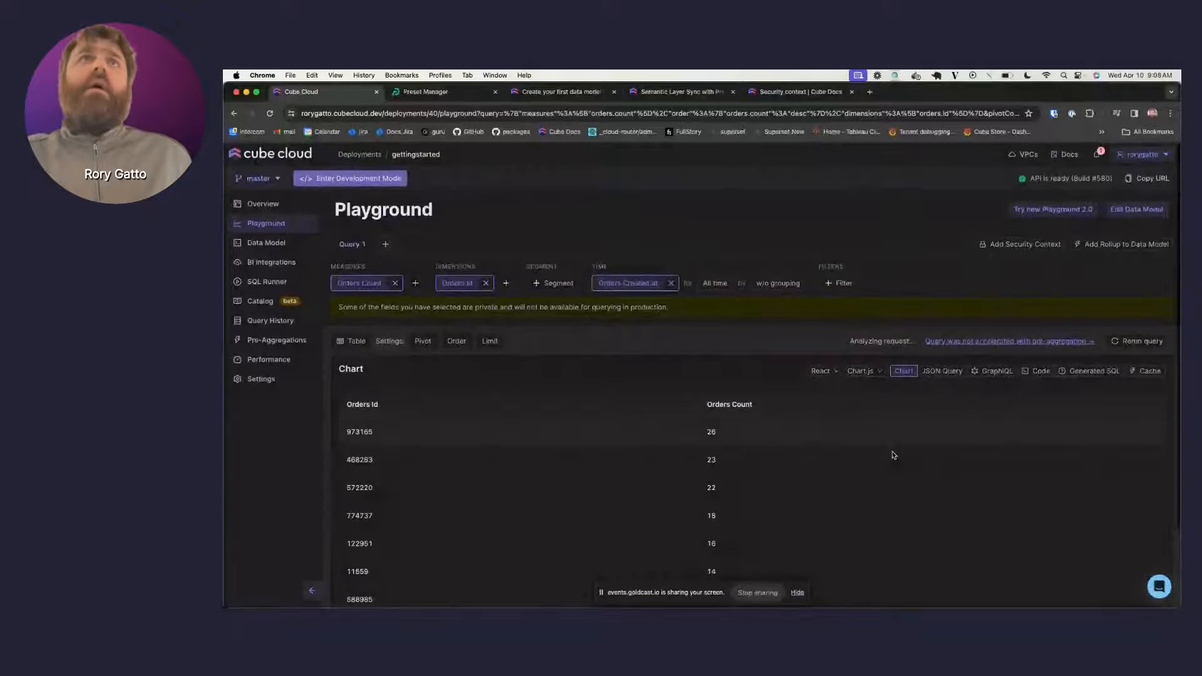
{"action": "left_click", "coordinate": [274, 247]}
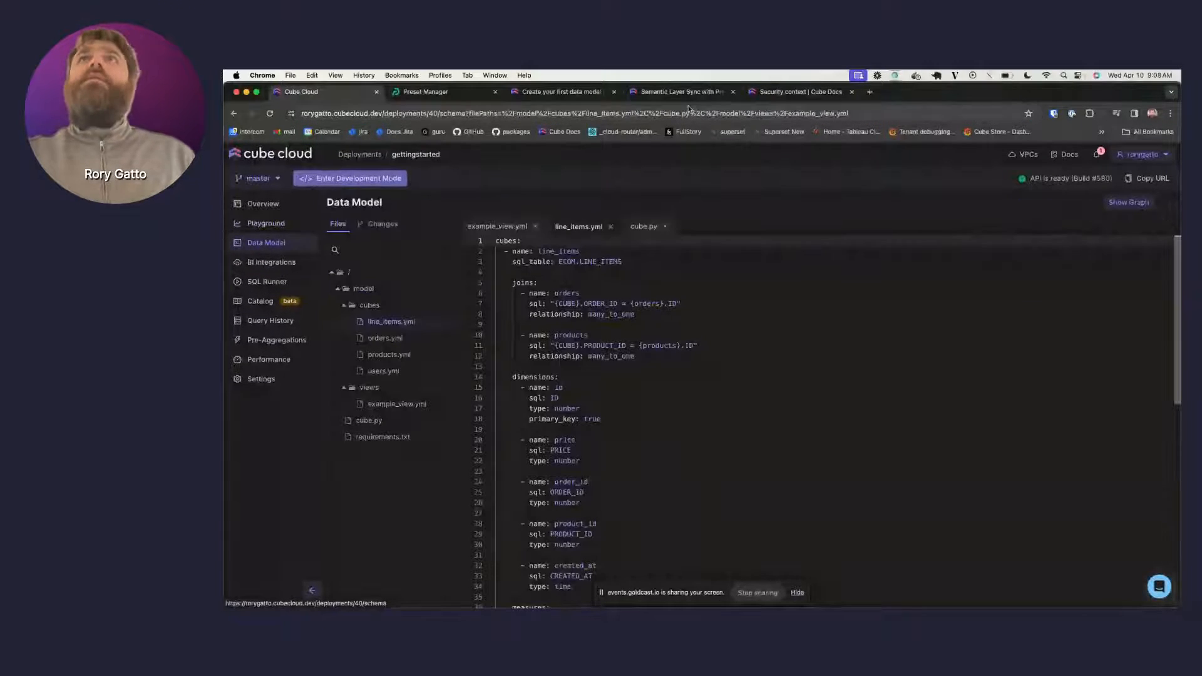
{"action": "left_click", "coordinate": [572, 98]}
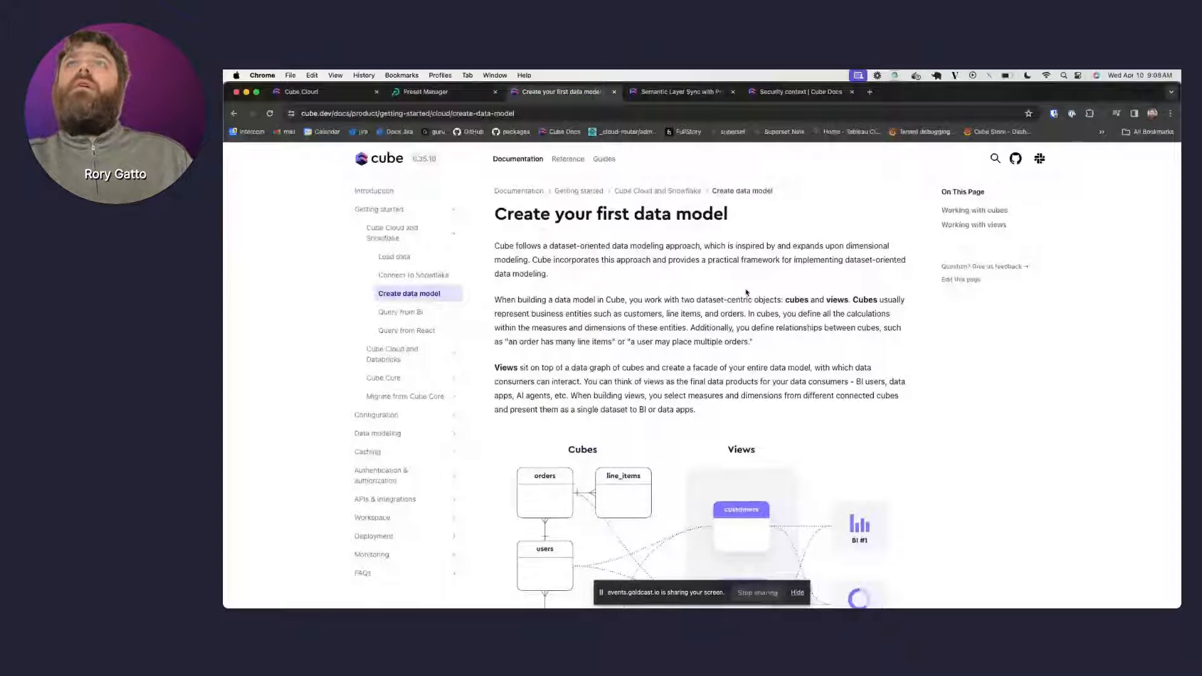
{"action": "scroll", "coordinate": [746, 291], "scroll_direction": "down", "scroll_amount": 1}
{"action": "scroll", "coordinate": [746, 292], "scroll_direction": "down", "scroll_amount": 2}
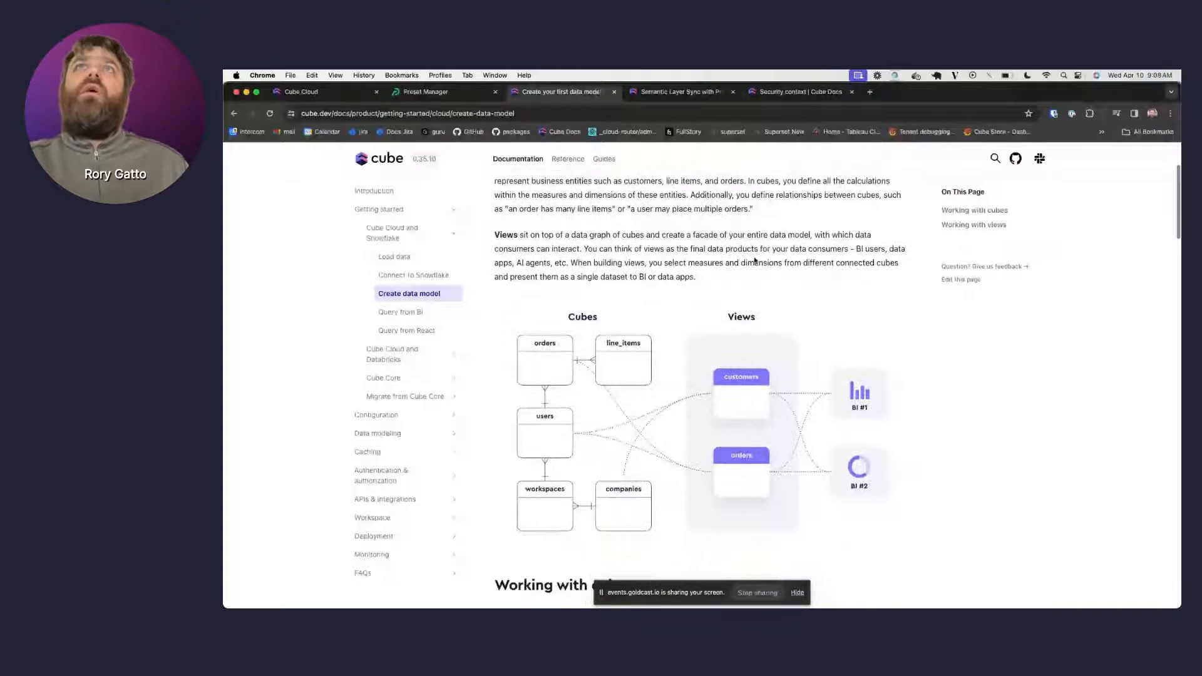
{"action": "scroll", "coordinate": [754, 261], "scroll_direction": "down", "scroll_amount": 5}
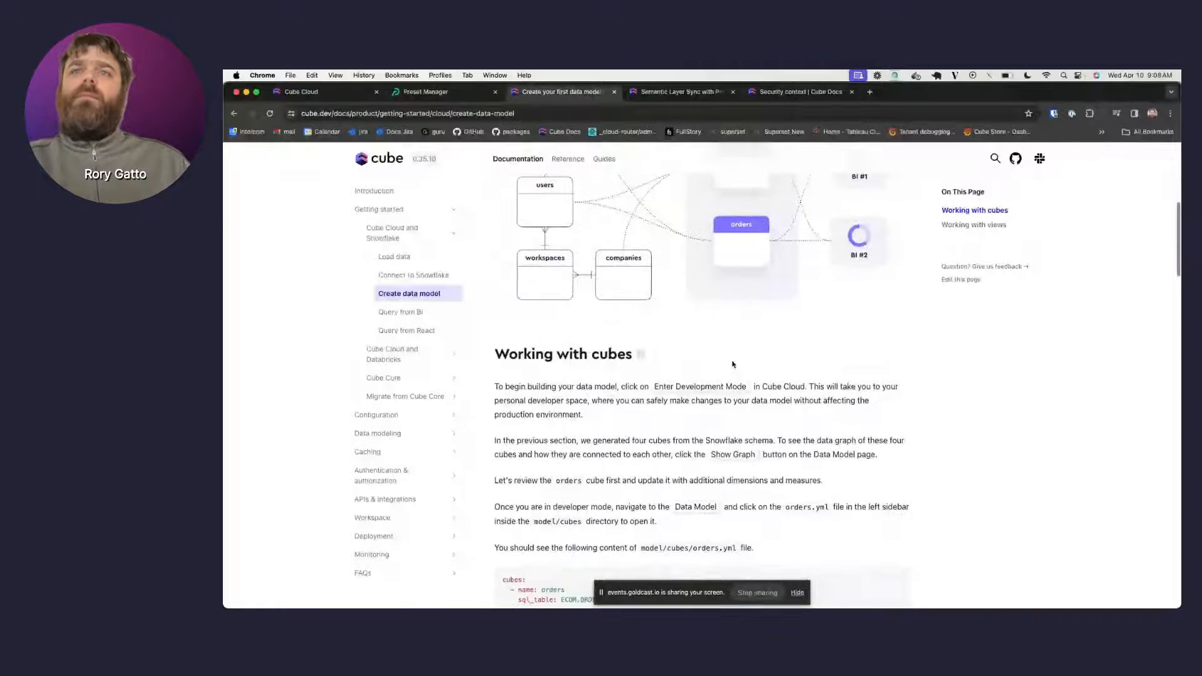
{"action": "scroll", "coordinate": [732, 363], "scroll_direction": "down", "scroll_amount": 5}
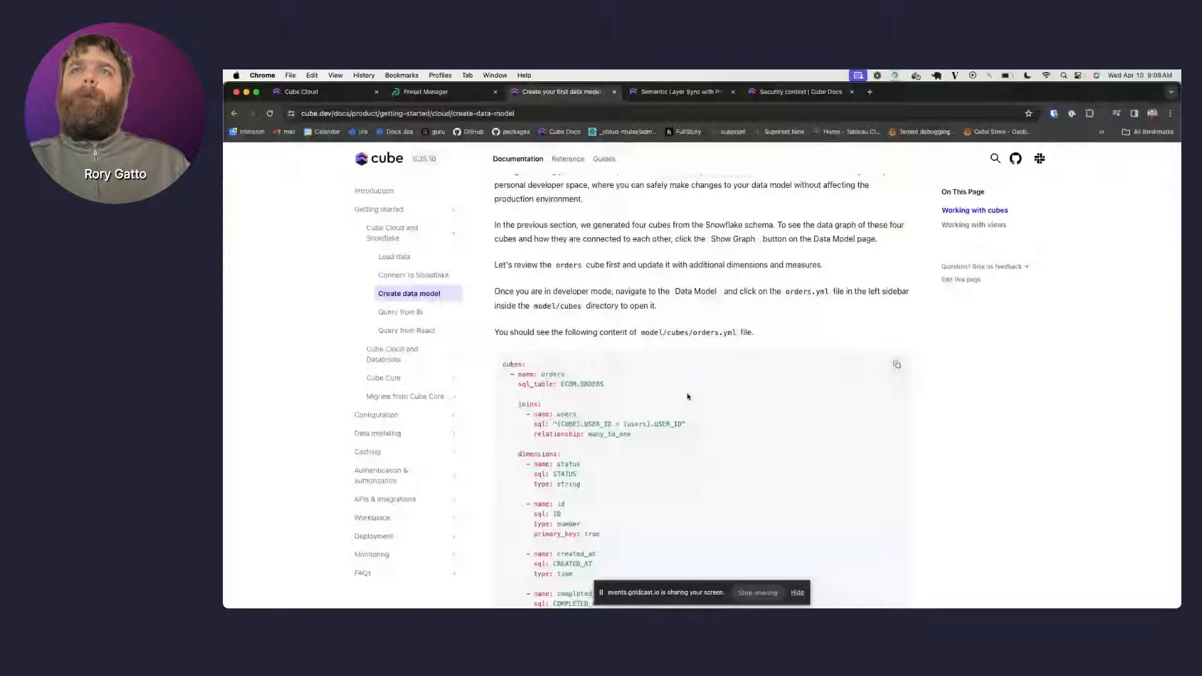
{"action": "scroll", "coordinate": [687, 397], "scroll_direction": "down", "scroll_amount": 2}
{"action": "scroll", "coordinate": [687, 396], "scroll_direction": "down", "scroll_amount": 6}
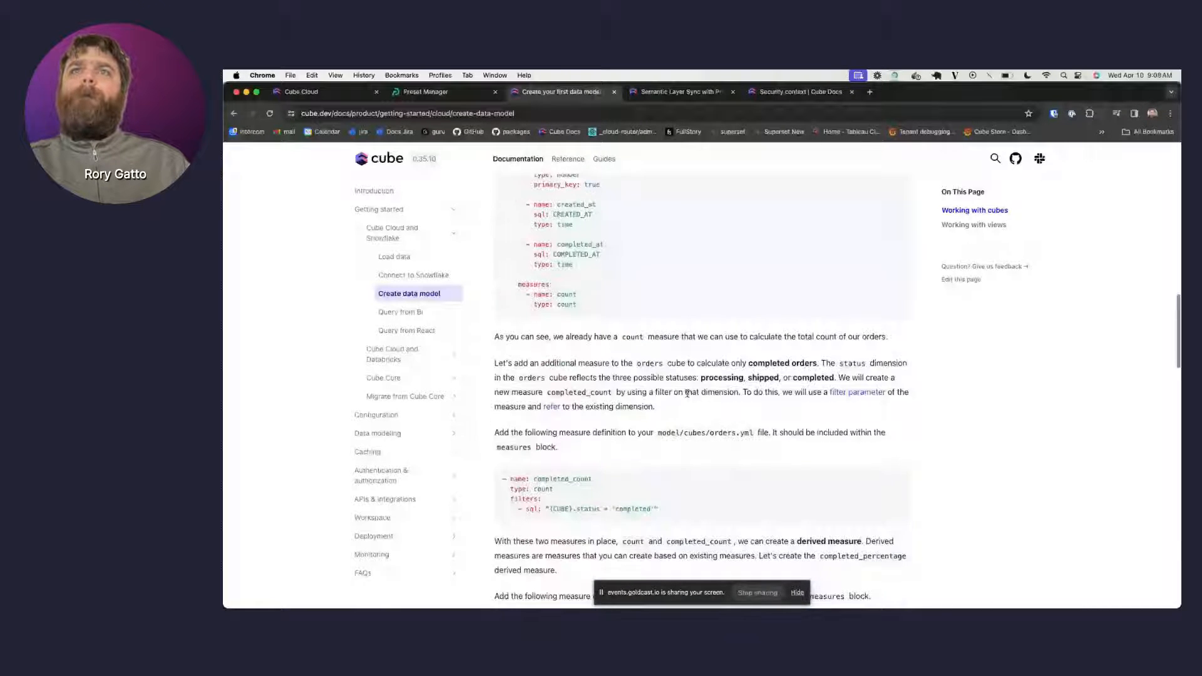
{"action": "scroll", "coordinate": [687, 393], "scroll_direction": "down", "scroll_amount": 3}
{"action": "scroll", "coordinate": [687, 393], "scroll_direction": "down", "scroll_amount": 1}
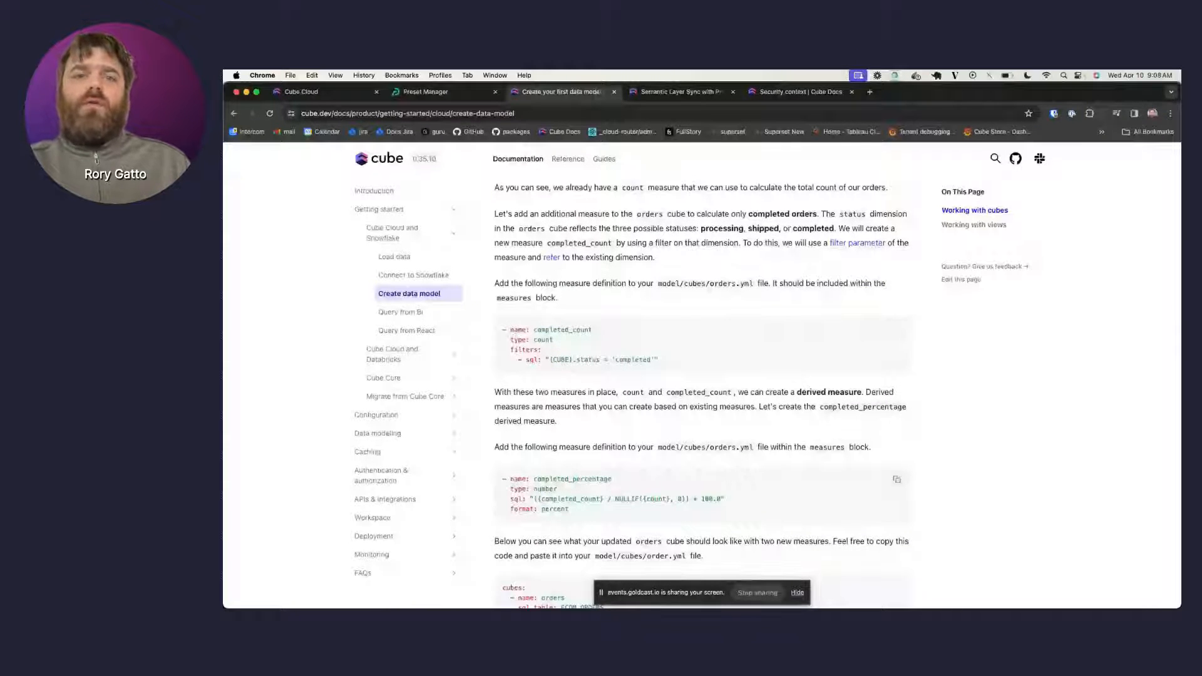
{"action": "left_click", "coordinate": [291, 94]}
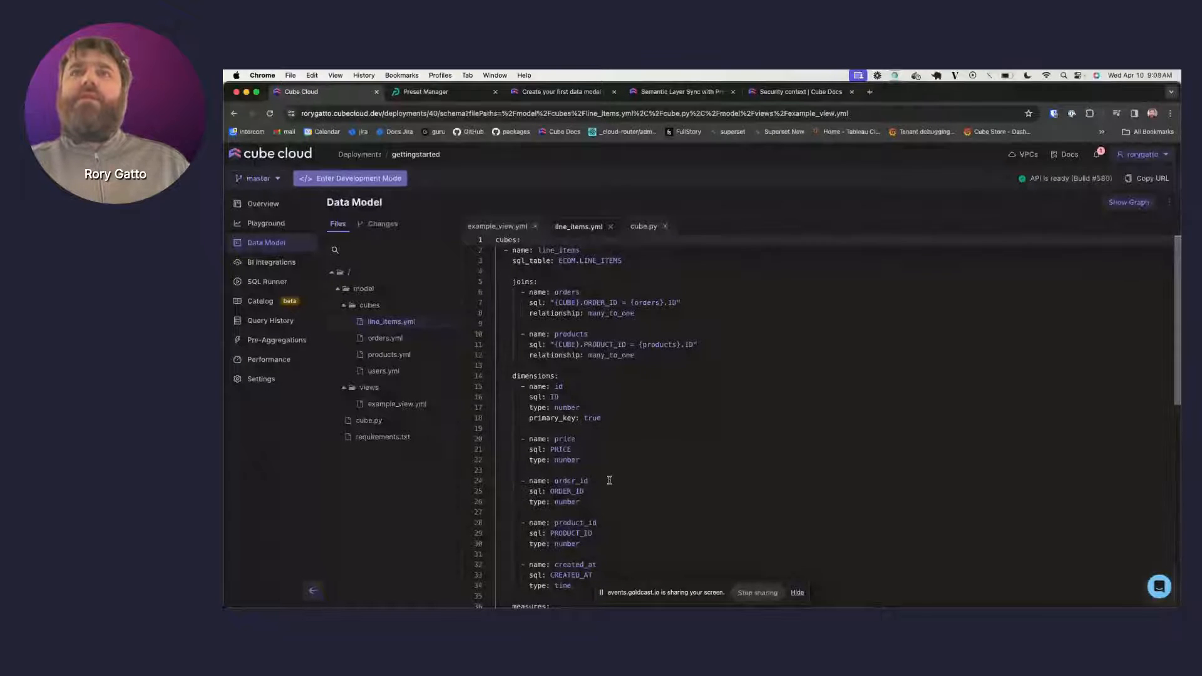
{"action": "scroll", "coordinate": [609, 480], "scroll_direction": "down", "scroll_amount": 5}
{"action": "scroll", "coordinate": [609, 480], "scroll_direction": "down", "scroll_amount": 1}
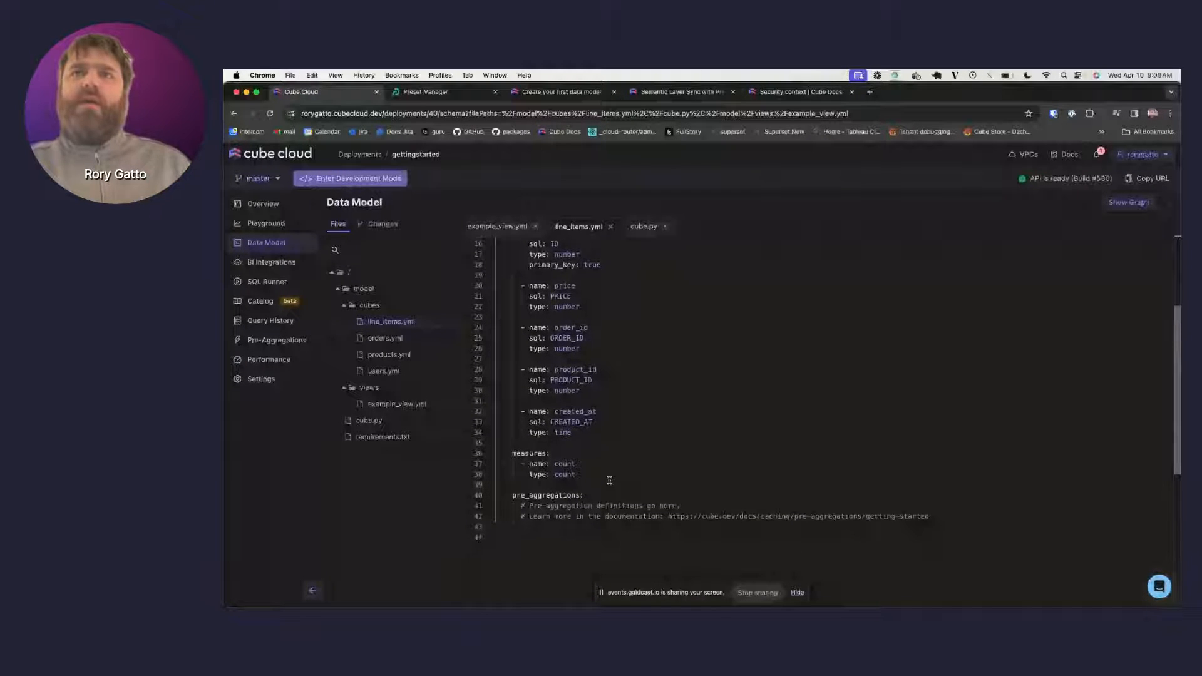
{"action": "scroll", "coordinate": [632, 339], "scroll_direction": "up", "scroll_amount": 1}
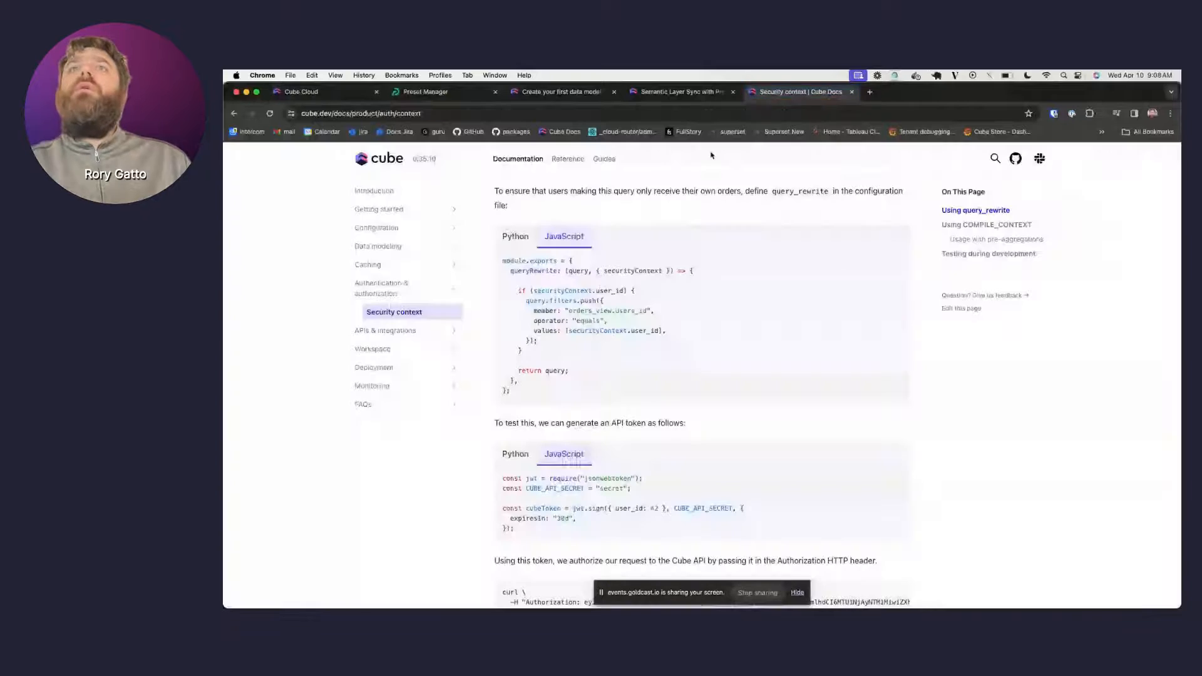
{"action": "left_click", "coordinate": [798, 91]}
{"action": "left_click", "coordinate": [560, 93]}
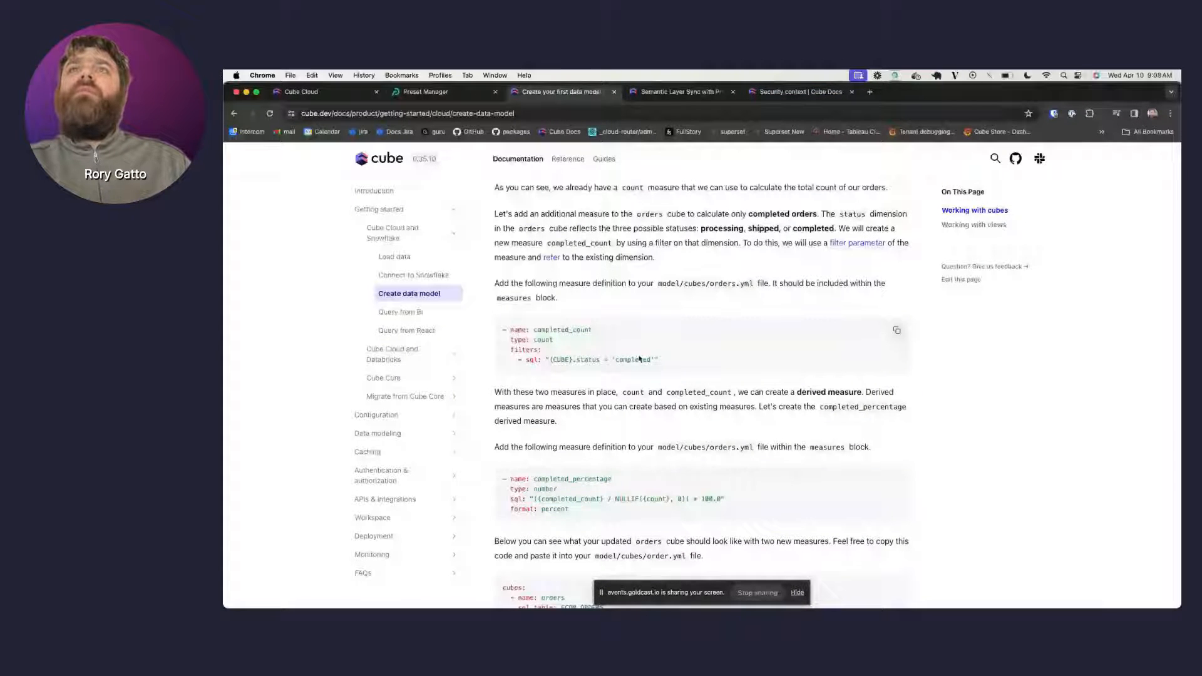
{"action": "left_click_drag", "start_coordinate": [661, 361], "coordinate": [532, 338]}
{"action": "key", "text": "super+c"}
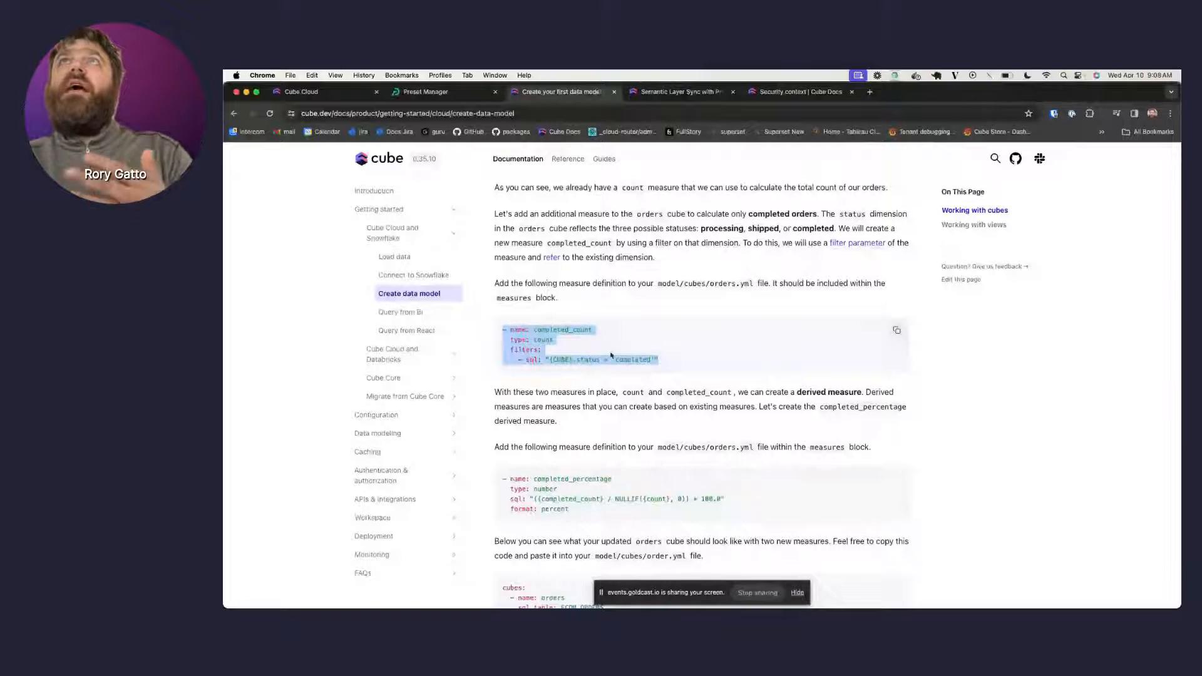
{"action": "left_click", "coordinate": [323, 92]}
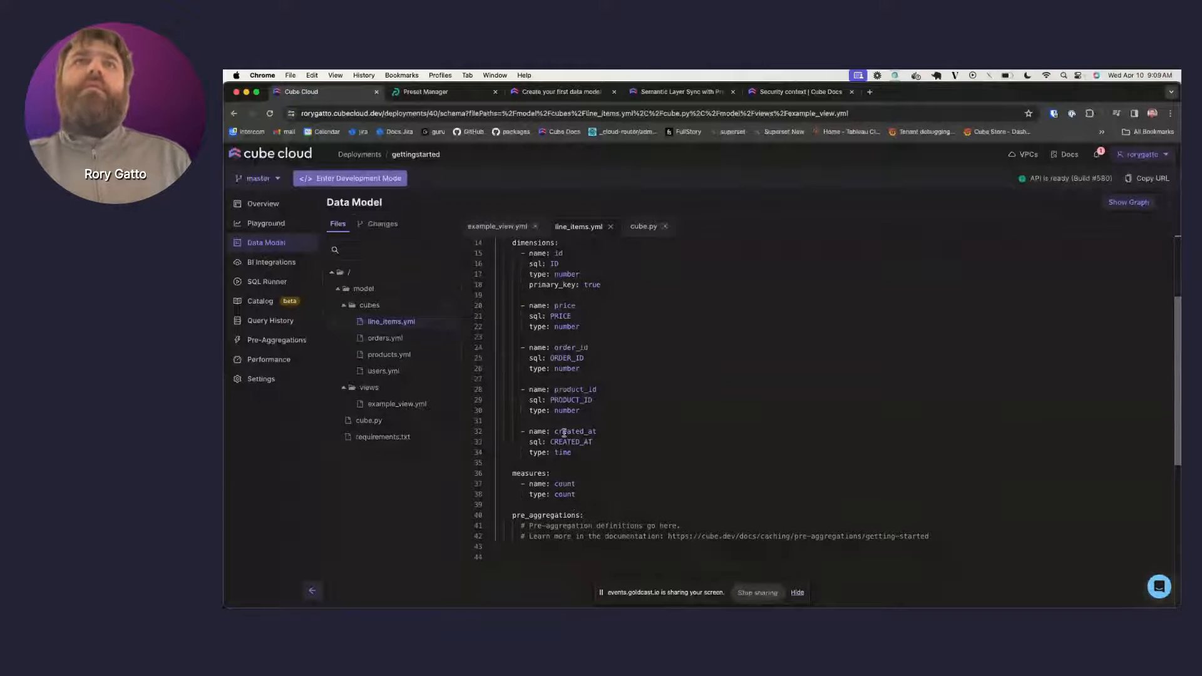
- Open orders.yml in development mode and paste the completed_count measure below count
{"action": "left_click", "coordinate": [387, 340]}
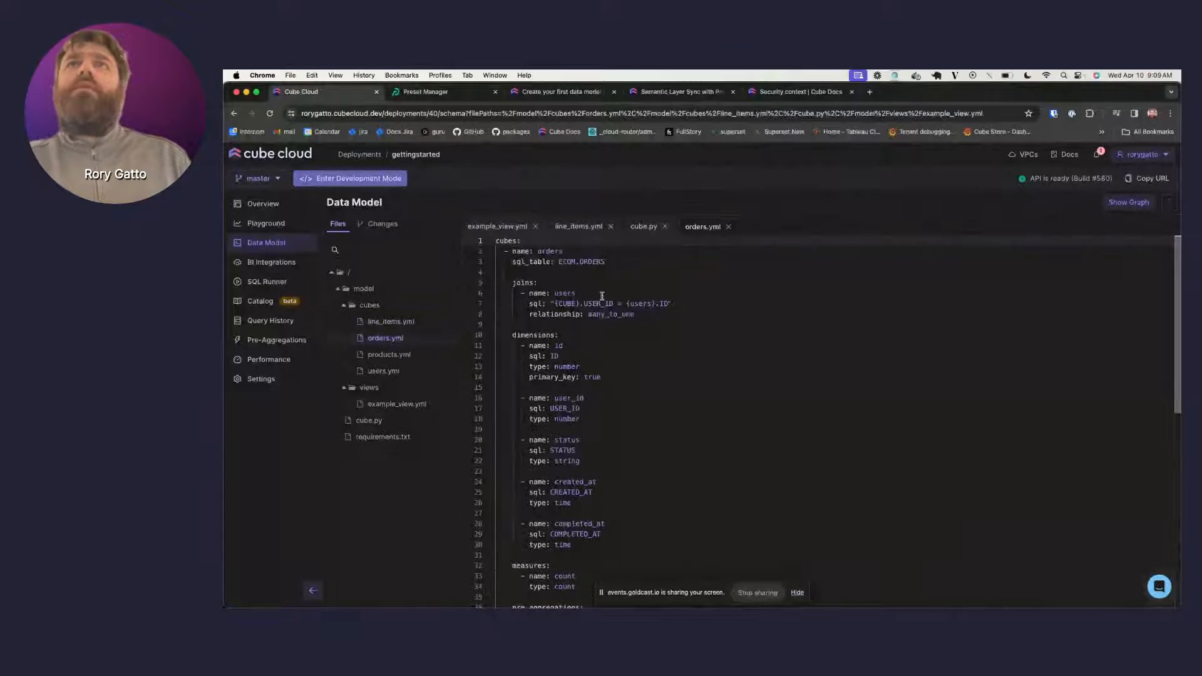
{"action": "scroll", "coordinate": [633, 369], "scroll_direction": "down", "scroll_amount": 4}
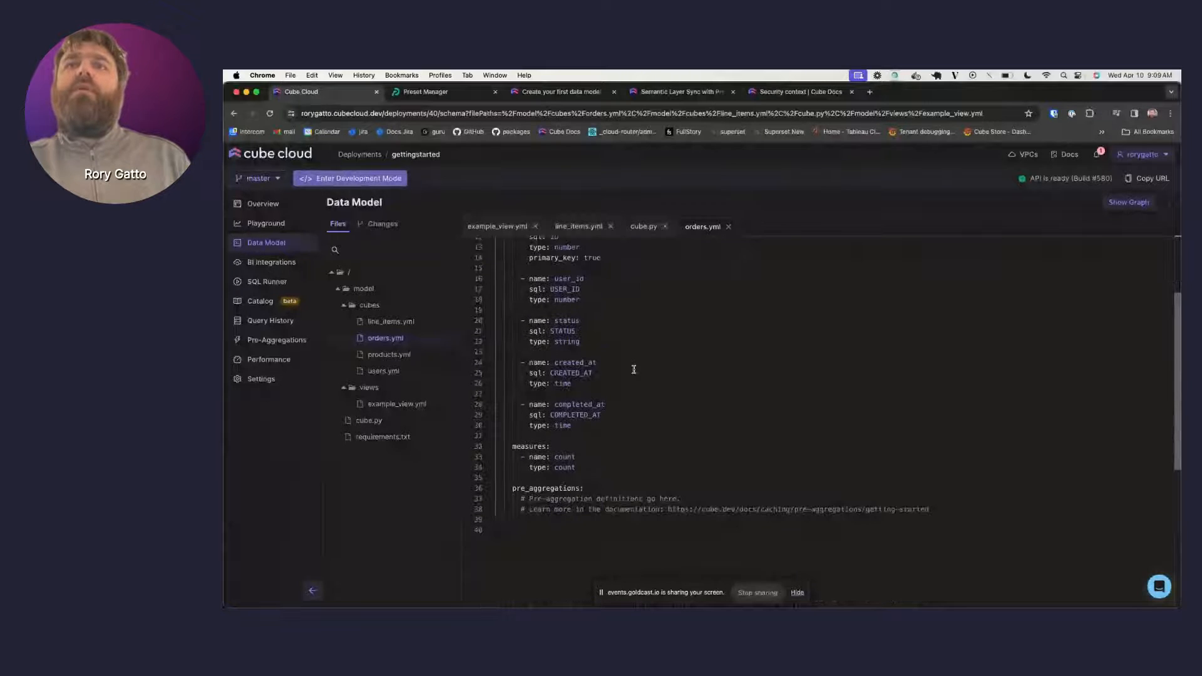
{"action": "left_click", "coordinate": [349, 178]}
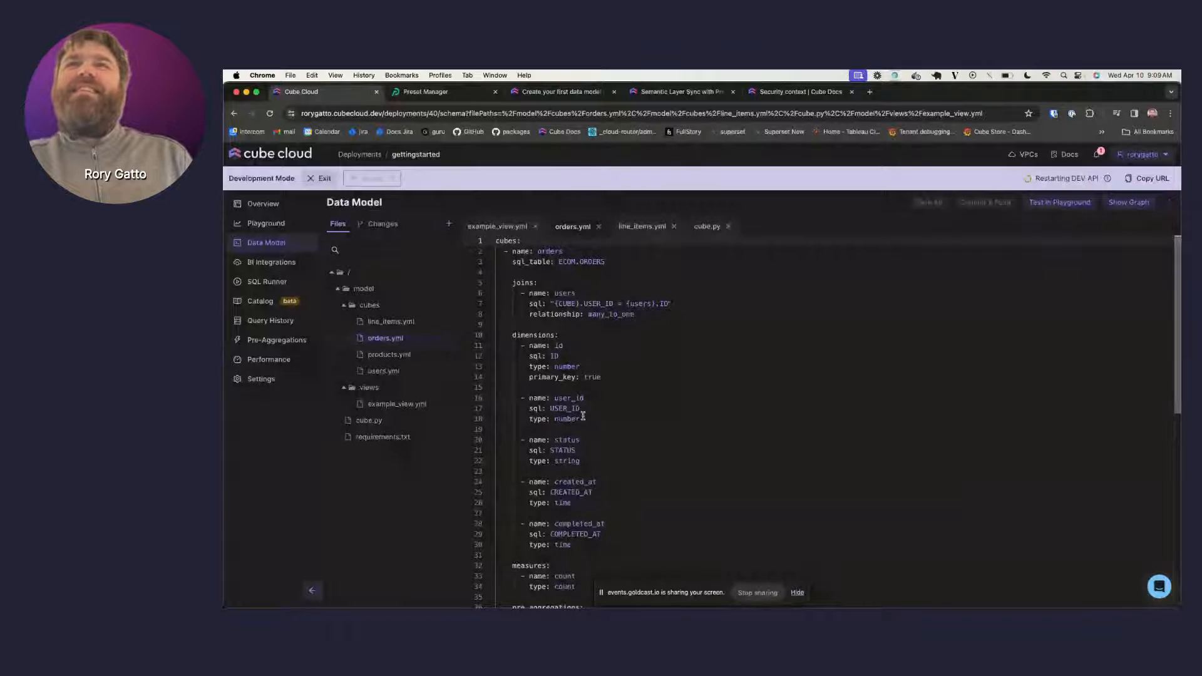
{"action": "scroll", "coordinate": [583, 415], "scroll_direction": "down", "scroll_amount": 5}
{"action": "left_click", "coordinate": [579, 401]}
{"action": "key", "text": "Return"}
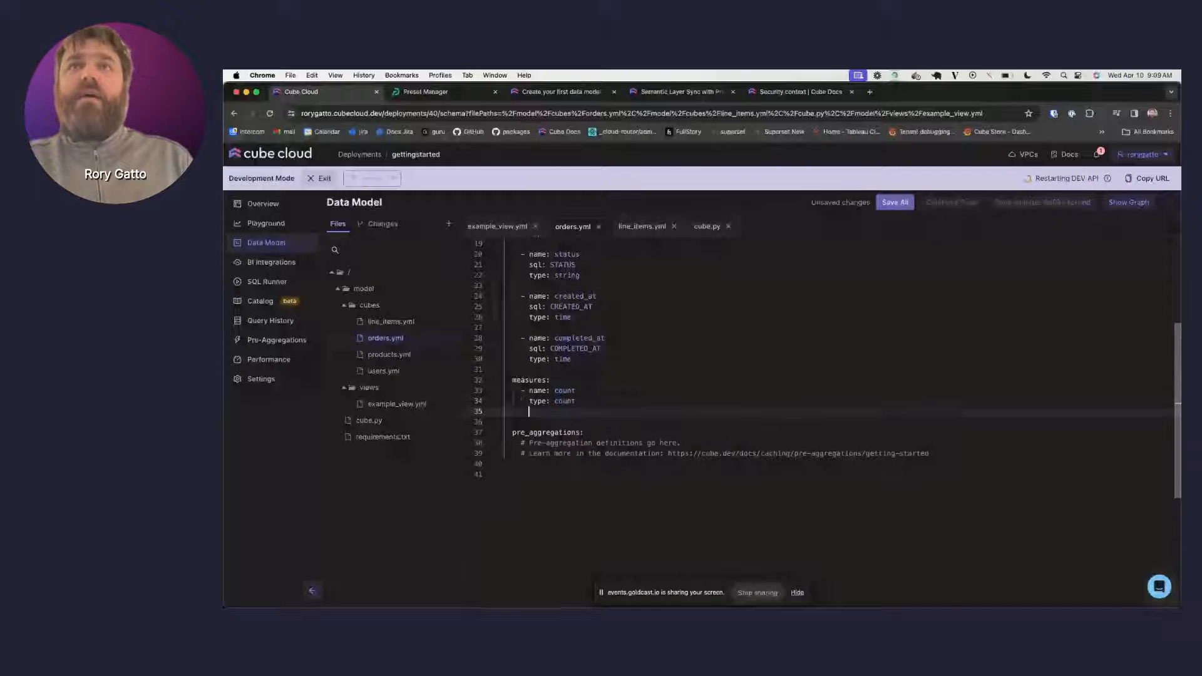
{"action": "key", "text": "Return"}
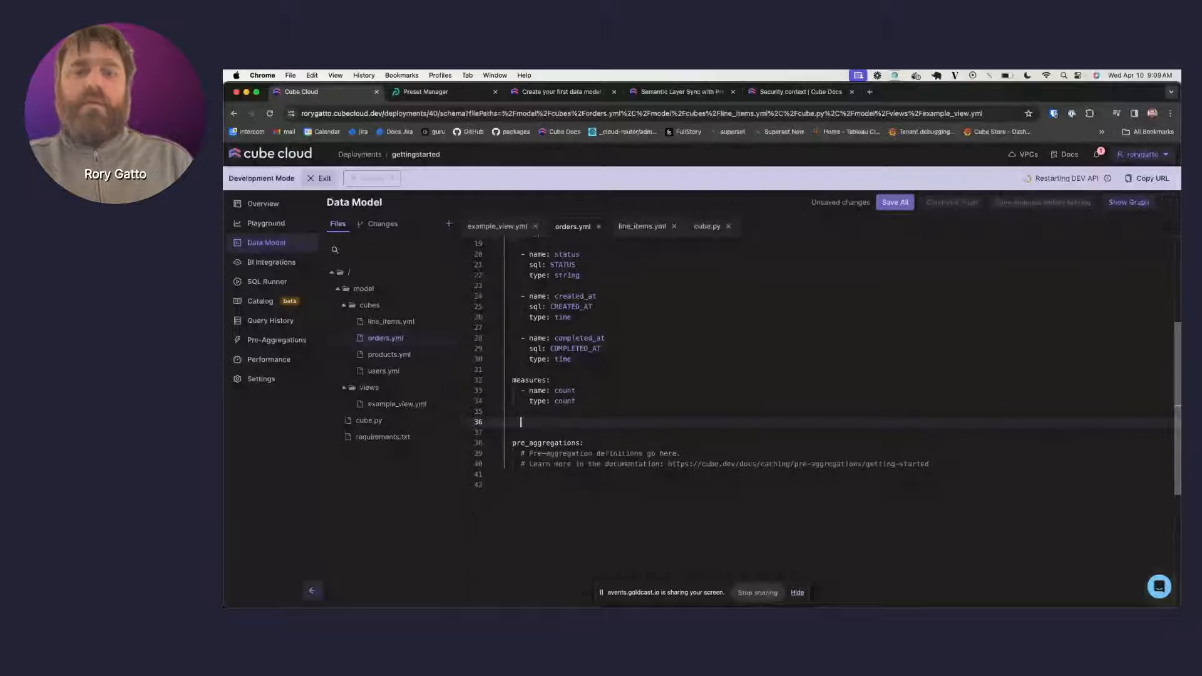
{"action": "key", "text": "super+v"}
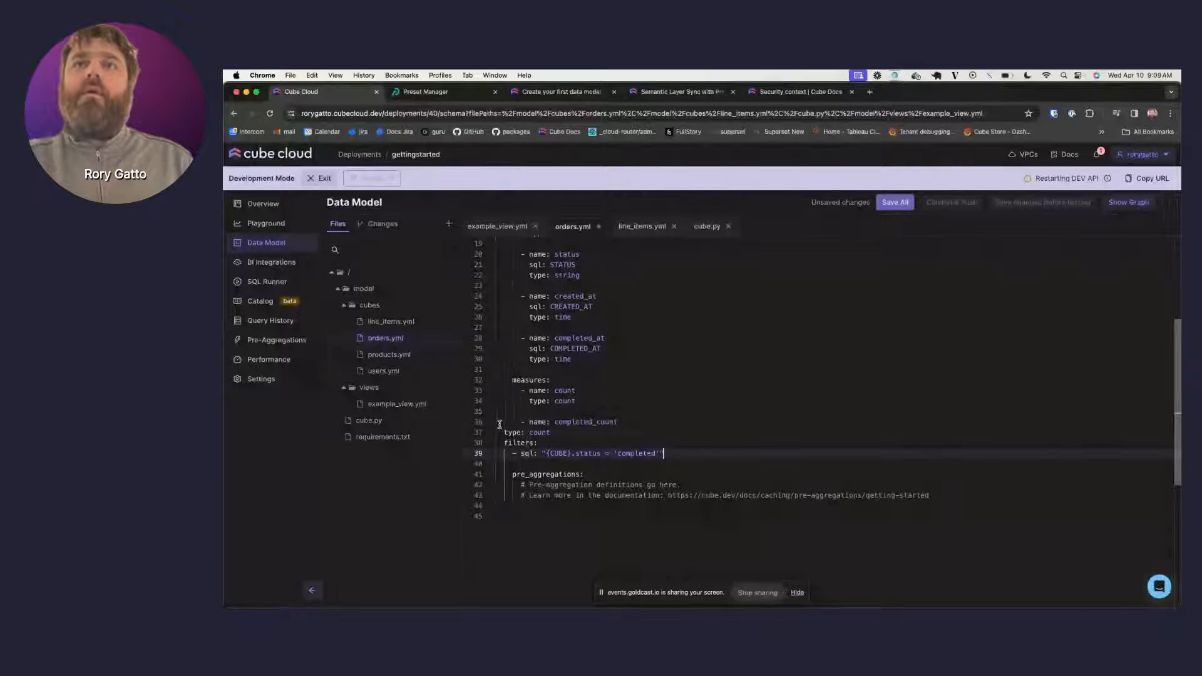
- Fix the indentation of completed_count's type and filters lines and save all changes
{"action": "left_click", "coordinate": [506, 432]}
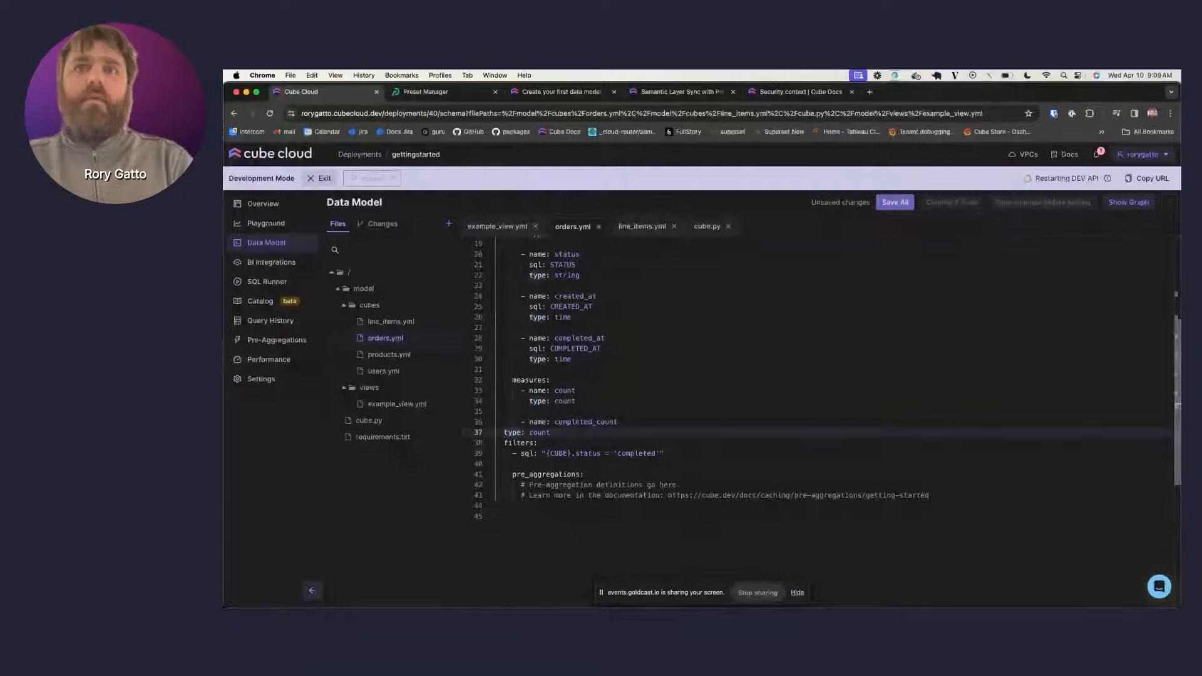
{"action": "key", "text": "Tab"}
{"action": "key", "text": "Tab"}
{"action": "key", "text": "Tab"}
{"action": "left_click", "coordinate": [503, 443]}
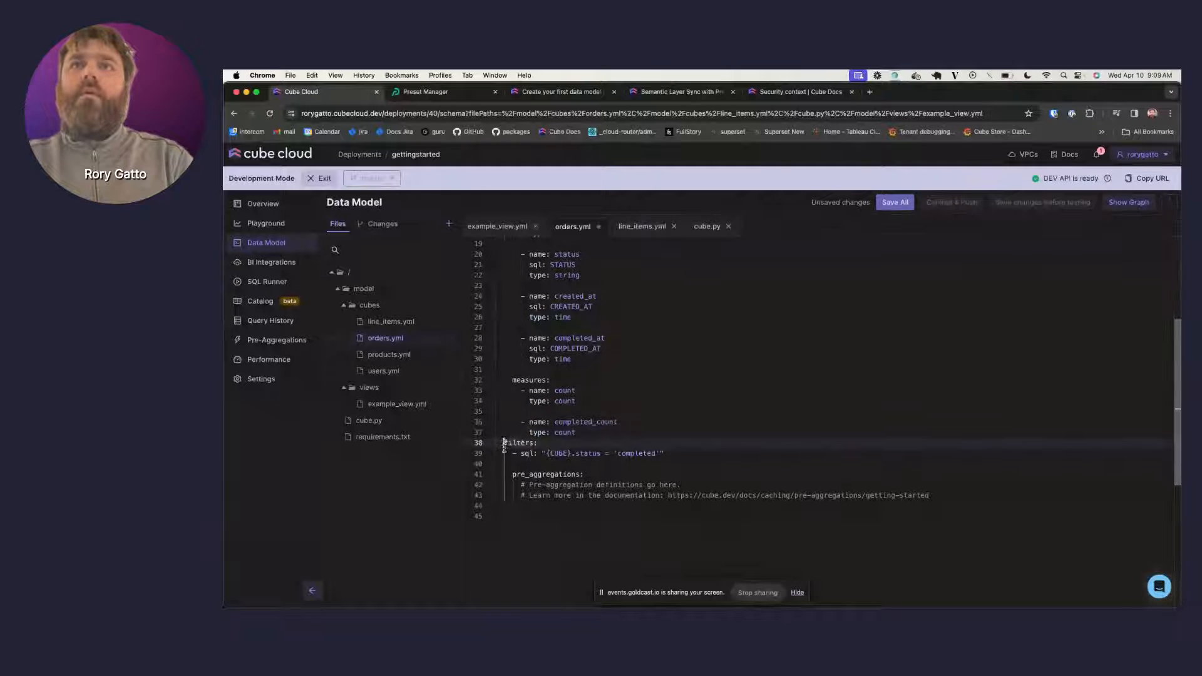
{"action": "key", "text": "Tab"}
{"action": "key", "text": "Tab"}
{"action": "key", "text": "Tab"}
{"action": "left_click", "coordinate": [508, 454]}
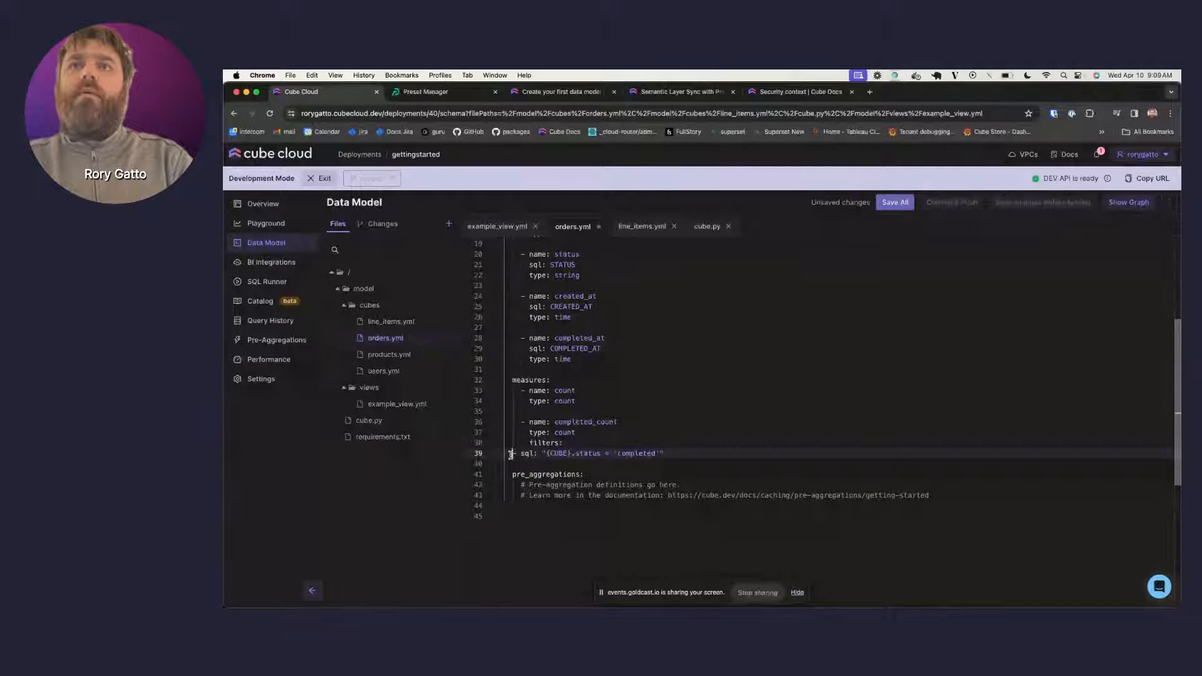
{"action": "key", "text": "Tab"}
{"action": "key", "text": "Tab"}
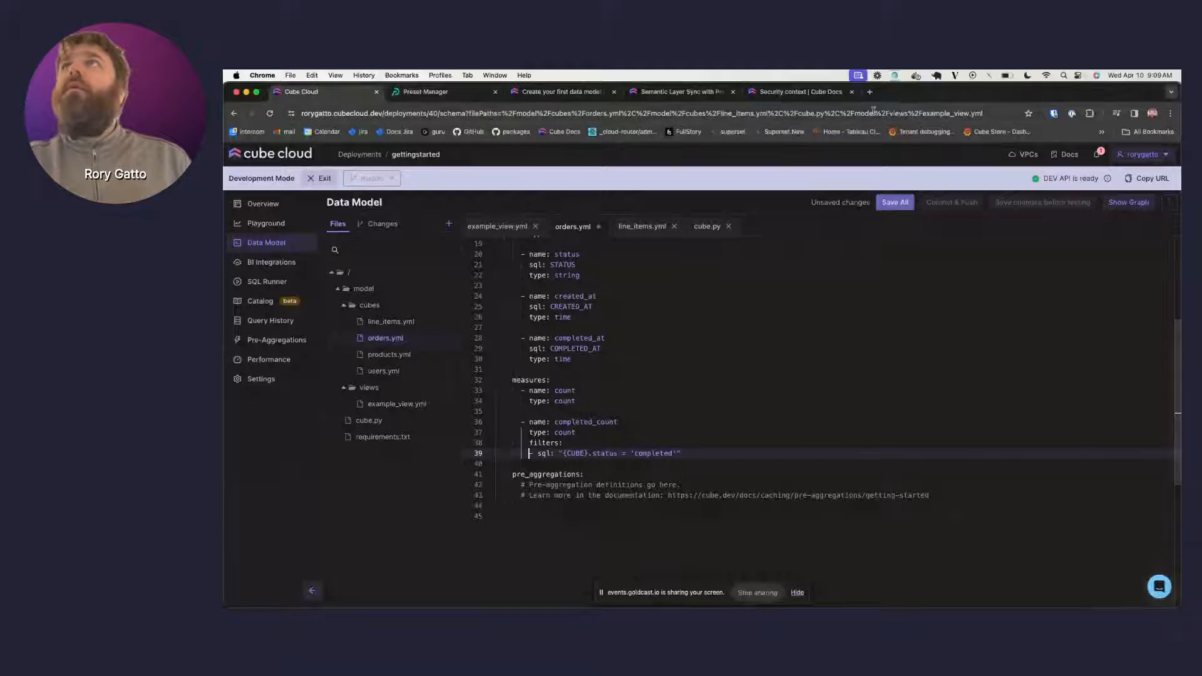
{"action": "left_click", "coordinate": [551, 94]}
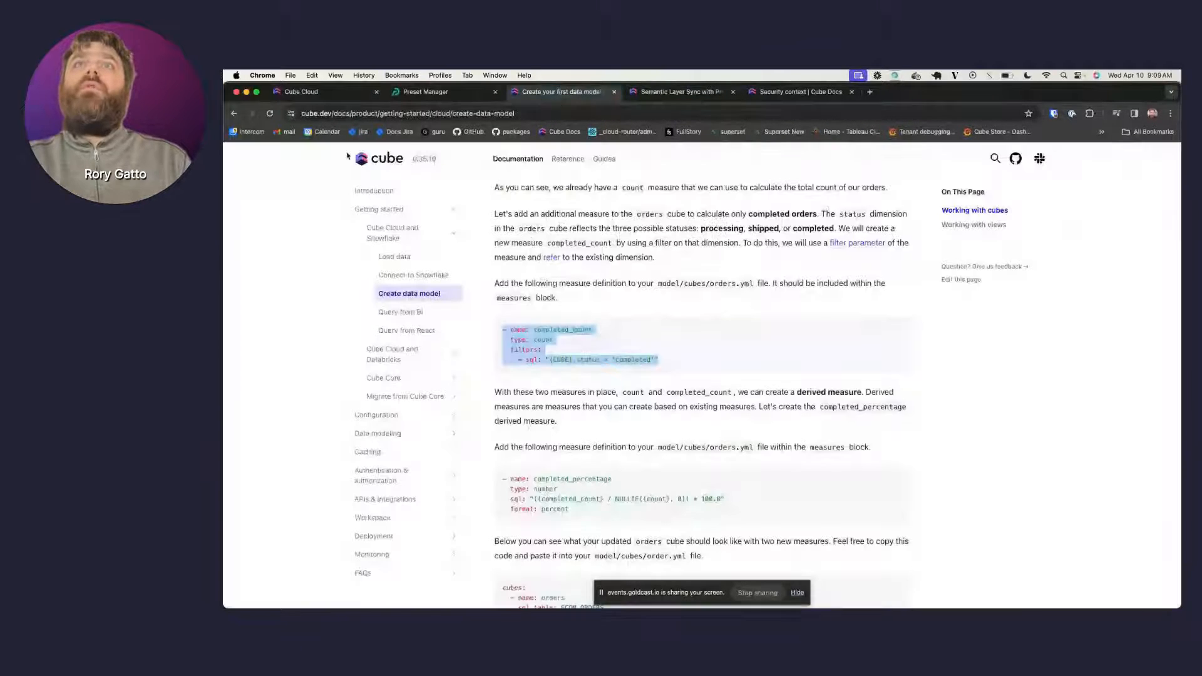
{"action": "left_click", "coordinate": [306, 92]}
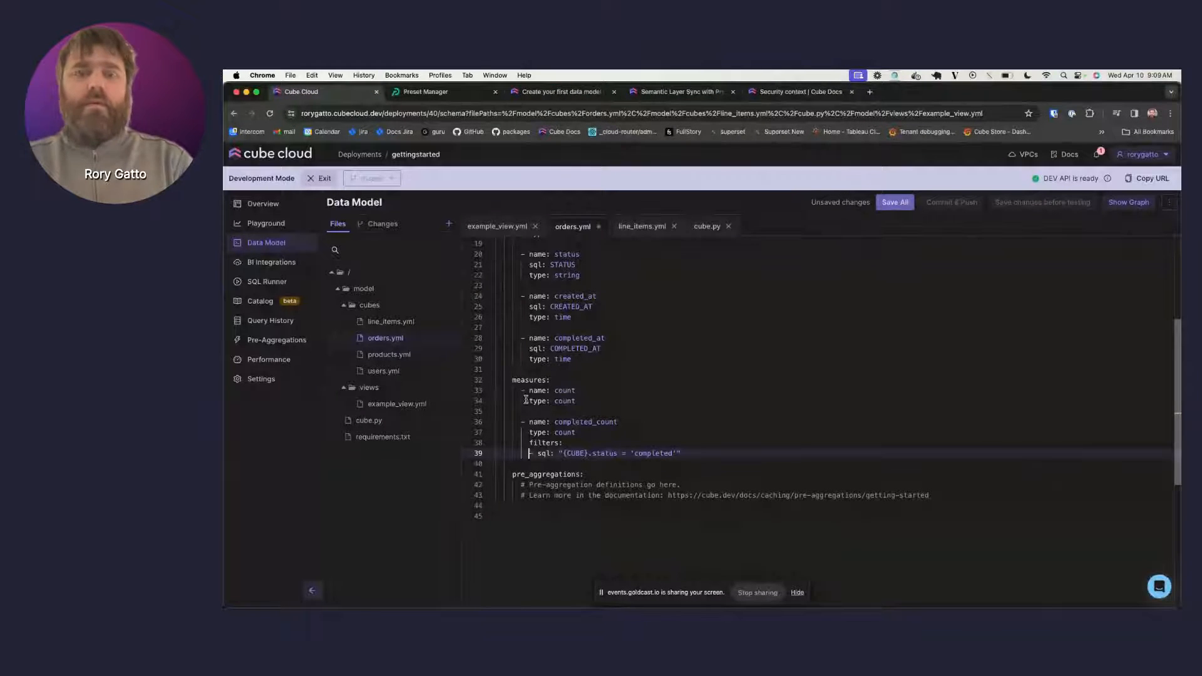
{"action": "key", "text": "Tab"}
{"action": "left_click", "coordinate": [894, 202]}
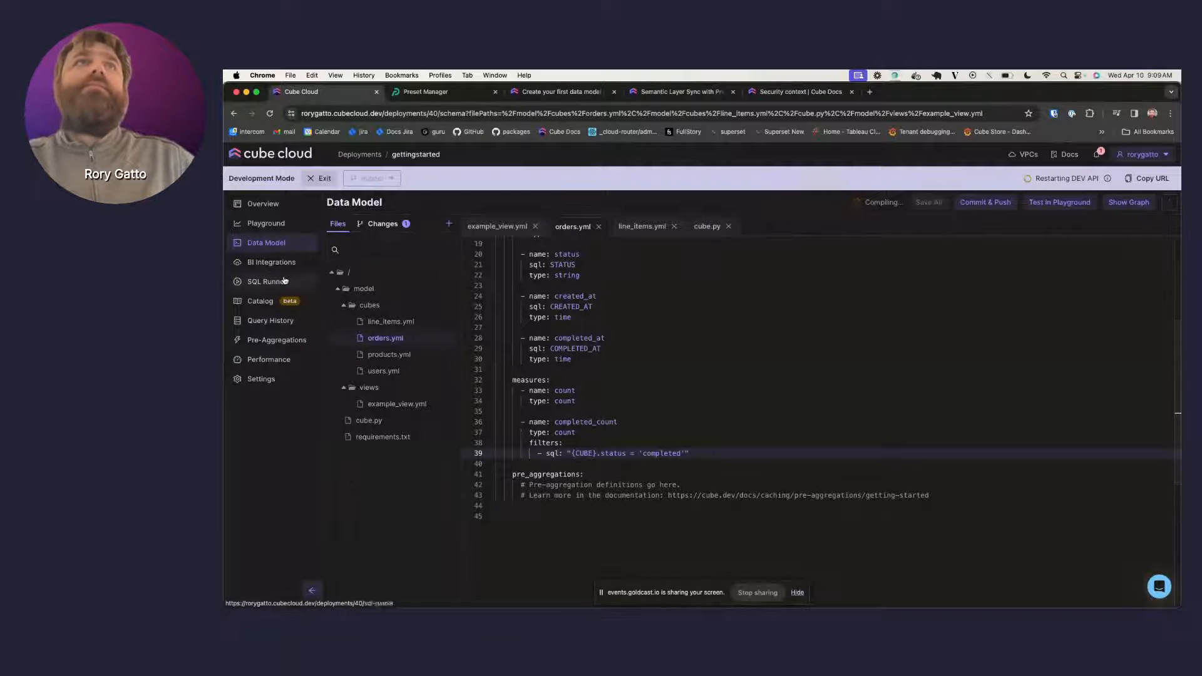
- In the Playground, clear the Orders Count, Orders Id and Orders Created at chips from the query
{"action": "left_click", "coordinate": [275, 223]}
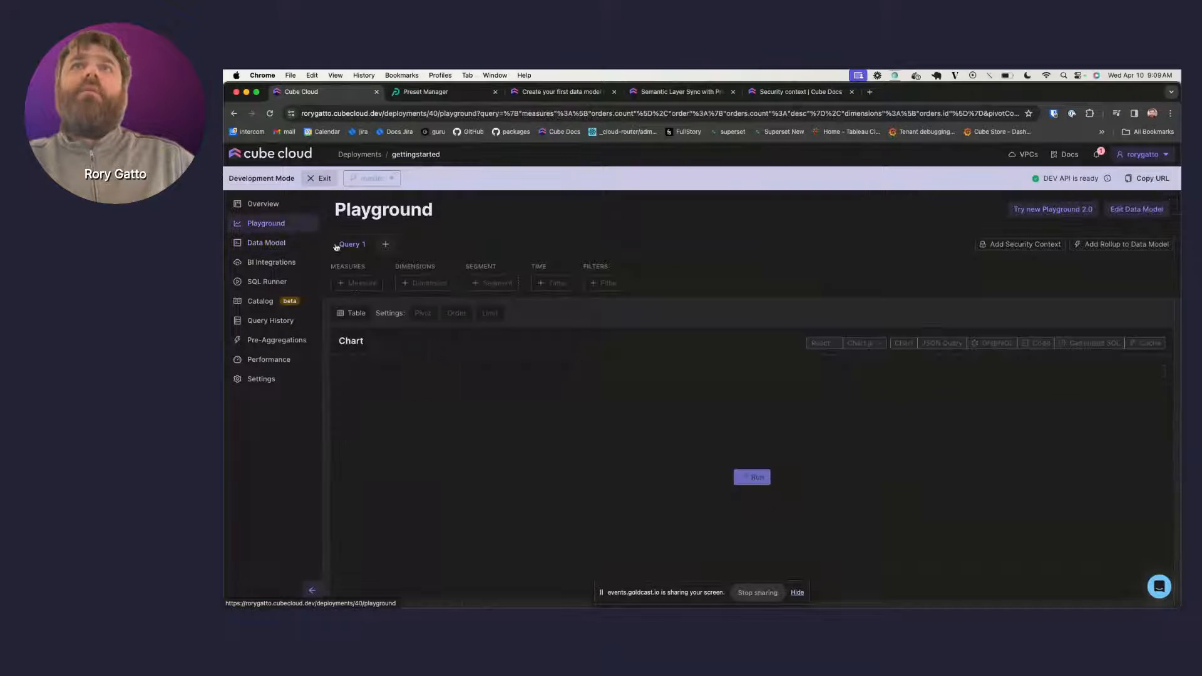
{"action": "left_click", "coordinate": [395, 283]}
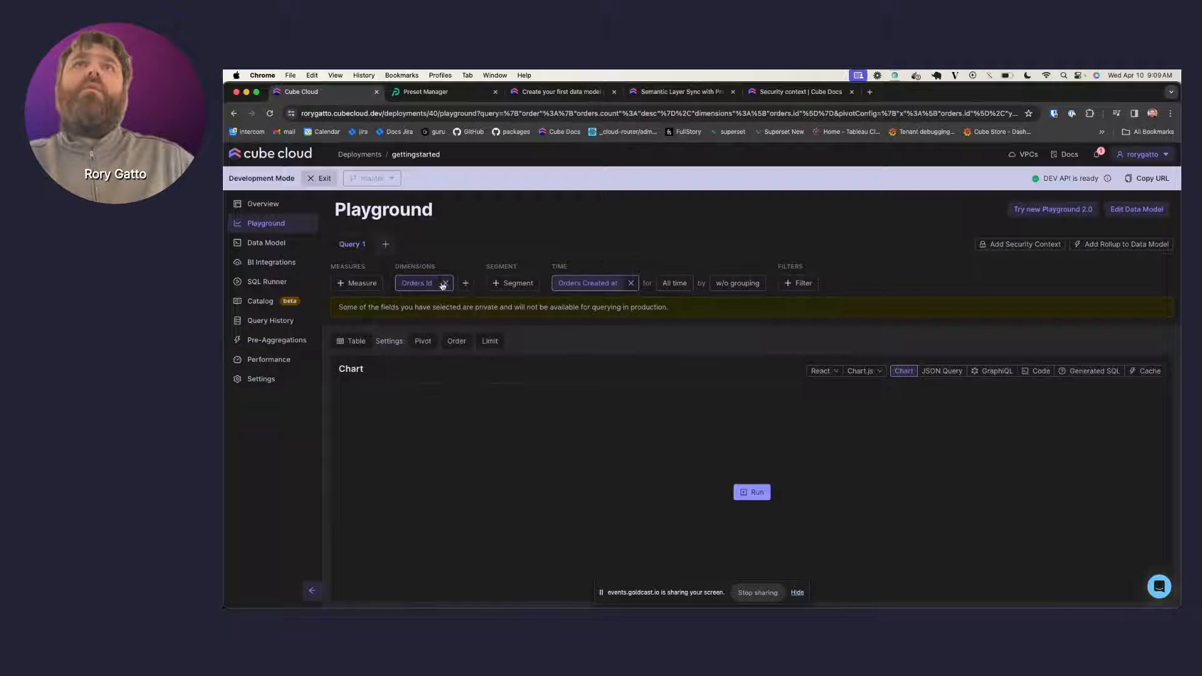
{"action": "left_click", "coordinate": [445, 282]}
{"action": "left_click", "coordinate": [610, 283]}
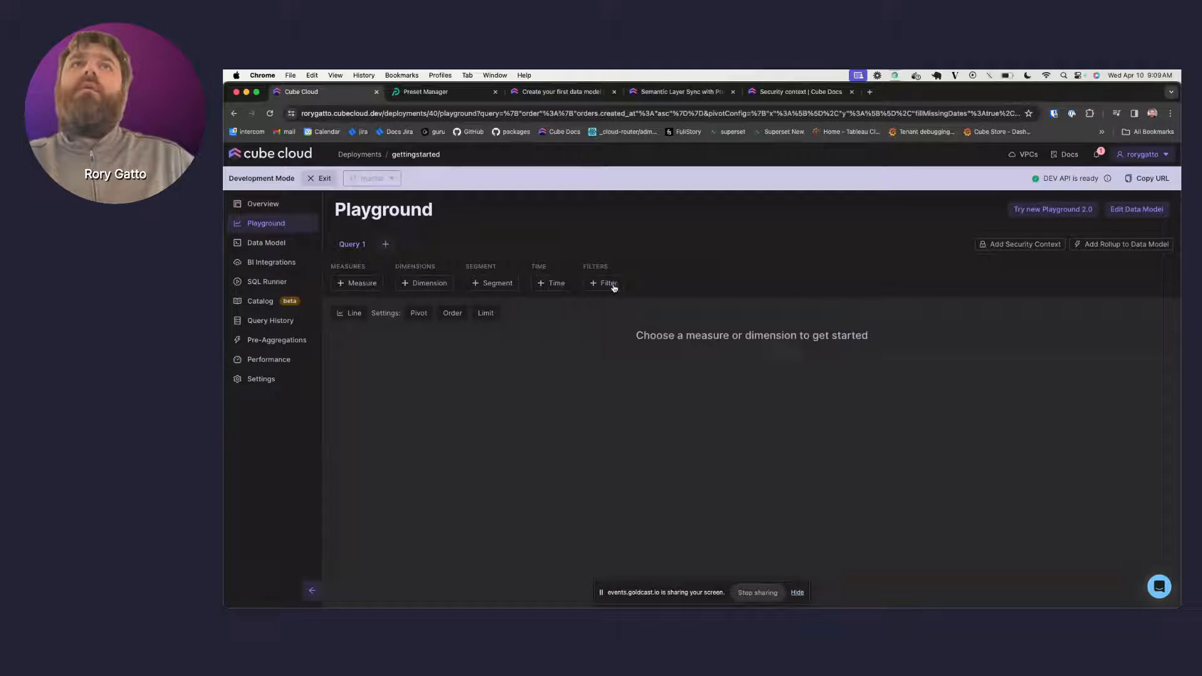
- Query Orders Completed Count by Orders Status, returning 3405 completed and 0 shipped and processing
{"action": "left_click", "coordinate": [374, 283]}
{"action": "type", "text": "orders"}
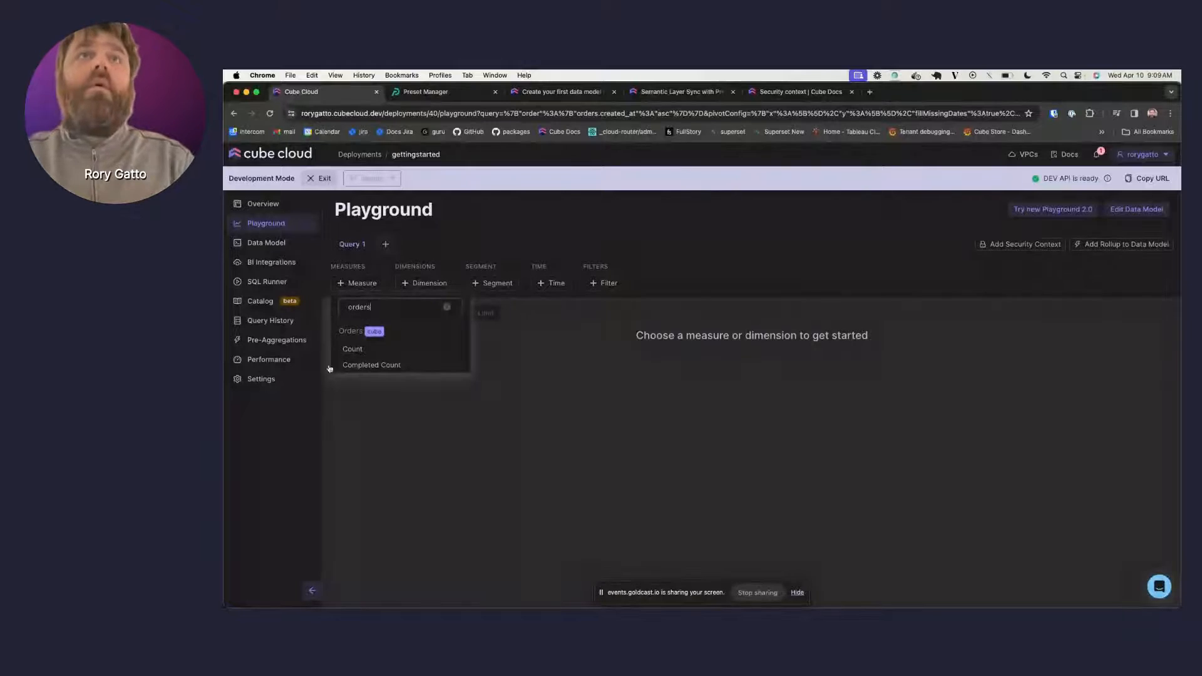
{"action": "left_click", "coordinate": [369, 365]}
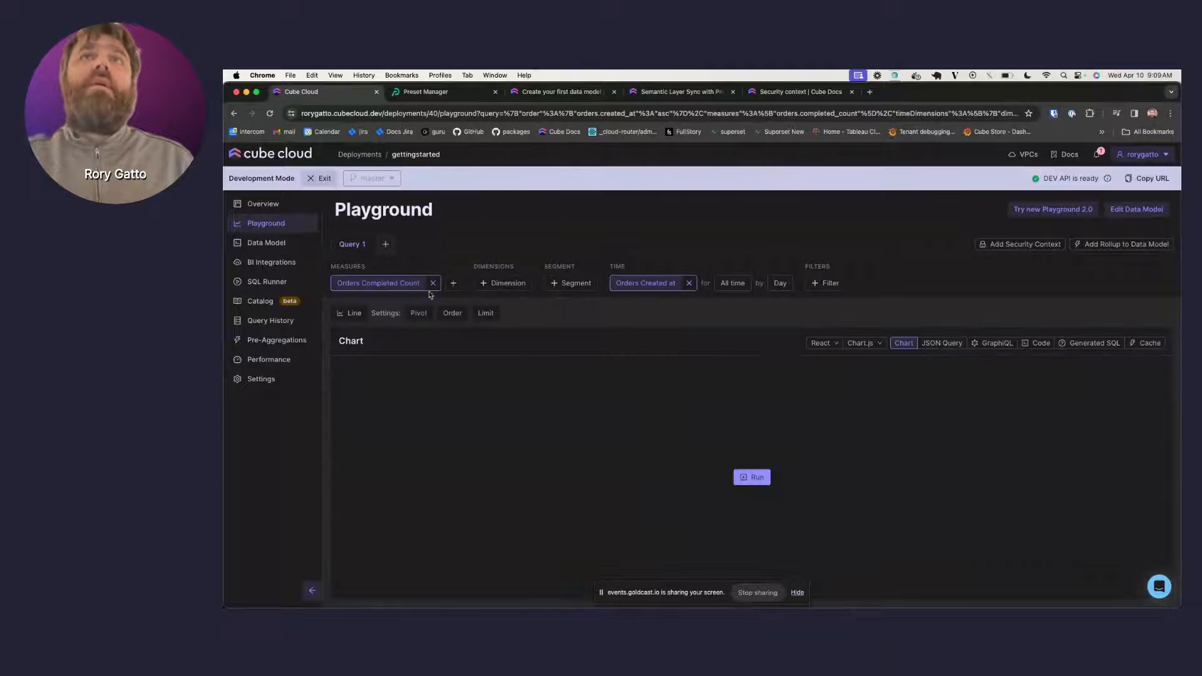
{"action": "left_click", "coordinate": [507, 283]}
{"action": "type", "text": "s"}
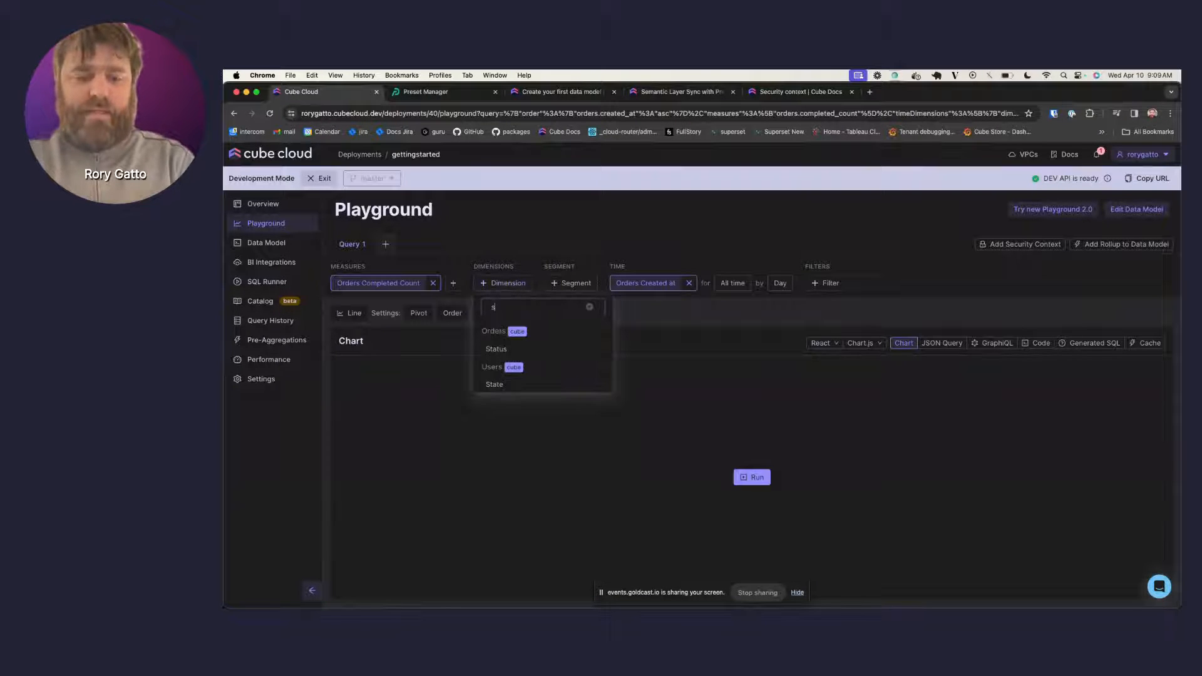
{"action": "type", "text": "ta"}
{"action": "left_click", "coordinate": [500, 357]}
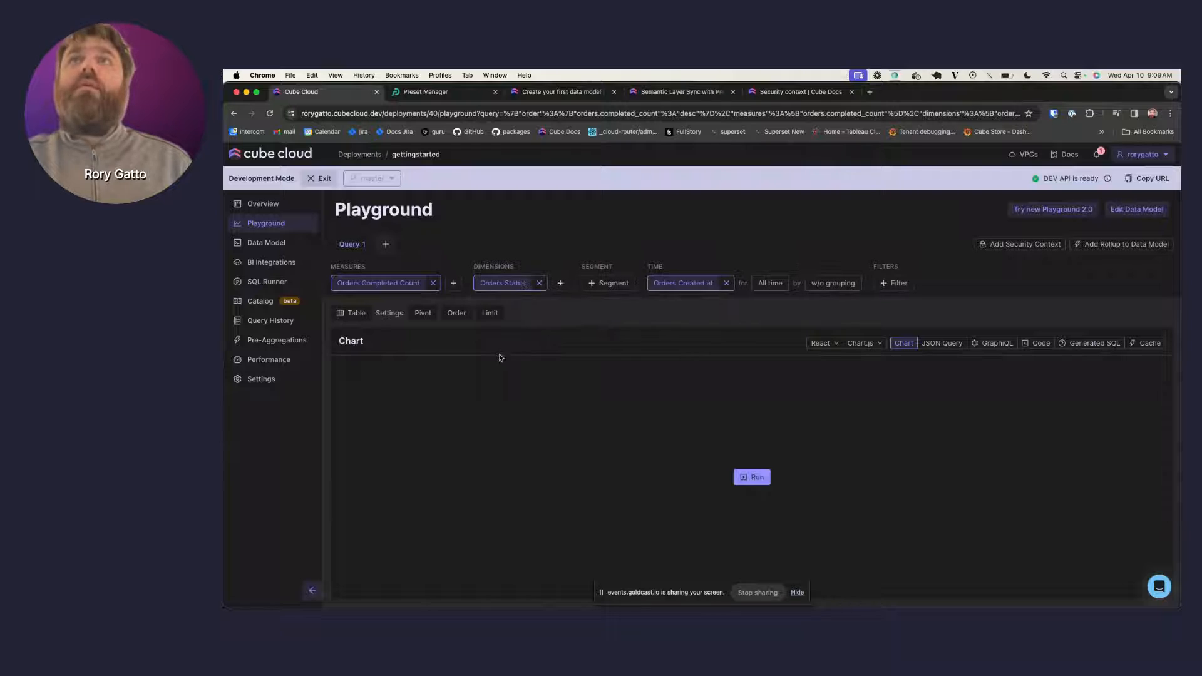
{"action": "left_click", "coordinate": [758, 474]}
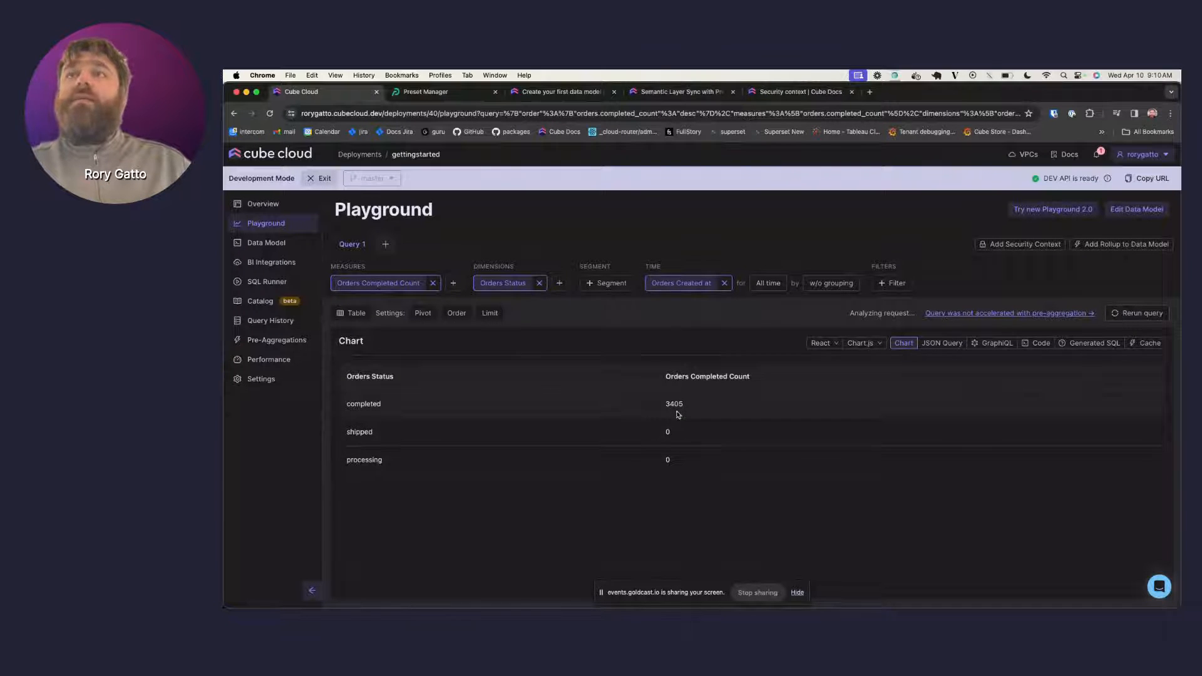
- Select the completed_percentage example in the docs guide, then reopen orders.yml at its measures
{"action": "left_click", "coordinate": [276, 245]}
{"action": "left_click", "coordinate": [561, 91]}
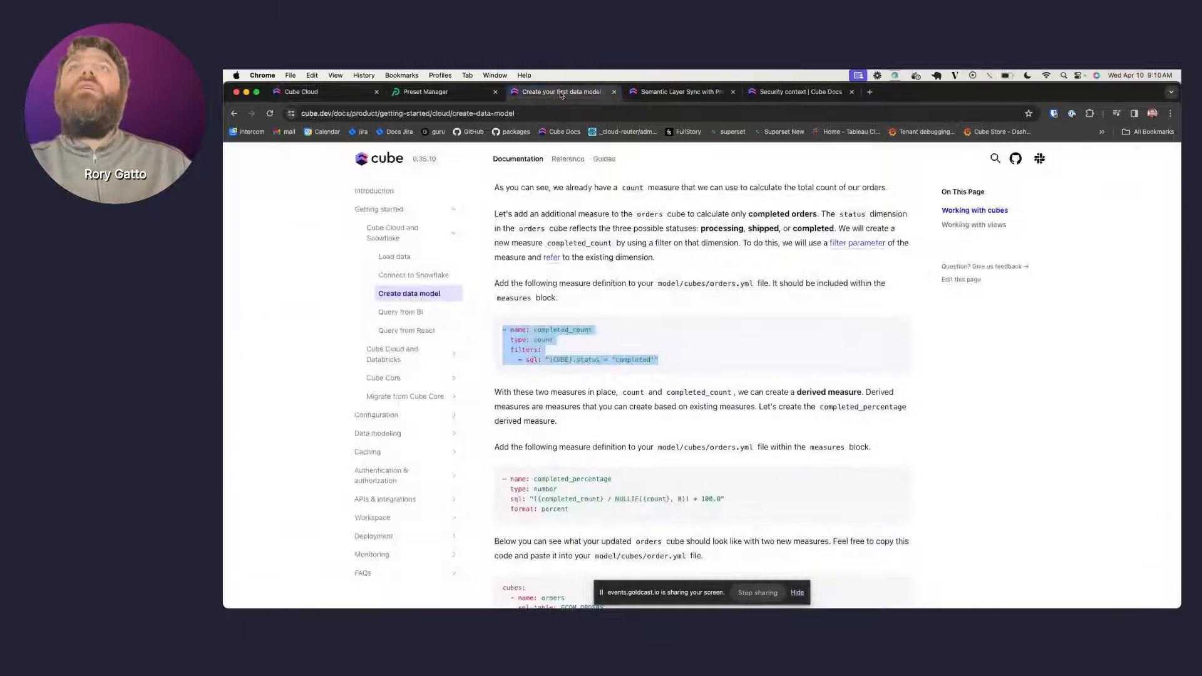
{"action": "scroll", "coordinate": [564, 350], "scroll_direction": "down", "scroll_amount": 2}
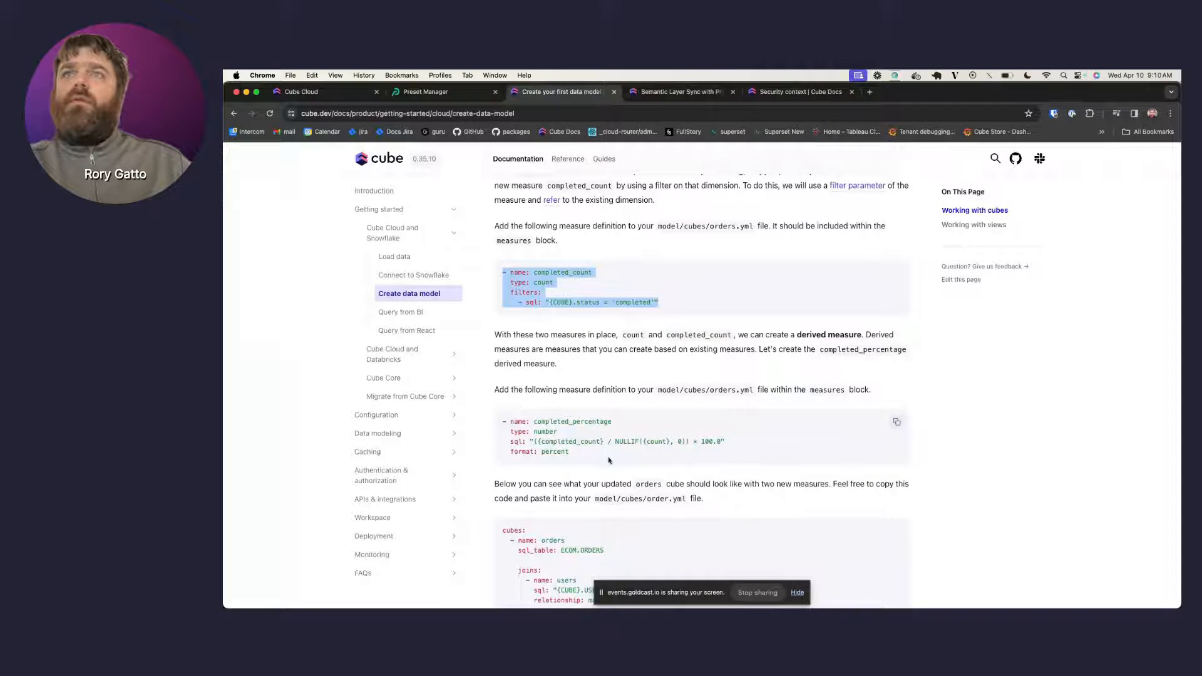
{"action": "left_click_drag", "start_coordinate": [582, 455], "coordinate": [505, 420]}
{"action": "key", "text": "super+c"}
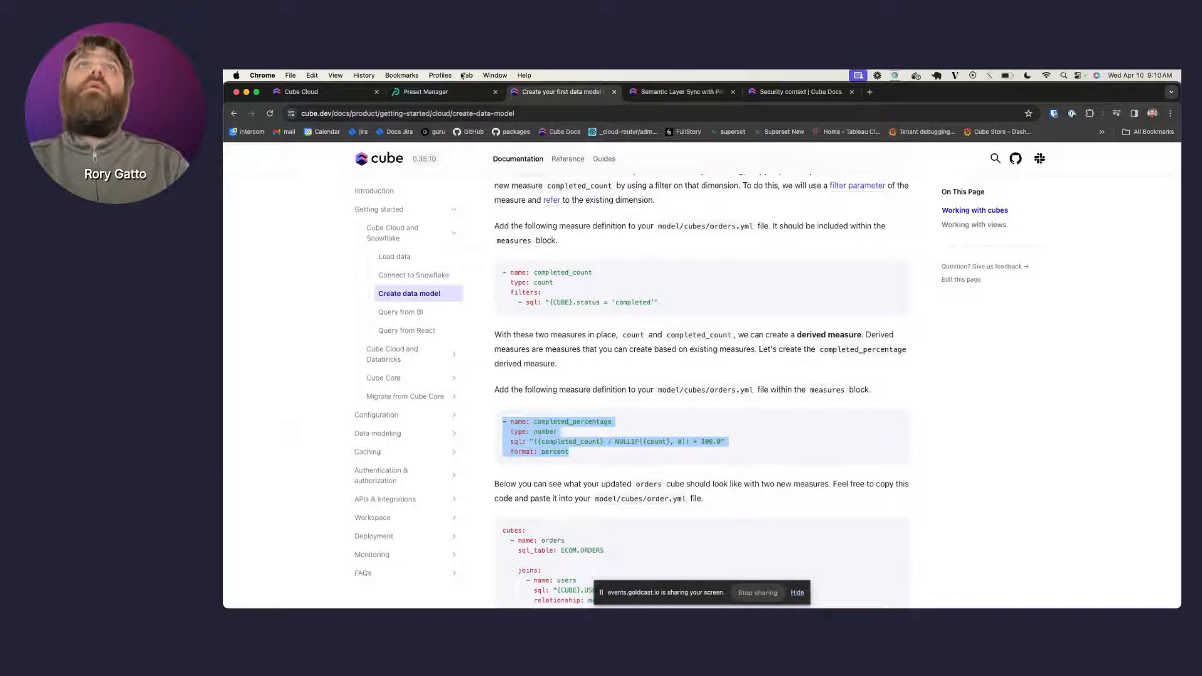
{"action": "left_click", "coordinate": [432, 92]}
{"action": "left_click", "coordinate": [325, 94]}
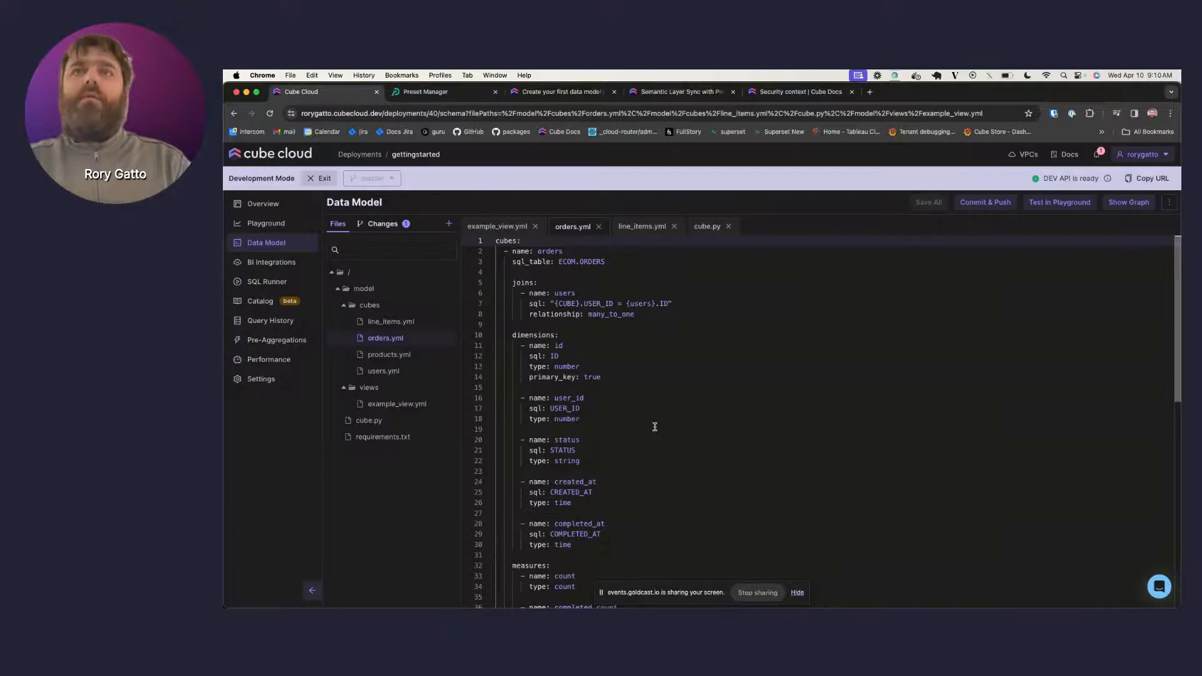
{"action": "scroll", "coordinate": [655, 427], "scroll_direction": "down", "scroll_amount": 5}
- Paste completed_percentage after completed_count and align its name, type, sql and format lines
{"action": "left_click", "coordinate": [699, 487]}
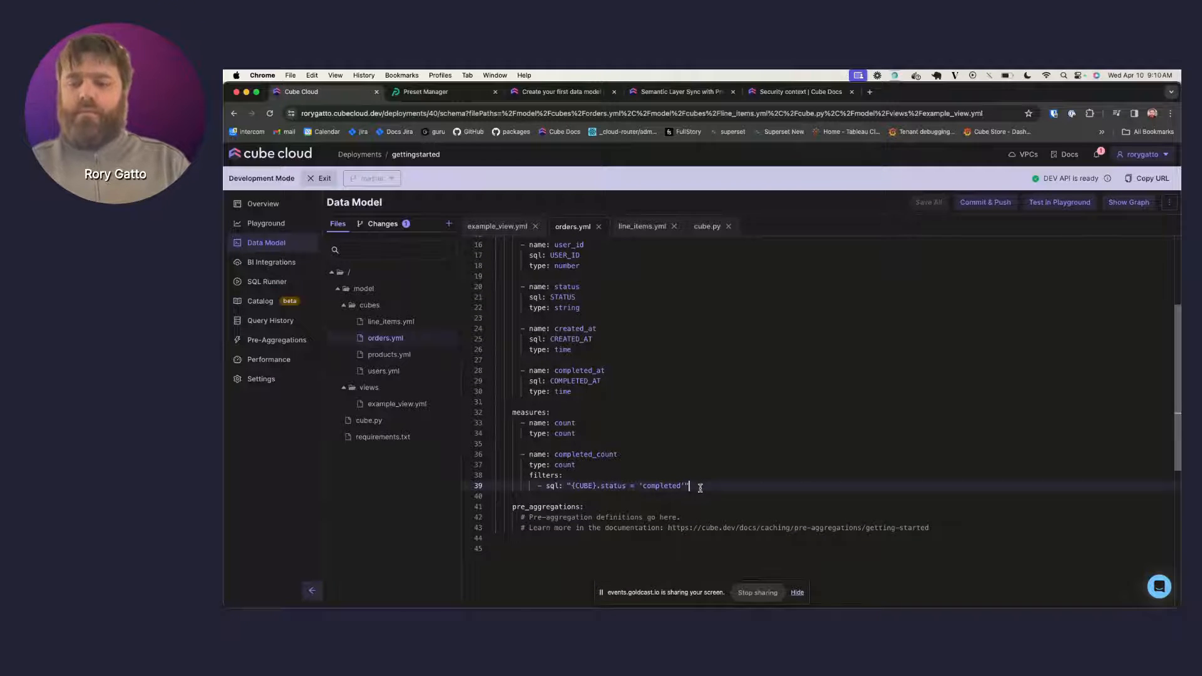
{"action": "key", "text": "Return"}
{"action": "key", "text": "Return"}
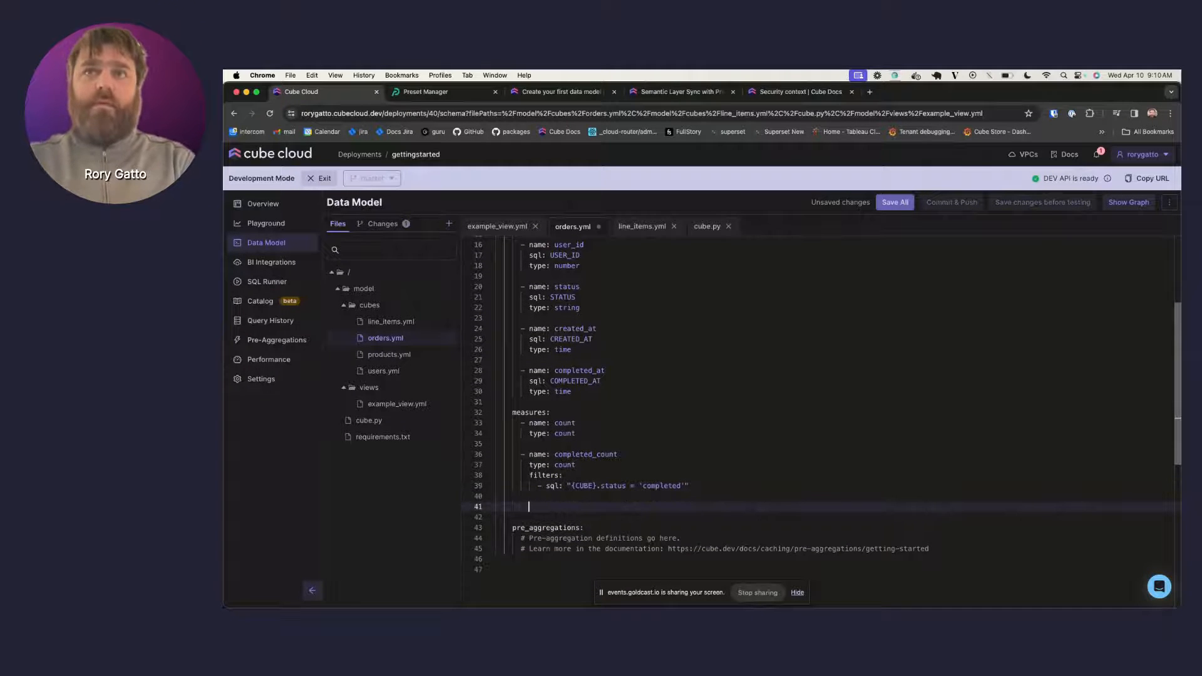
{"action": "key", "text": "super+v"}
{"action": "left_click", "coordinate": [528, 506]}
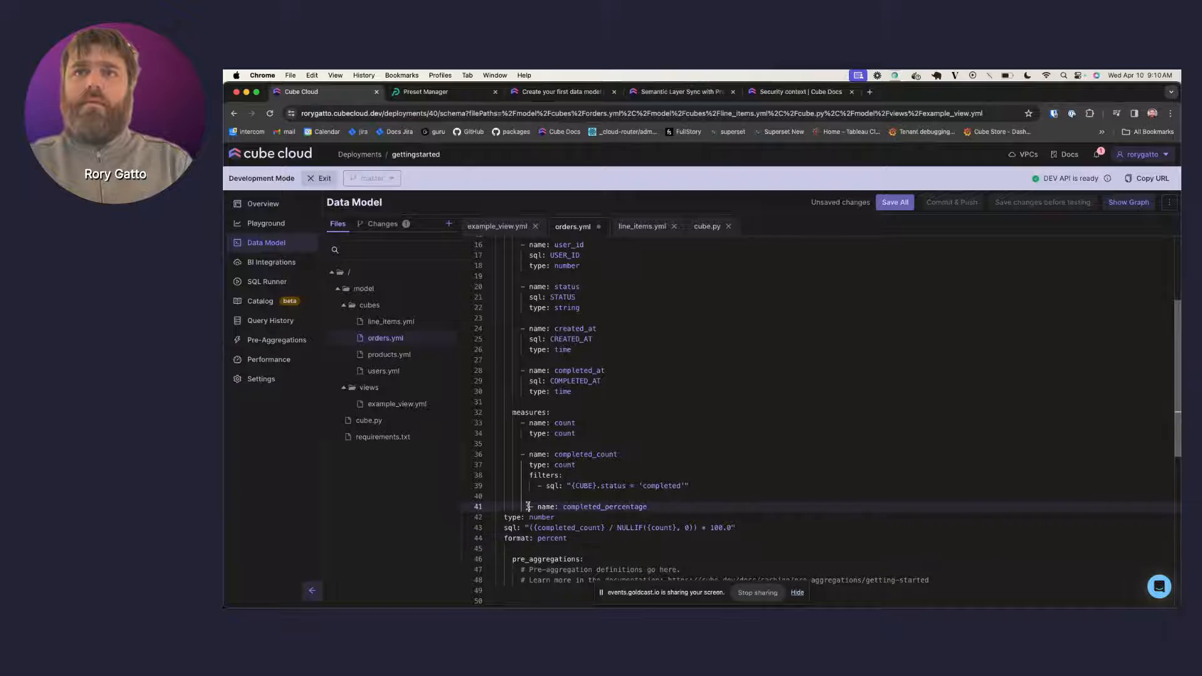
{"action": "key", "text": "BackSpace"}
{"action": "key", "text": "BackSpace"}
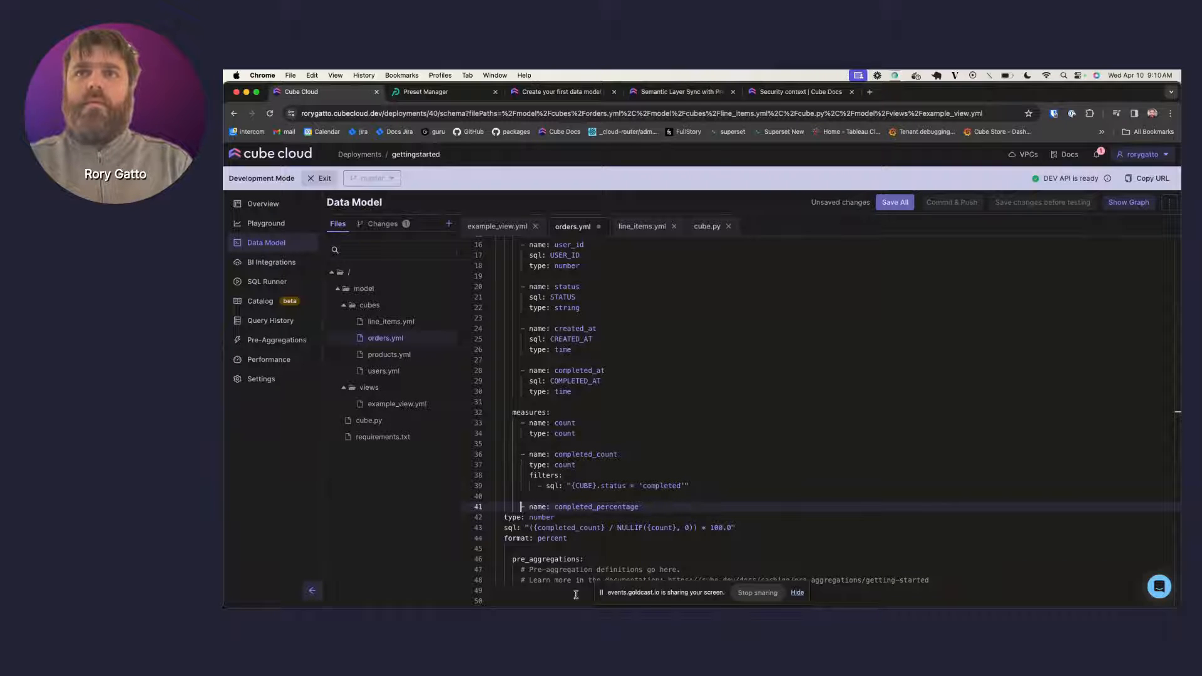
{"action": "left_click", "coordinate": [504, 518]}
{"action": "key", "text": "Tab"}
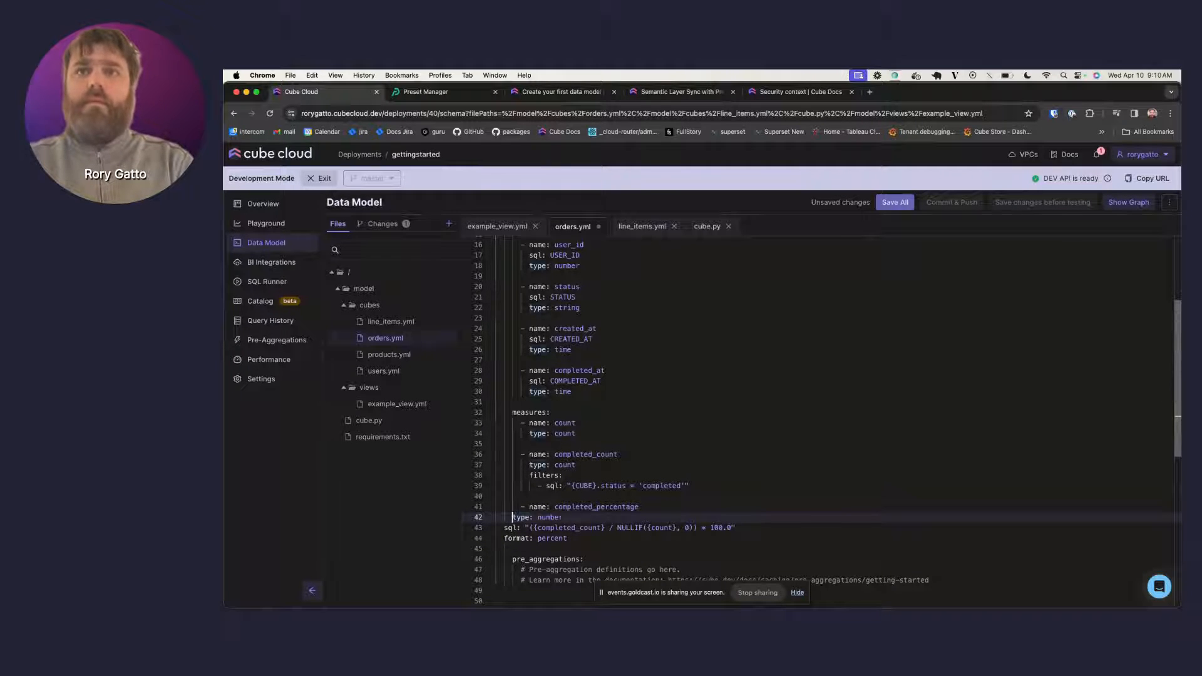
{"action": "key", "text": "Tab"}
{"action": "key", "text": "Tab"}
{"action": "left_click", "coordinate": [521, 528]}
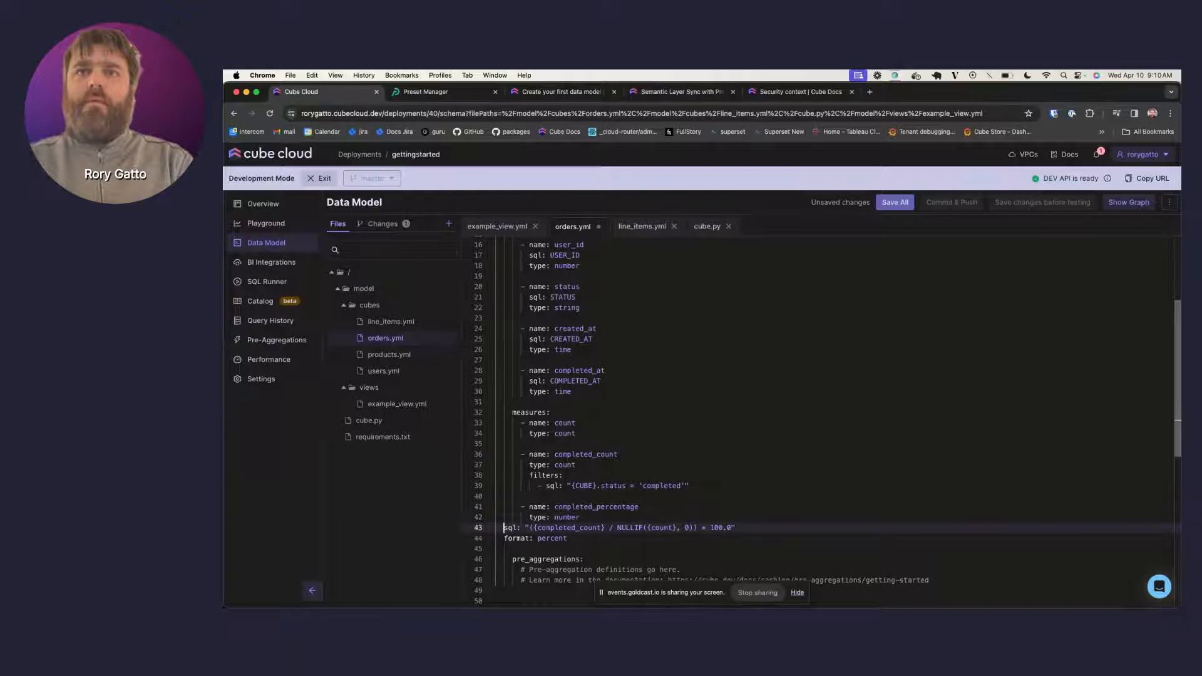
{"action": "key", "text": "Tab"}
{"action": "key", "text": "Tab"}
{"action": "key", "text": "Tab"}
{"action": "left_click", "coordinate": [520, 539]}
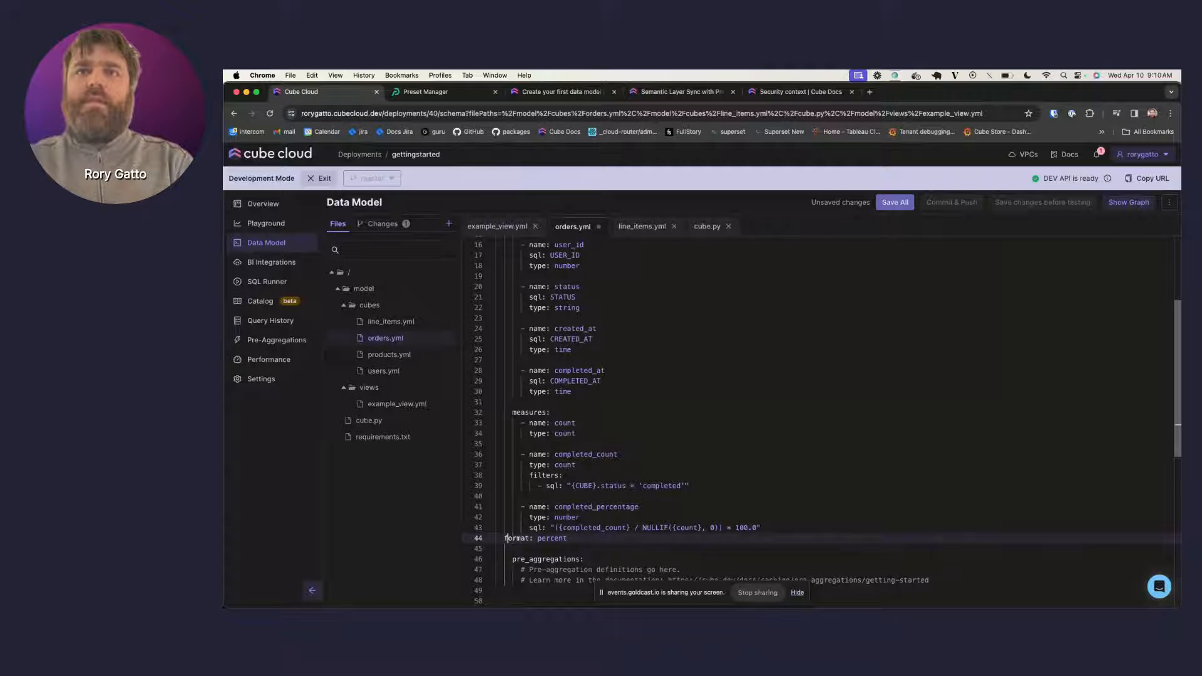
{"action": "key", "text": "Tab"}
{"action": "key", "text": "Tab"}
{"action": "key", "text": "Tab"}
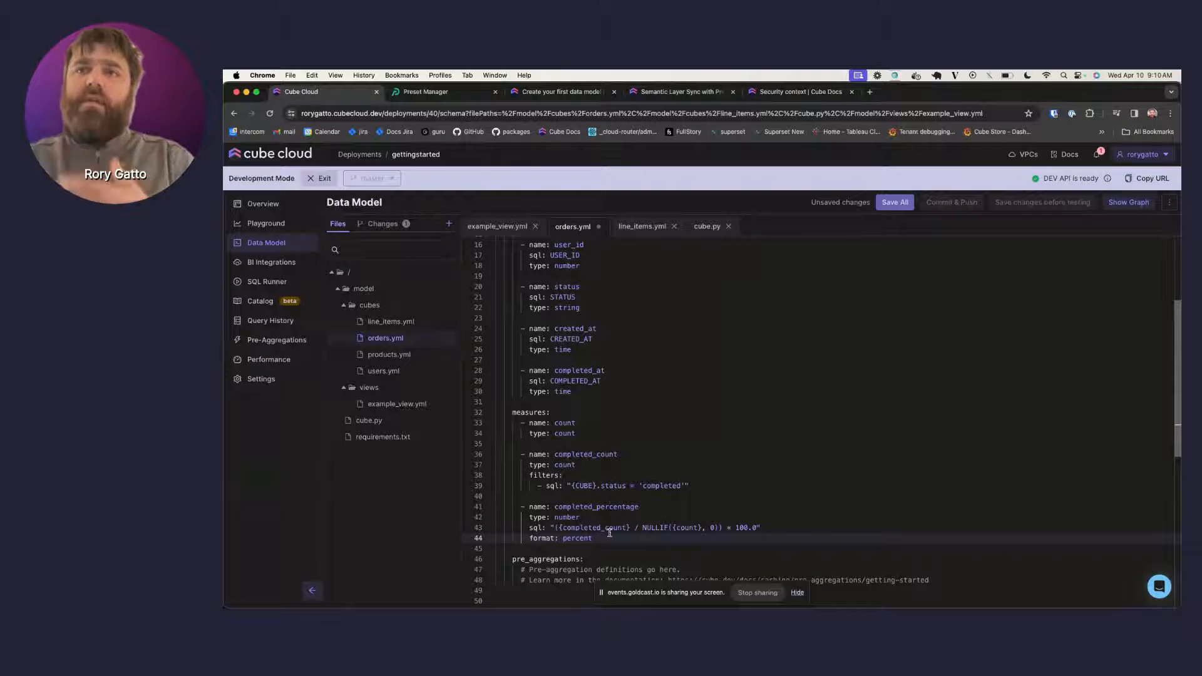
- Check the new measure's sql and percent format, then save orders.yml so it recompiles
{"action": "left_click", "coordinate": [567, 517]}
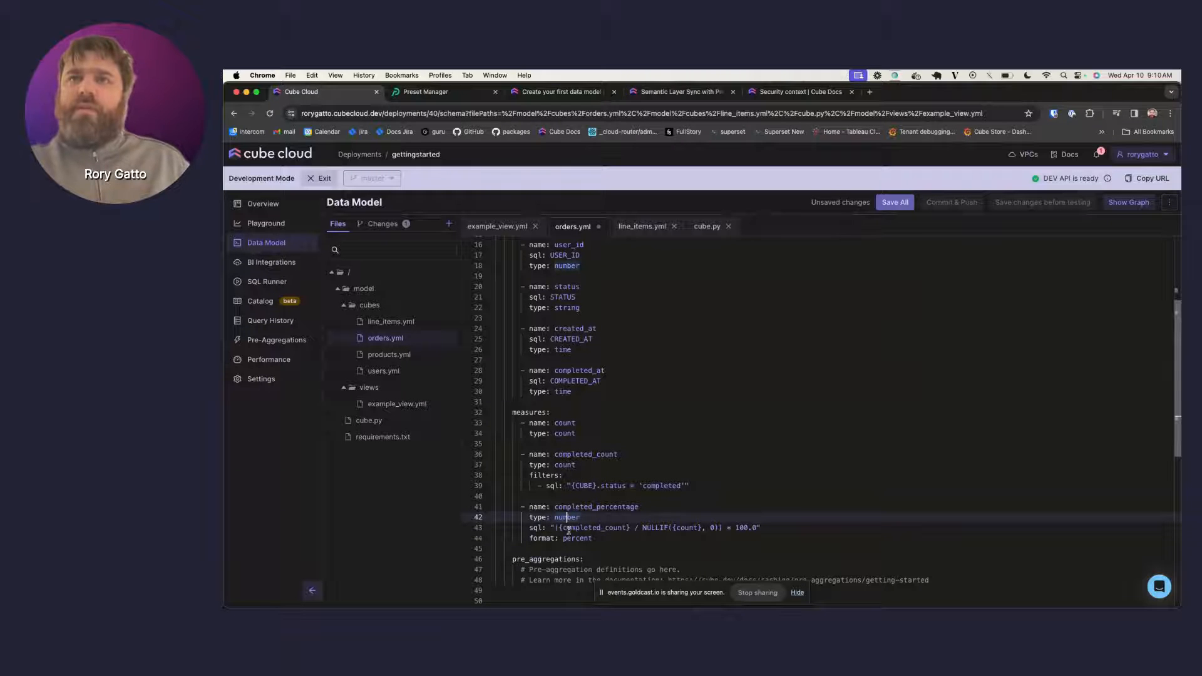
{"action": "left_click", "coordinate": [569, 529]}
{"action": "key", "text": "Home"}
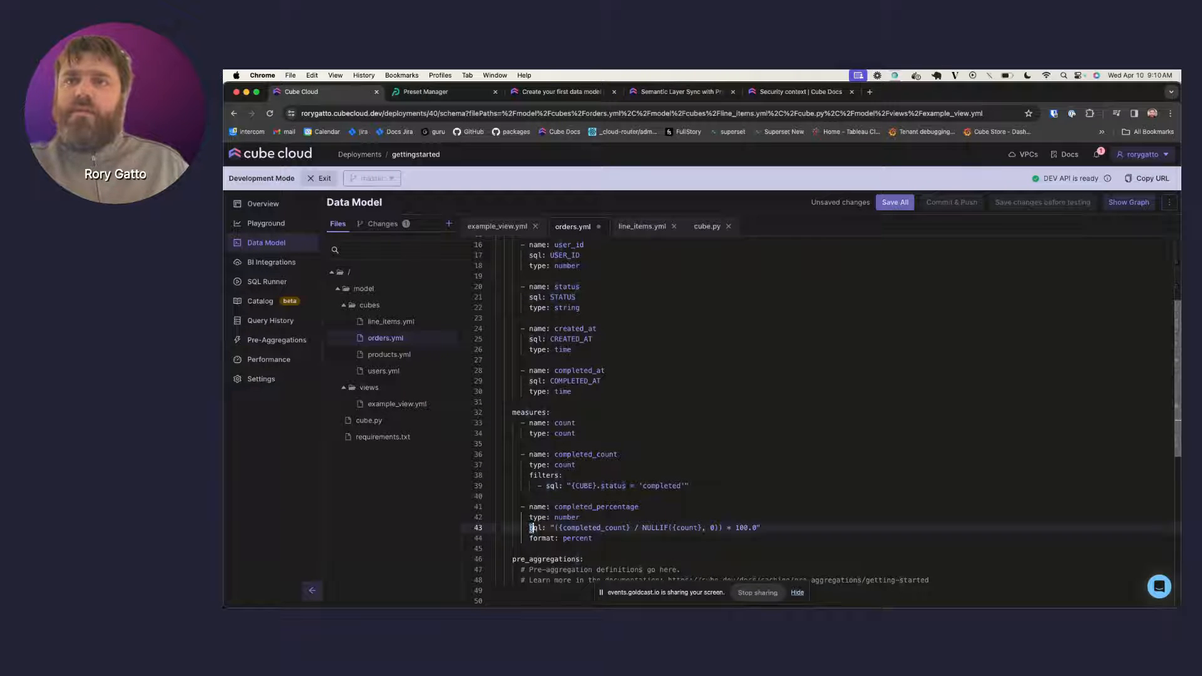
{"action": "double_click", "coordinate": [532, 528]}
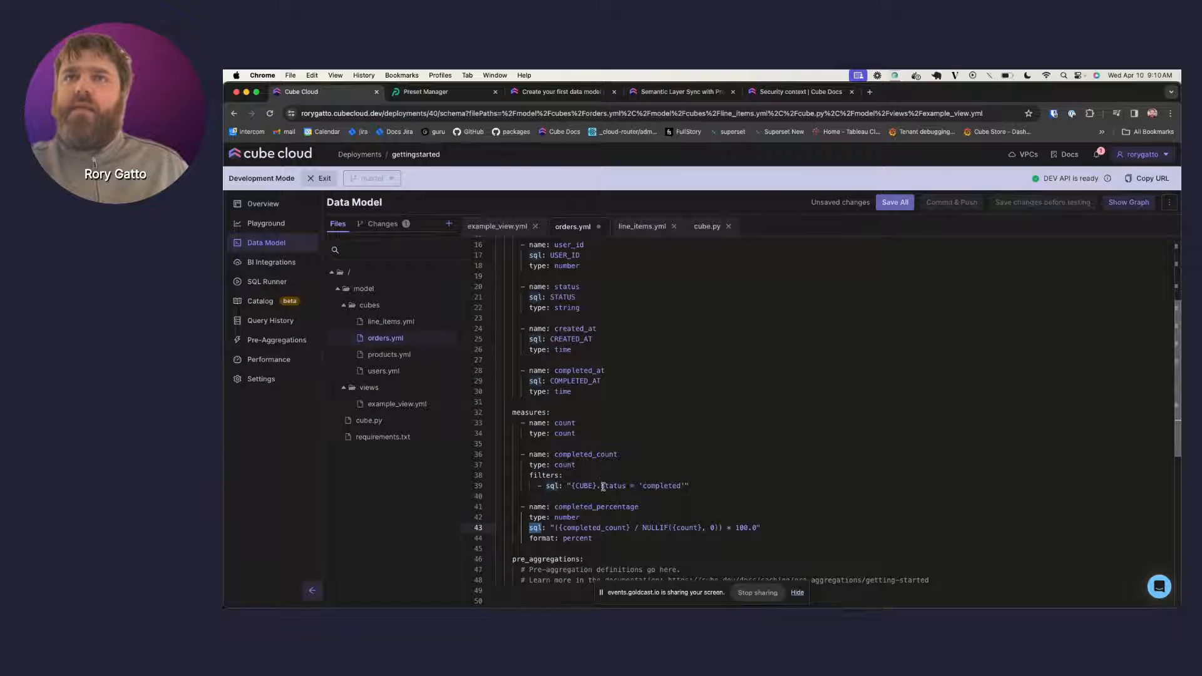
{"action": "scroll", "coordinate": [602, 486], "scroll_direction": "down", "scroll_amount": 3}
{"action": "double_click", "coordinate": [572, 480]}
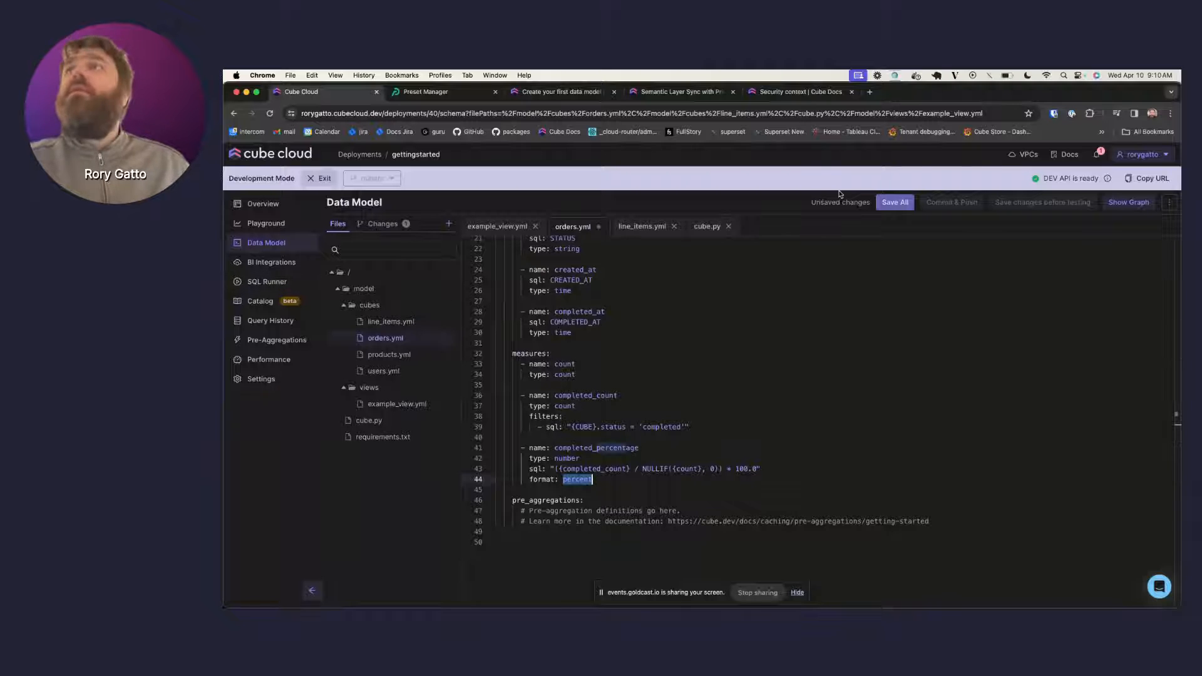
{"action": "left_click", "coordinate": [890, 202]}
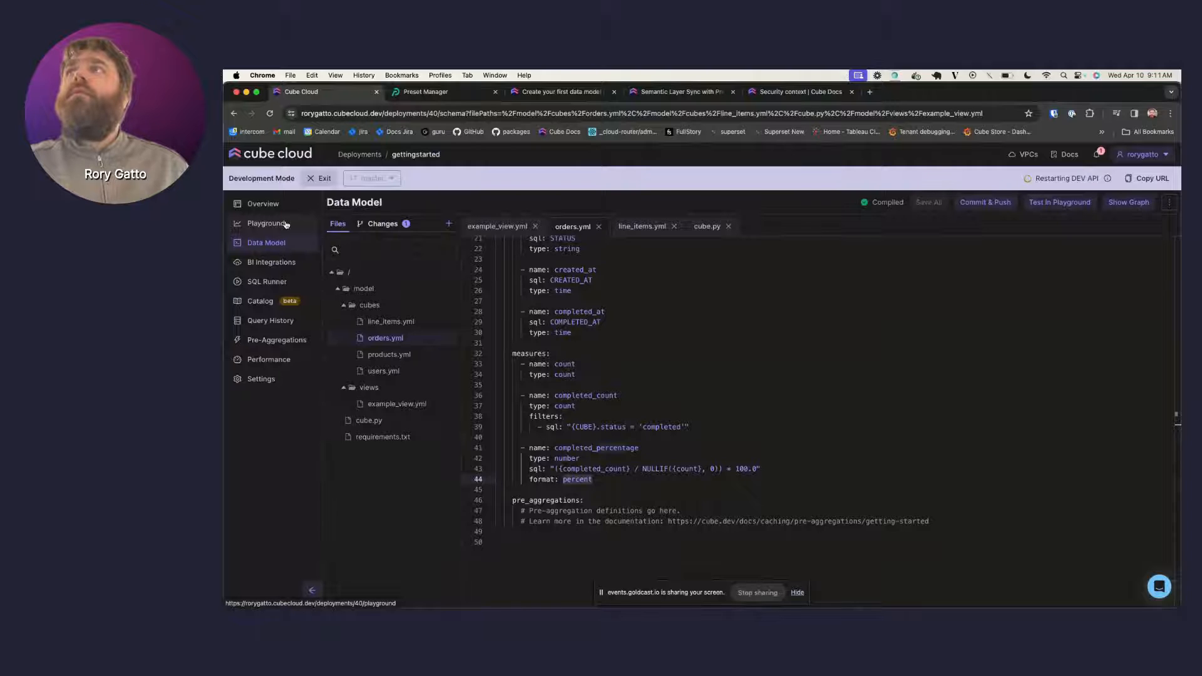
- Add Orders Completed Percentage to the status query, run it (100.00% completed), and return to the model
{"action": "left_click", "coordinate": [286, 224]}
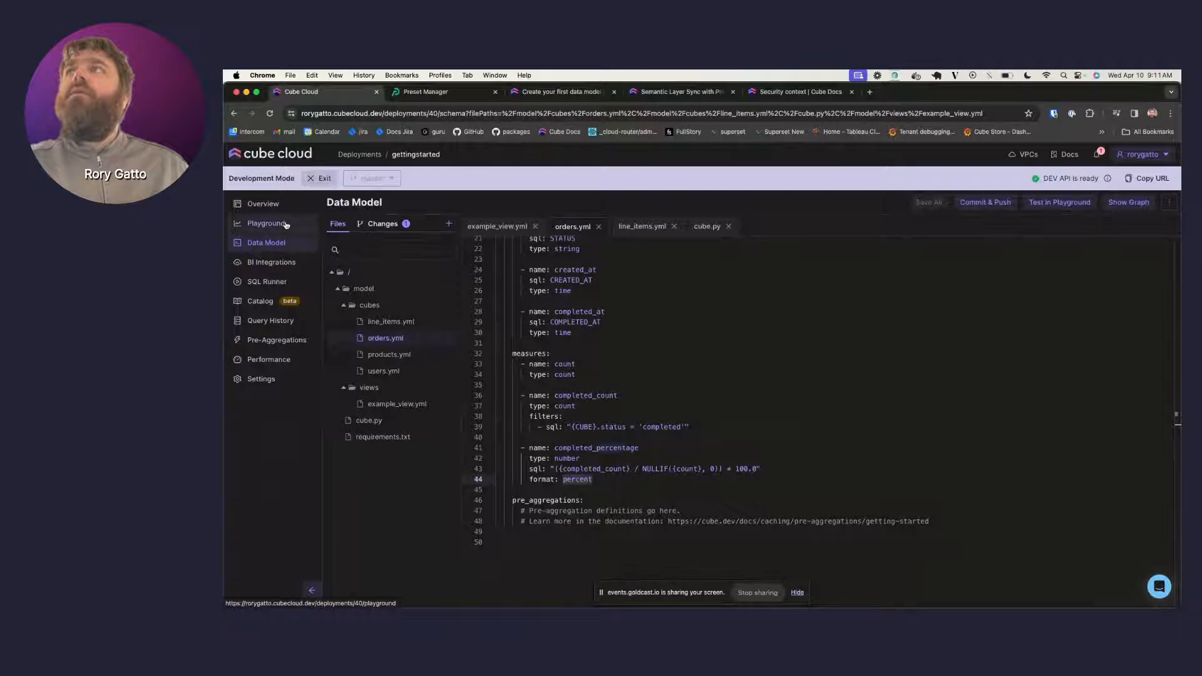
{"action": "left_click", "coordinate": [451, 284]}
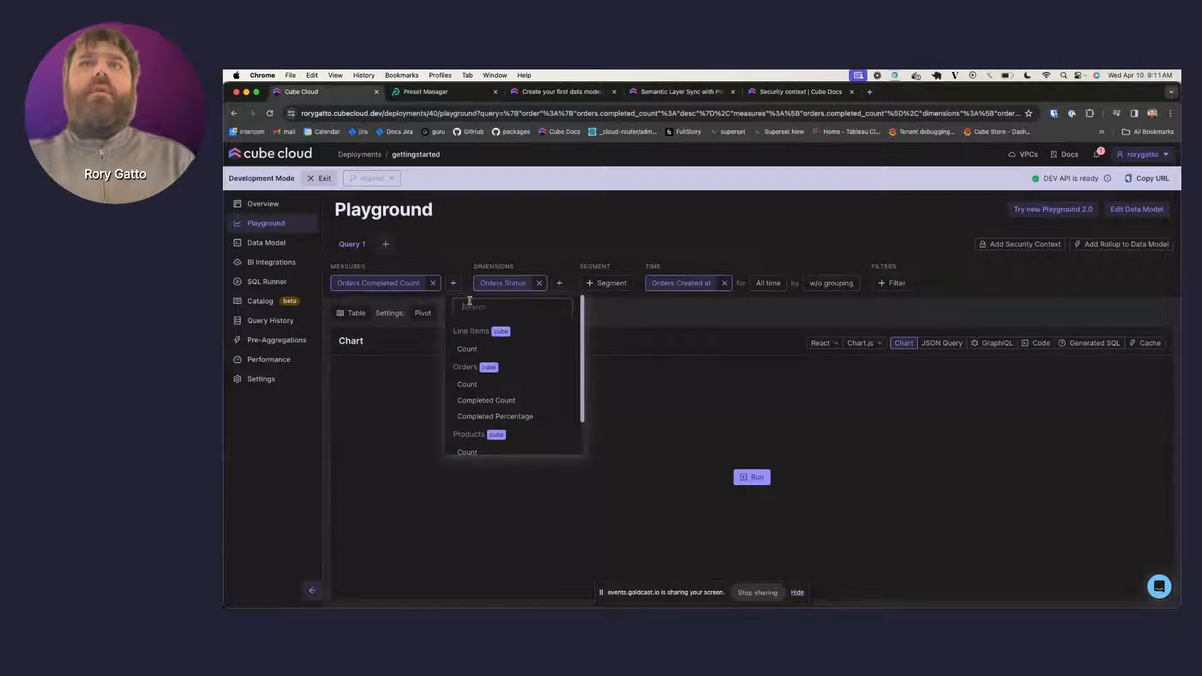
{"action": "type", "text": "order"}
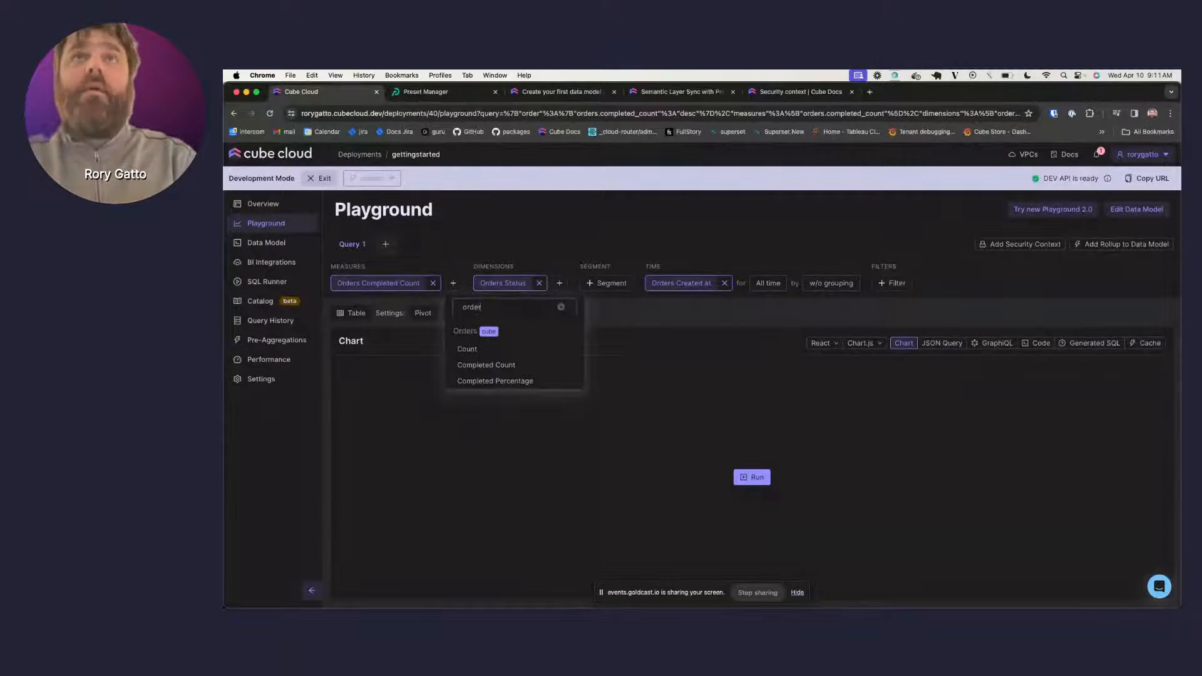
{"action": "left_click", "coordinate": [495, 380]}
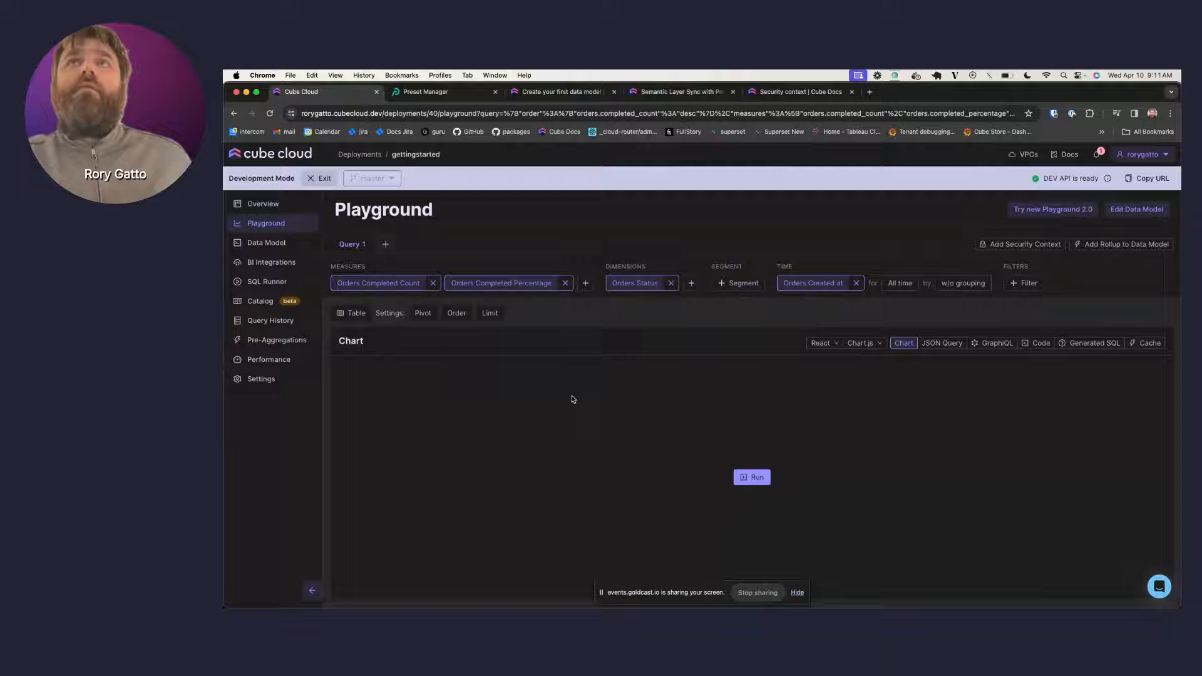
{"action": "left_click", "coordinate": [744, 477]}
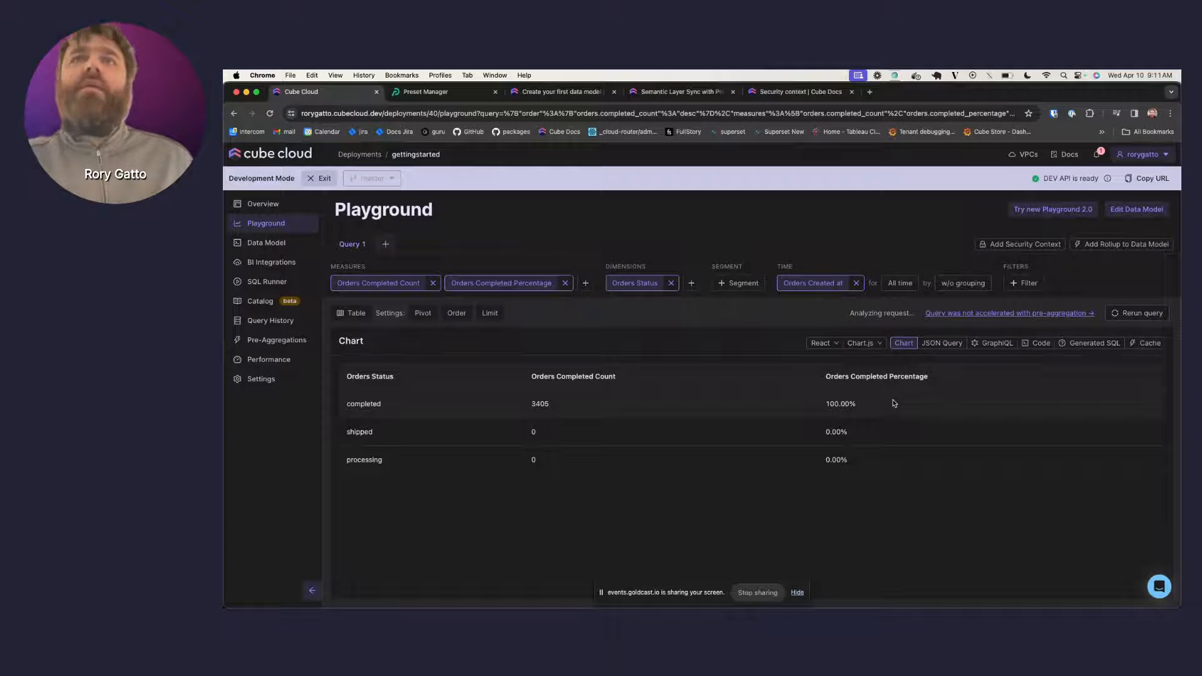
{"action": "left_click", "coordinate": [281, 244]}
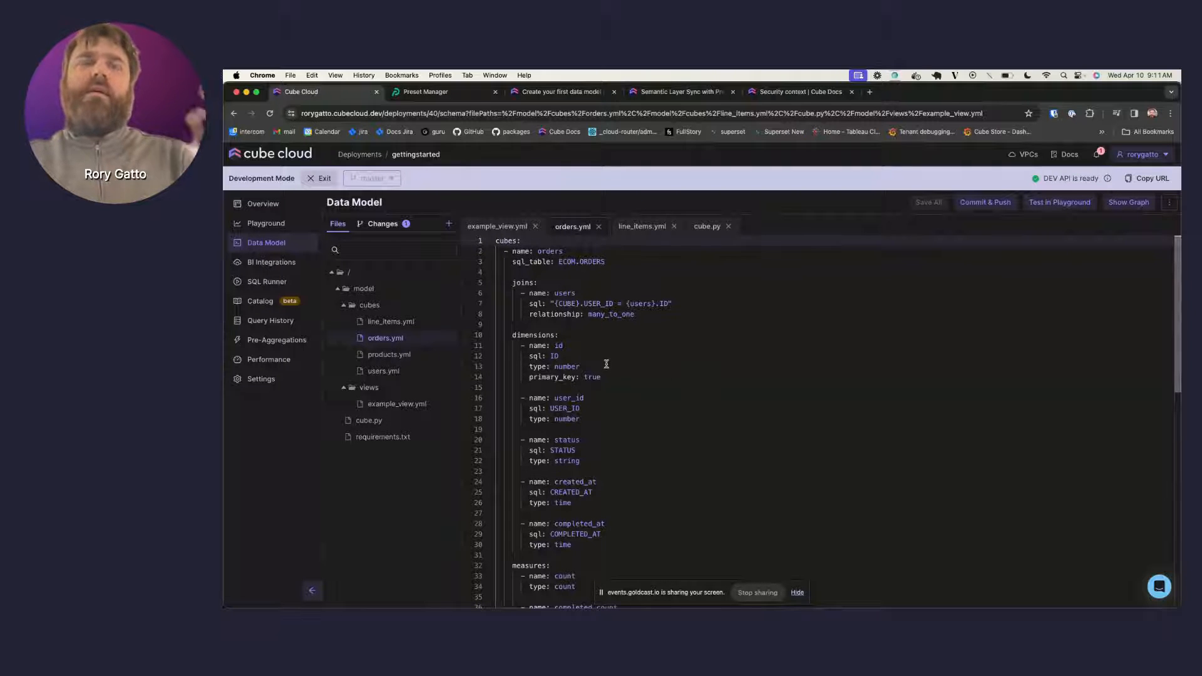
- Open the example view file and scroll the data model tutorial toward Working with views
{"action": "left_click", "coordinate": [397, 404]}
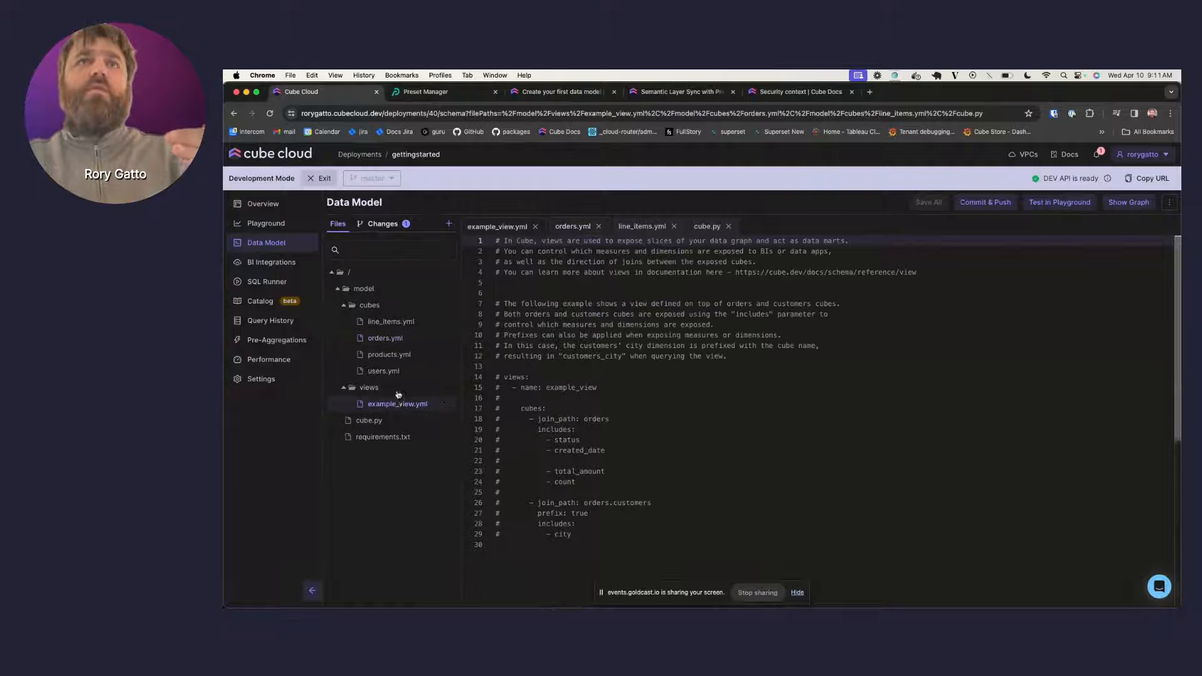
{"action": "key", "text": "super+3"}
{"action": "scroll", "coordinate": [660, 448], "scroll_direction": "down", "scroll_amount": 5}
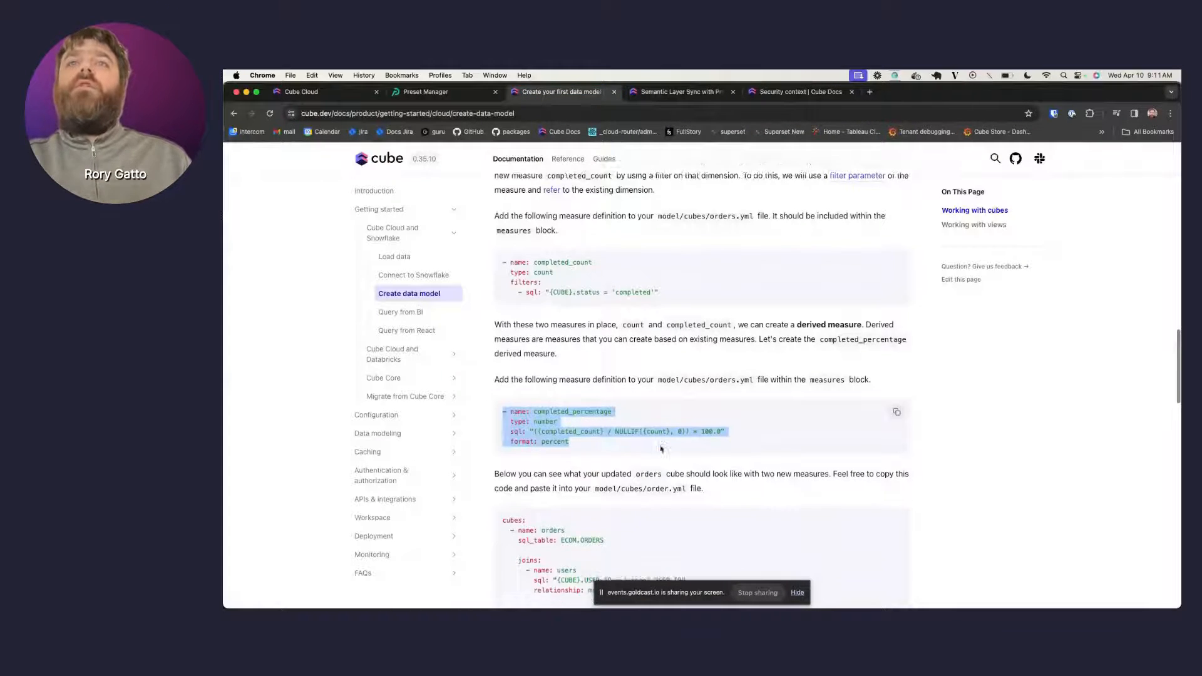
{"action": "scroll", "coordinate": [660, 448], "scroll_direction": "down", "scroll_amount": 8}
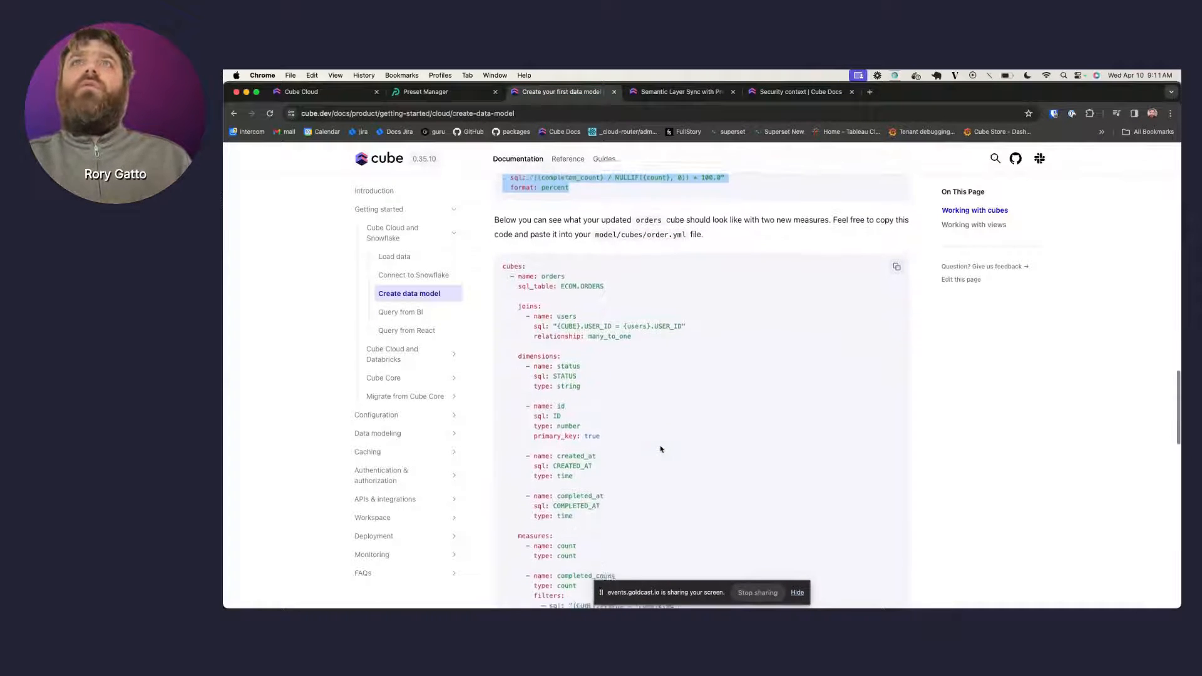
{"action": "scroll", "coordinate": [660, 448], "scroll_direction": "down", "scroll_amount": 7}
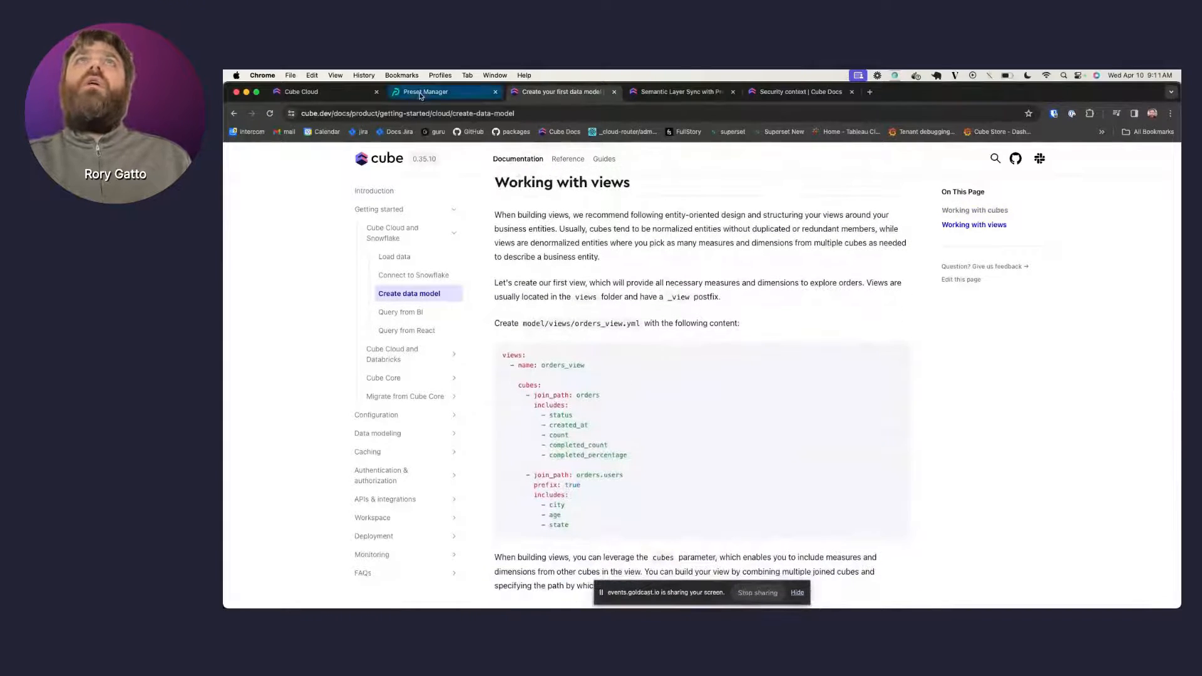
- Open line_items.yml in the Cube Cloud data model editor
{"action": "left_click", "coordinate": [313, 91]}
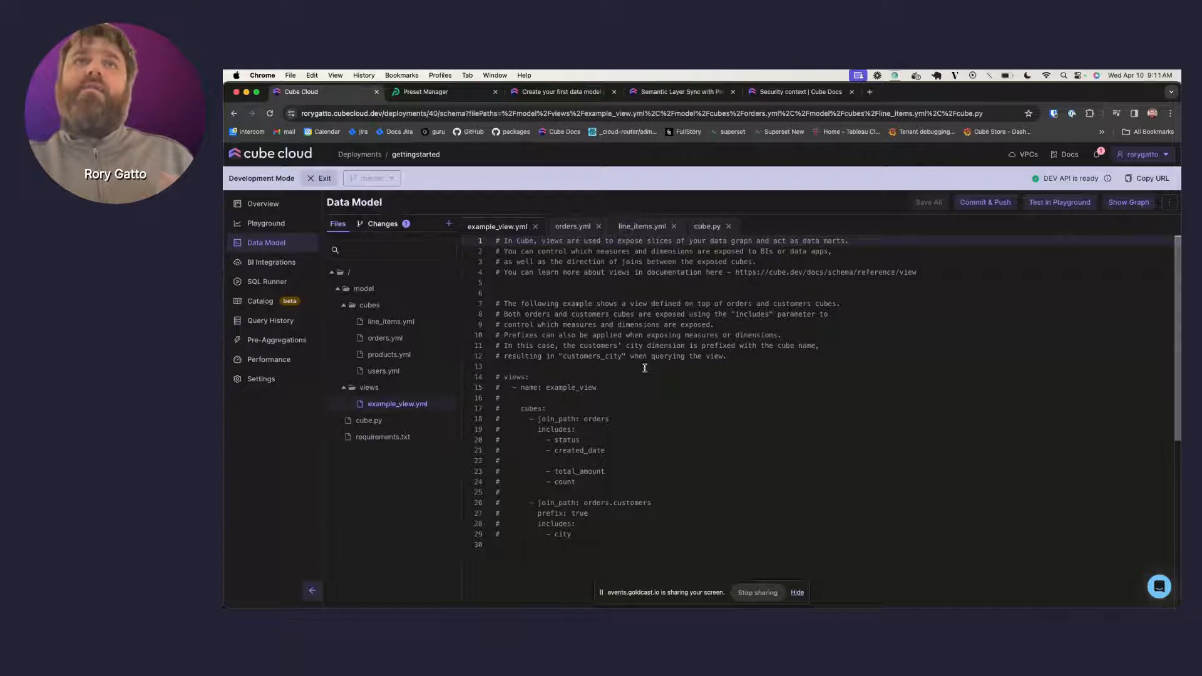
{"action": "left_click", "coordinate": [391, 321]}
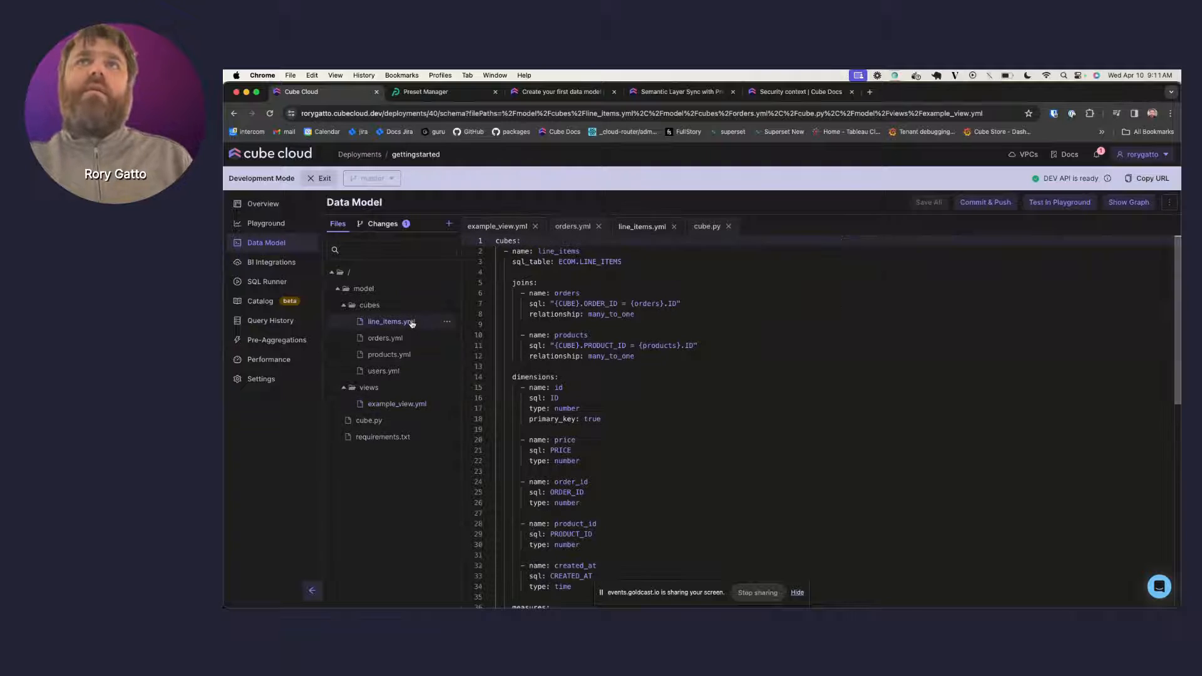
{"action": "left_click", "coordinate": [633, 254]}
{"action": "left_click", "coordinate": [632, 260]}
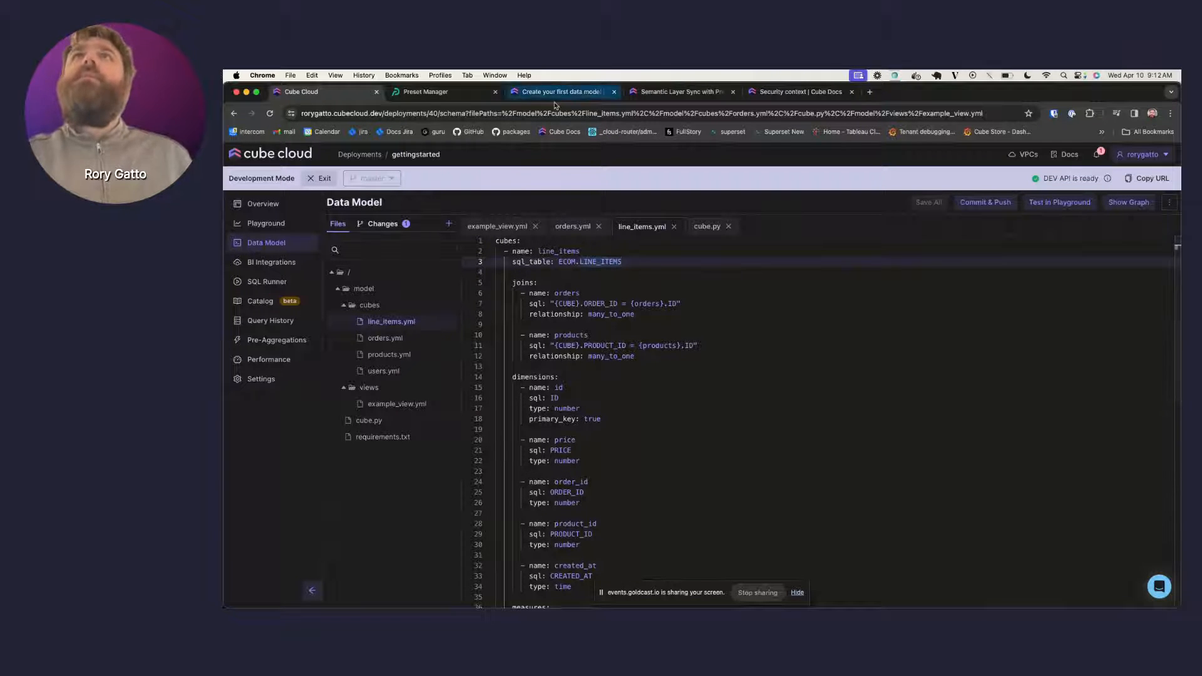
- Select and copy the whole orders_view YAML example from the tutorial
{"action": "left_click", "coordinate": [434, 94]}
{"action": "left_click", "coordinate": [532, 93]}
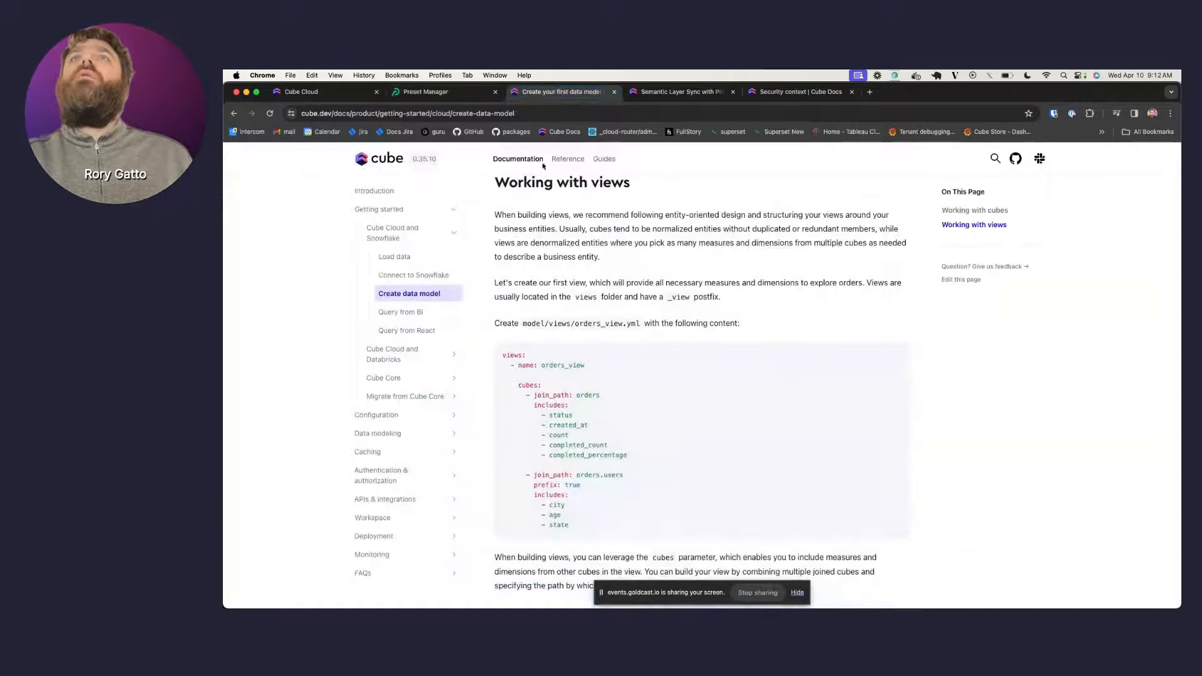
{"action": "scroll", "coordinate": [583, 398], "scroll_direction": "down", "scroll_amount": 1}
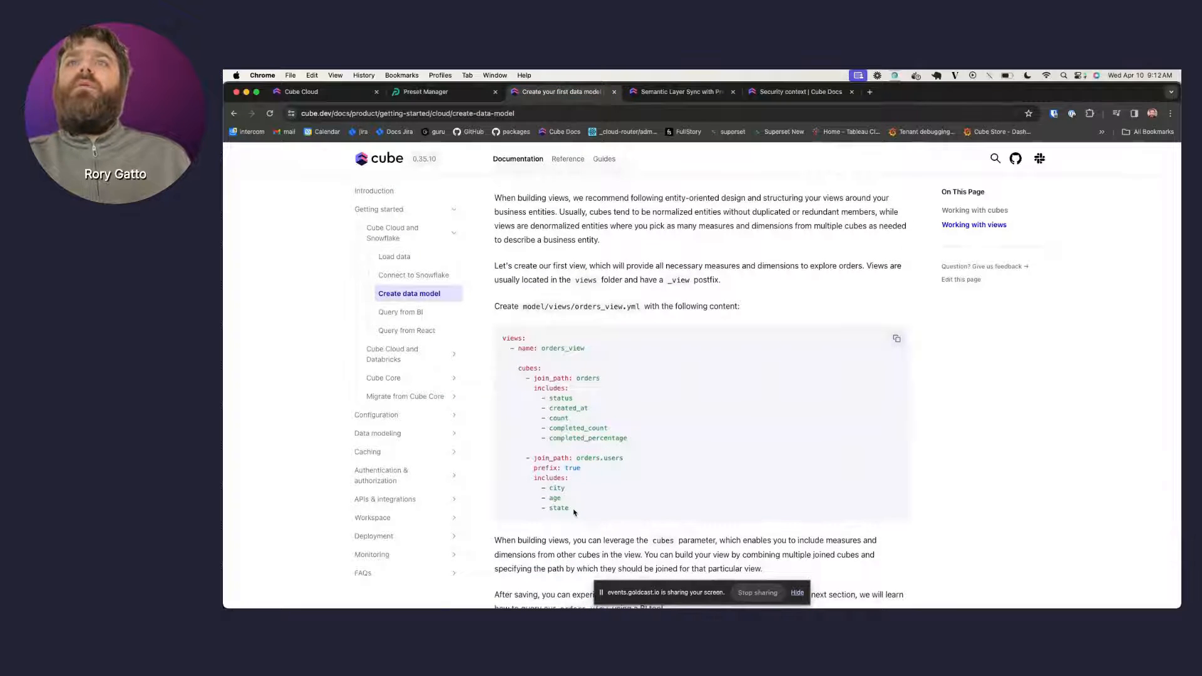
{"action": "left_click_drag", "start_coordinate": [574, 512], "coordinate": [504, 342]}
{"action": "key", "text": "ctrl+c"}
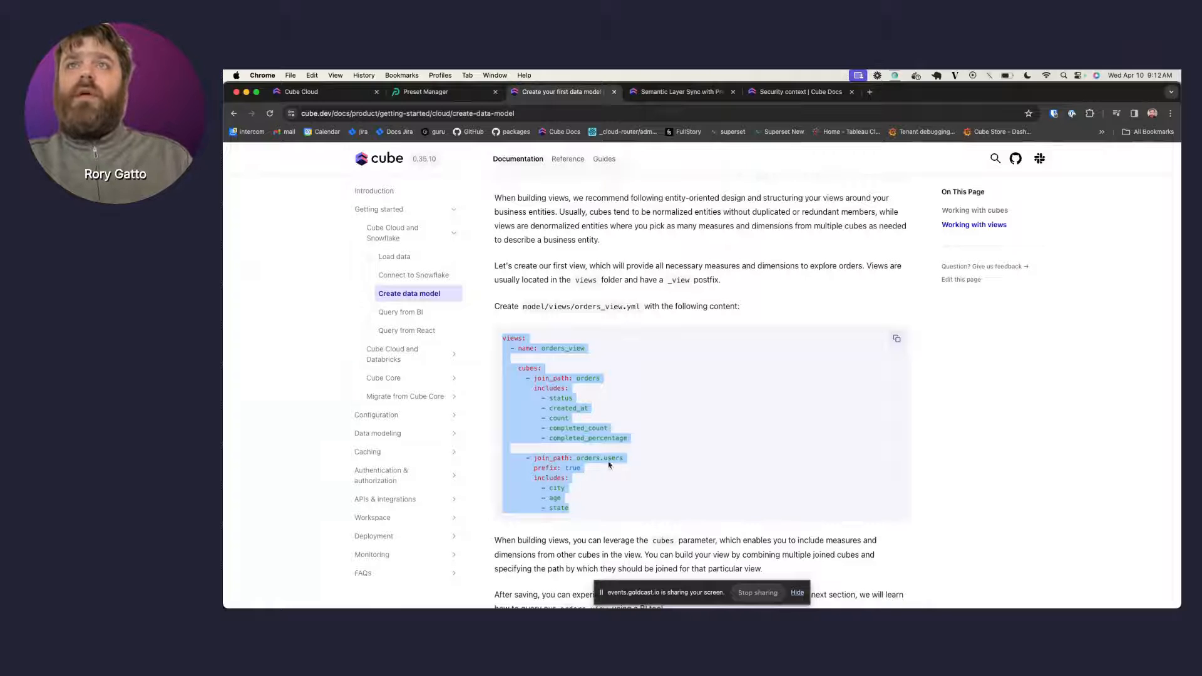
{"action": "left_click", "coordinate": [322, 91]}
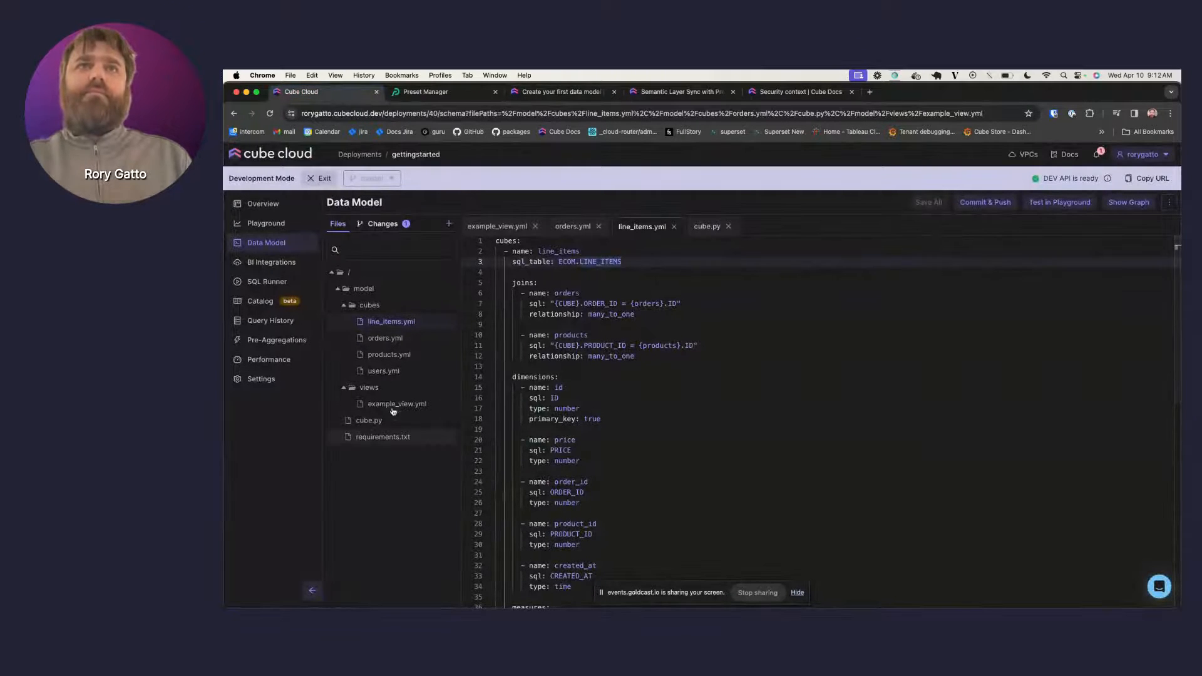
- Rename the example view file to order_view
{"action": "left_click", "coordinate": [404, 404]}
{"action": "left_click", "coordinate": [447, 405]}
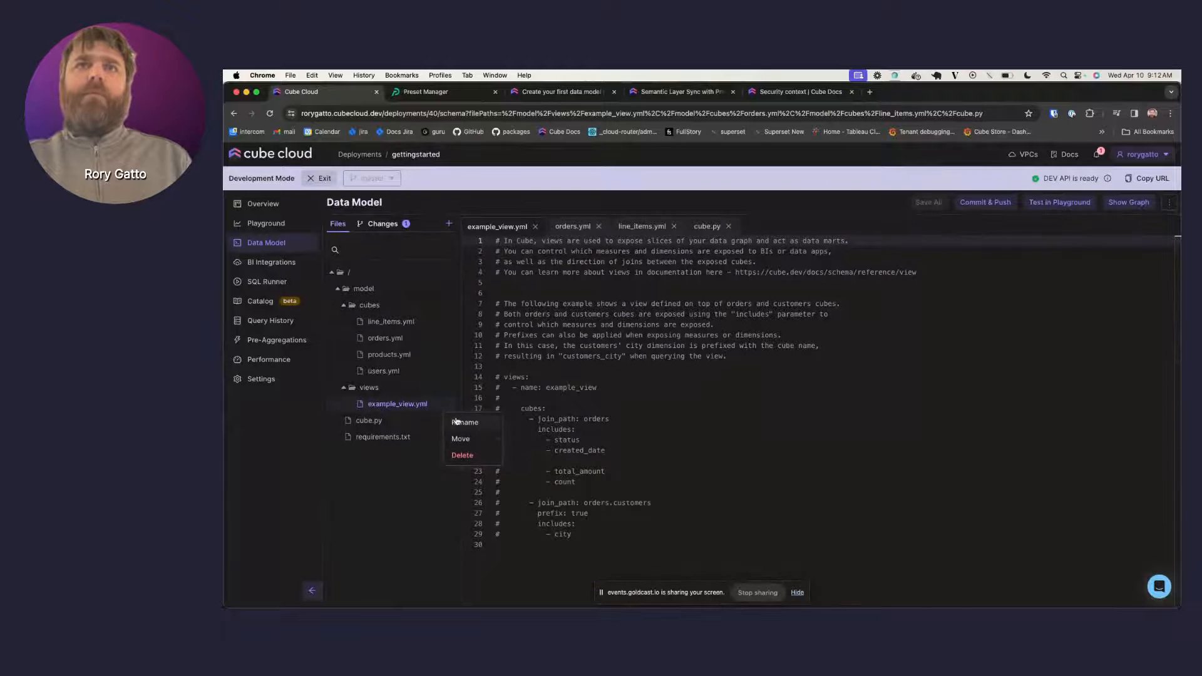
{"action": "left_click", "coordinate": [464, 422]}
{"action": "key", "text": "BackSpace"}
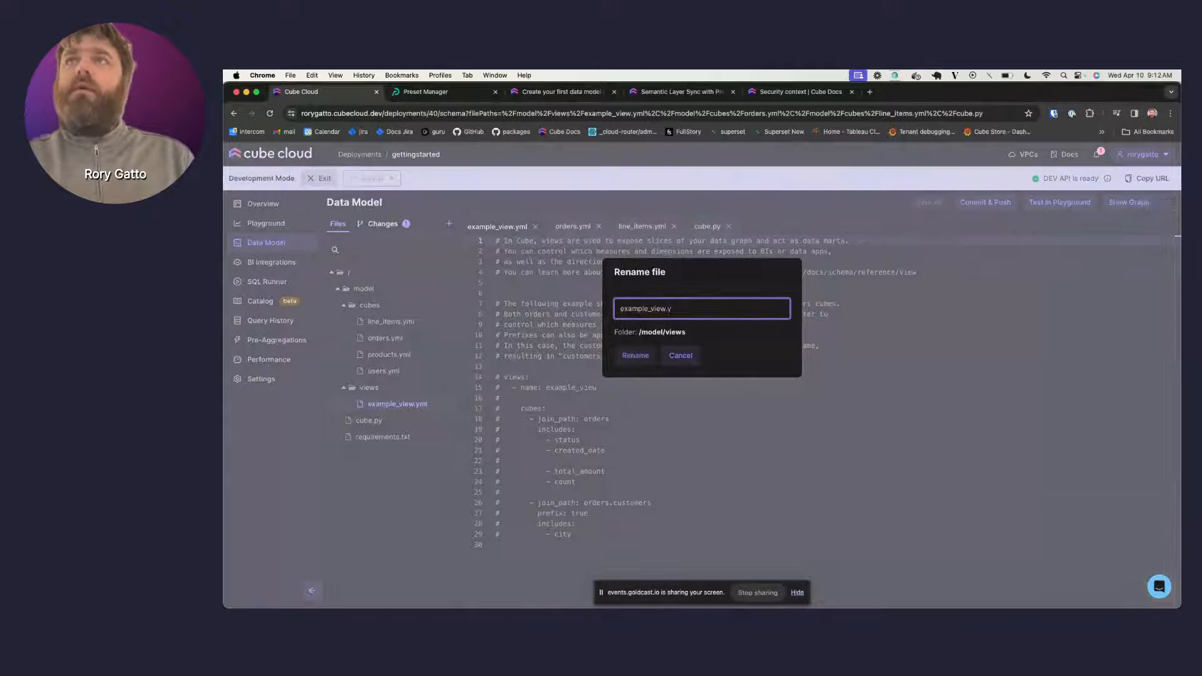
{"action": "key", "text": "BackSpace"}
{"action": "key", "text": "BackSpace"}
{"action": "key", "text": "BackSpace"}
{"action": "key", "text": "BackSpace"}
{"action": "key", "text": "BackSpace"}
{"action": "key", "text": "BackSpace"}
{"action": "key", "text": "BackSpace"}
{"action": "key", "text": "BackSpace"}
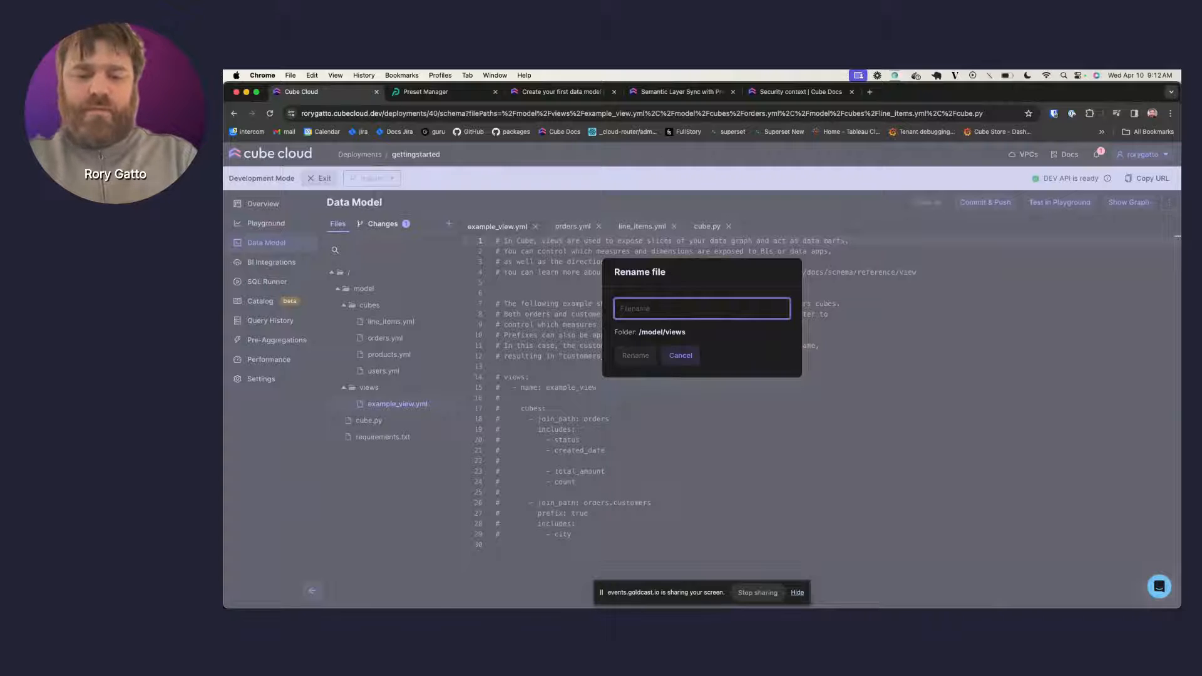
{"action": "type", "text": "or"}
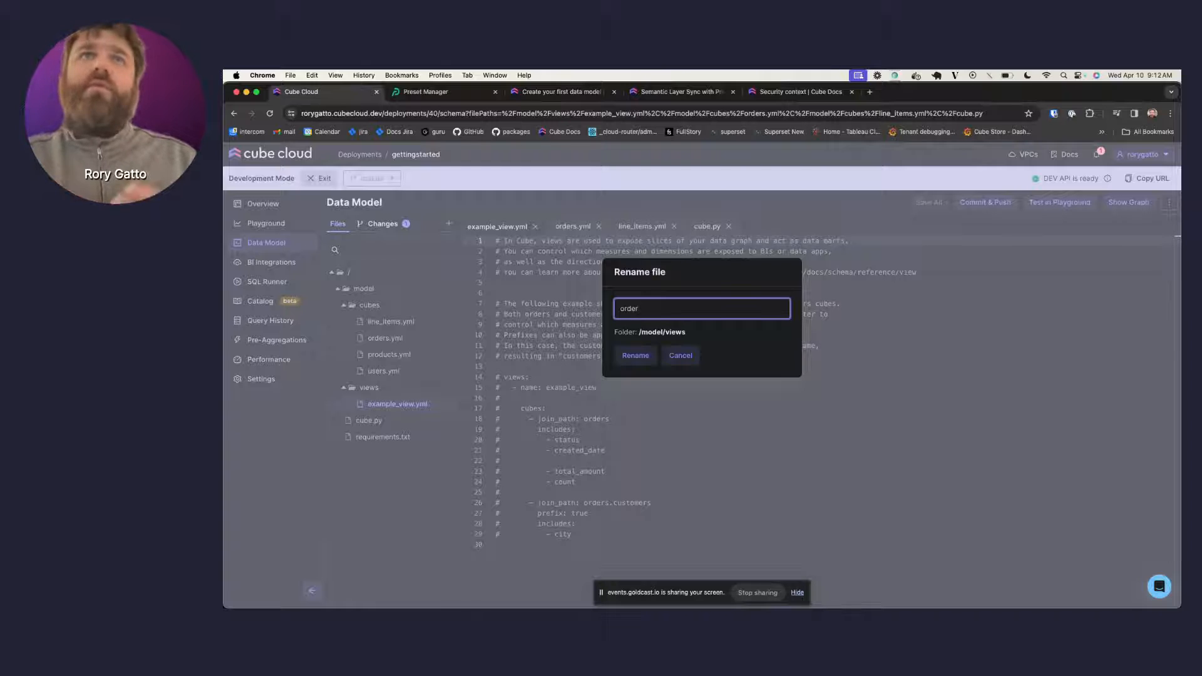
{"action": "type", "text": "der"}
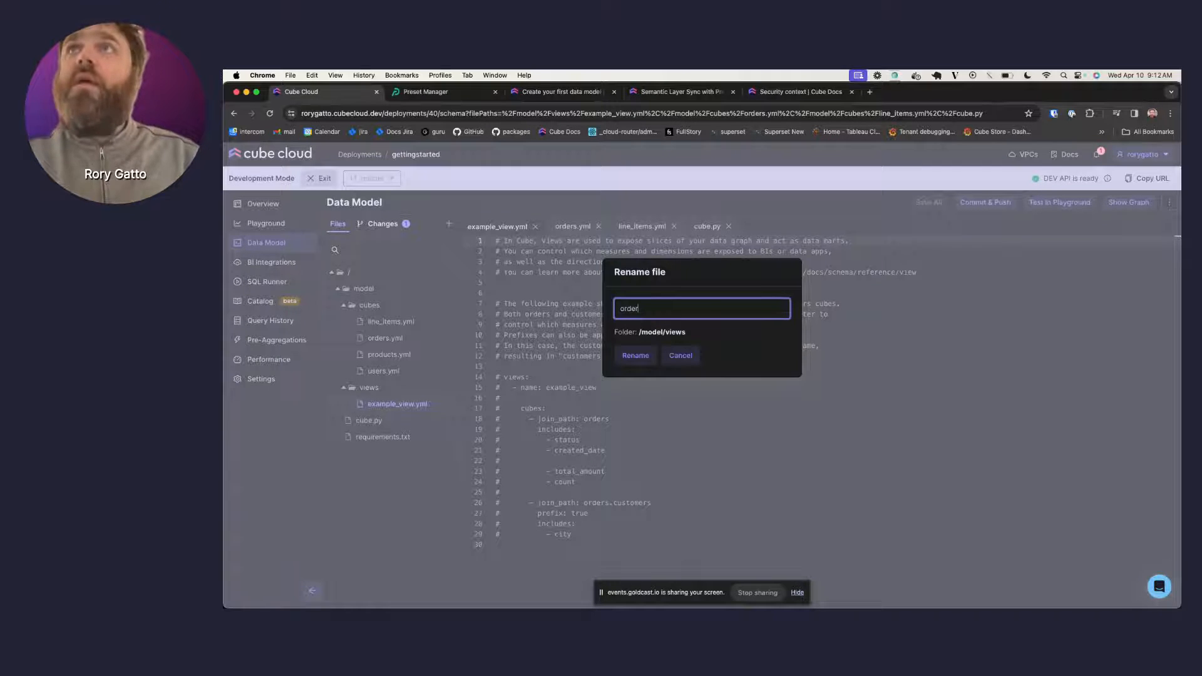
{"action": "type", "text": "_"}
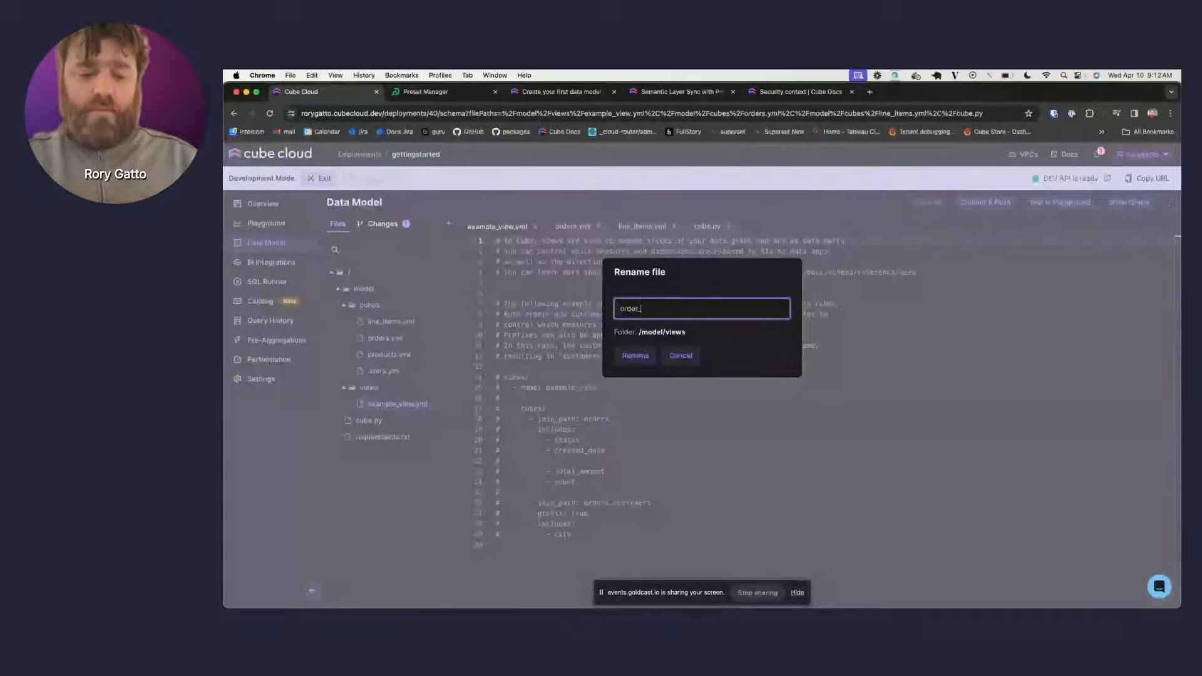
{"action": "type", "text": "view"}
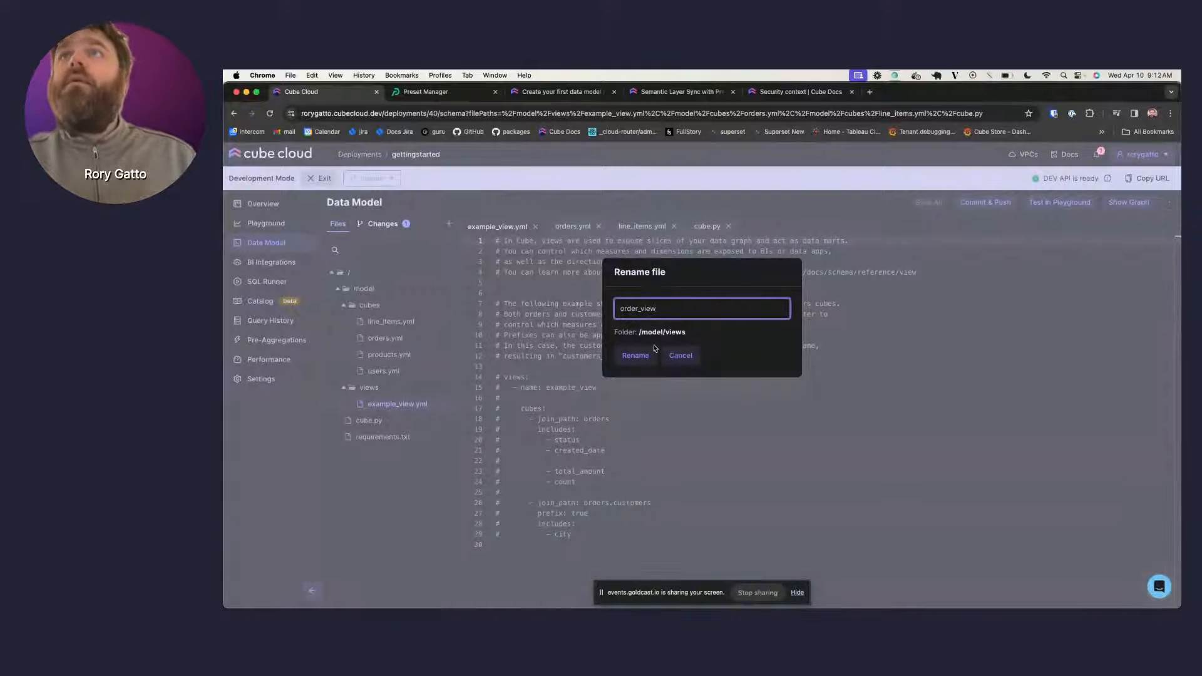
{"action": "left_click", "coordinate": [641, 360]}
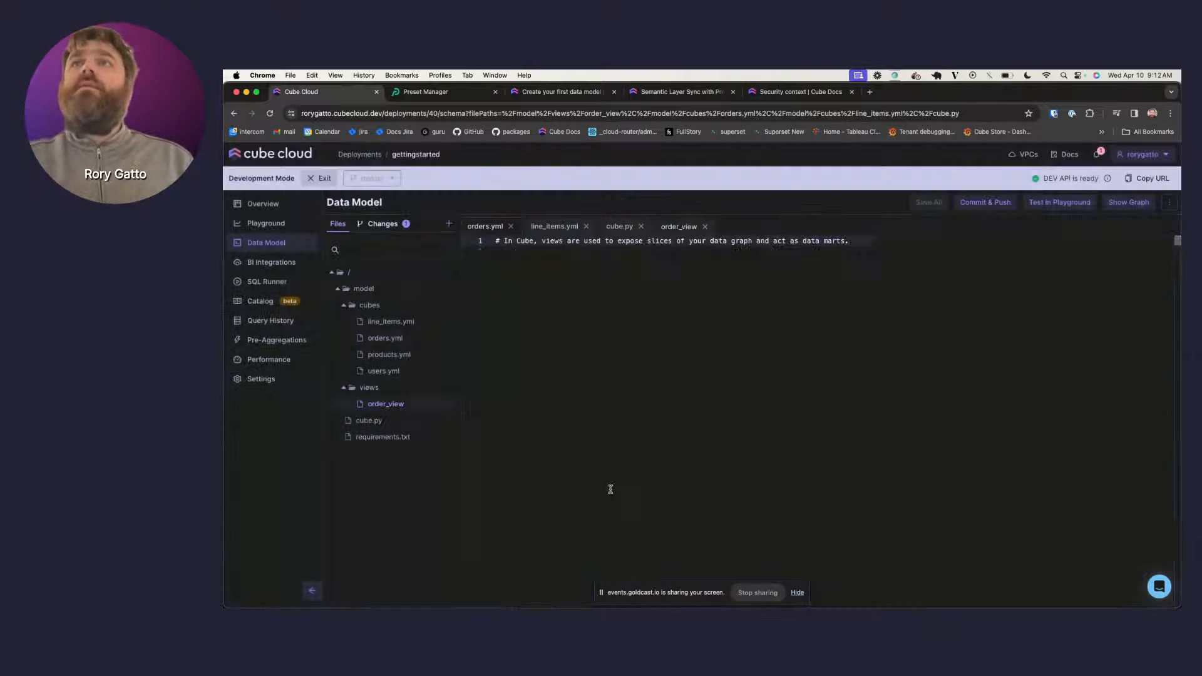
- Replace the file's commented template with the pasted orders_view definition and copy it
{"action": "left_click_drag", "start_coordinate": [591, 538], "coordinate": [466, 136]}
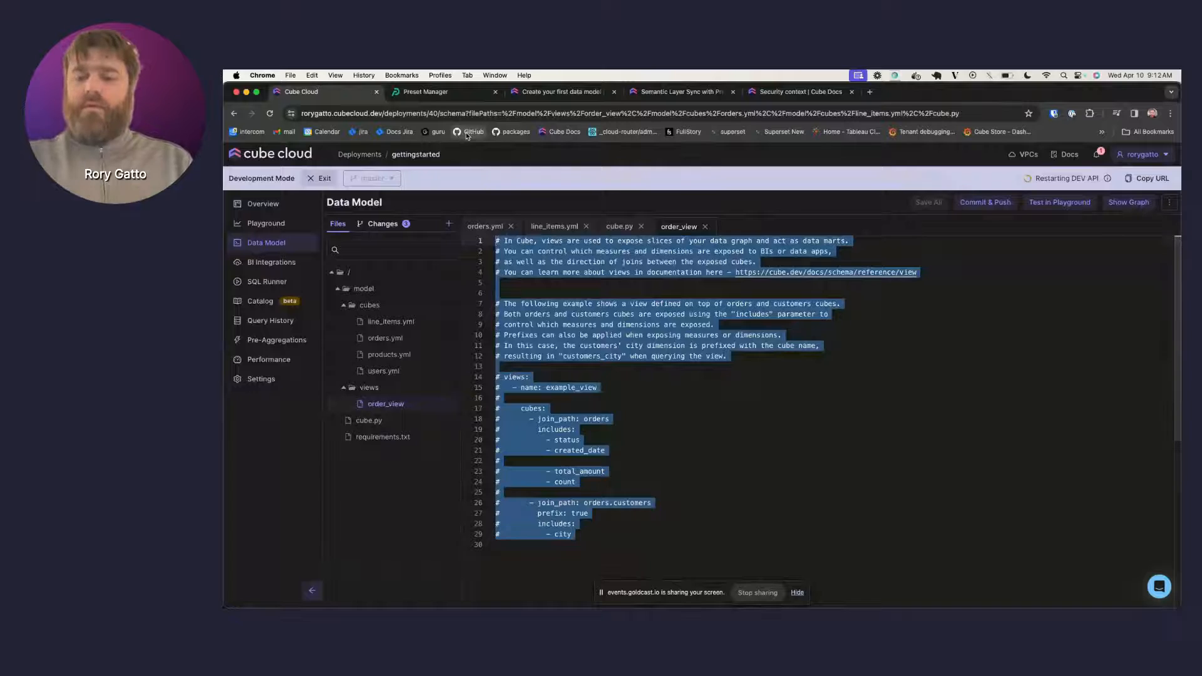
{"action": "key", "text": "BackSpace"}
{"action": "key", "text": "ctrl+v"}
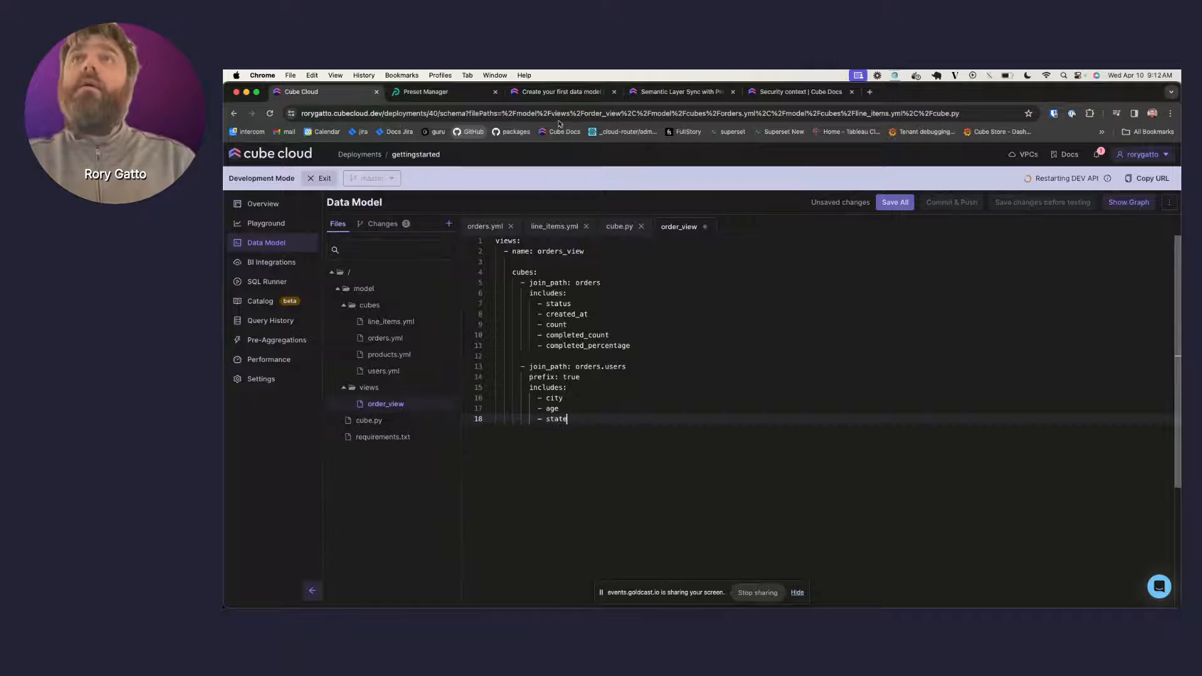
{"action": "left_click", "coordinate": [522, 242]}
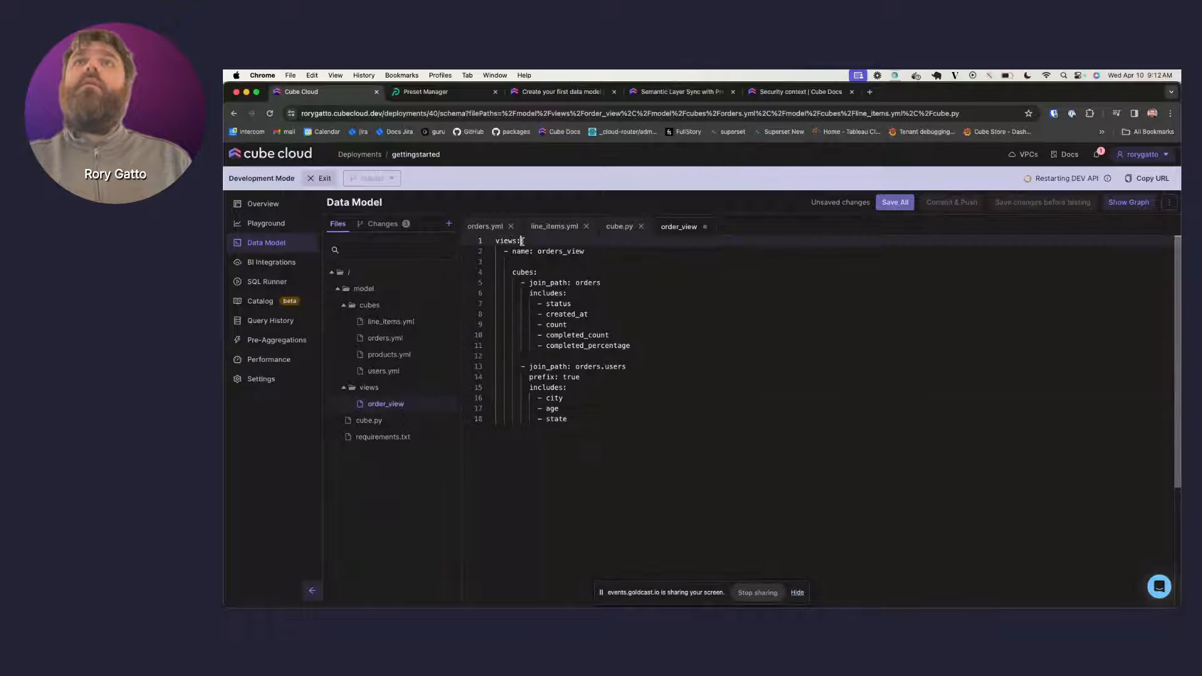
{"action": "key", "text": "super+a"}
{"action": "key", "text": "super+c"}
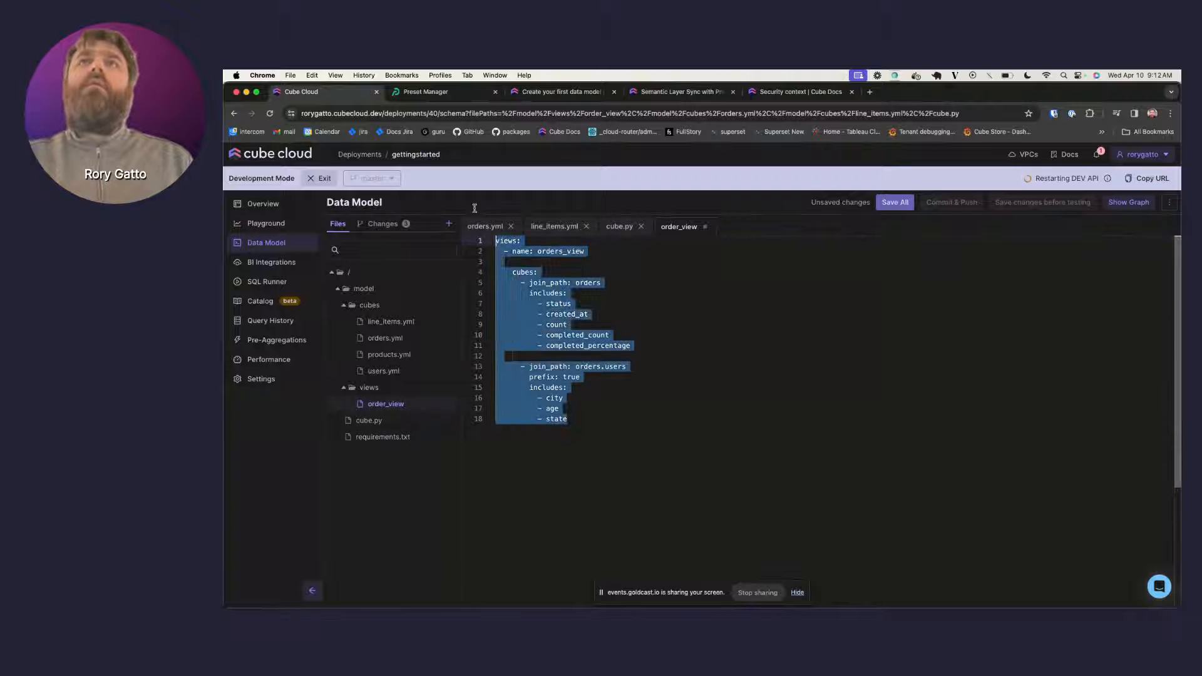
- Rename the file to order_view.yml, discarding unsaved edits, paste the view YAML and save
{"action": "left_click", "coordinate": [446, 404]}
{"action": "left_click", "coordinate": [459, 423]}
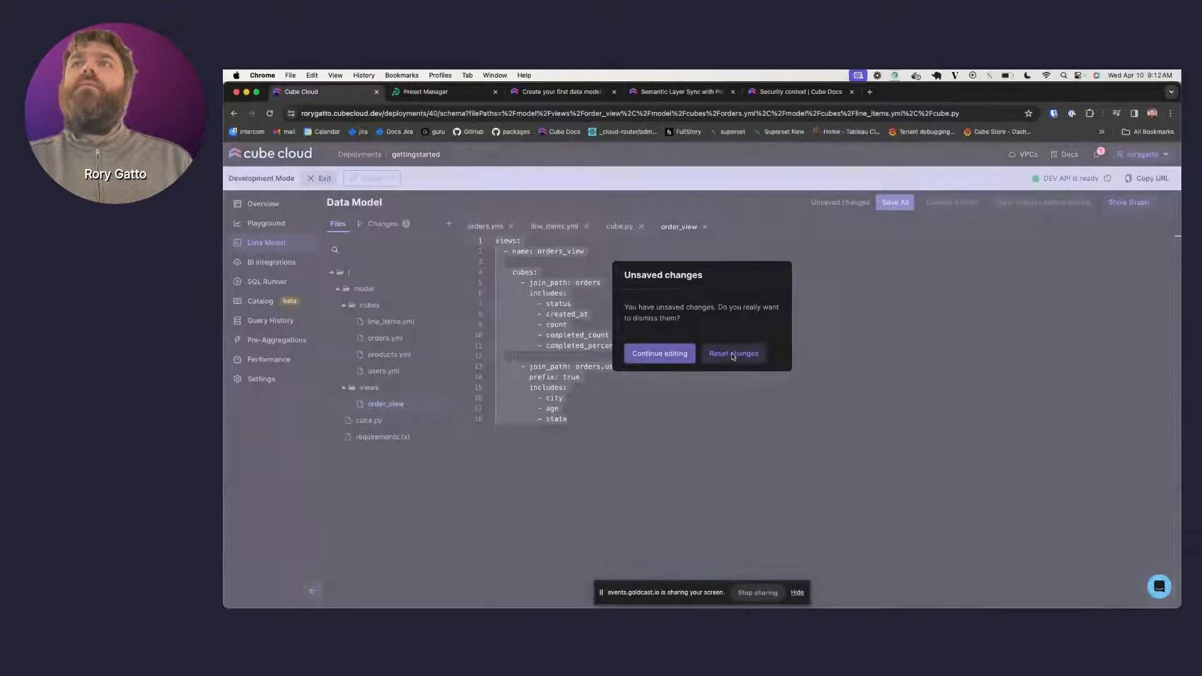
{"action": "left_click", "coordinate": [659, 353]}
{"action": "type", "text": ".yml"}
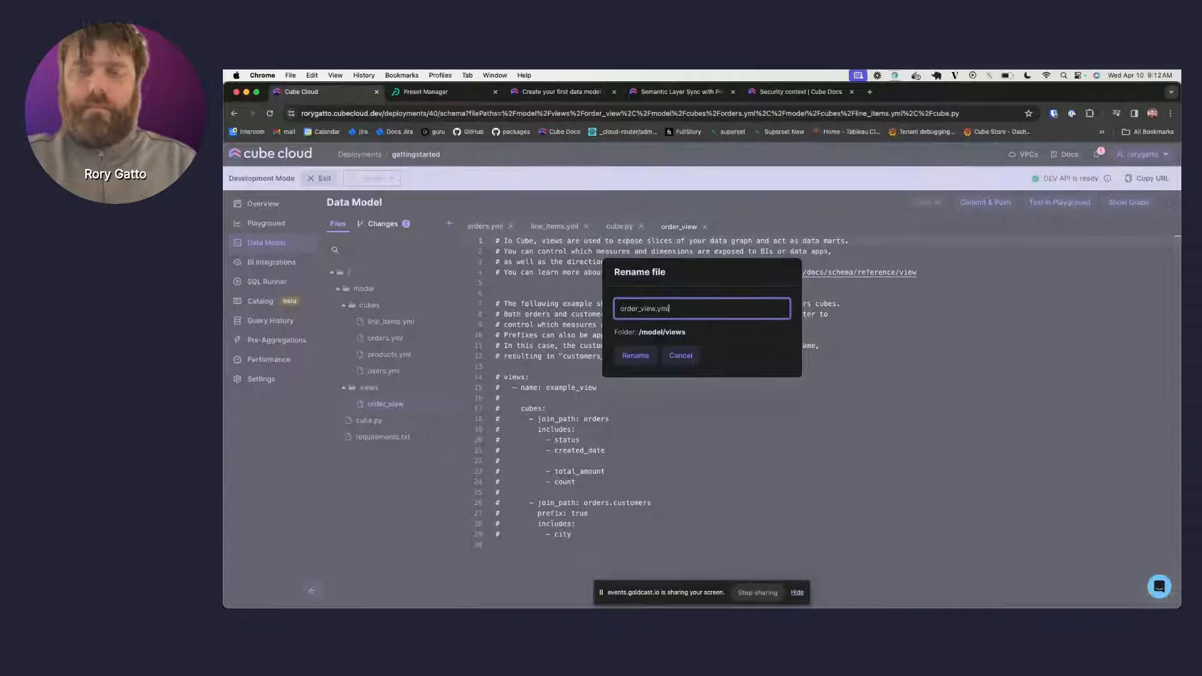
{"action": "left_click", "coordinate": [635, 355]}
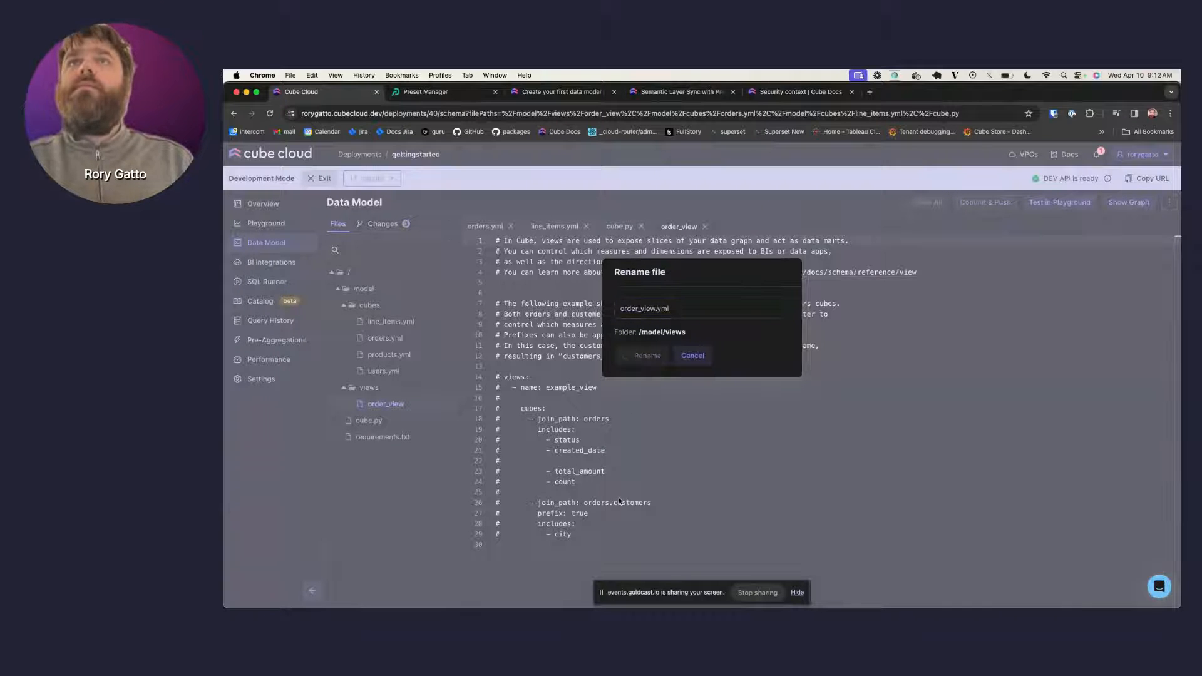
{"action": "key", "text": "super+a"}
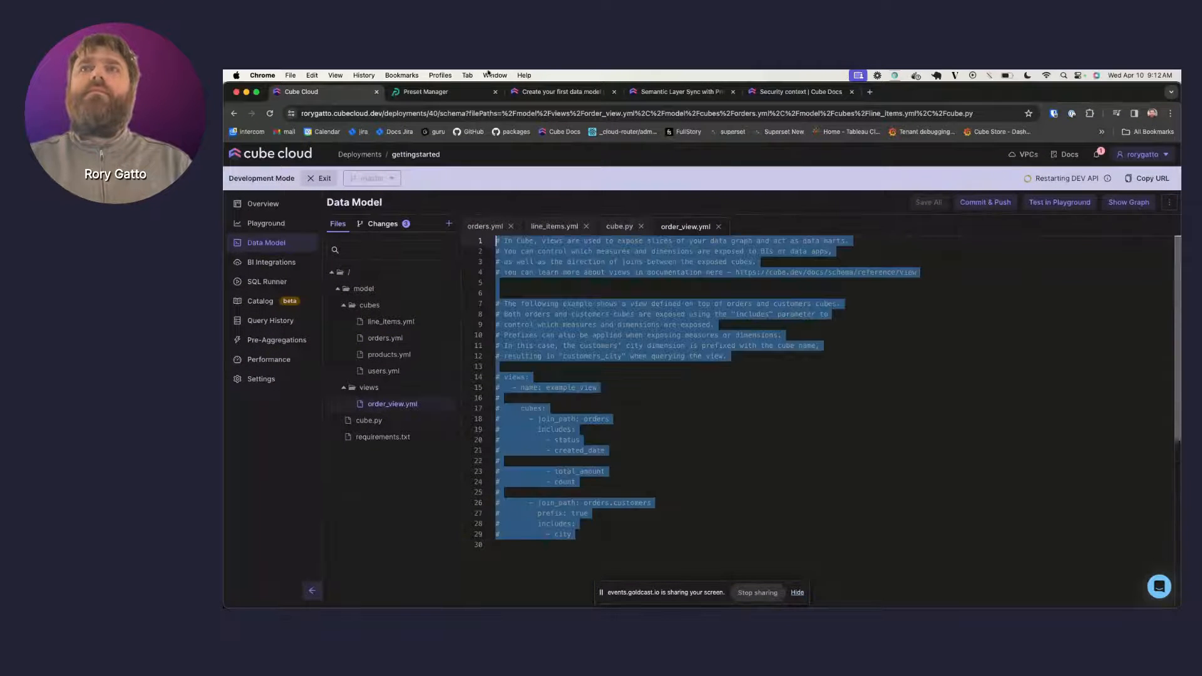
{"action": "key", "text": "super+v"}
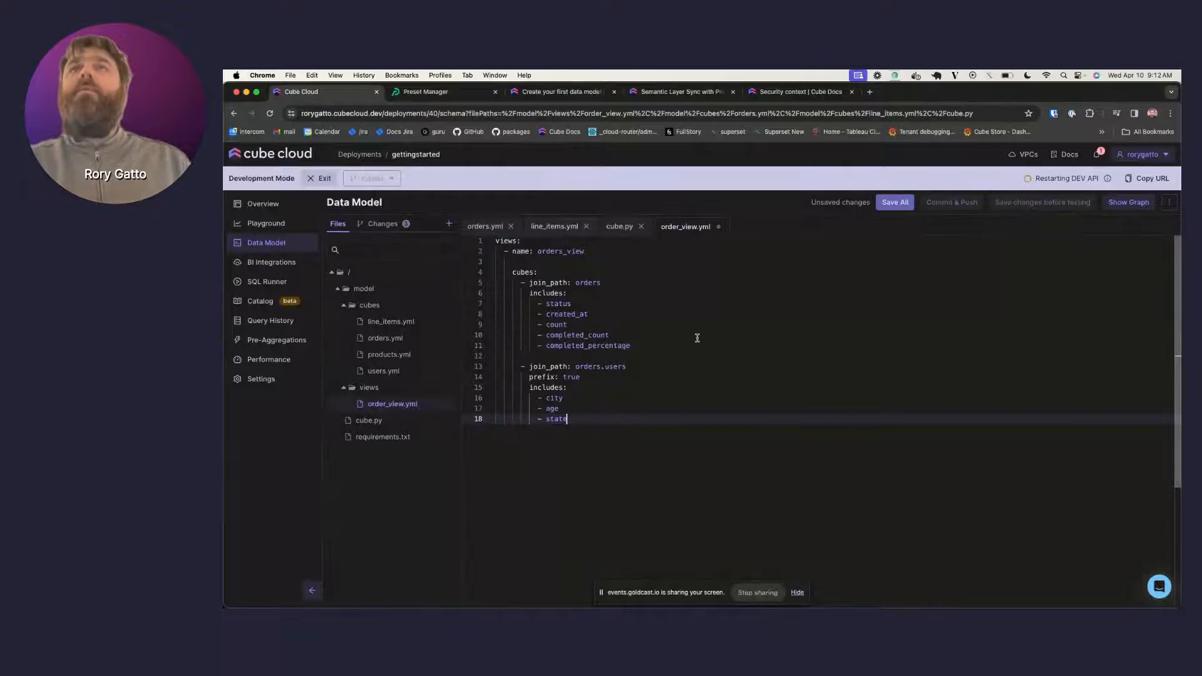
{"action": "left_click", "coordinate": [902, 202]}
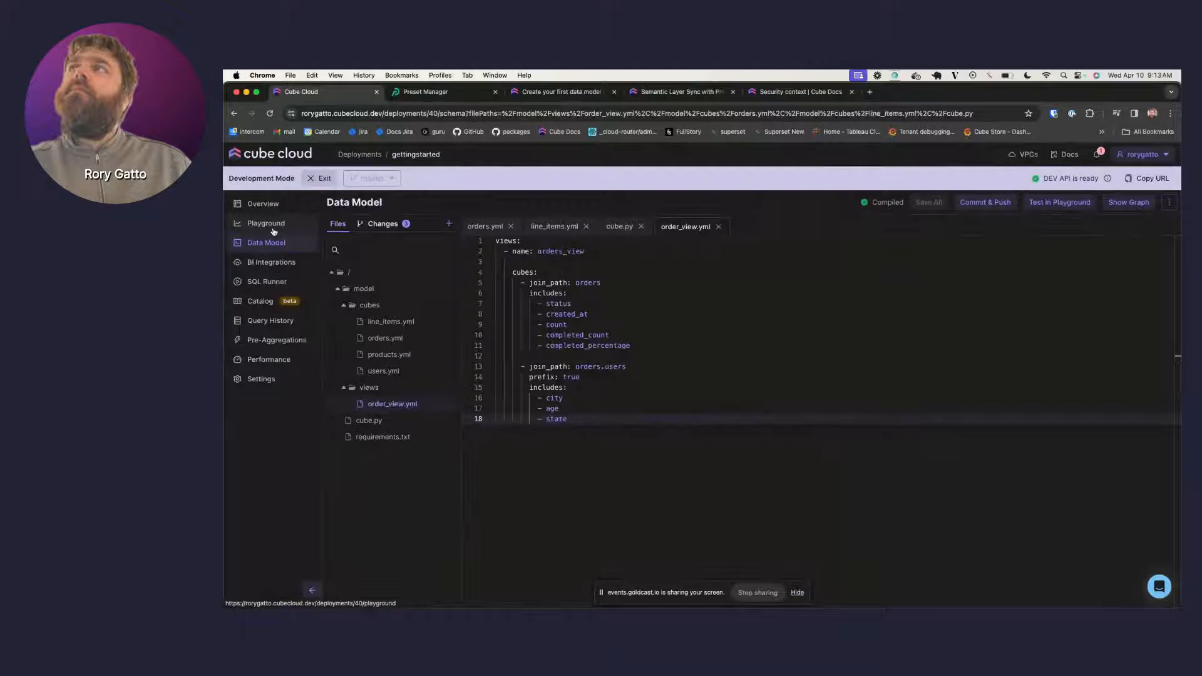
- Start a new Playground query with the Orders View Count measure
{"action": "left_click", "coordinate": [269, 225]}
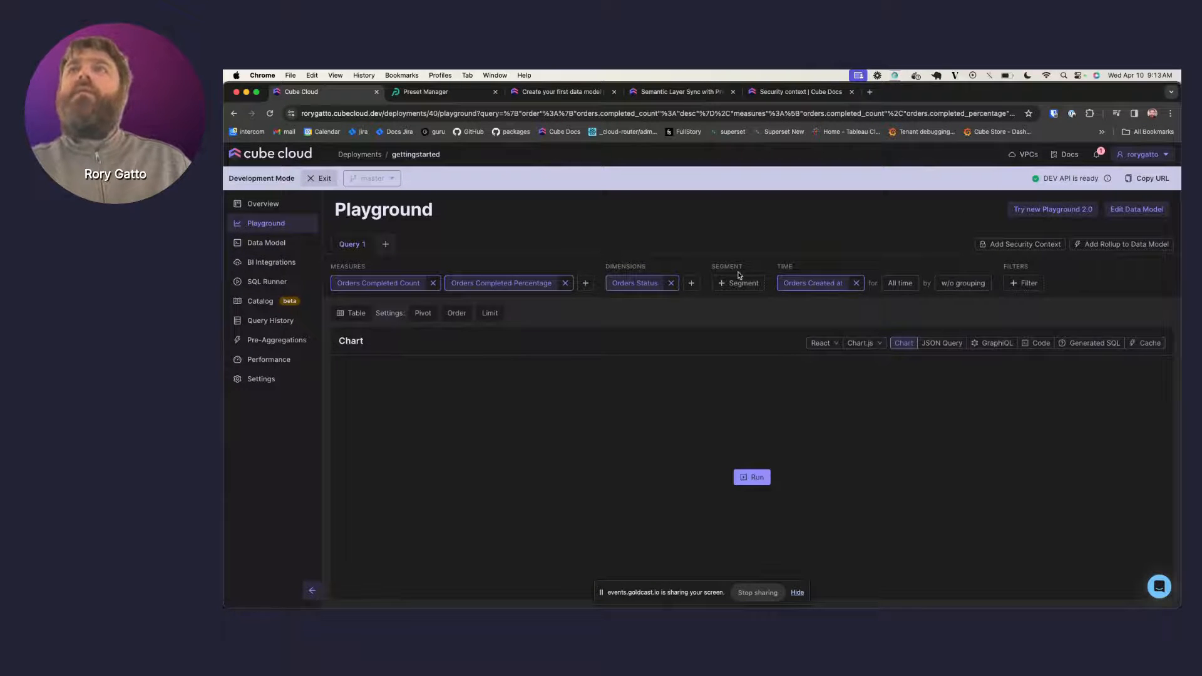
{"action": "left_click", "coordinate": [692, 284]}
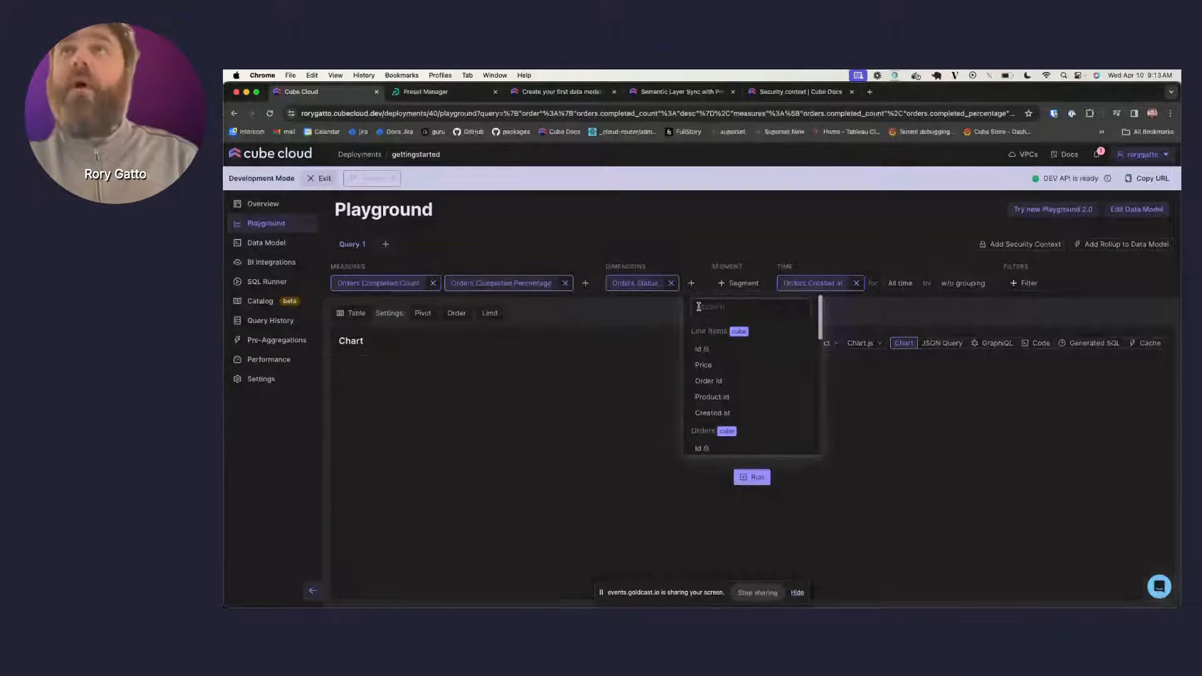
{"action": "left_click", "coordinate": [386, 244]}
{"action": "left_click", "coordinate": [370, 284]}
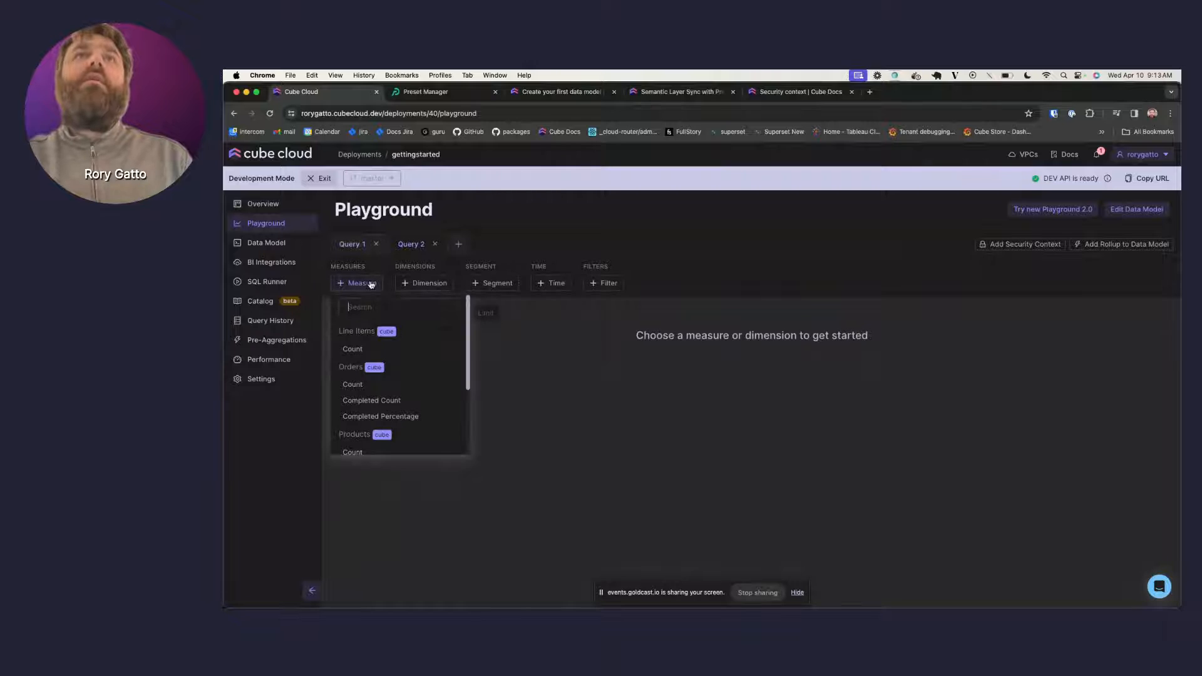
{"action": "scroll", "coordinate": [383, 383], "scroll_direction": "down", "scroll_amount": 3}
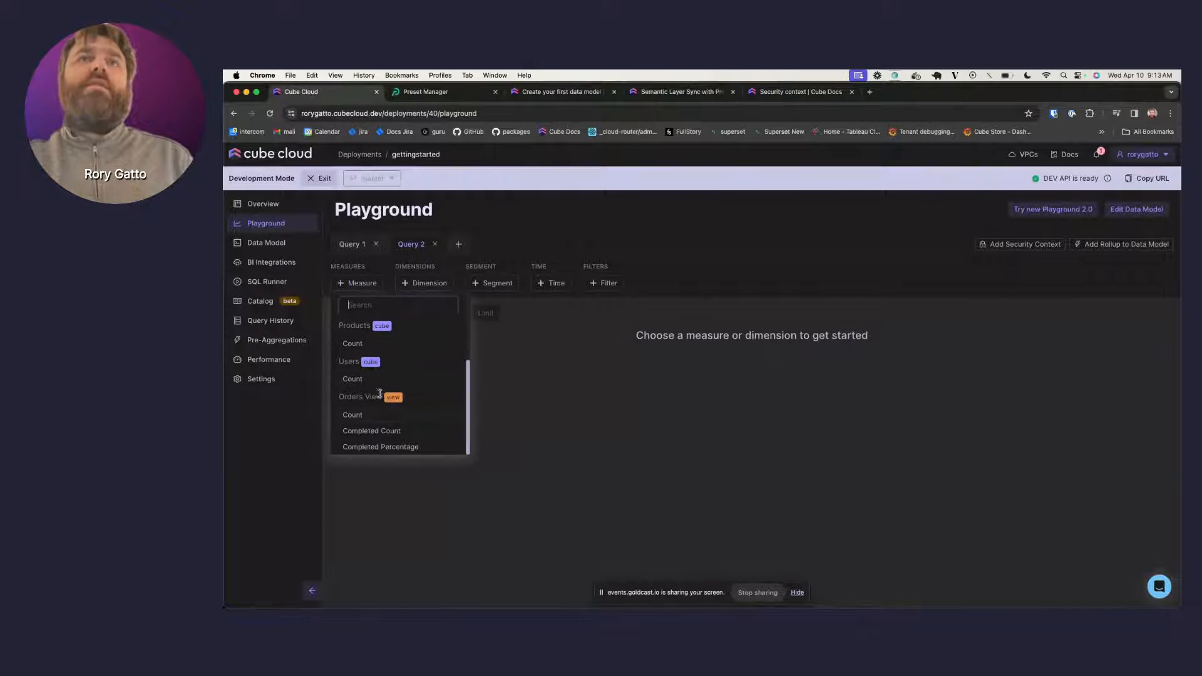
{"action": "left_click", "coordinate": [362, 415]}
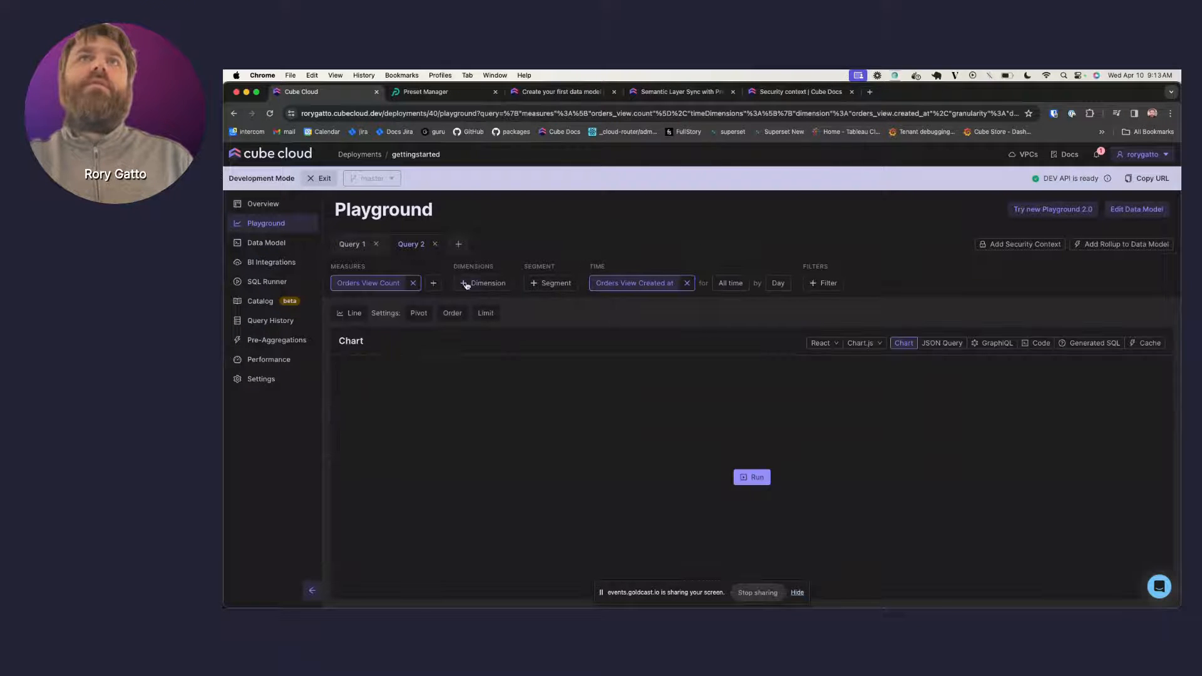
- Group the query by Orders View Users City and run it
{"action": "left_click", "coordinate": [466, 285]}
{"action": "scroll", "coordinate": [492, 378], "scroll_direction": "down", "scroll_amount": 5}
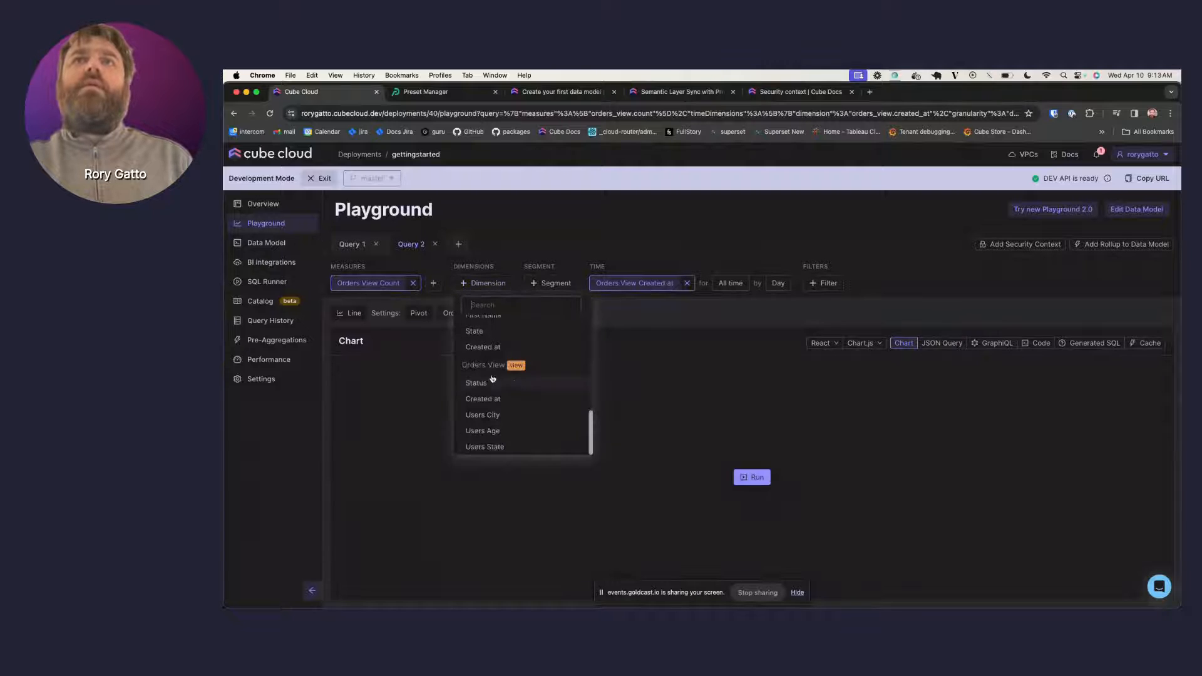
{"action": "left_click", "coordinate": [495, 415]}
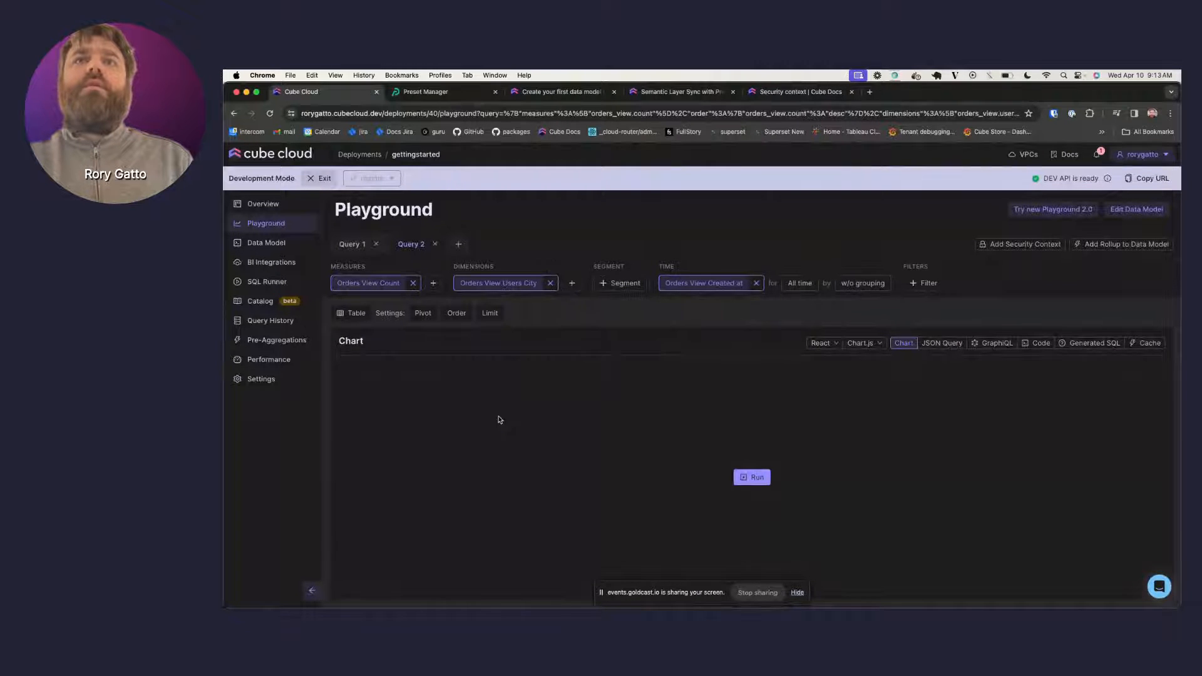
{"action": "left_click", "coordinate": [432, 285]}
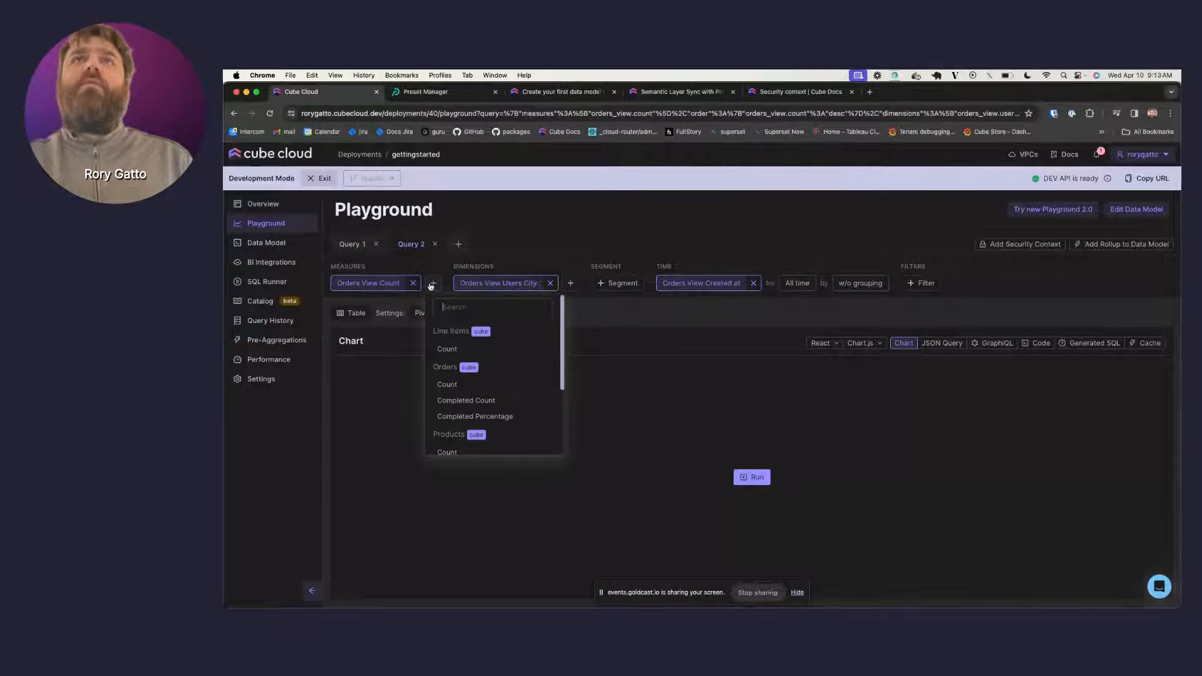
{"action": "left_click", "coordinate": [713, 404]}
{"action": "left_click", "coordinate": [759, 479]}
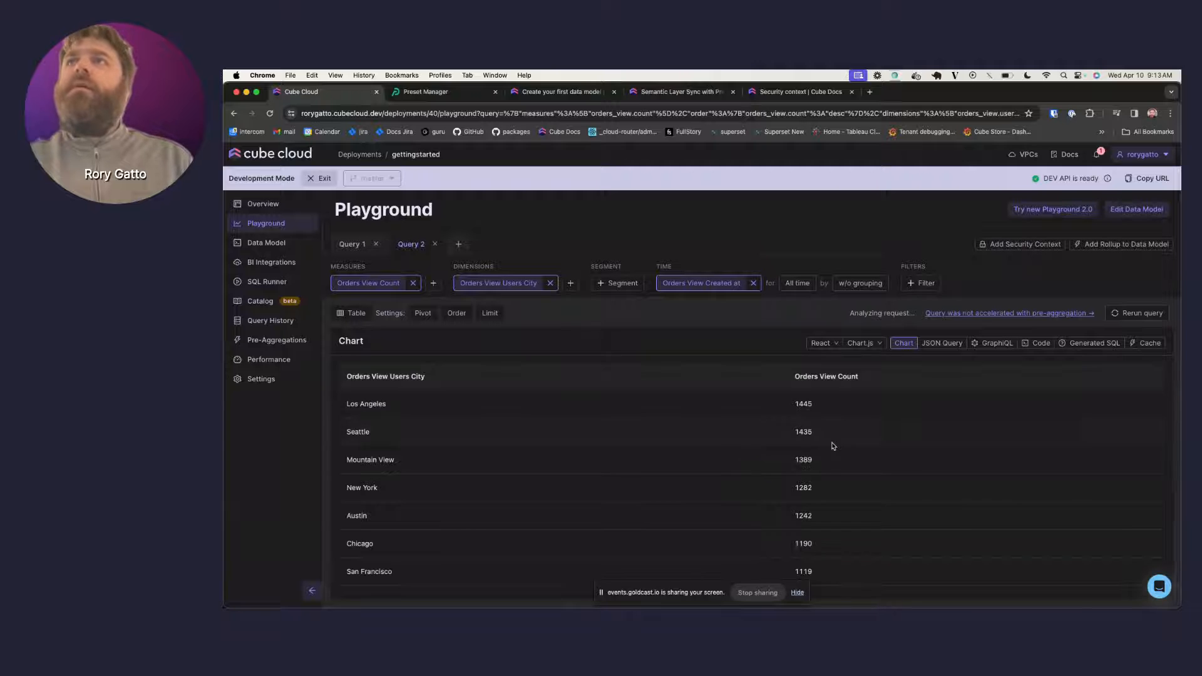
- Review the results, Los Angeles leading with 1445, then return to the data model editor
{"action": "scroll", "coordinate": [833, 445], "scroll_direction": "down", "scroll_amount": 2}
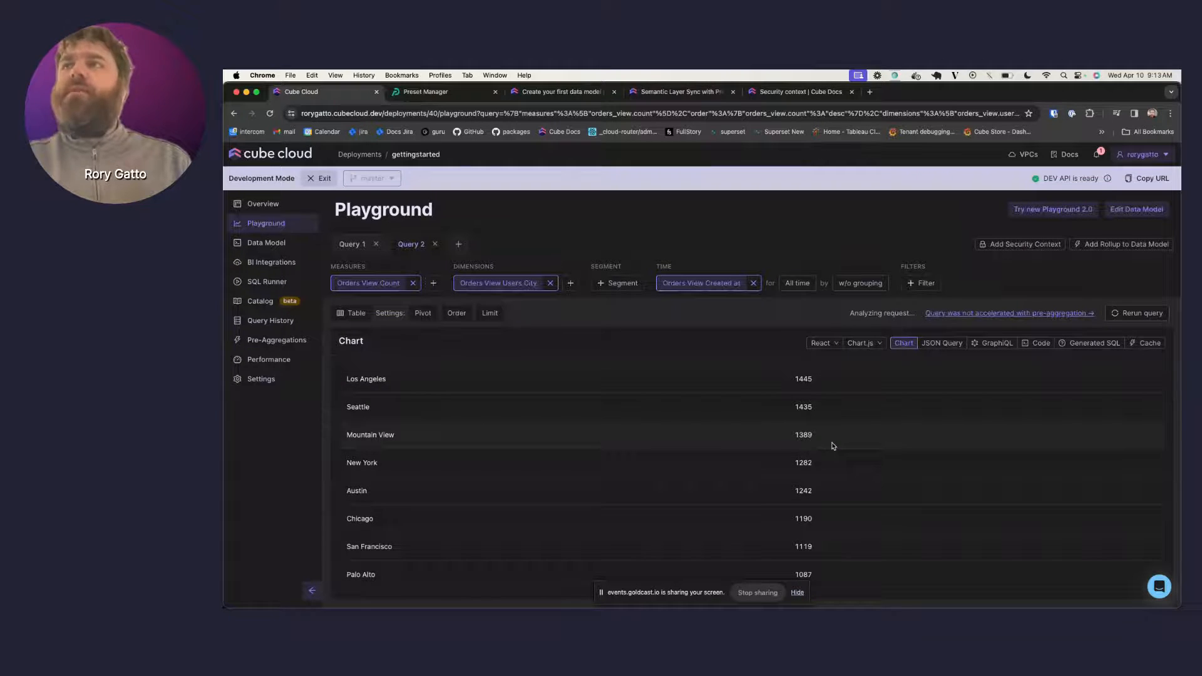
{"action": "scroll", "coordinate": [833, 446], "scroll_direction": "down", "scroll_amount": 3}
{"action": "scroll", "coordinate": [832, 447], "scroll_direction": "up", "scroll_amount": 1}
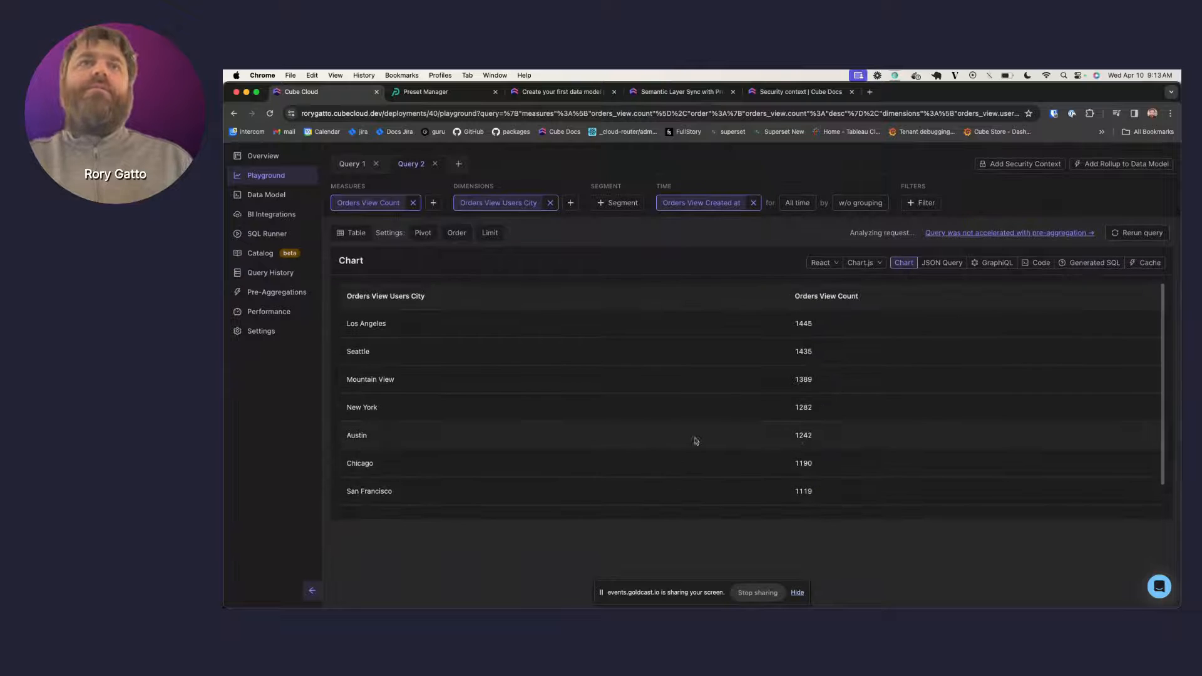
{"action": "scroll", "coordinate": [696, 441], "scroll_direction": "up", "scroll_amount": 2}
{"action": "left_click", "coordinate": [273, 244]}
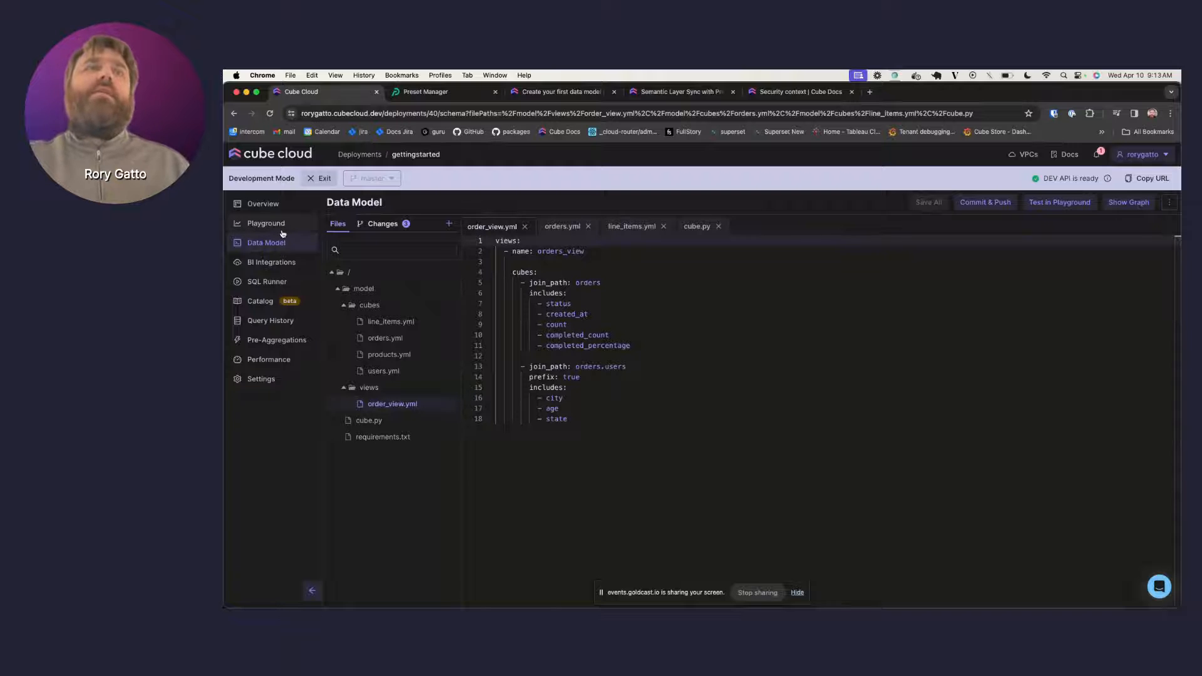
- Create a Preset sync from BI Integrations, with database name Cube Cloud: gettingstarted
{"action": "left_click", "coordinate": [447, 95]}
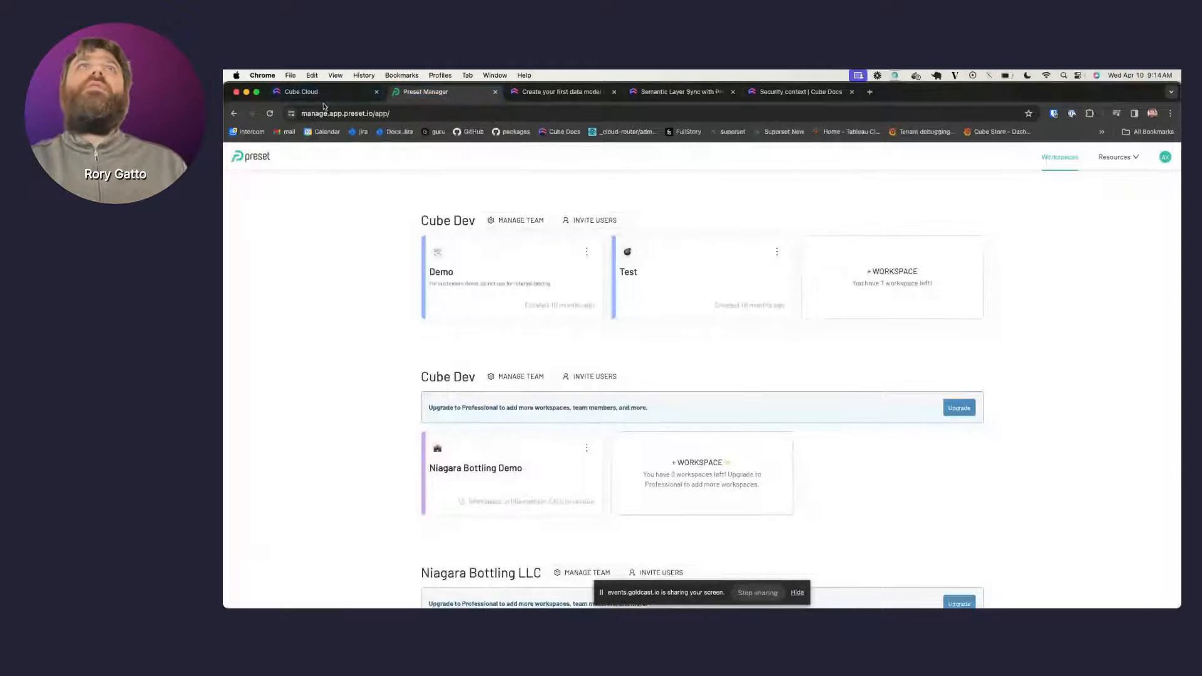
{"action": "left_click", "coordinate": [325, 94]}
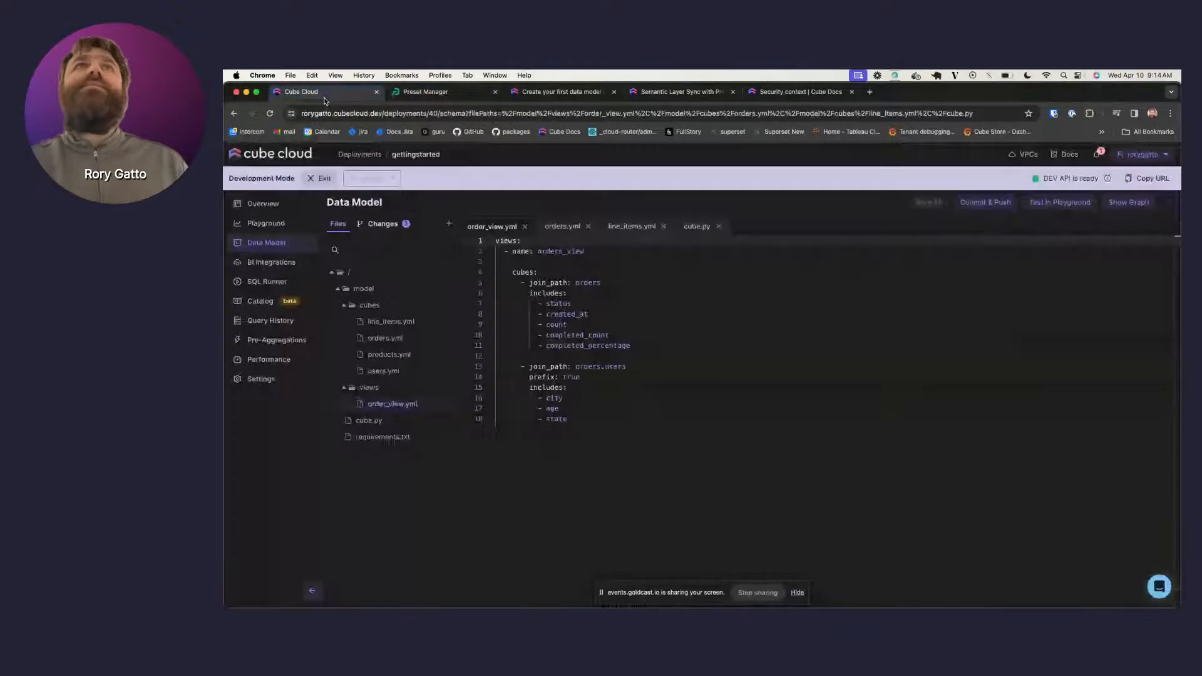
{"action": "left_click", "coordinate": [422, 91]}
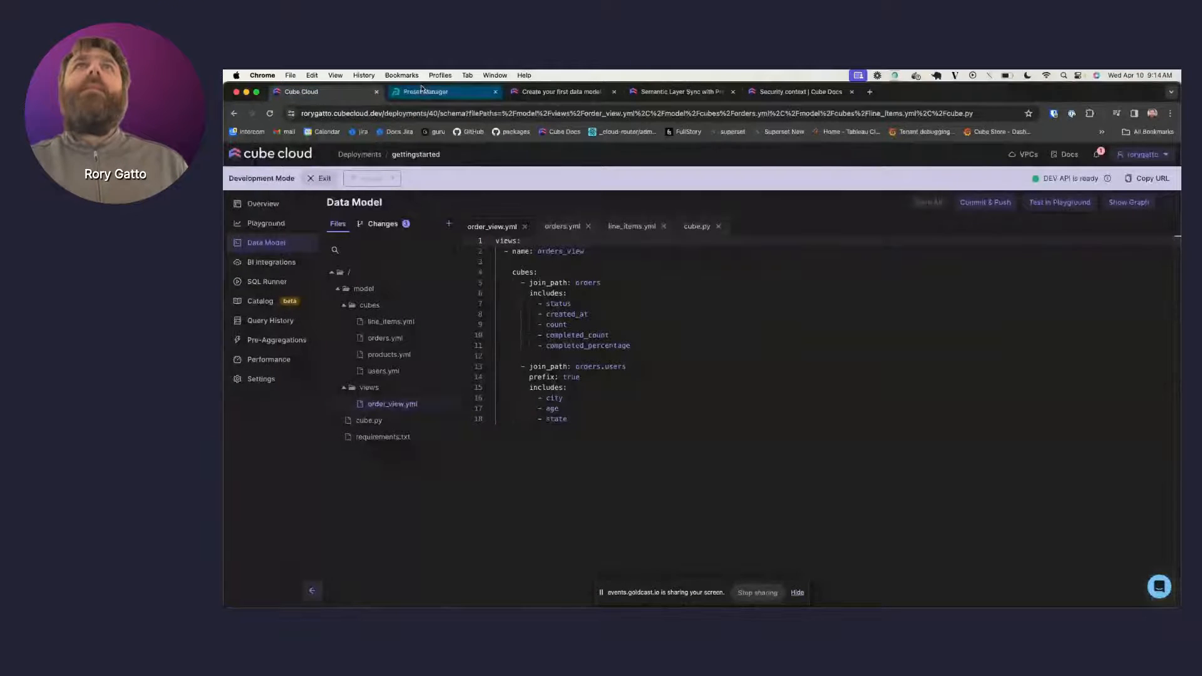
{"action": "left_click", "coordinate": [277, 264]}
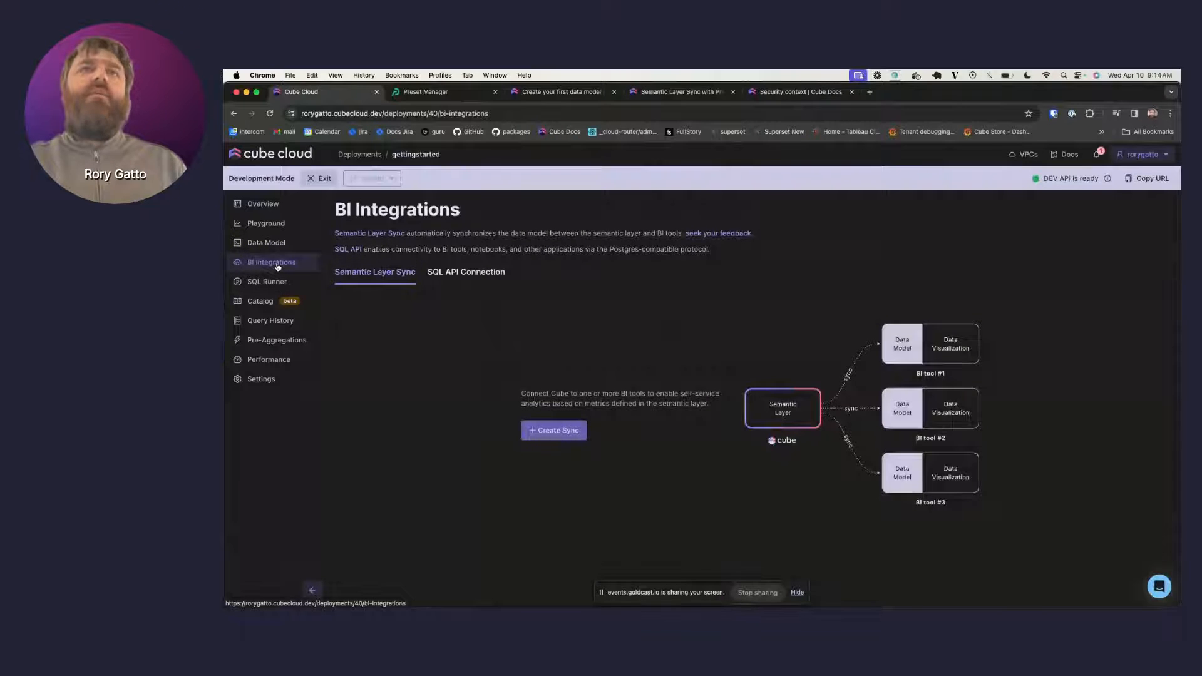
{"action": "left_click", "coordinate": [571, 437]}
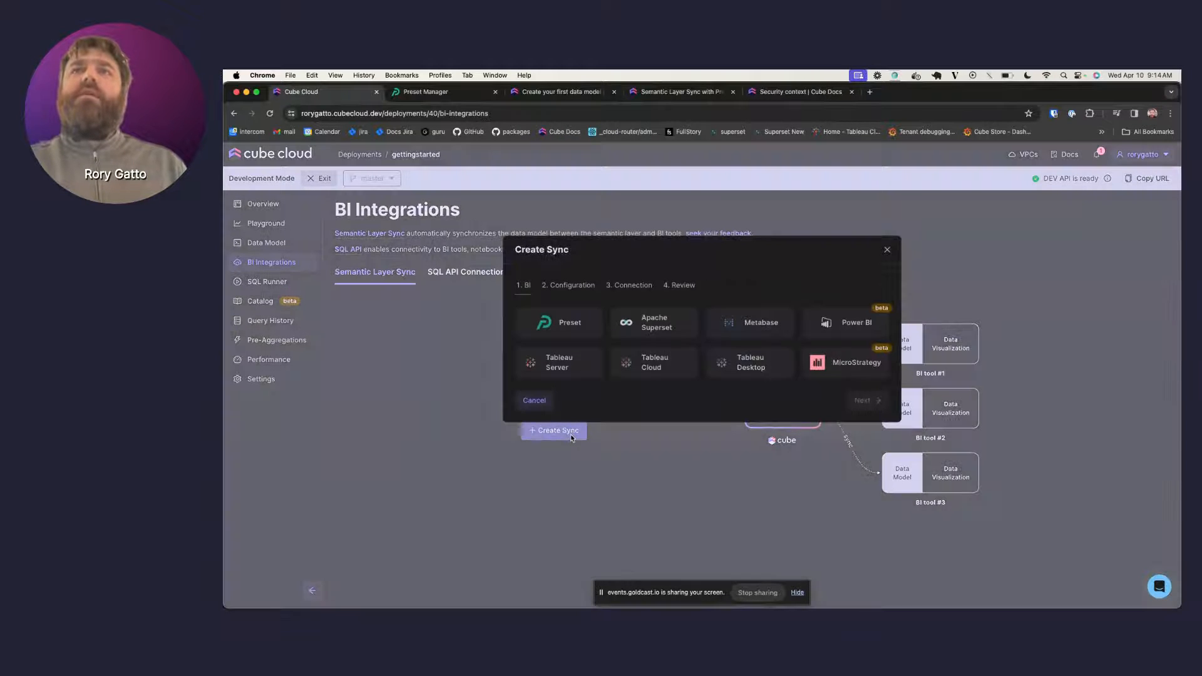
{"action": "left_click", "coordinate": [584, 328]}
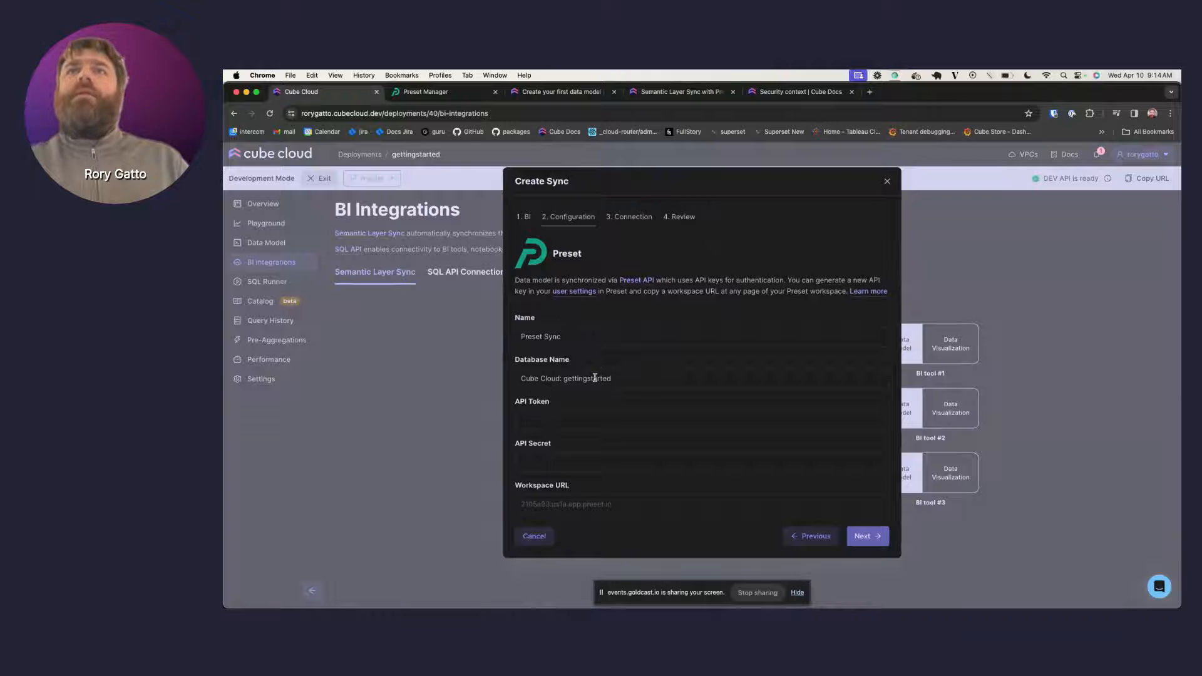
{"action": "left_click", "coordinate": [643, 379]}
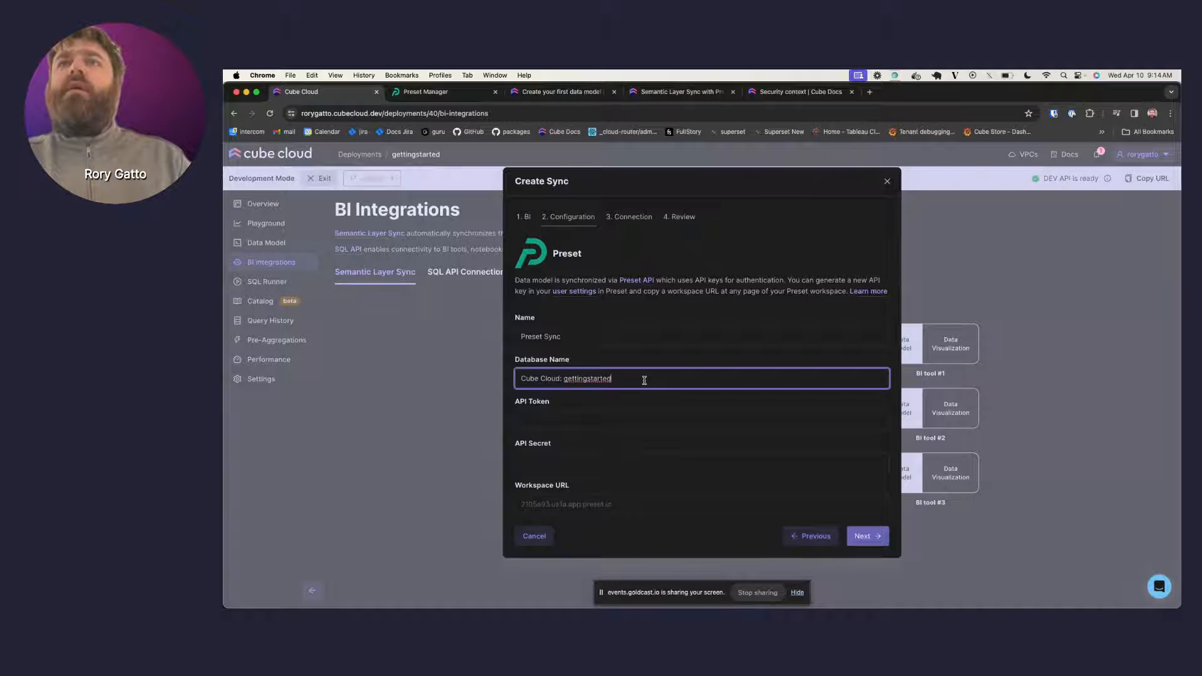
{"action": "left_click", "coordinate": [619, 414]}
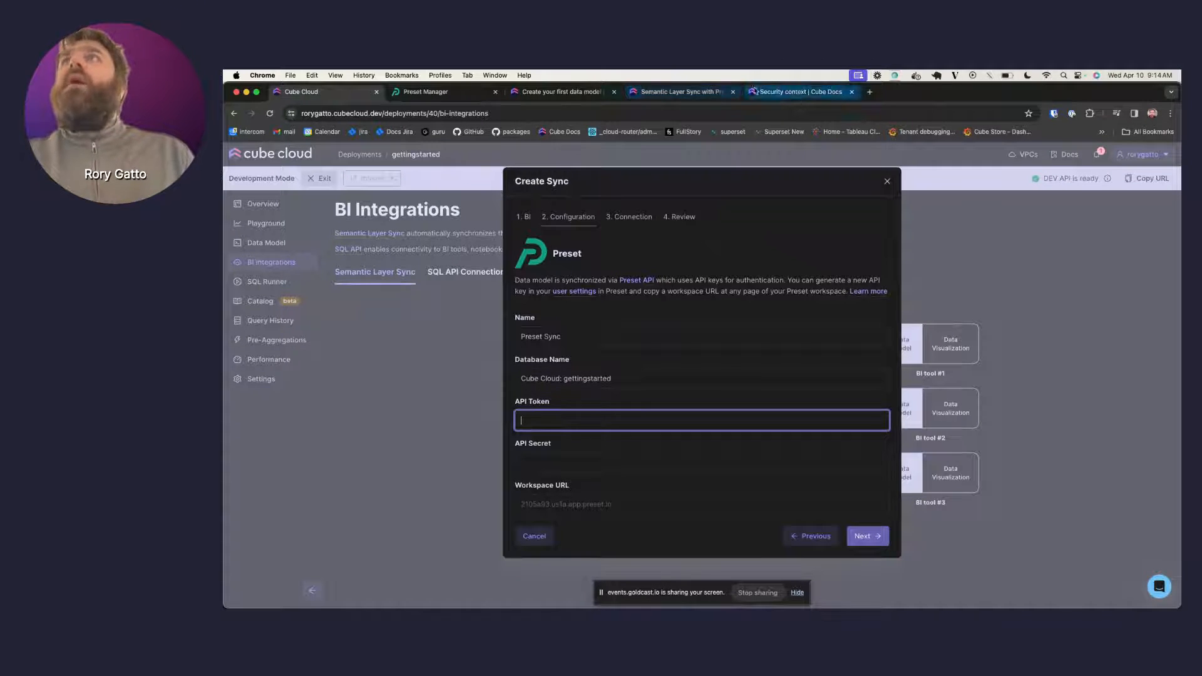
- In Preset's user settings, open the Generate New API Key form
{"action": "left_click", "coordinate": [488, 95]}
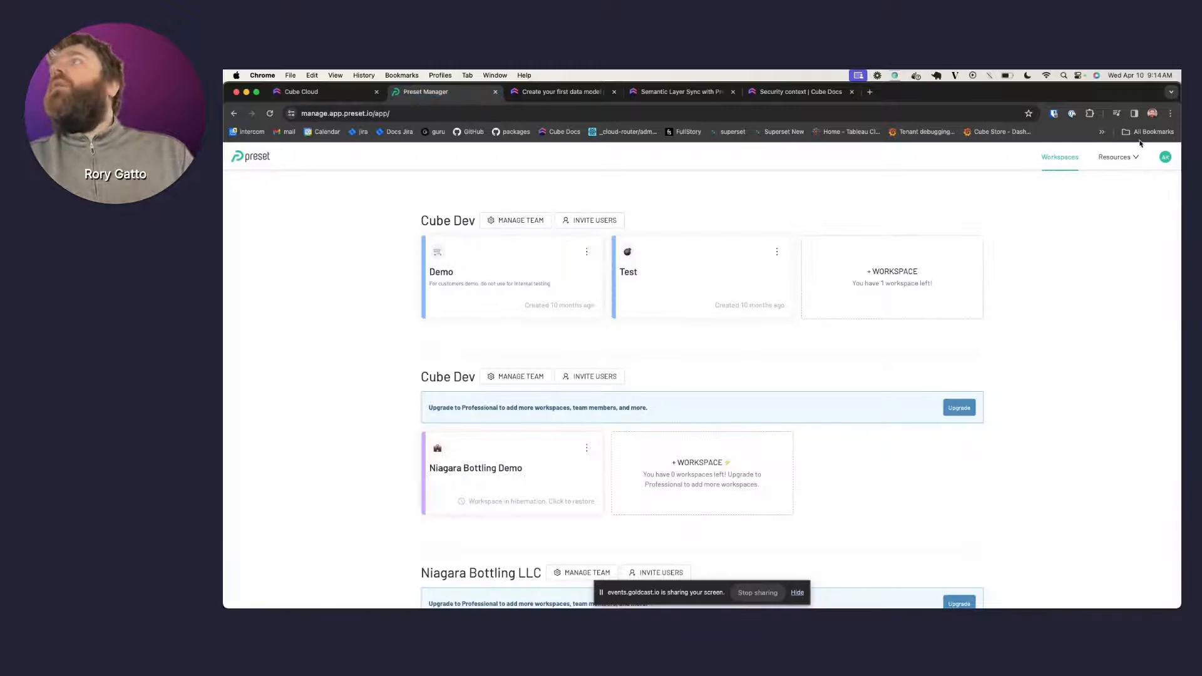
{"action": "left_click", "coordinate": [1165, 159]}
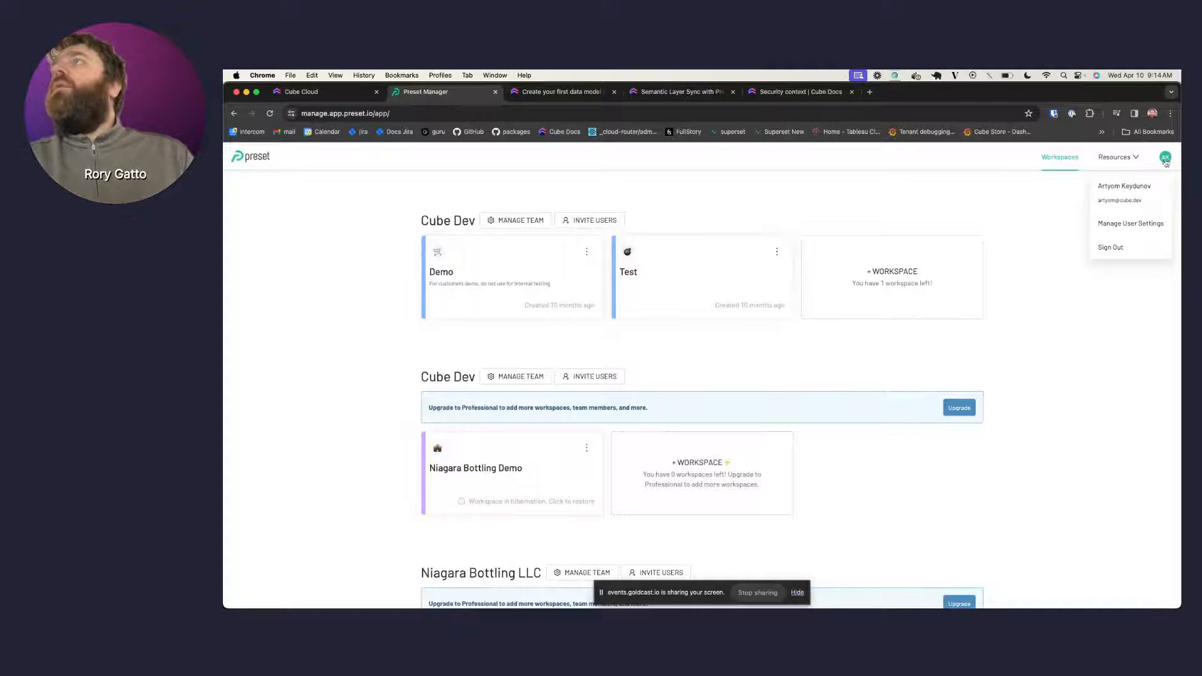
{"action": "left_click", "coordinate": [1134, 229]}
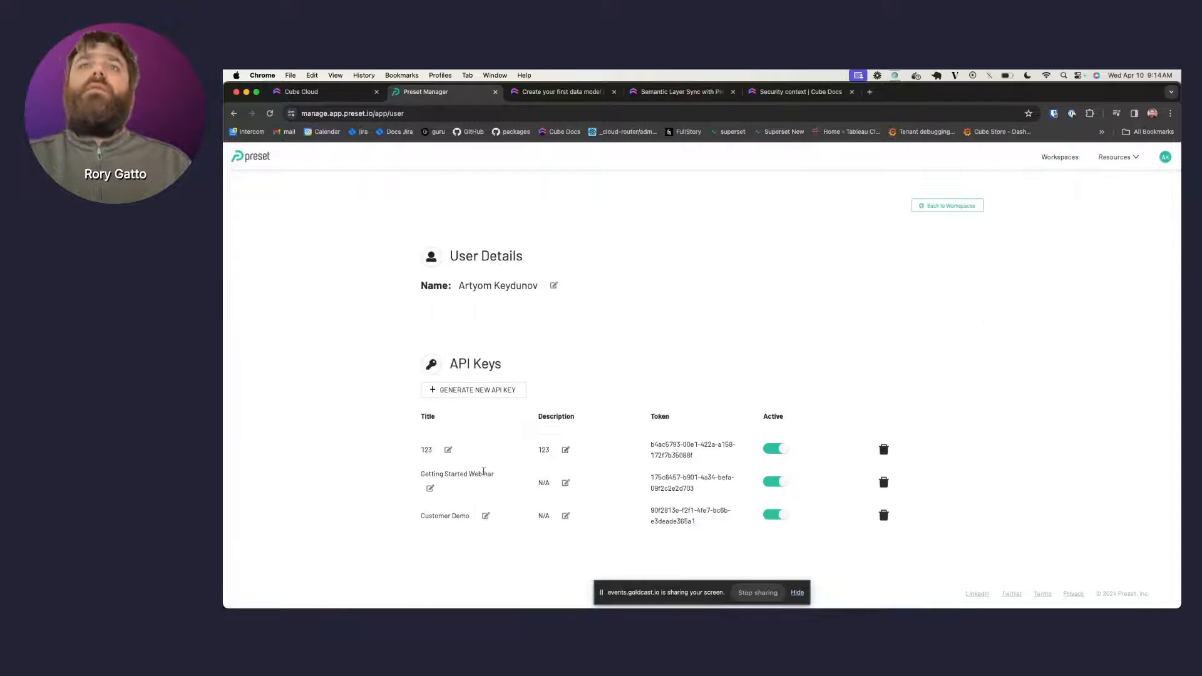
{"action": "left_click", "coordinate": [510, 391]}
- Give the key a title and description, create it, and copy its token
{"action": "left_click", "coordinate": [627, 345]}
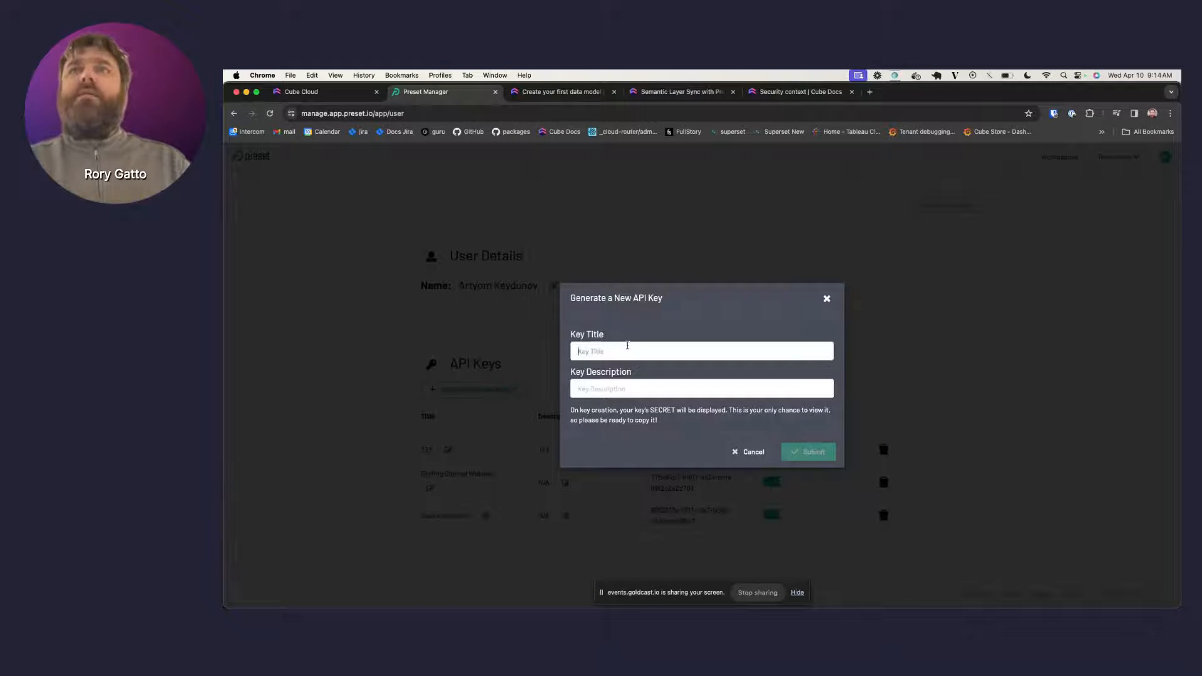
{"action": "type", "text": "rory12"}
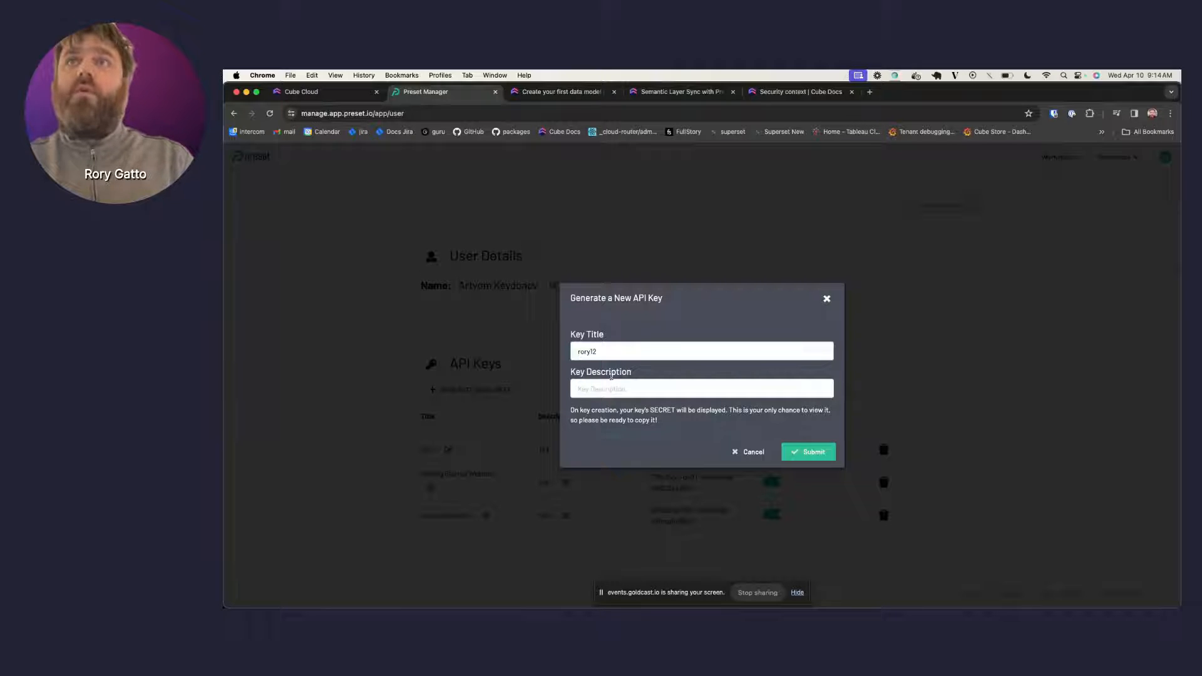
{"action": "left_click", "coordinate": [605, 389]}
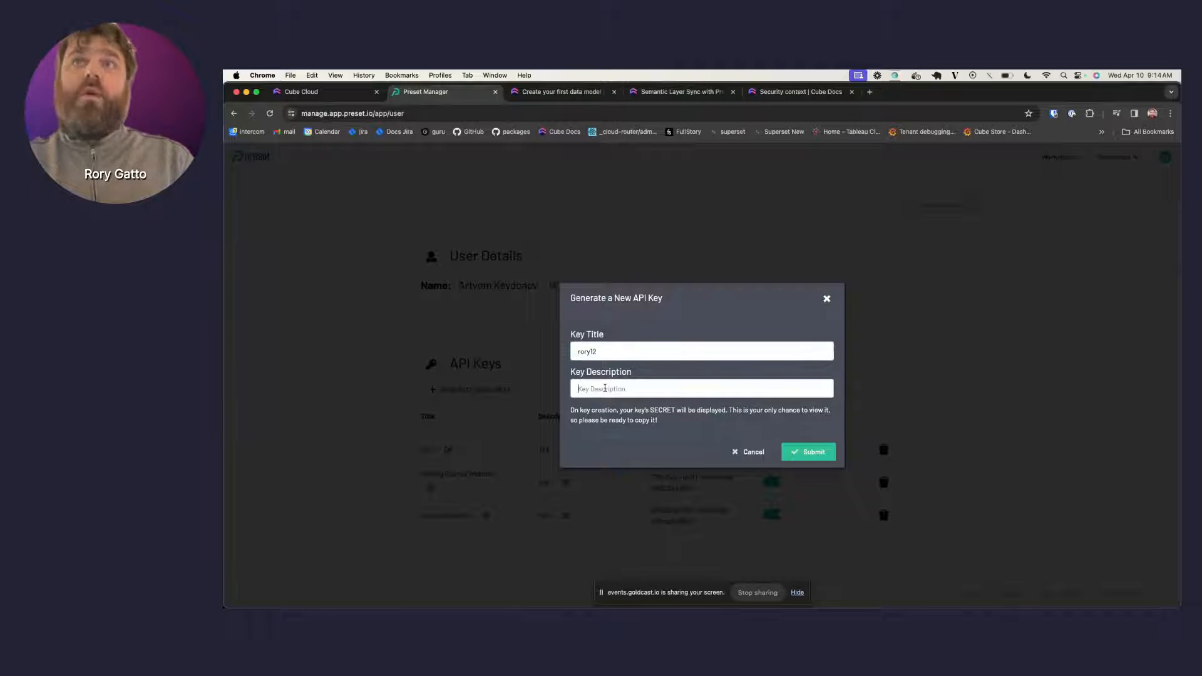
{"action": "type", "text": "rory12"}
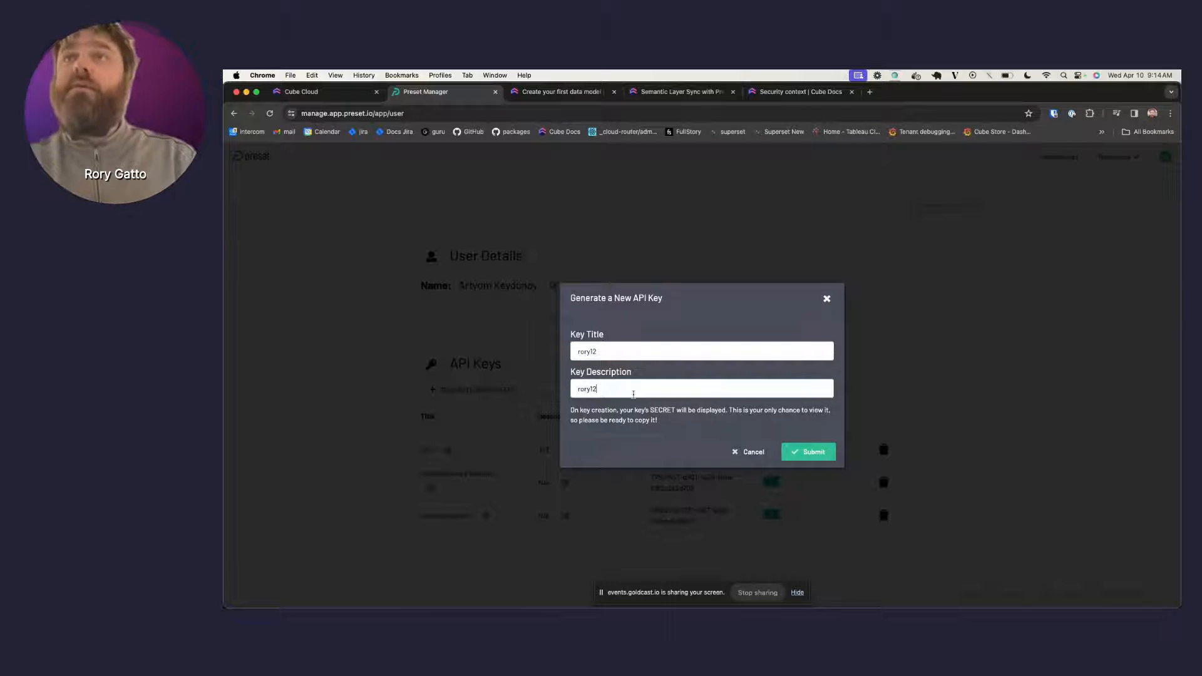
{"action": "left_click", "coordinate": [808, 451]}
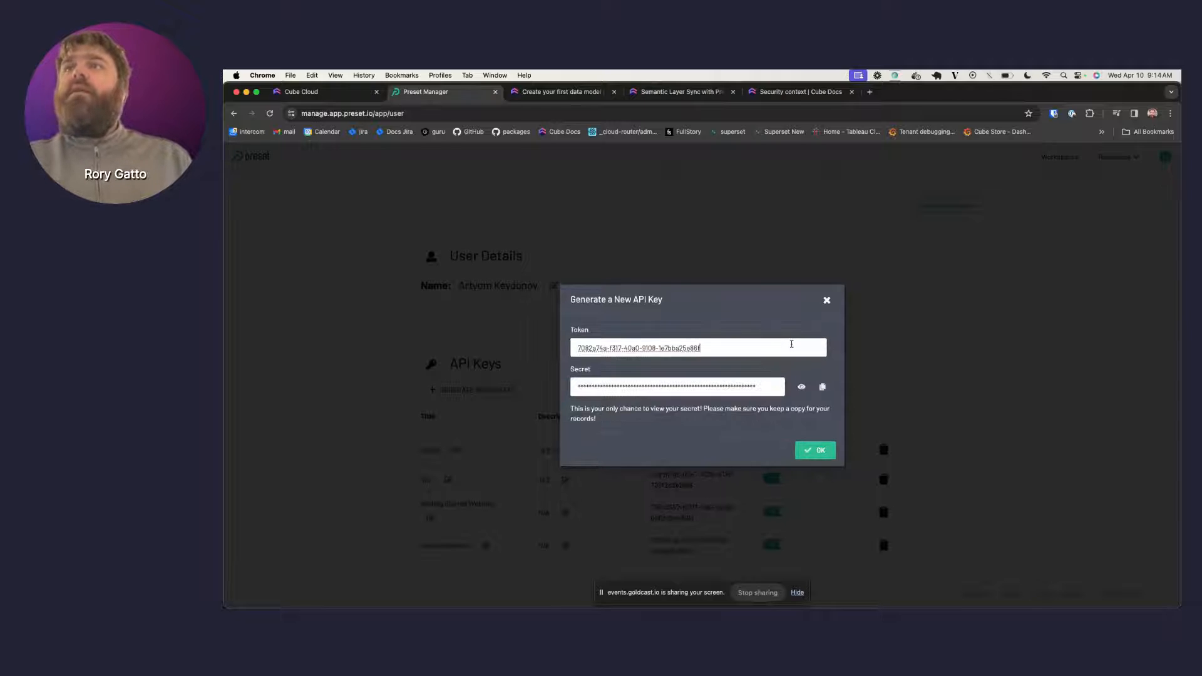
{"action": "triple_click", "coordinate": [791, 344]}
{"action": "key", "text": "super+c"}
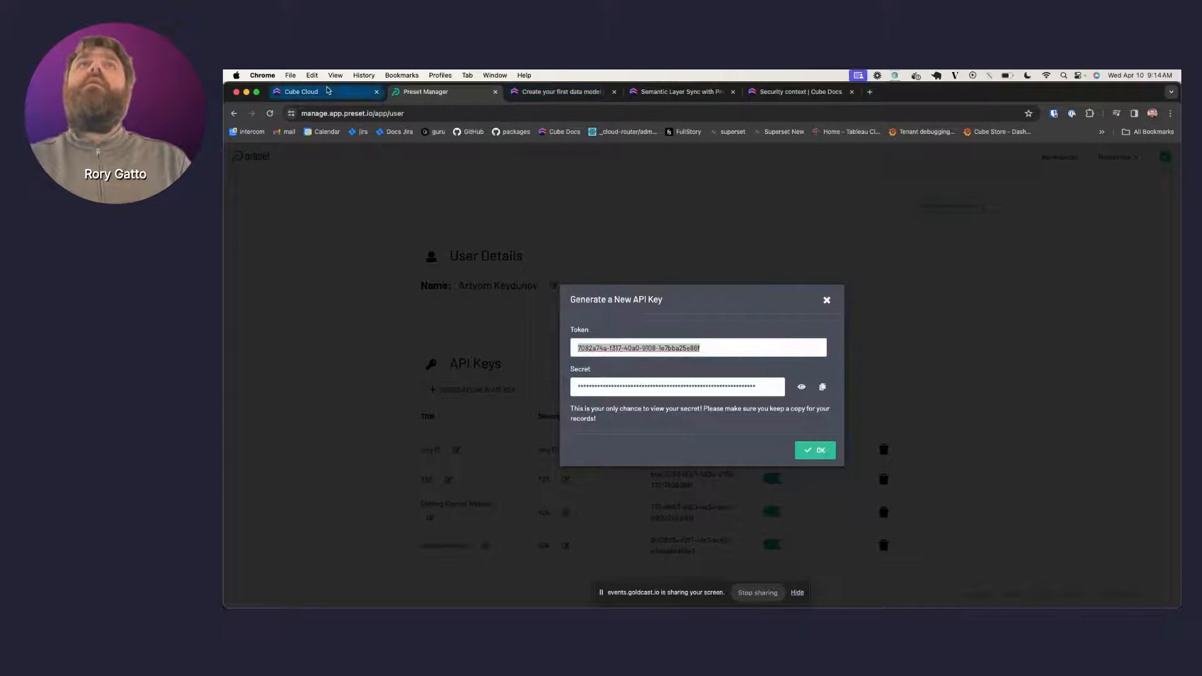
{"action": "left_click", "coordinate": [307, 92]}
- Paste the Preset token into API Token and the copied secret into API Secret
{"action": "key", "text": "super+v"}
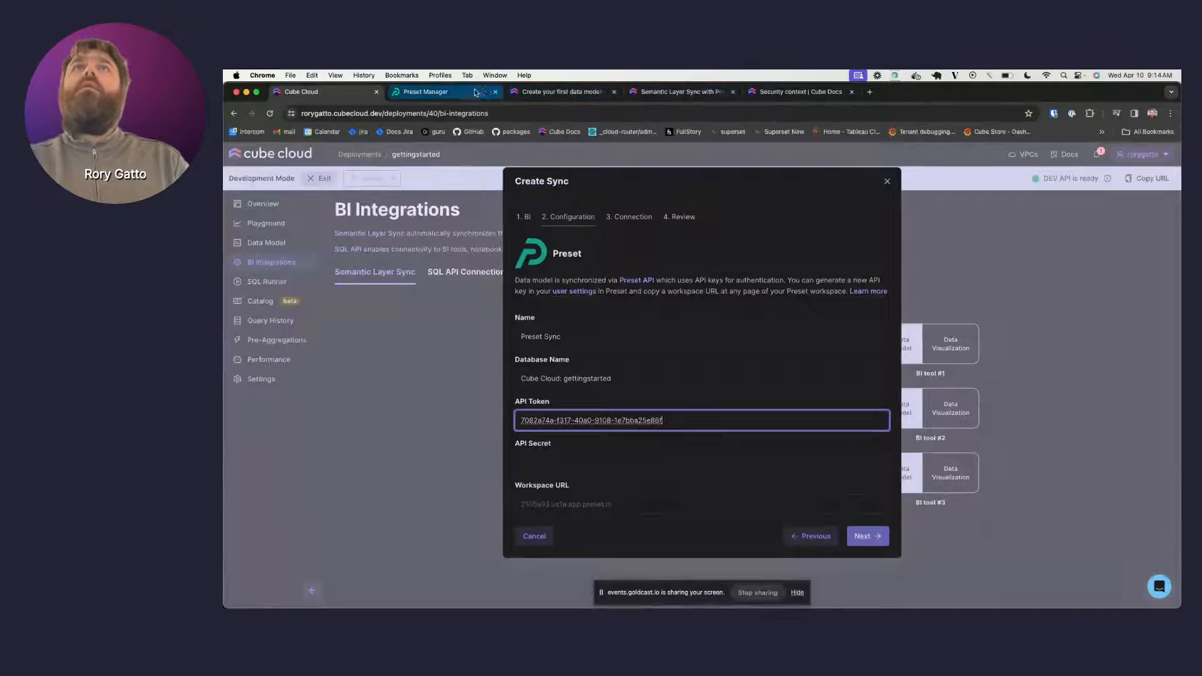
{"action": "left_click", "coordinate": [432, 92]}
{"action": "left_click", "coordinate": [819, 388]}
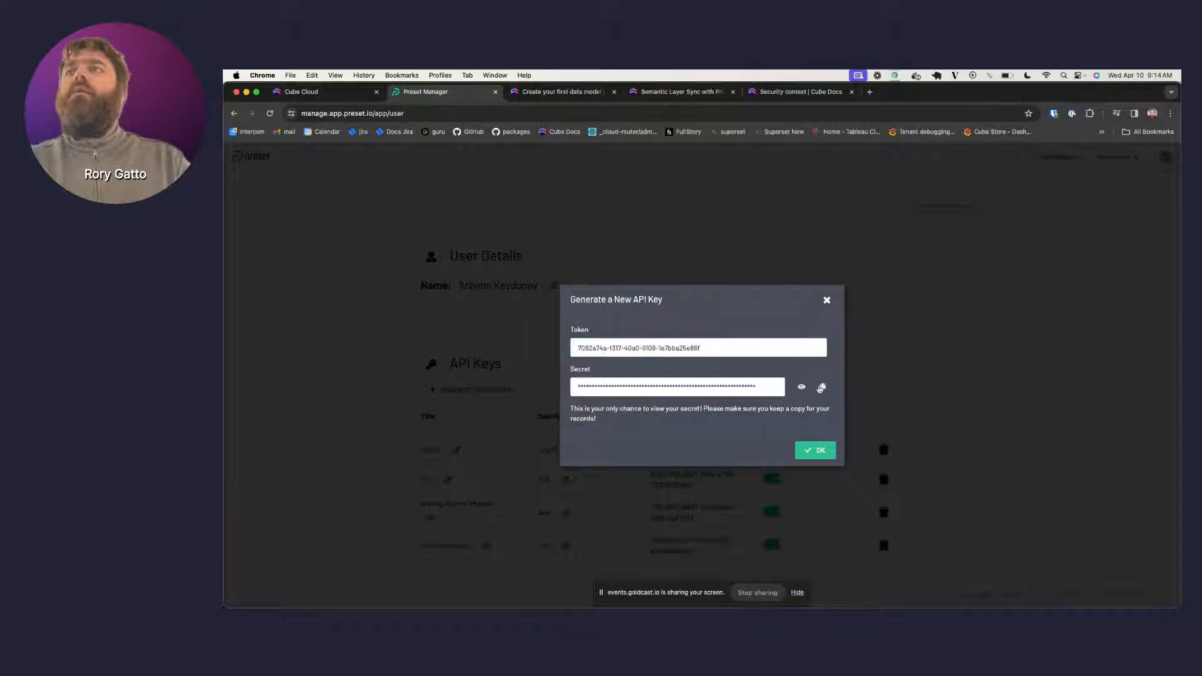
{"action": "left_click", "coordinate": [819, 388]}
{"action": "left_click", "coordinate": [344, 93]}
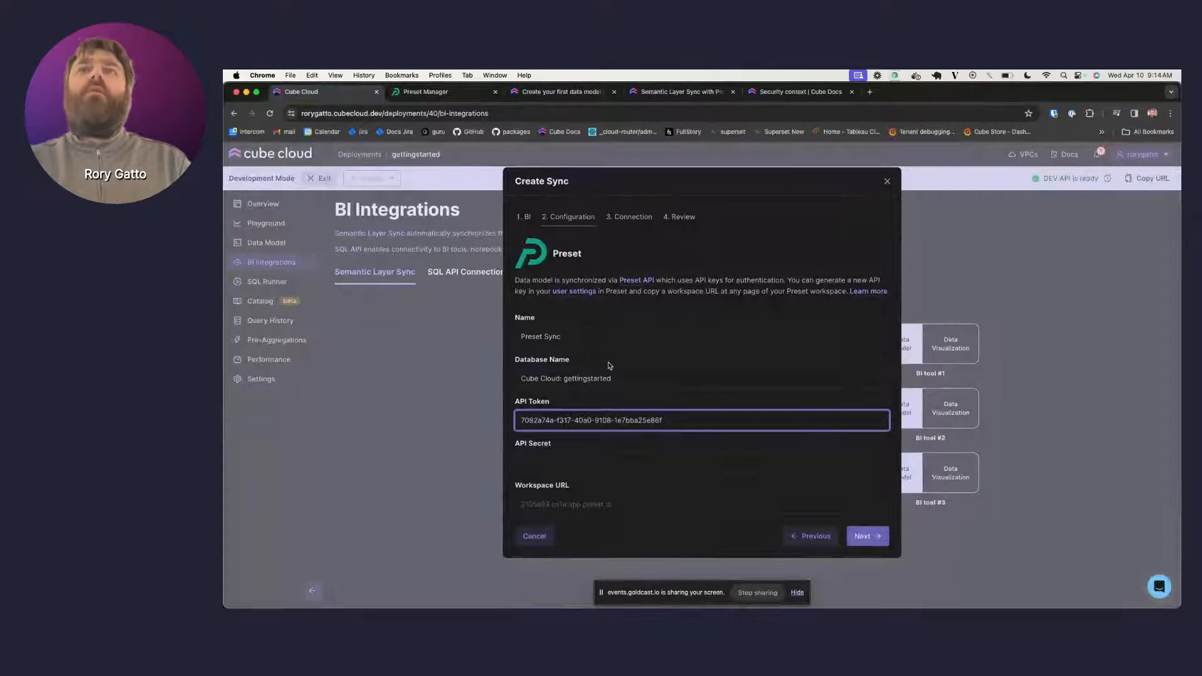
{"action": "left_click", "coordinate": [564, 456]}
{"action": "key", "text": "super+v"}
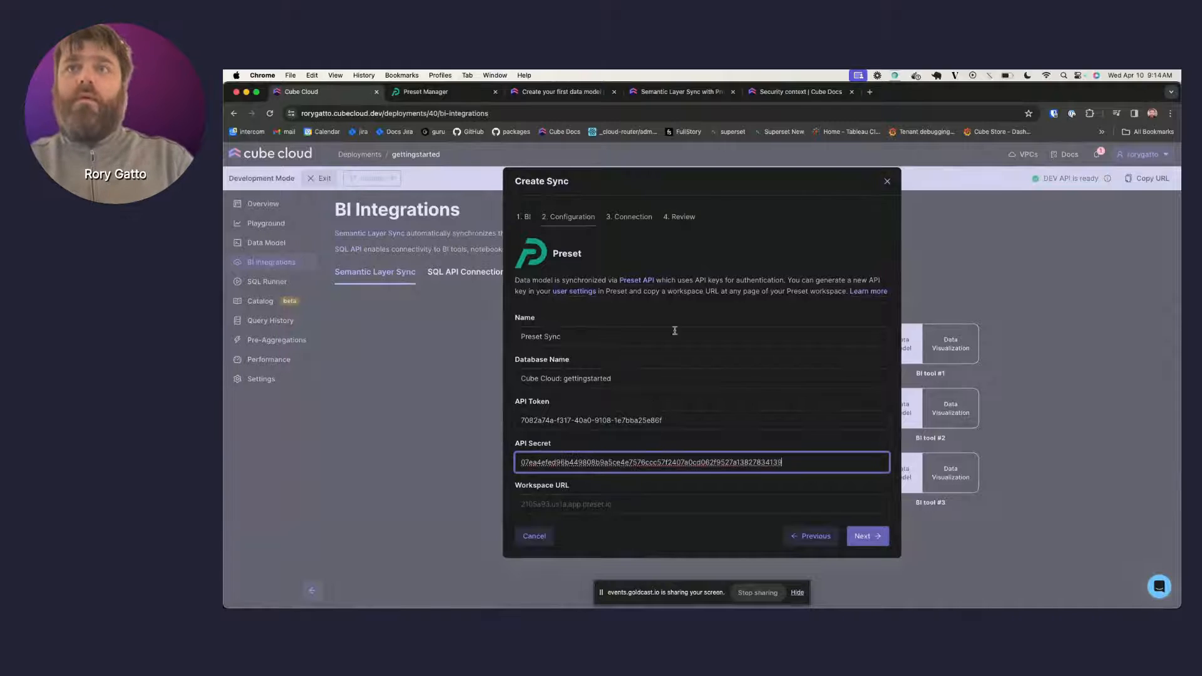
- Move to the workspace URL field and close Preset's new API key dialog
{"action": "left_click", "coordinate": [572, 509]}
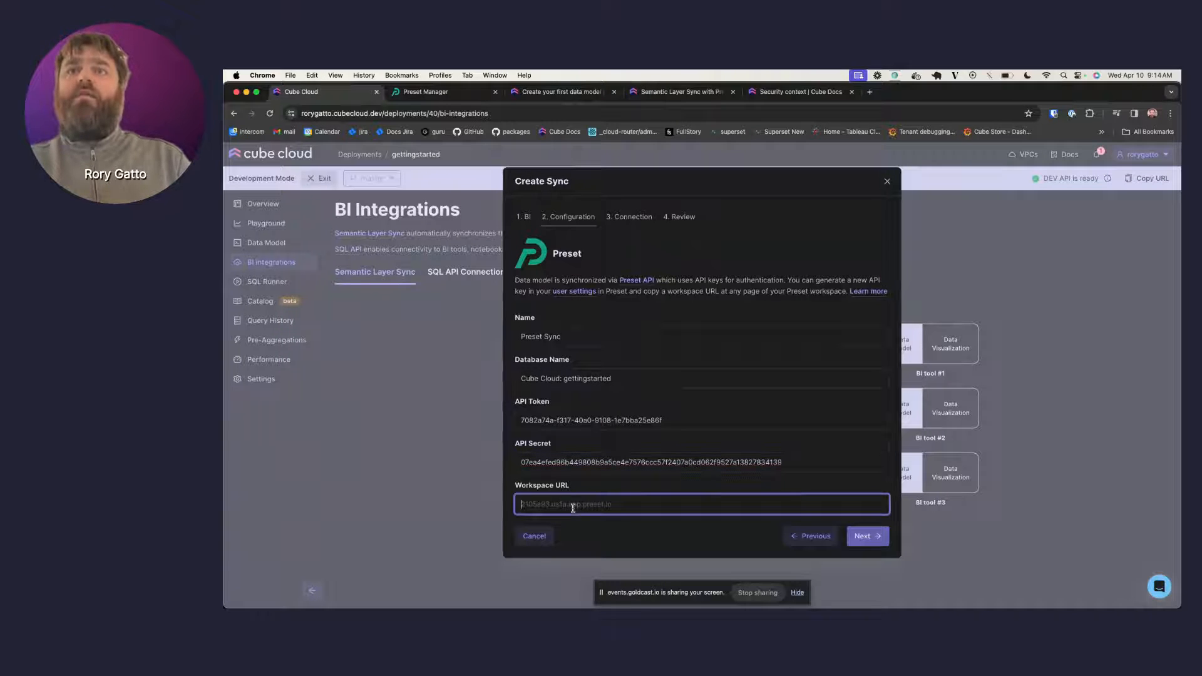
{"action": "left_click", "coordinate": [426, 91]}
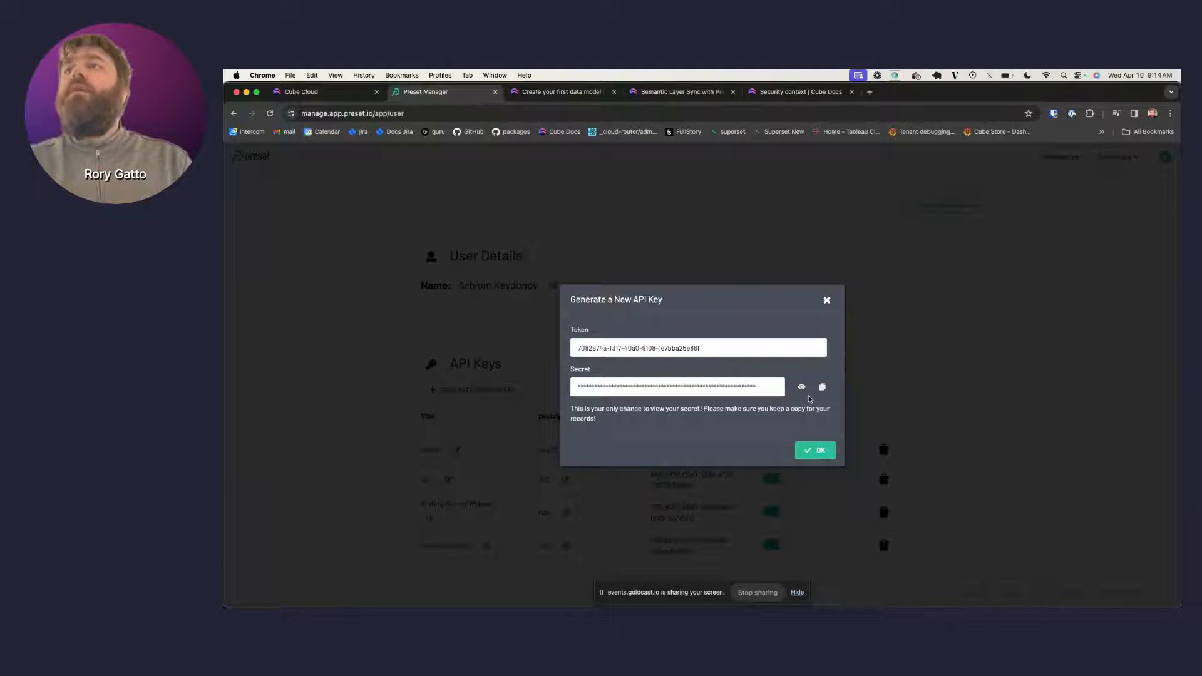
{"action": "left_click", "coordinate": [815, 451]}
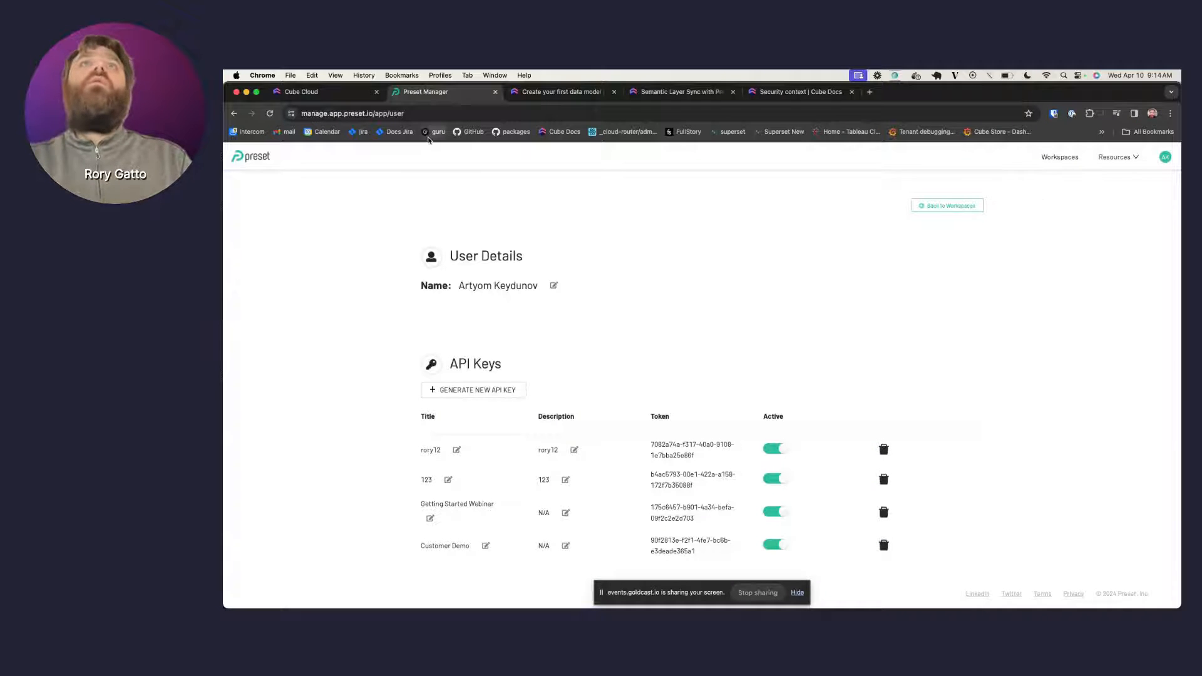
- Open Preset's Demo workspace and copy its host name from the address bar
{"action": "left_click", "coordinate": [257, 160]}
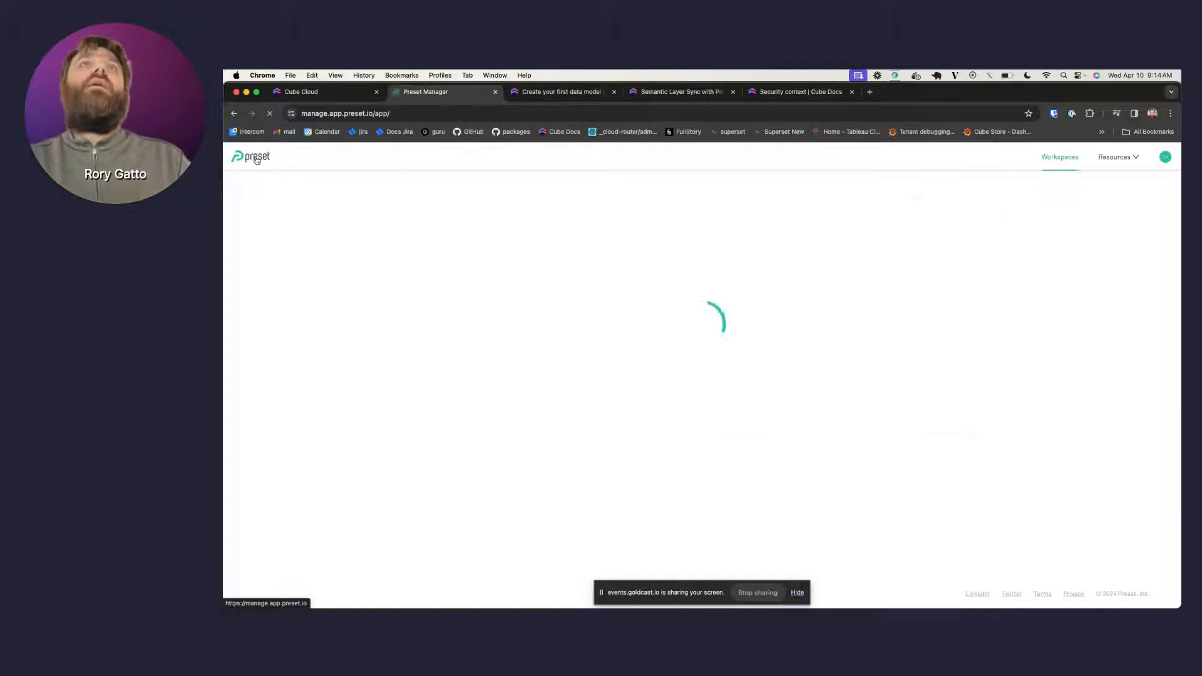
{"action": "left_click", "coordinate": [502, 276]}
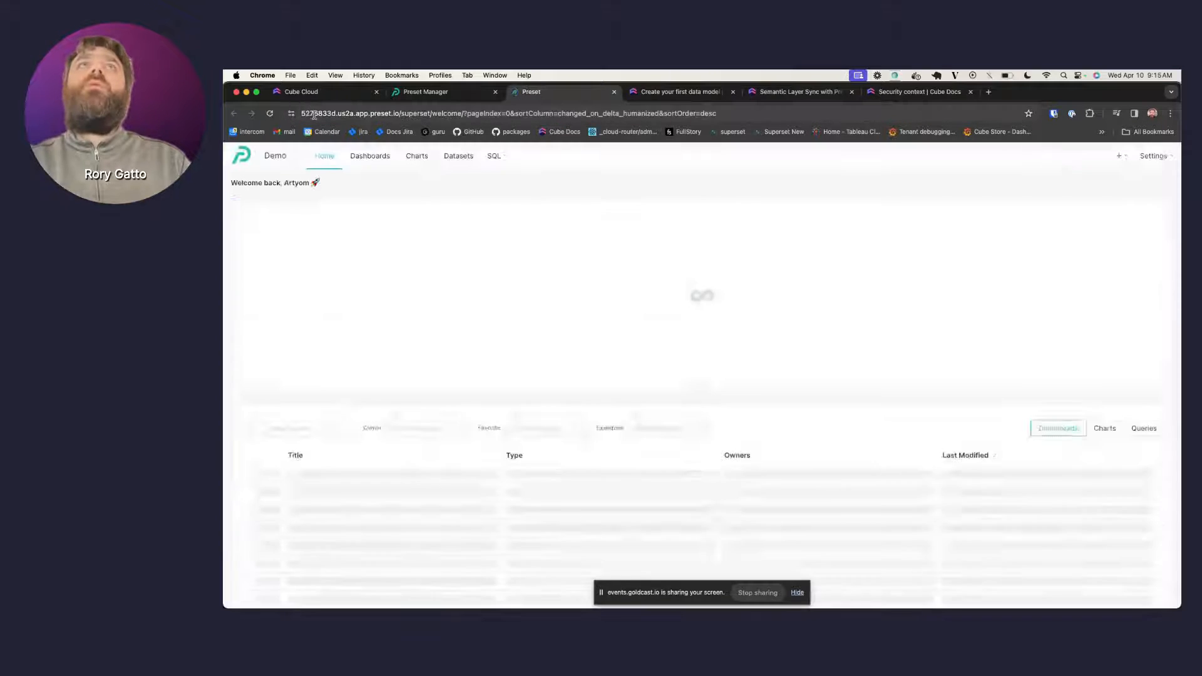
{"action": "left_click", "coordinate": [315, 115]}
{"action": "left_click", "coordinate": [315, 115]}
{"action": "double_click", "coordinate": [331, 113]}
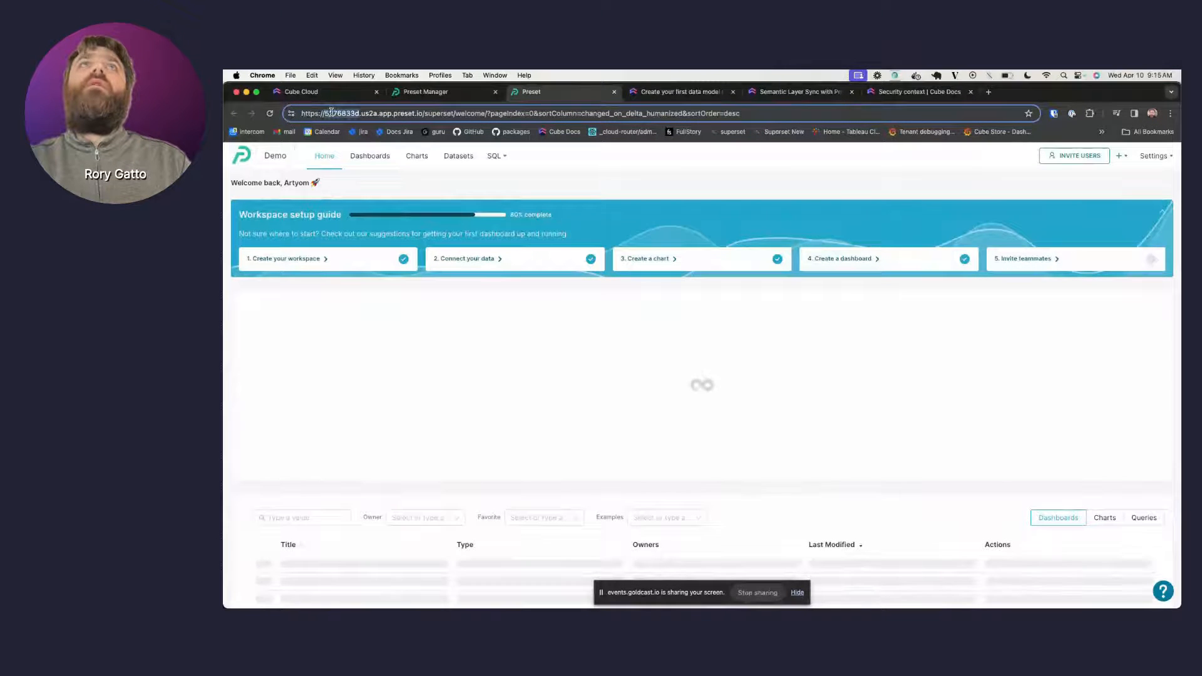
{"action": "left_click_drag", "start_coordinate": [331, 113], "coordinate": [418, 113]}
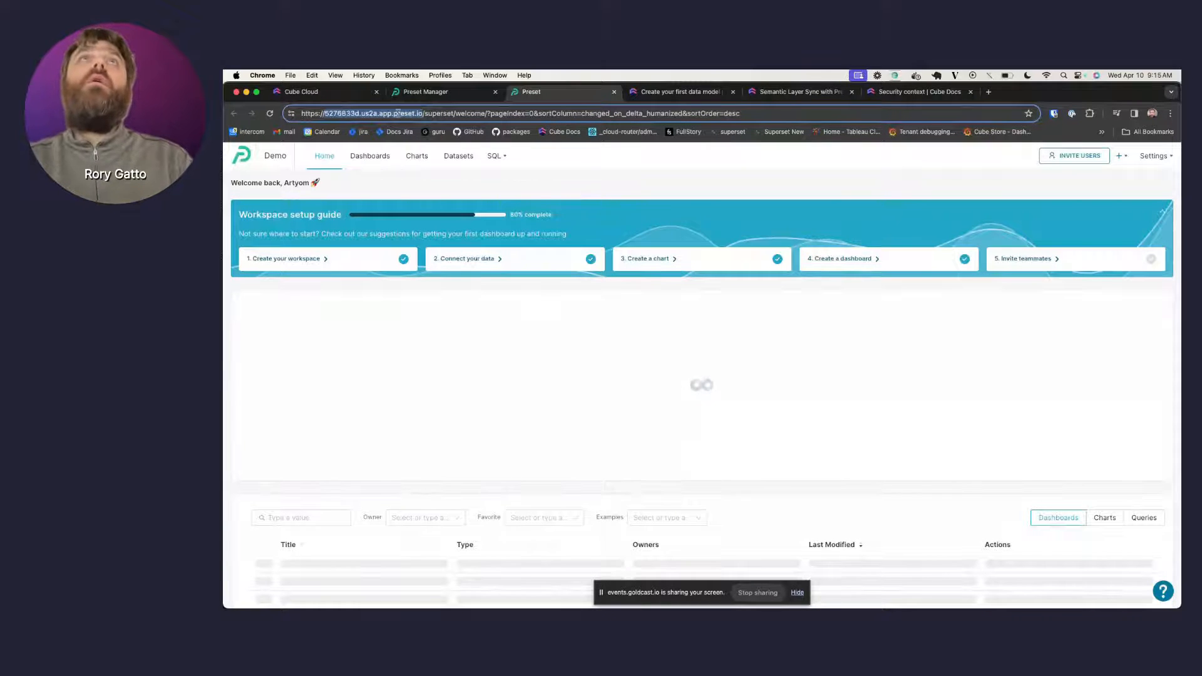
{"action": "left_click", "coordinate": [310, 93]}
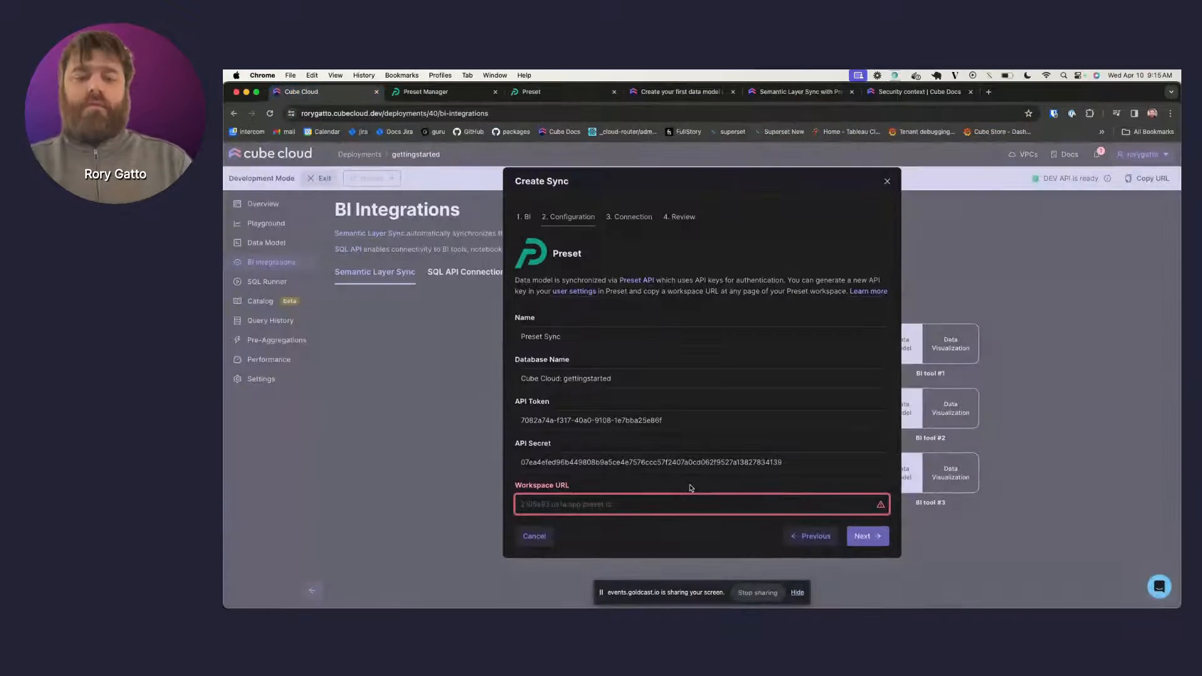
- Paste the Demo host as the Workspace URL, review the settings, and create the Preset Sync
{"action": "key", "text": "super+v"}
{"action": "left_click", "coordinate": [862, 537]}
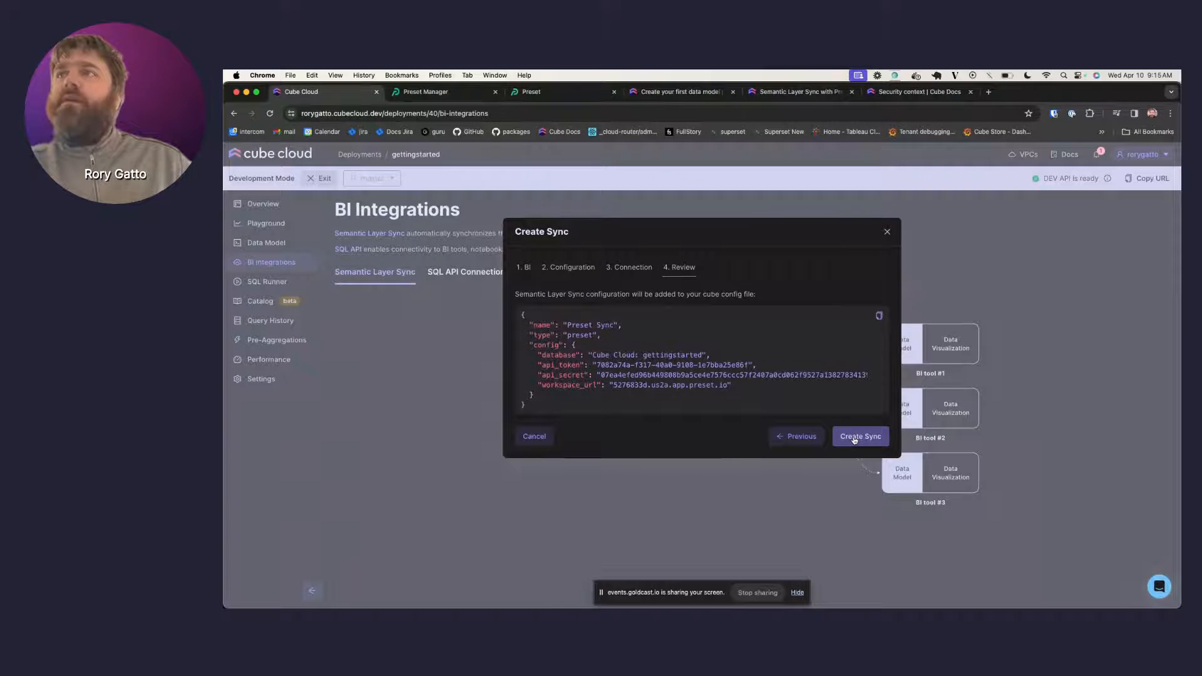
{"action": "left_click", "coordinate": [854, 438]}
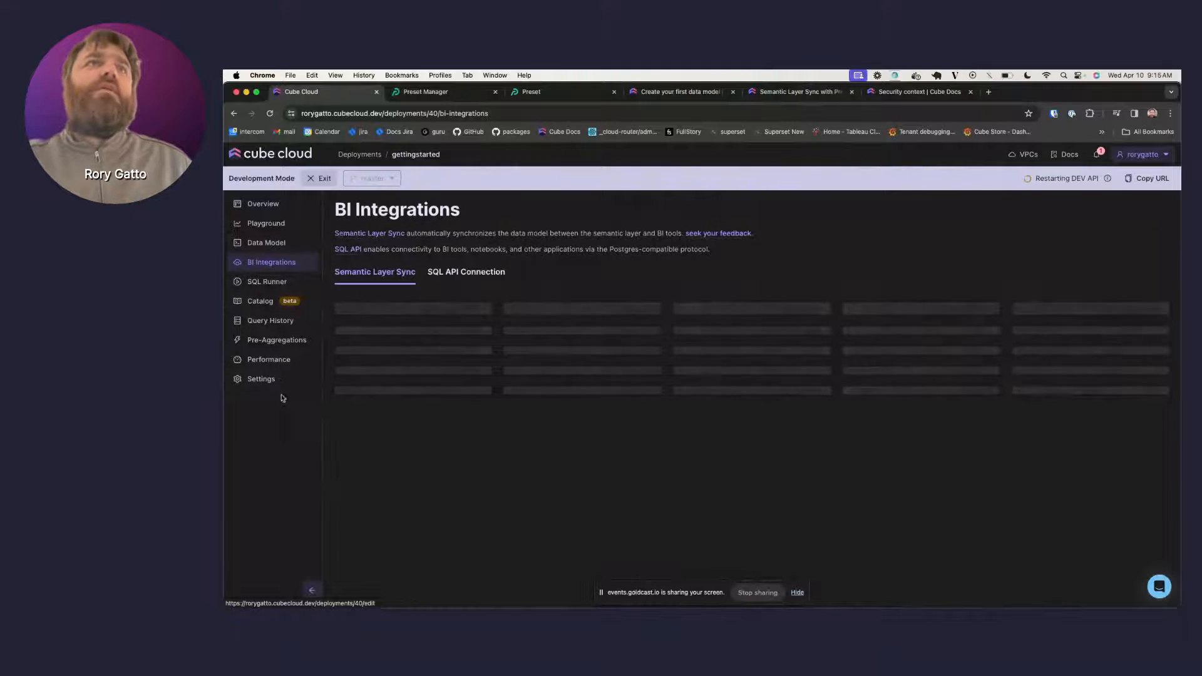
- Inspect the Preset sync configuration in cube.py, then return to BI Integrations
{"action": "left_click", "coordinate": [281, 248]}
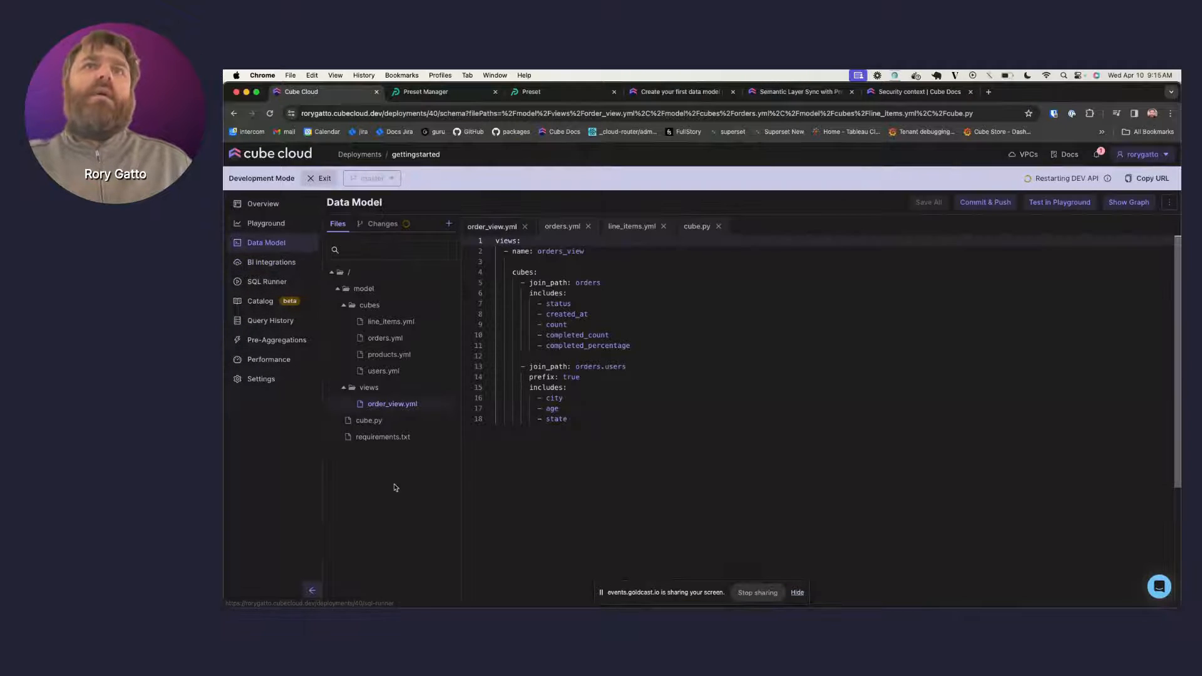
{"action": "left_click", "coordinate": [378, 423]}
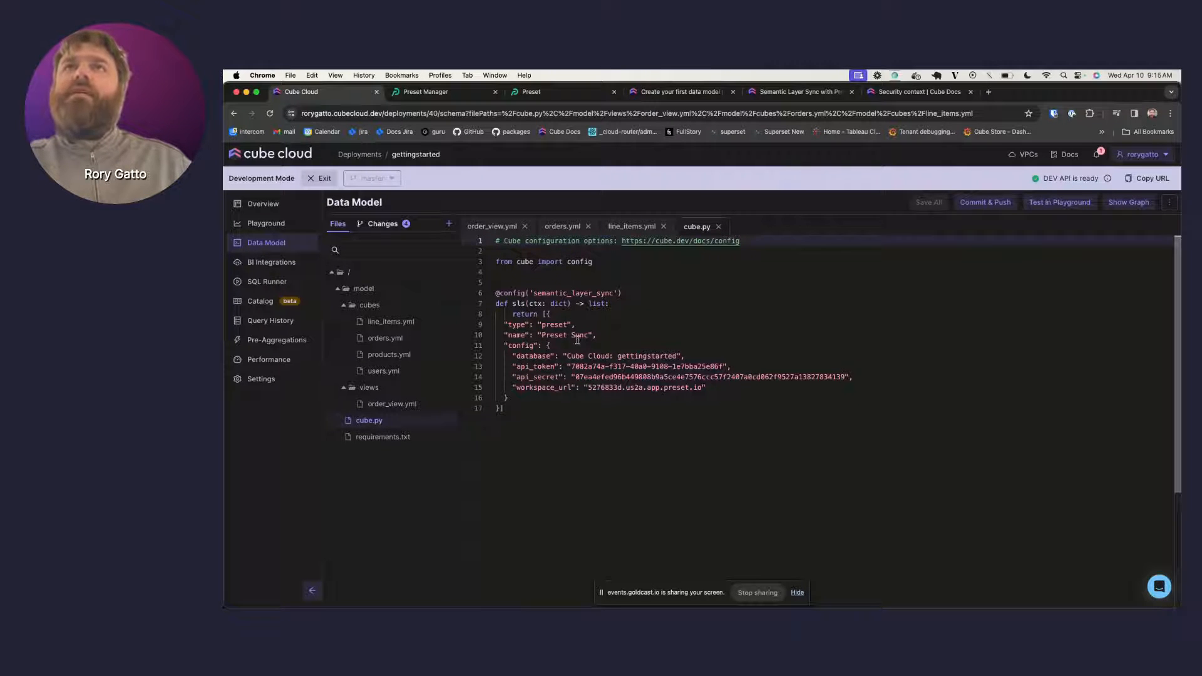
{"action": "left_click", "coordinate": [271, 263]}
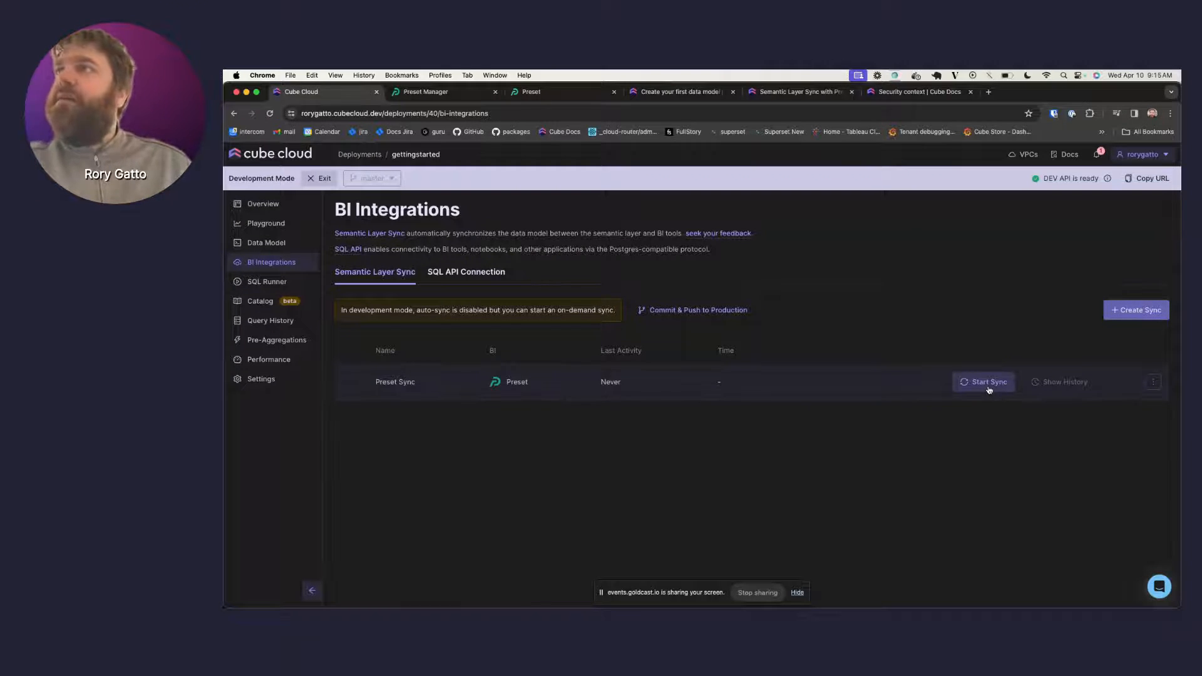
- Start the Preset Sync, then go to the Playground with the orders-by-city query
{"action": "left_click", "coordinate": [987, 383]}
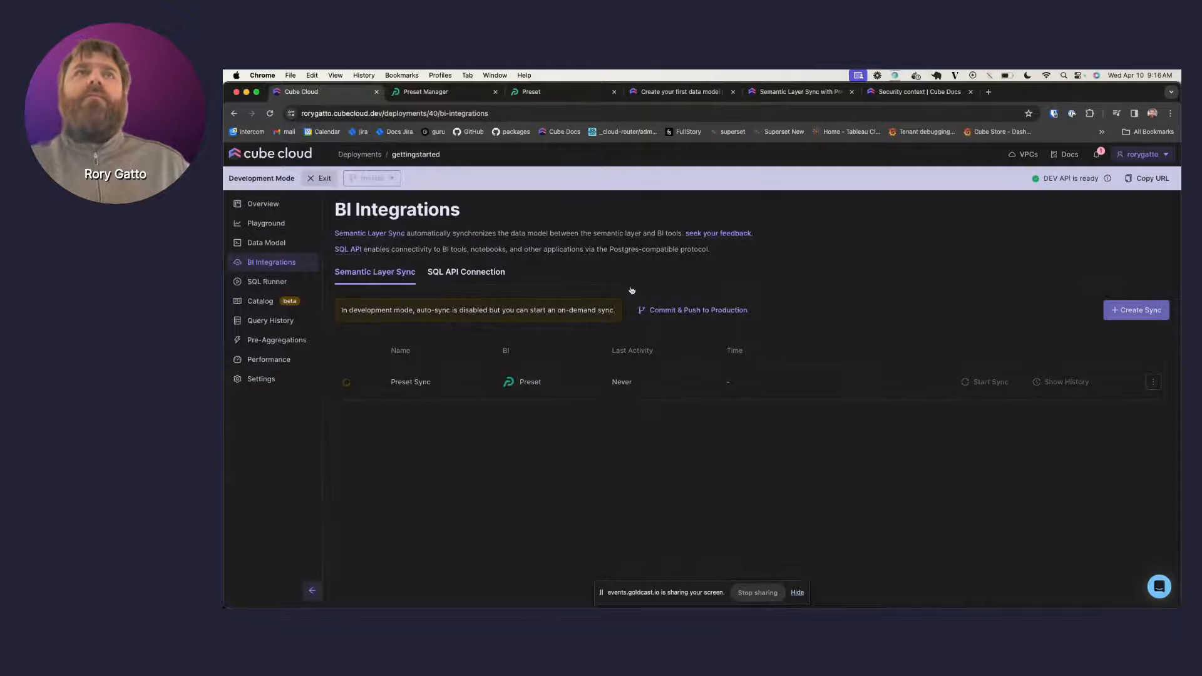
{"action": "left_click", "coordinate": [263, 244]}
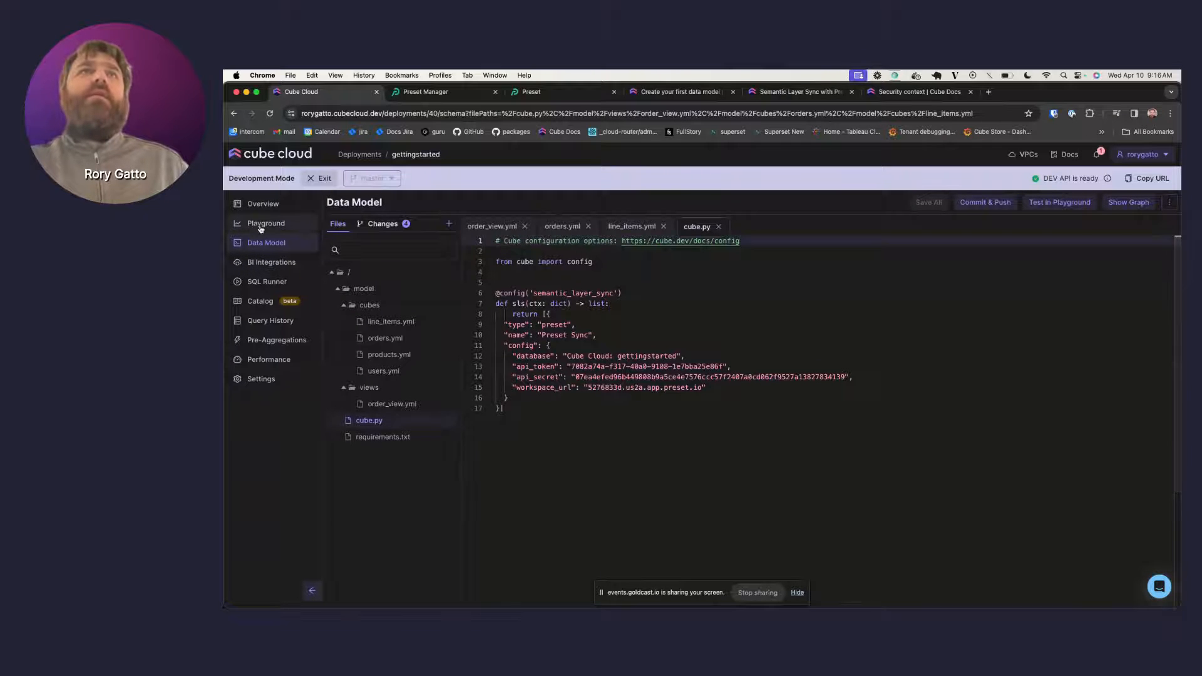
{"action": "left_click", "coordinate": [285, 224]}
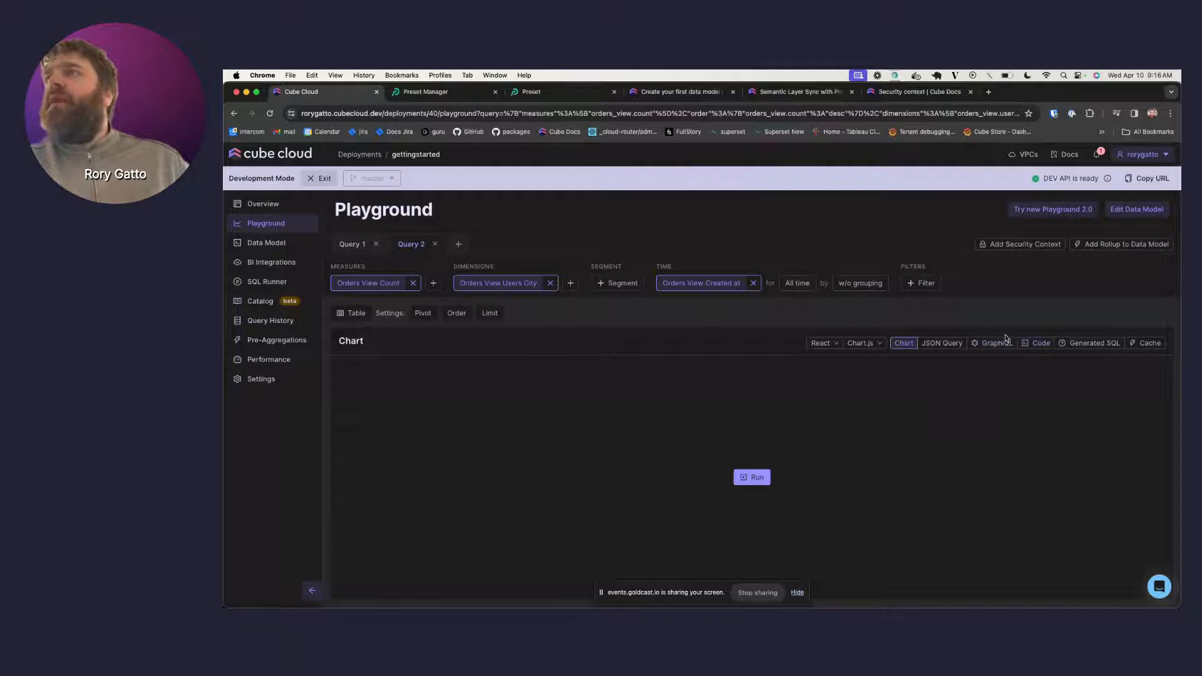
- Confirm the generated SQL uses no pre-aggregation, then run the query (Seattle 1435, Mountain View 1389)
{"action": "left_click", "coordinate": [1086, 343]}
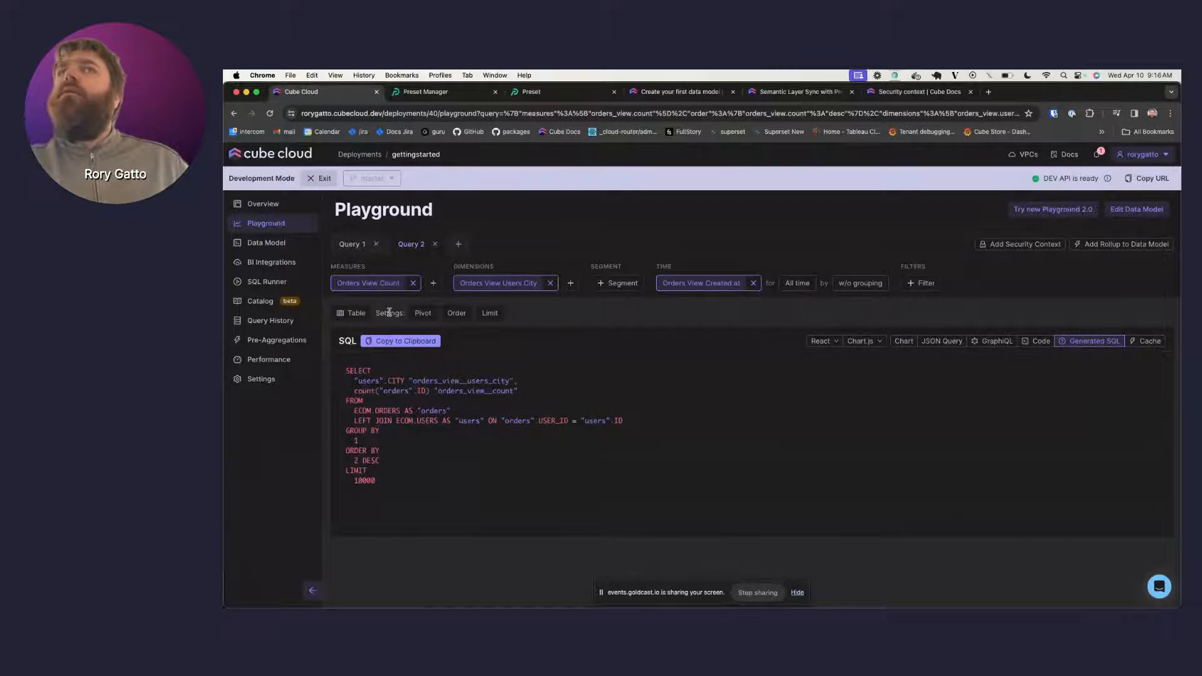
{"action": "left_click", "coordinate": [903, 341]}
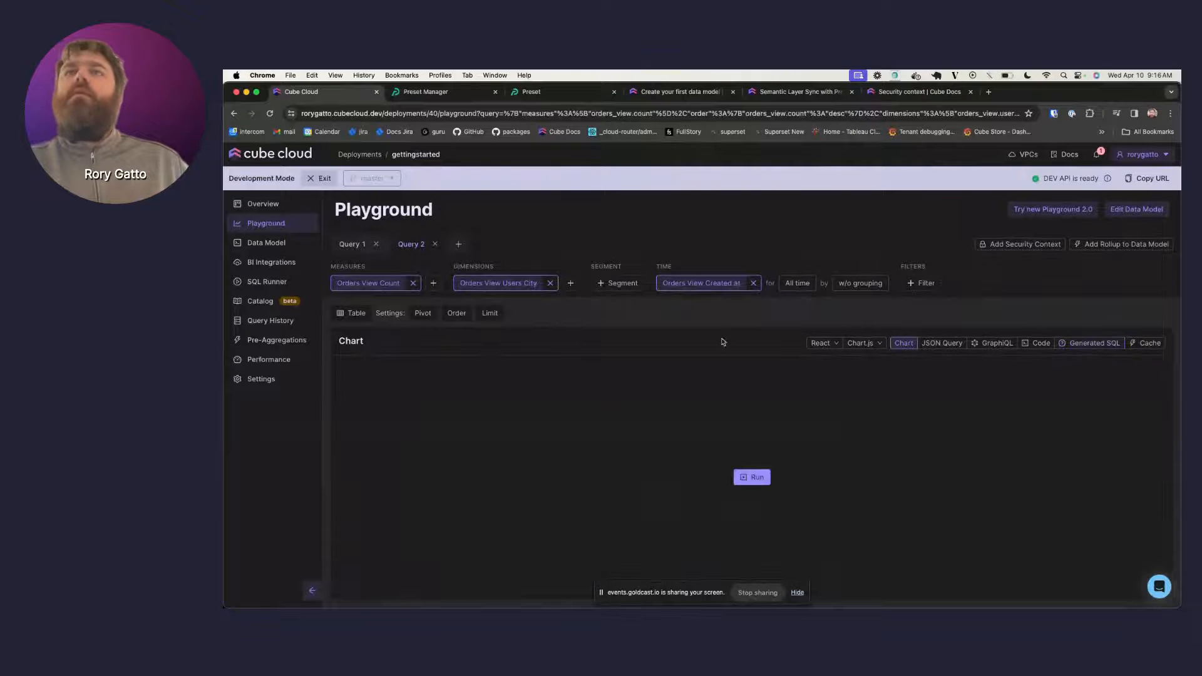
{"action": "left_click", "coordinate": [753, 477]}
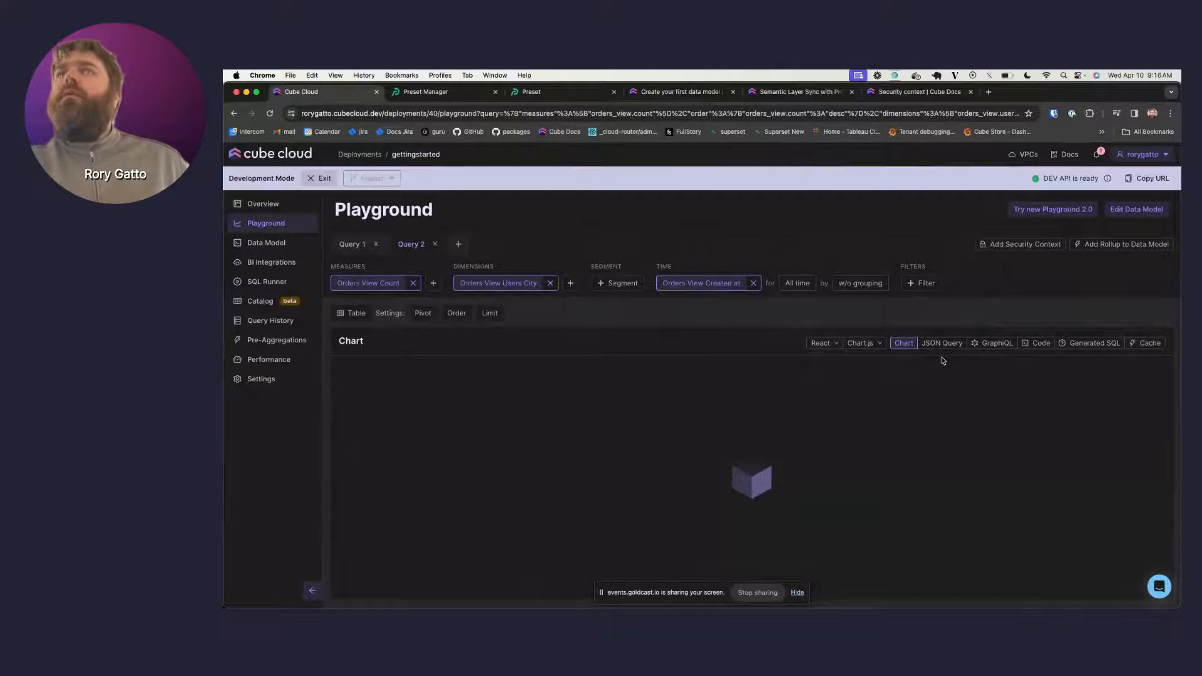
{"action": "left_click", "coordinate": [353, 315]}
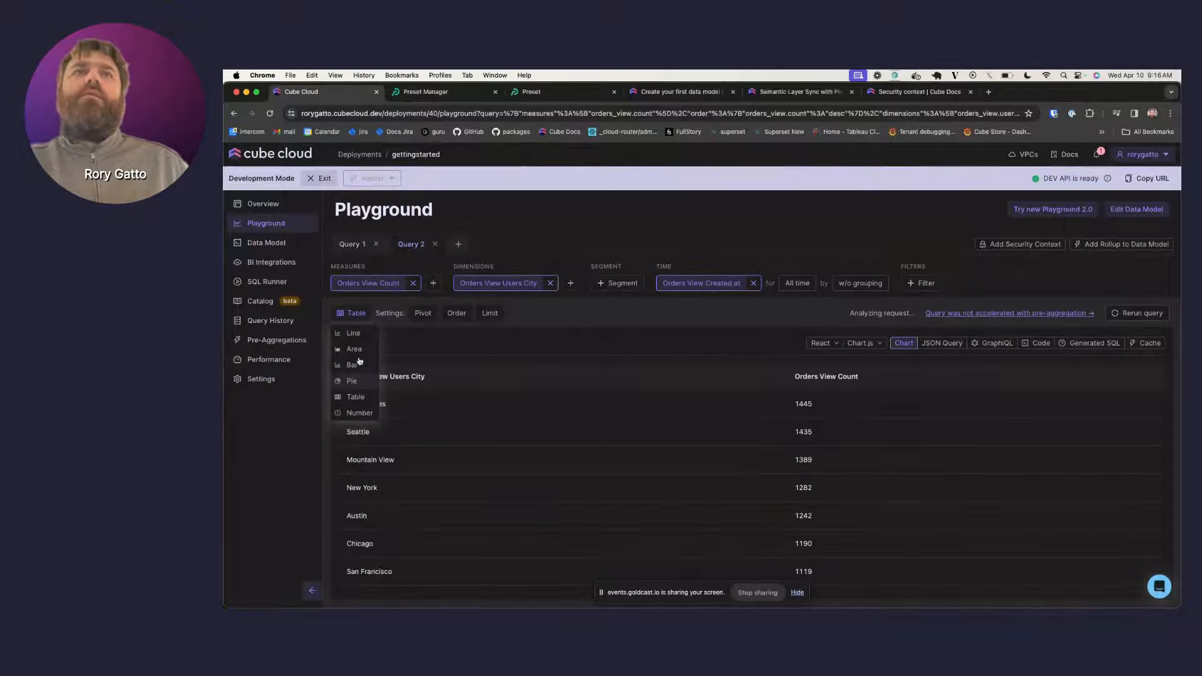
- Show Query 2 as a line chart, rerun it, and keep React as the code framework
{"action": "left_click", "coordinate": [352, 333]}
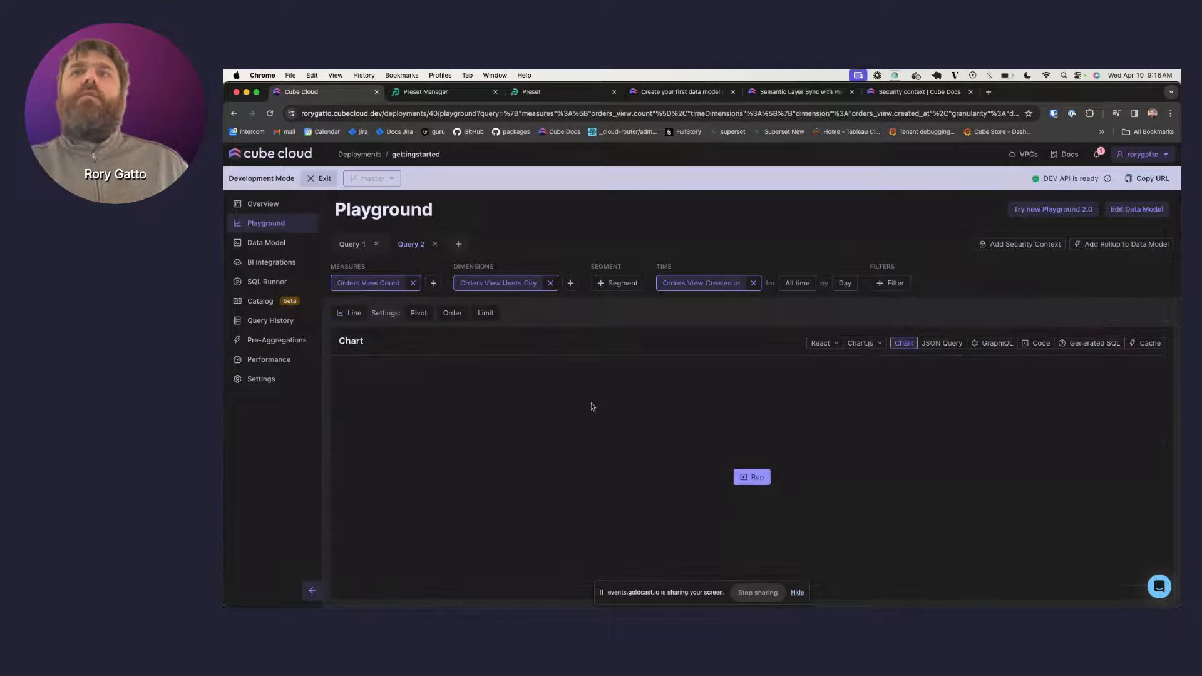
{"action": "left_click", "coordinate": [755, 479]}
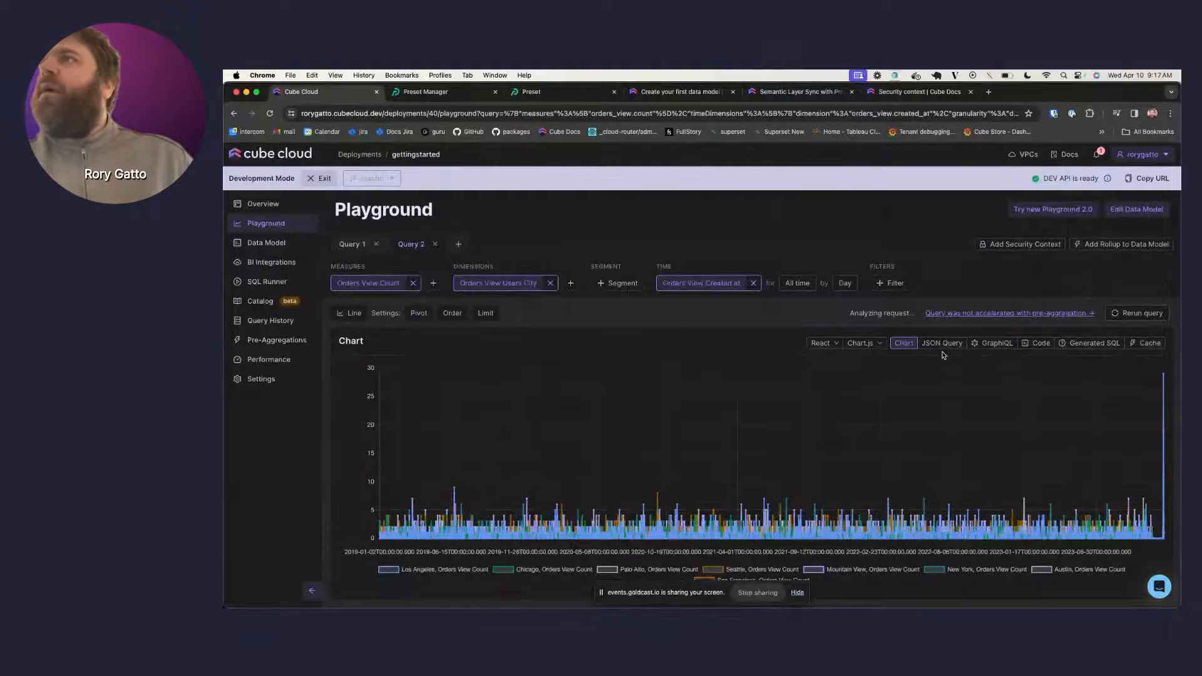
{"action": "left_click", "coordinate": [820, 343]}
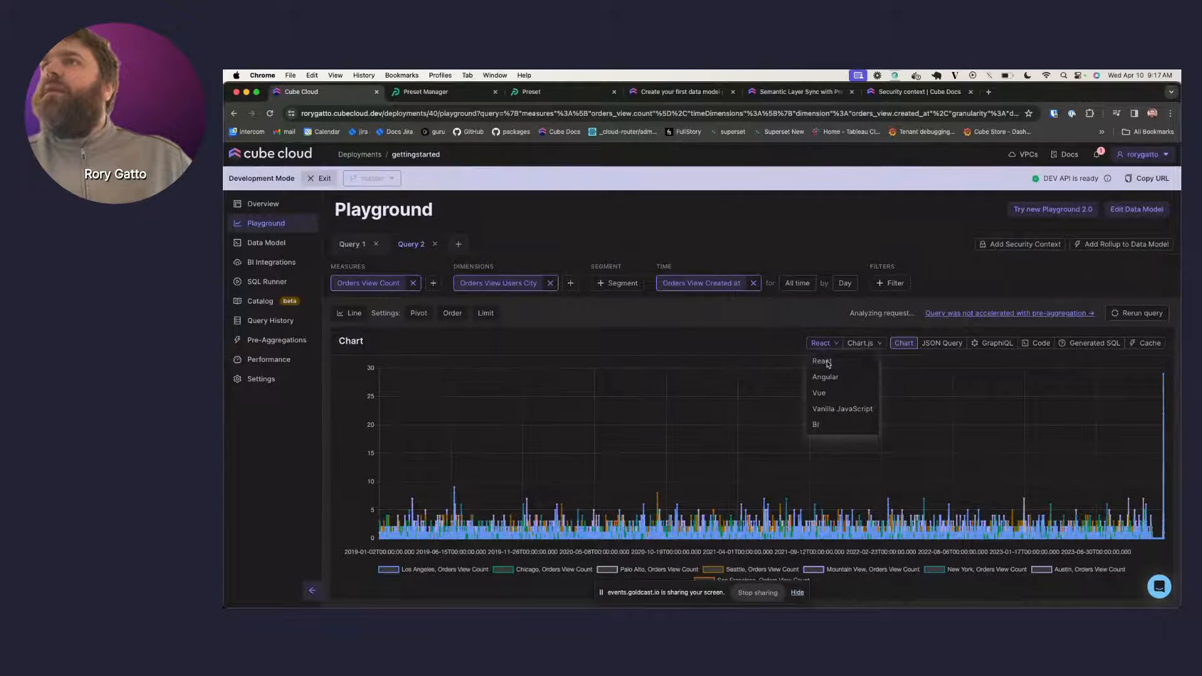
{"action": "left_click", "coordinate": [826, 363]}
{"action": "left_click", "coordinate": [824, 344]}
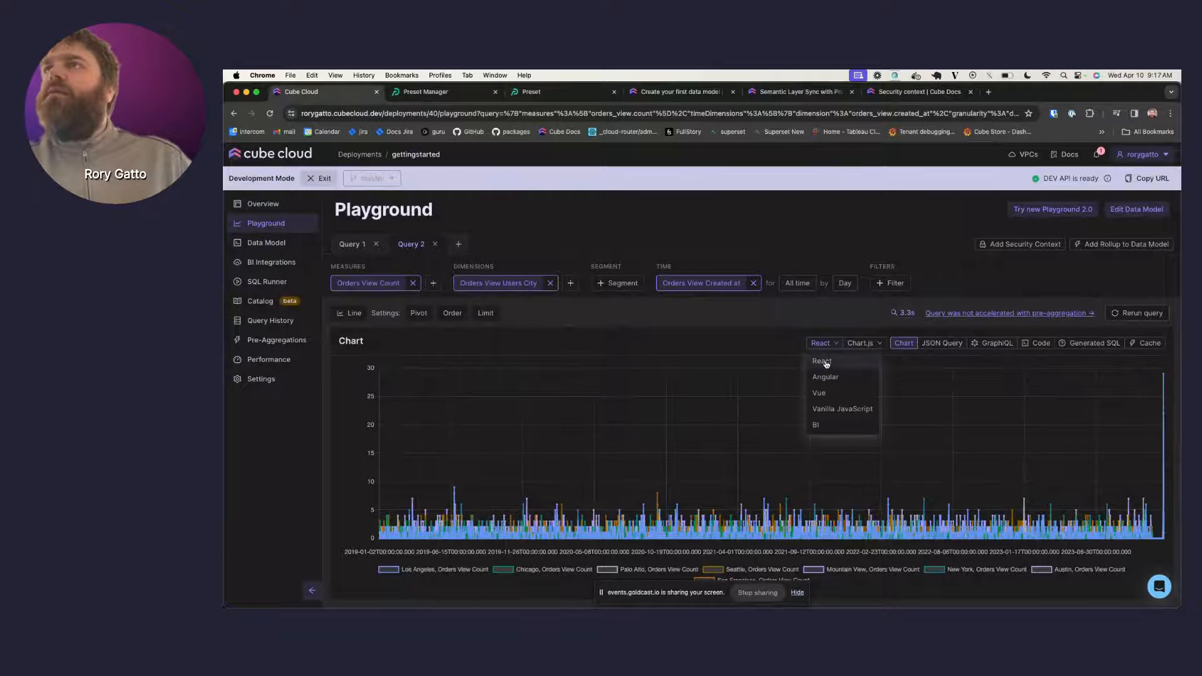
{"action": "left_click", "coordinate": [814, 360]}
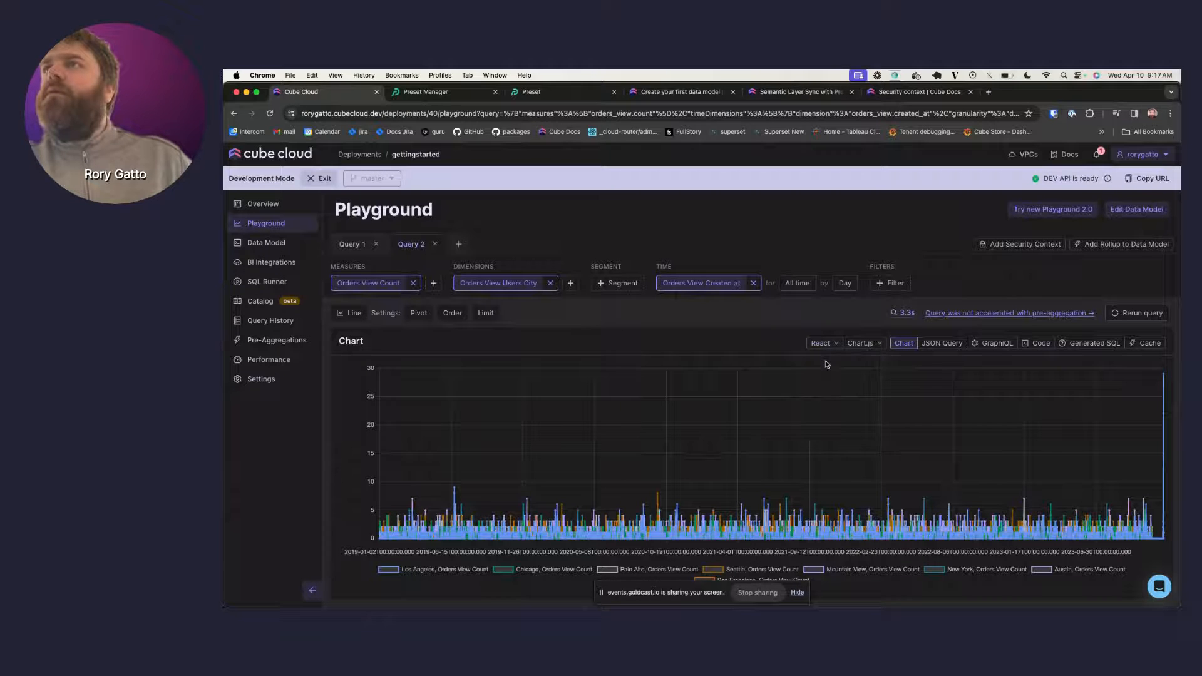
- Display the generated React and Chart.js code and scroll through it
{"action": "left_click", "coordinate": [1039, 343]}
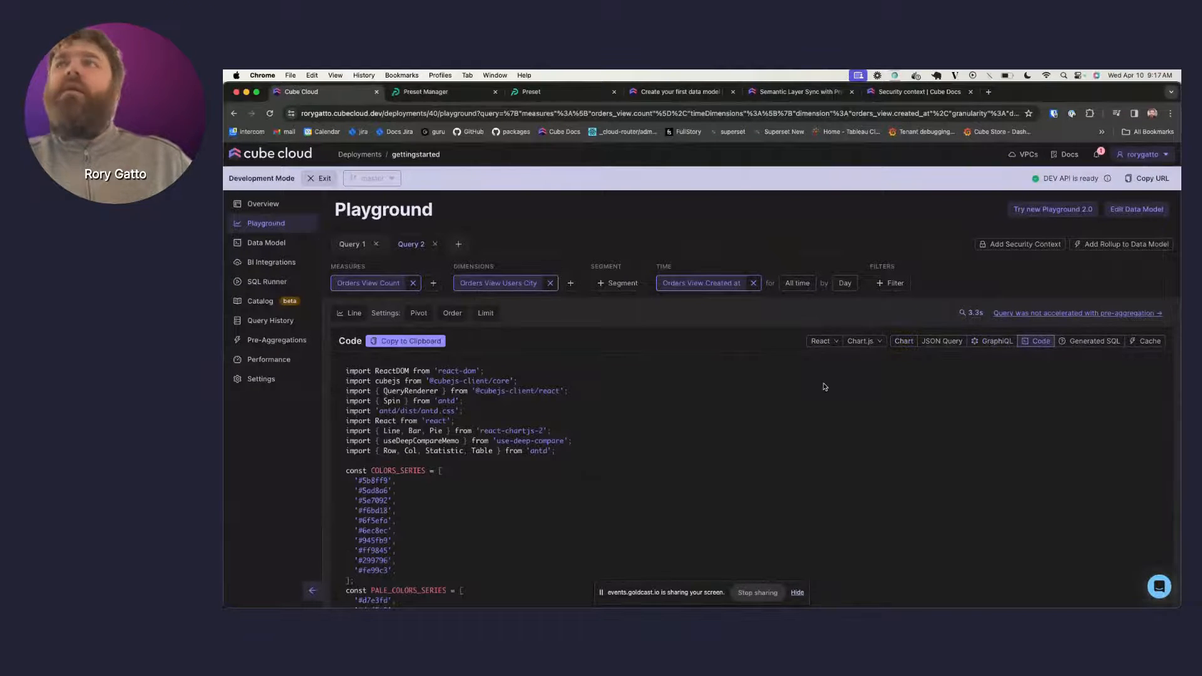
{"action": "scroll", "coordinate": [824, 386], "scroll_direction": "down", "scroll_amount": 15}
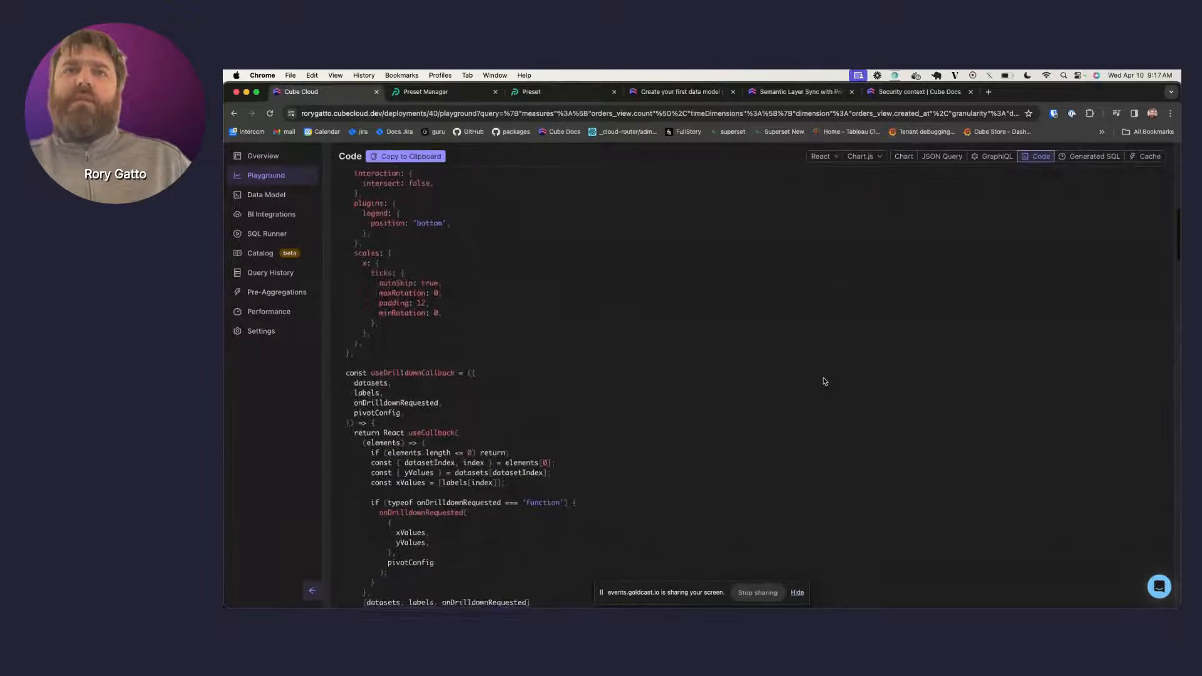
{"action": "scroll", "coordinate": [824, 381], "scroll_direction": "down", "scroll_amount": 10}
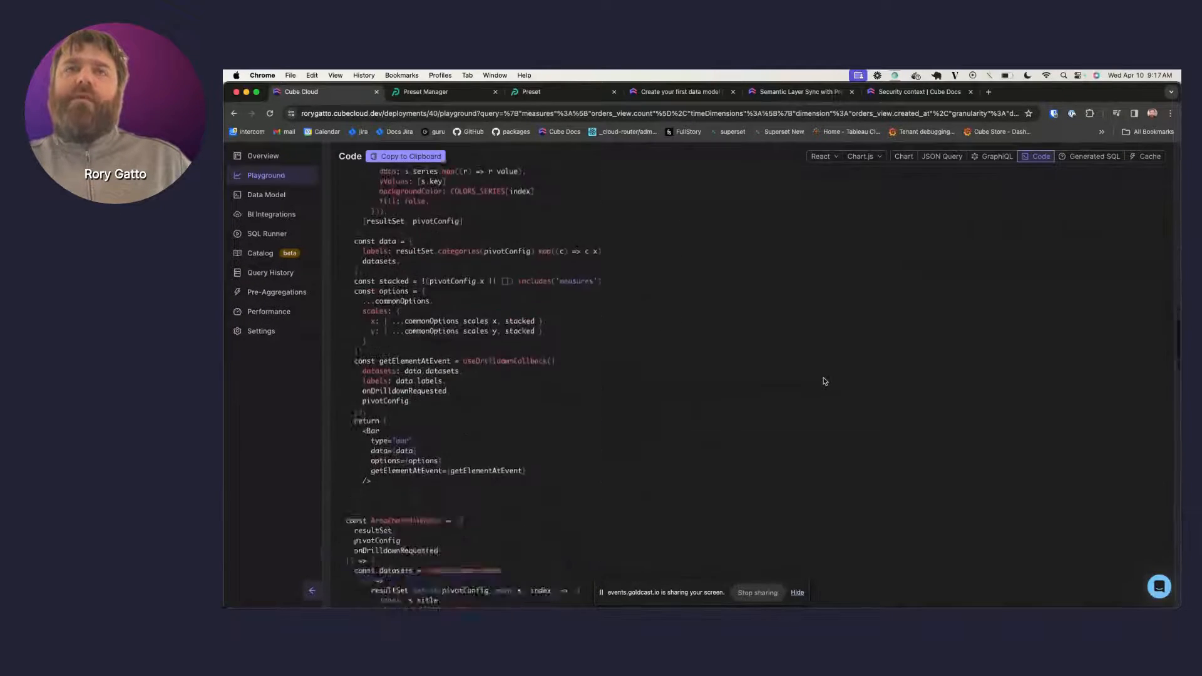
{"action": "scroll", "coordinate": [824, 381], "scroll_direction": "up", "scroll_amount": 20}
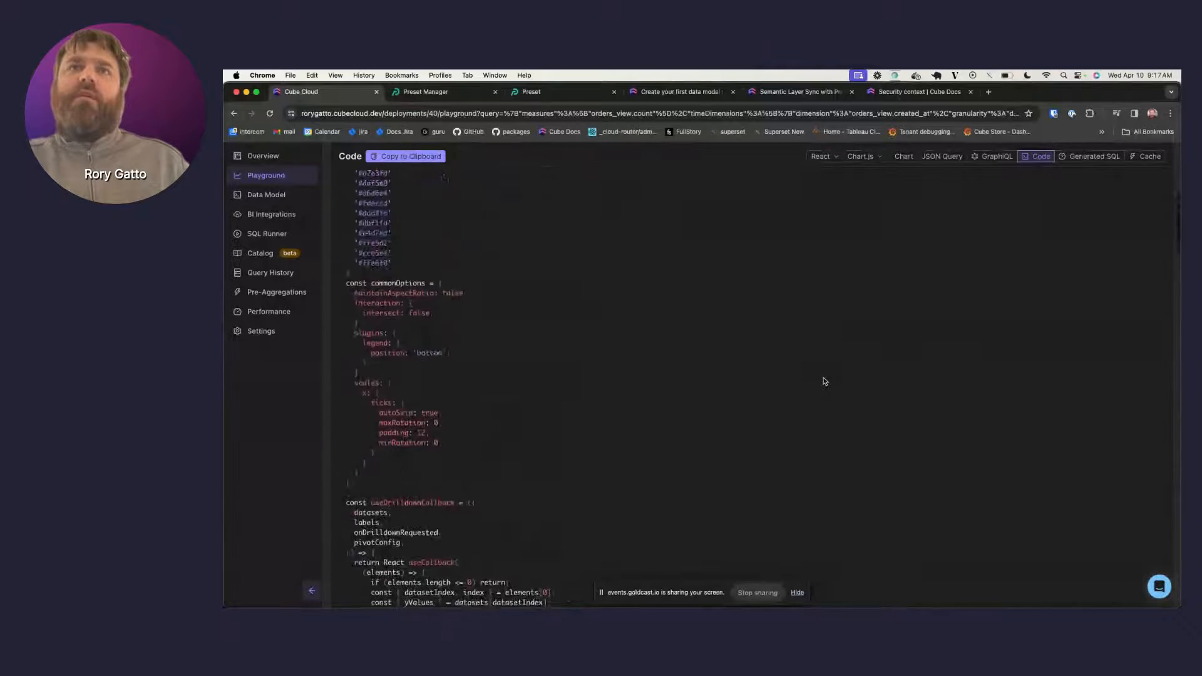
{"action": "scroll", "coordinate": [824, 381], "scroll_direction": "up", "scroll_amount": 5}
{"action": "left_click", "coordinate": [820, 340]}
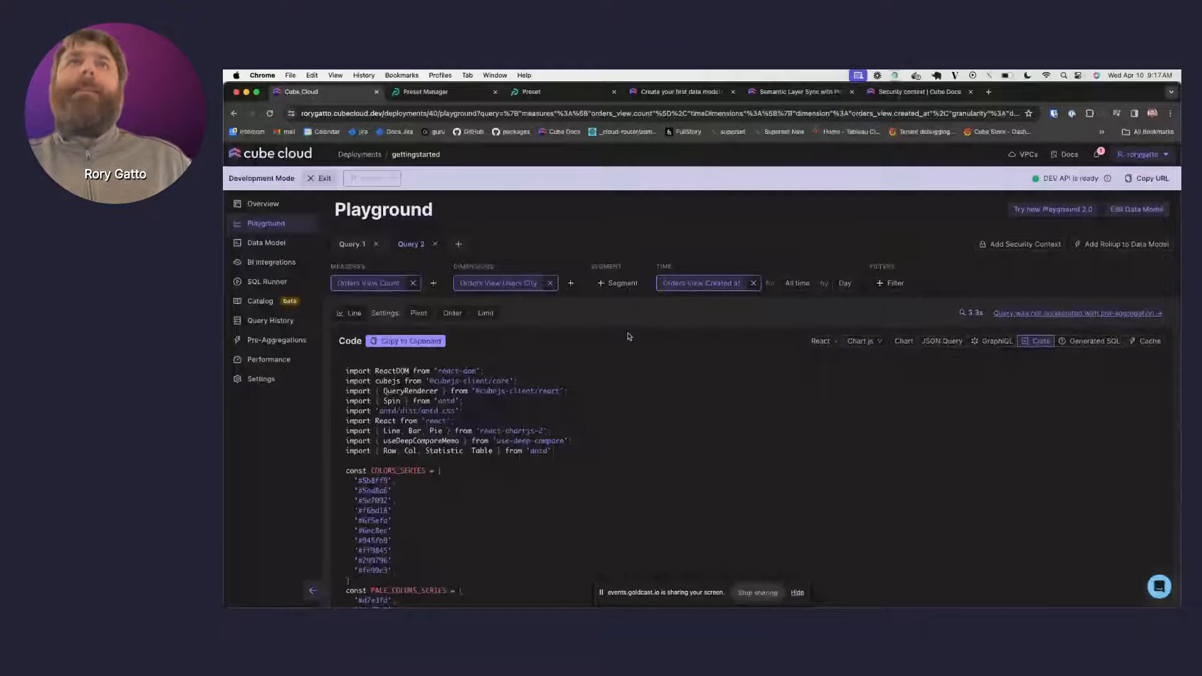
- Start an on-demand Preset Sync from the BI Integrations page
{"action": "left_click", "coordinate": [276, 265]}
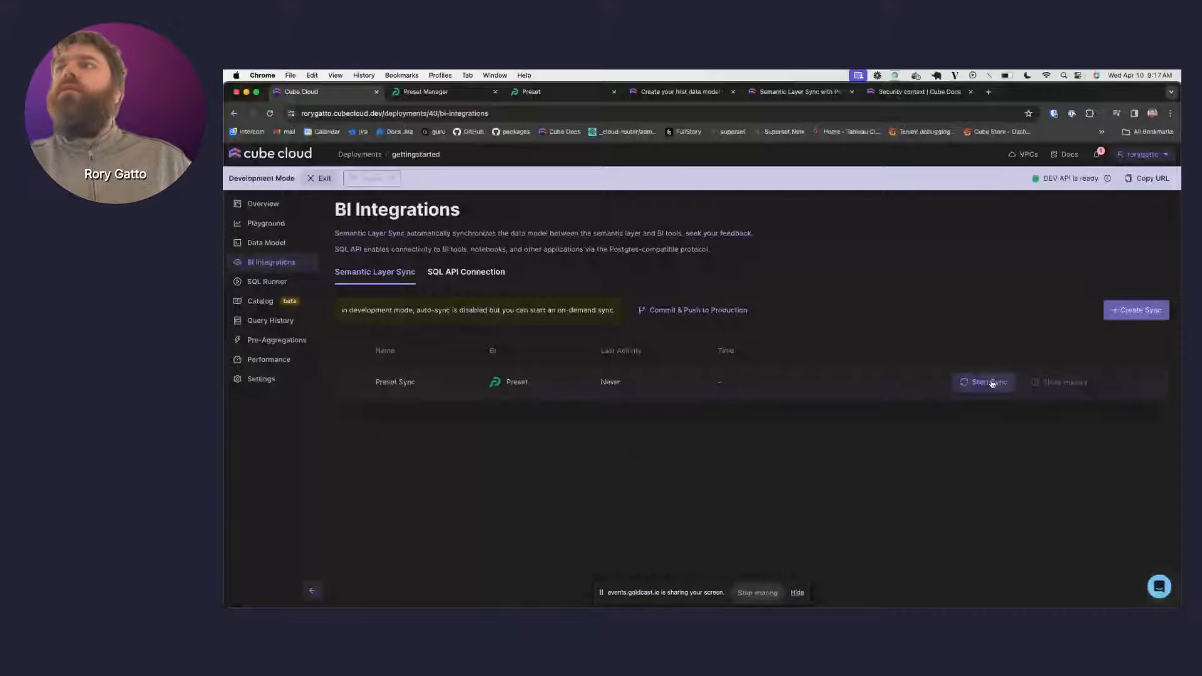
{"action": "left_click", "coordinate": [991, 382]}
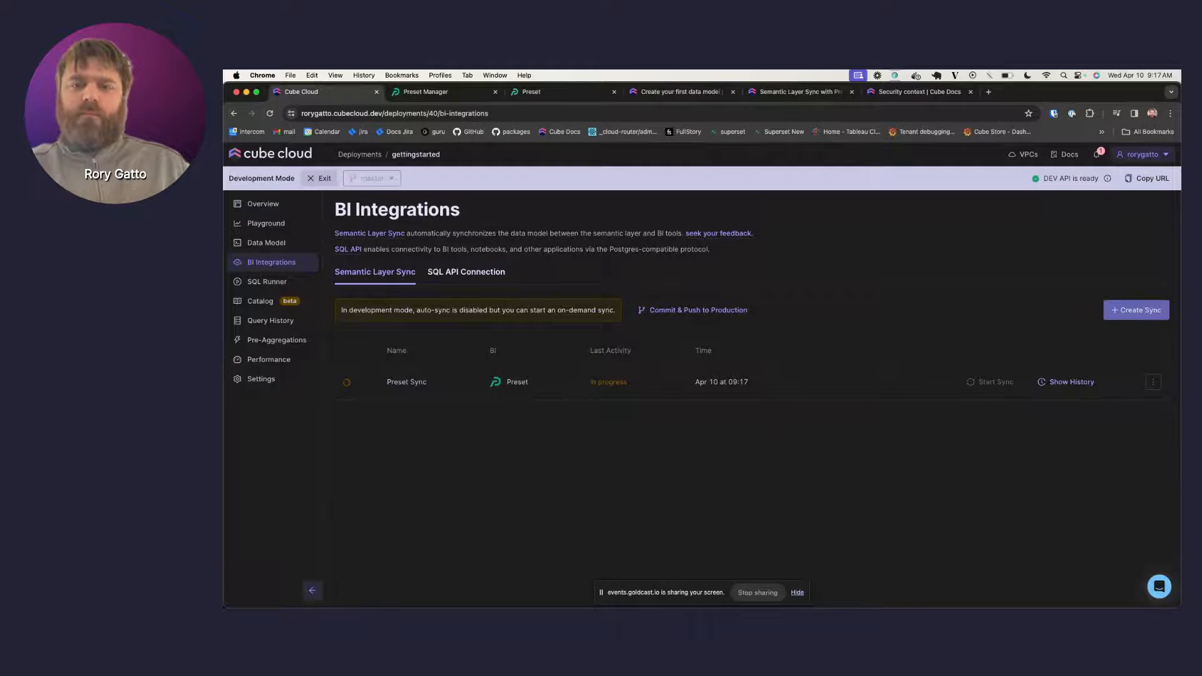
{"action": "key", "text": "super+Tab"}
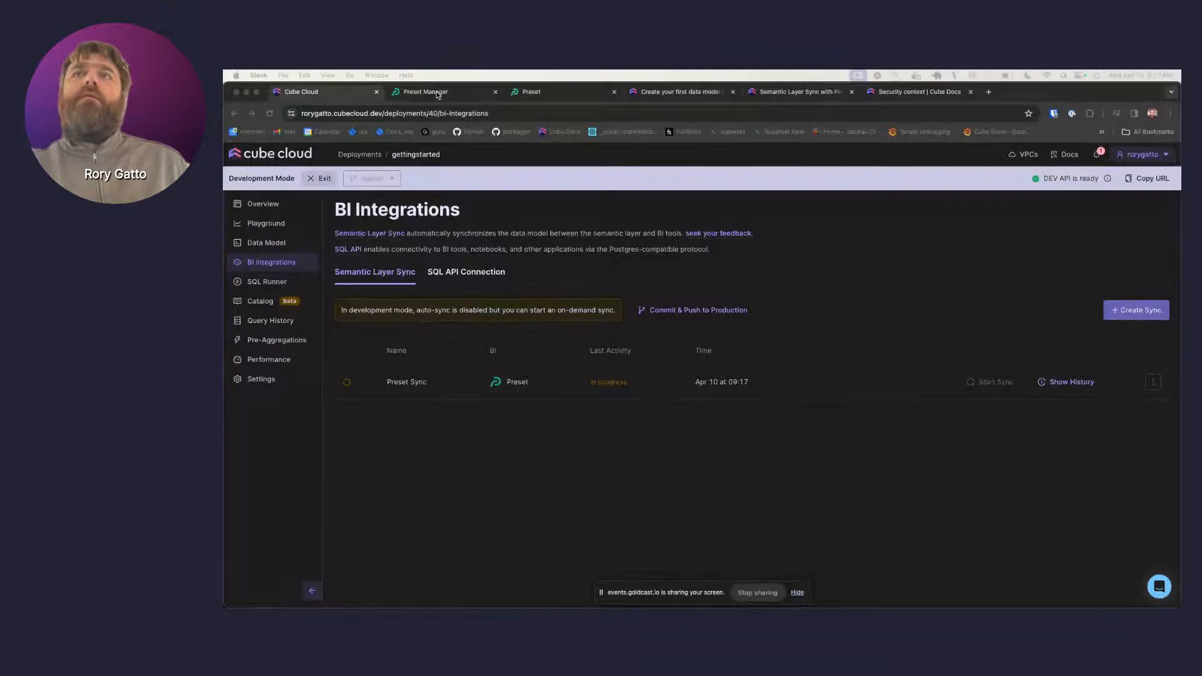
- Open Preset's Datasets list and confirm orders_view, users, products, orders and line_items arrived
{"action": "left_click", "coordinate": [536, 94]}
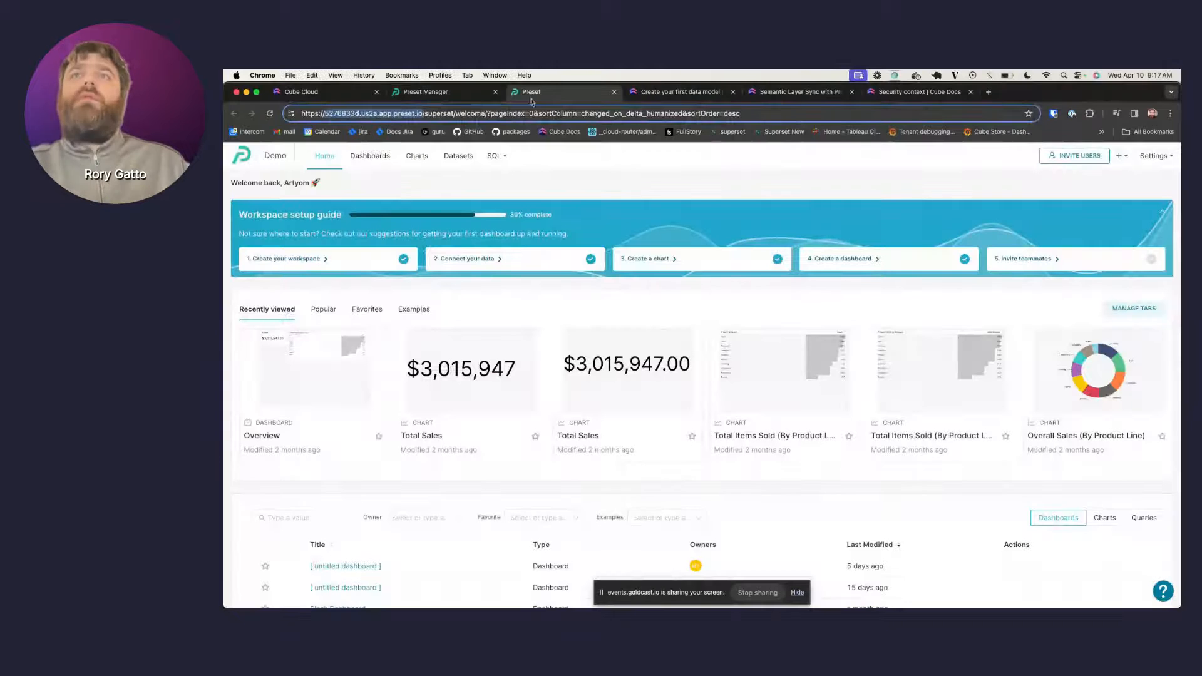
{"action": "scroll", "coordinate": [486, 413], "scroll_direction": "down", "scroll_amount": 1}
{"action": "scroll", "coordinate": [577, 281], "scroll_direction": "up", "scroll_amount": 1}
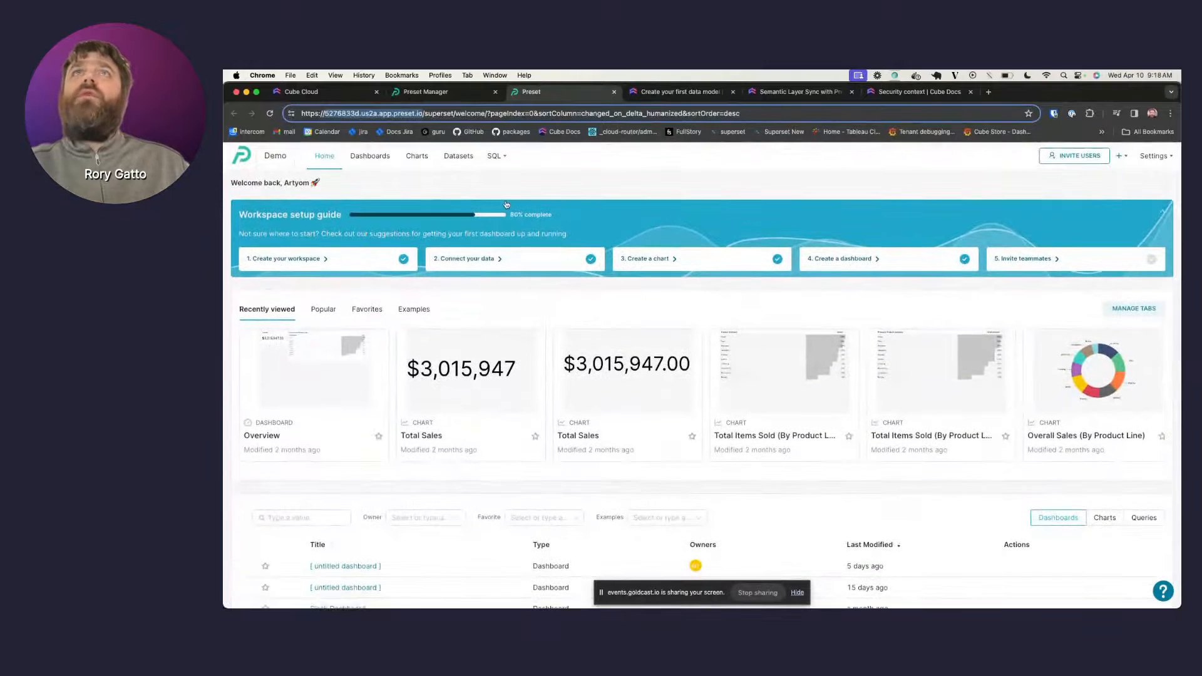
{"action": "left_click", "coordinate": [463, 168]}
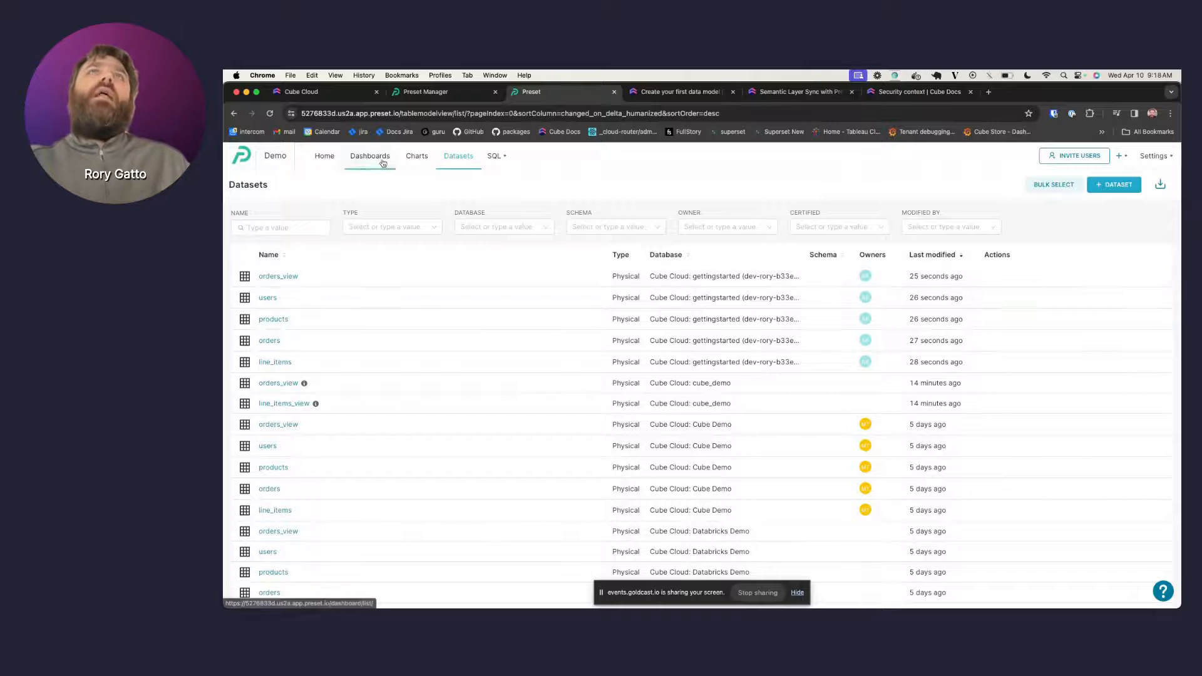
{"action": "left_click", "coordinate": [459, 93]}
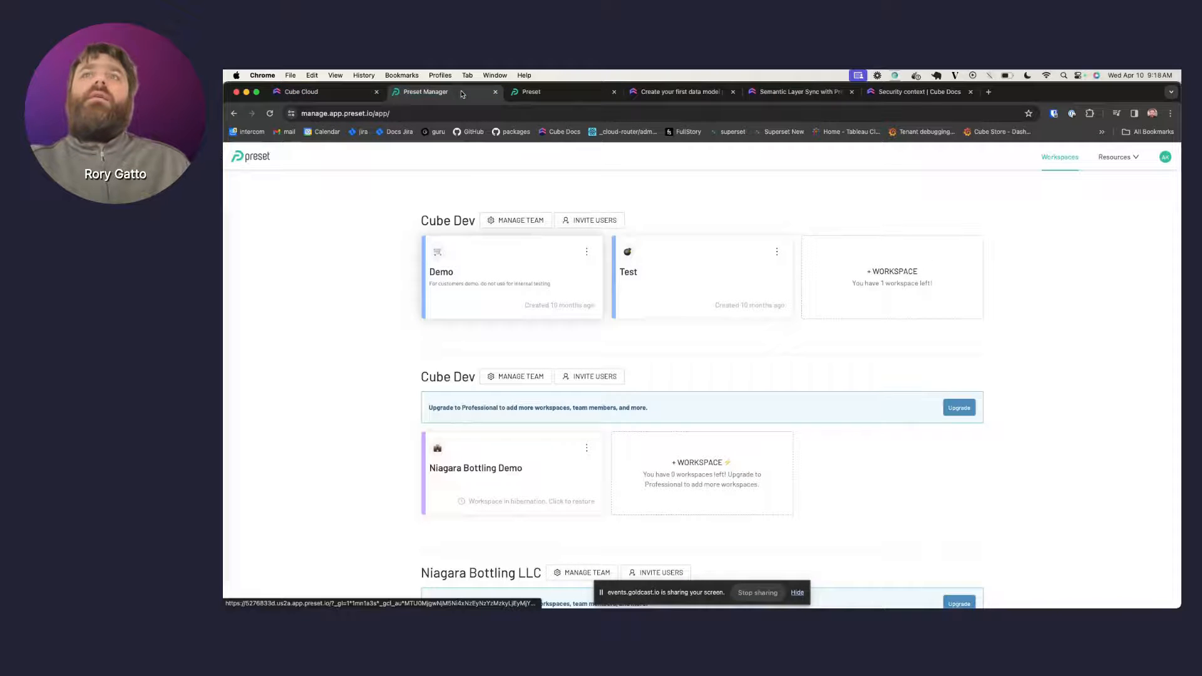
{"action": "left_click", "coordinate": [300, 93]}
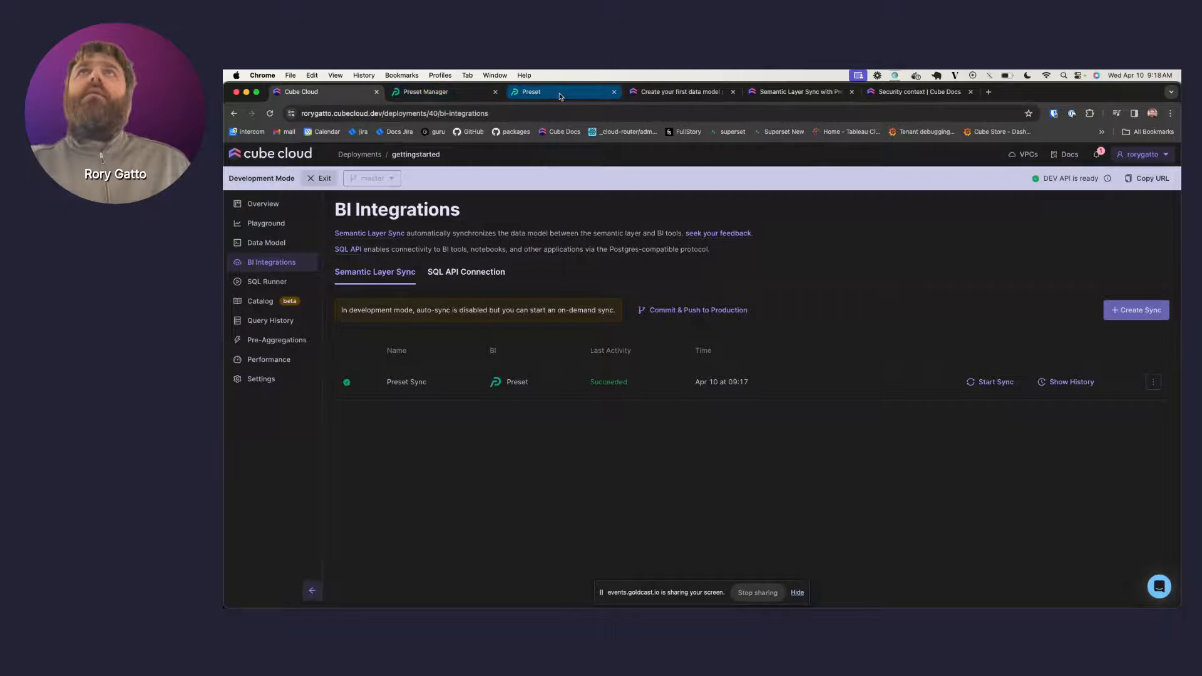
{"action": "left_click", "coordinate": [537, 92]}
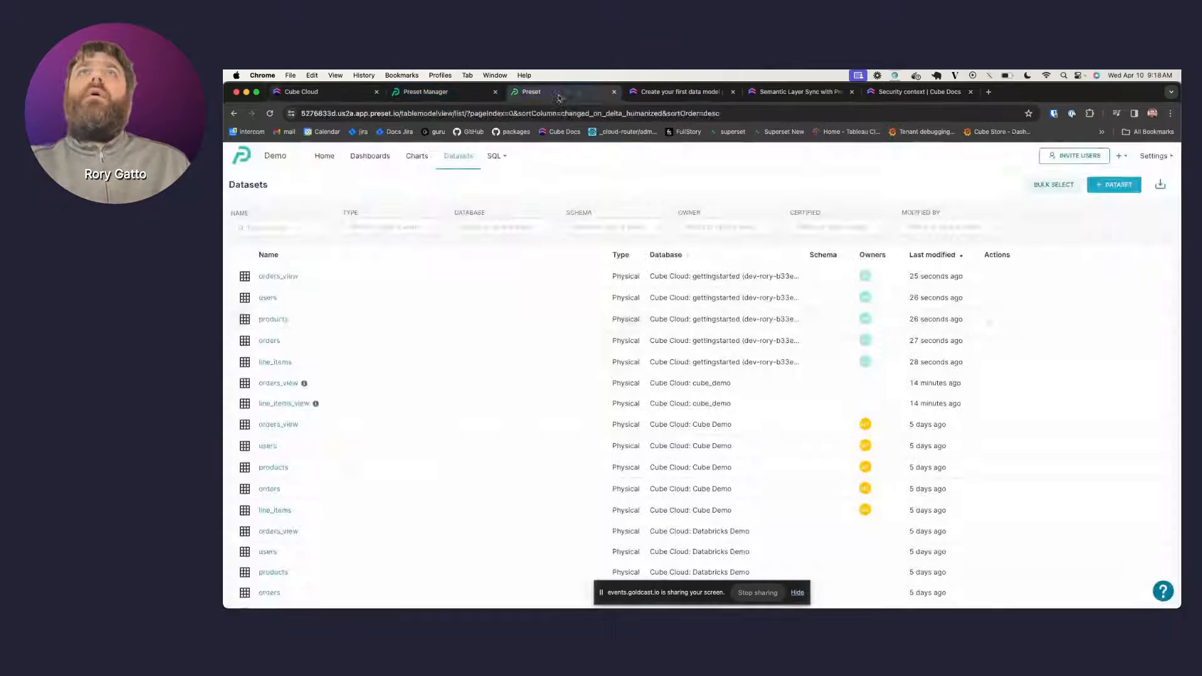
- Chart orders_view as a table with Users City dimension and Completed Count metric
{"action": "left_click", "coordinate": [279, 276]}
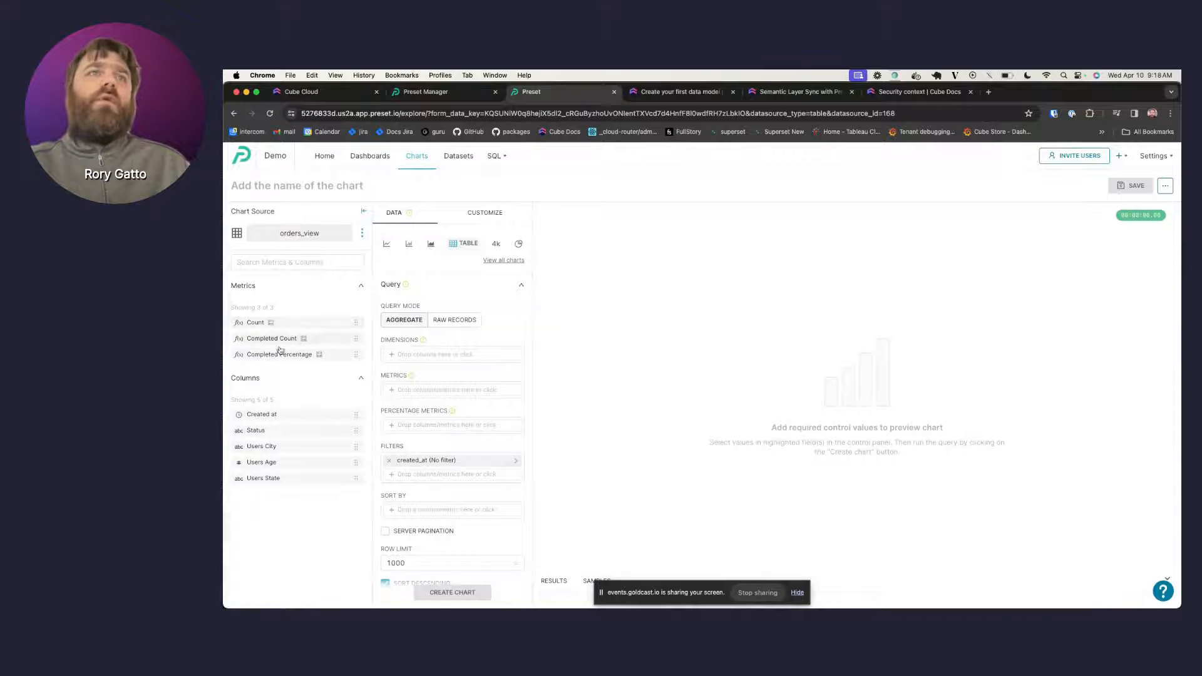
{"action": "left_click_drag", "start_coordinate": [274, 448], "coordinate": [418, 355]}
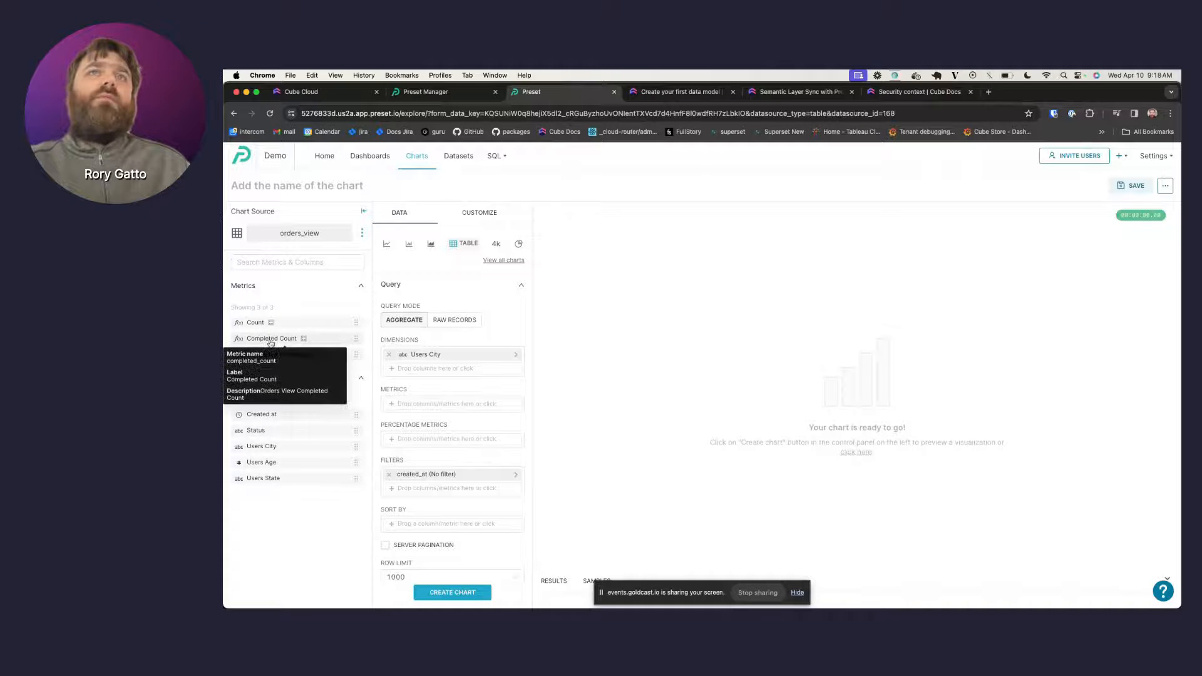
{"action": "left_click_drag", "start_coordinate": [273, 343], "coordinate": [432, 408]}
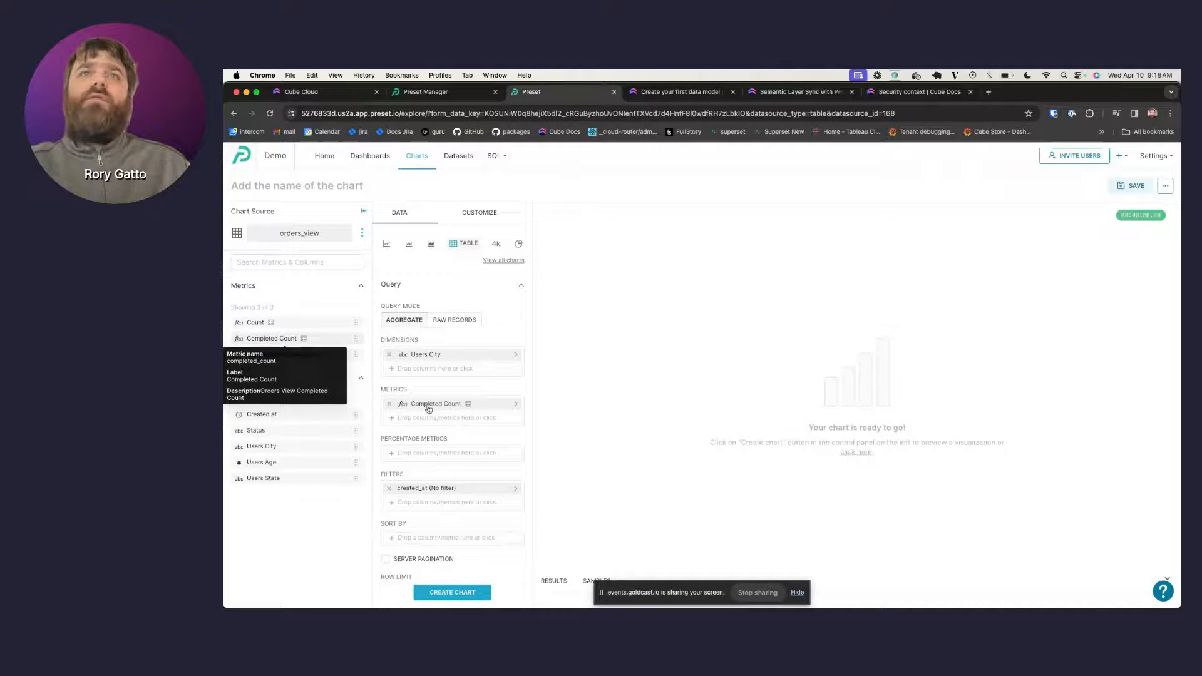
{"action": "left_click", "coordinate": [456, 593]}
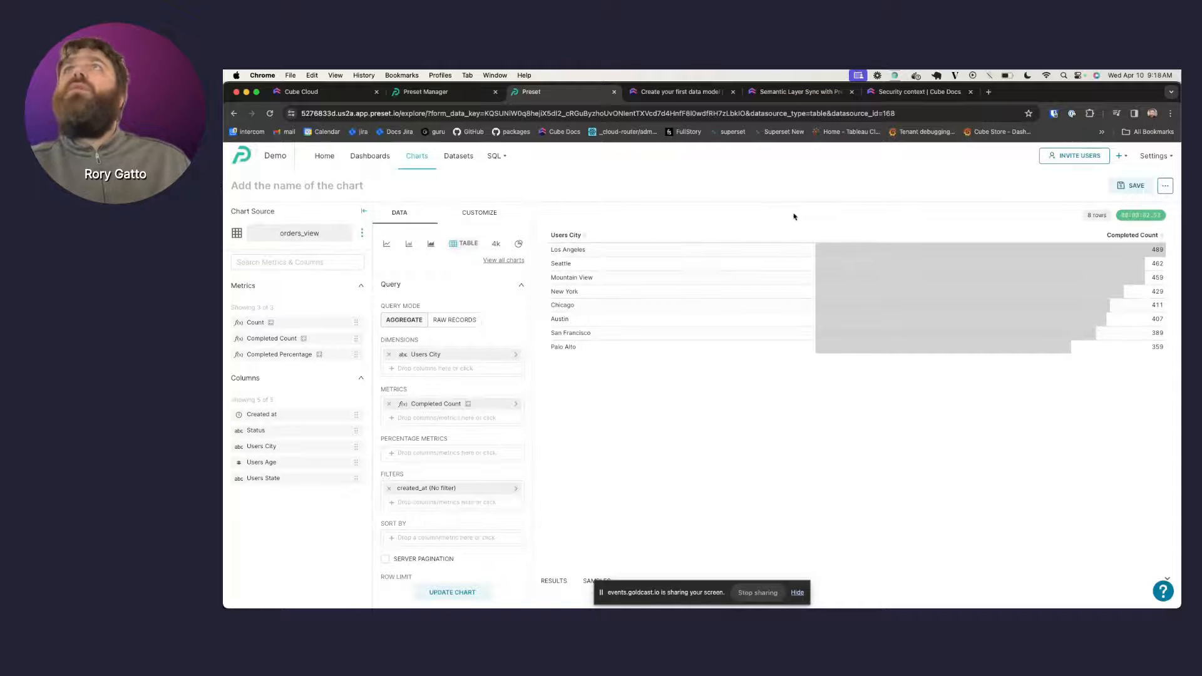
- Verify the Preset Sync shows Succeeded in Cube Cloud and return to the Playground query
{"action": "left_click", "coordinate": [437, 98]}
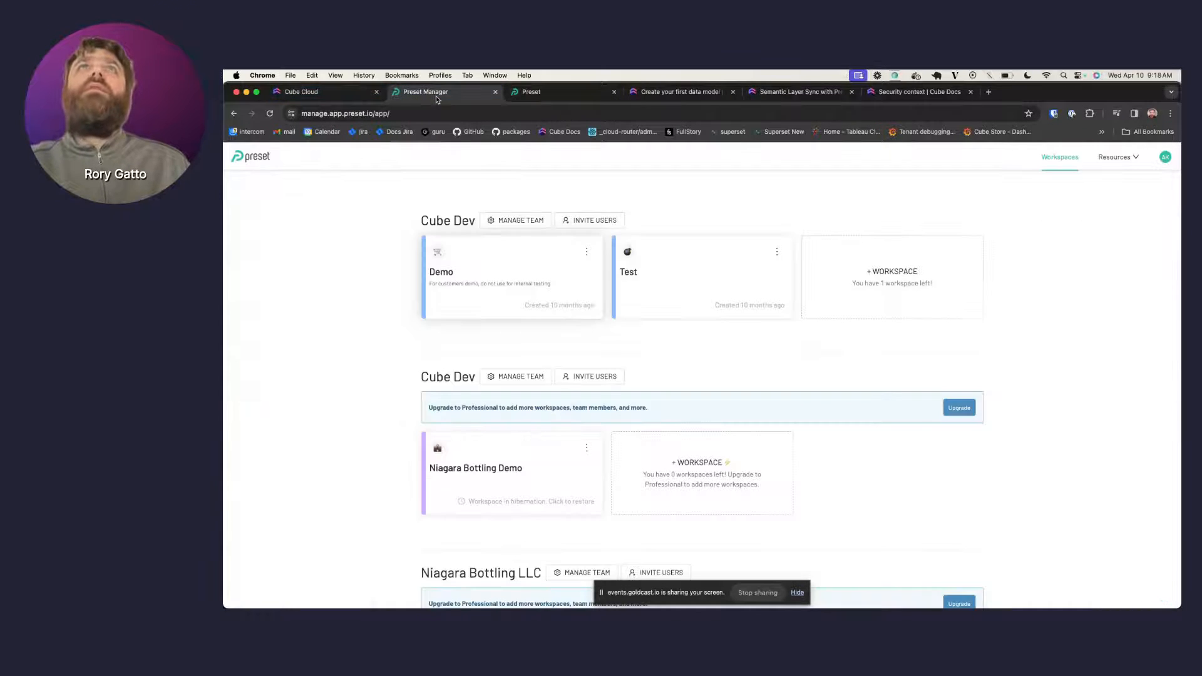
{"action": "left_click", "coordinate": [312, 93]}
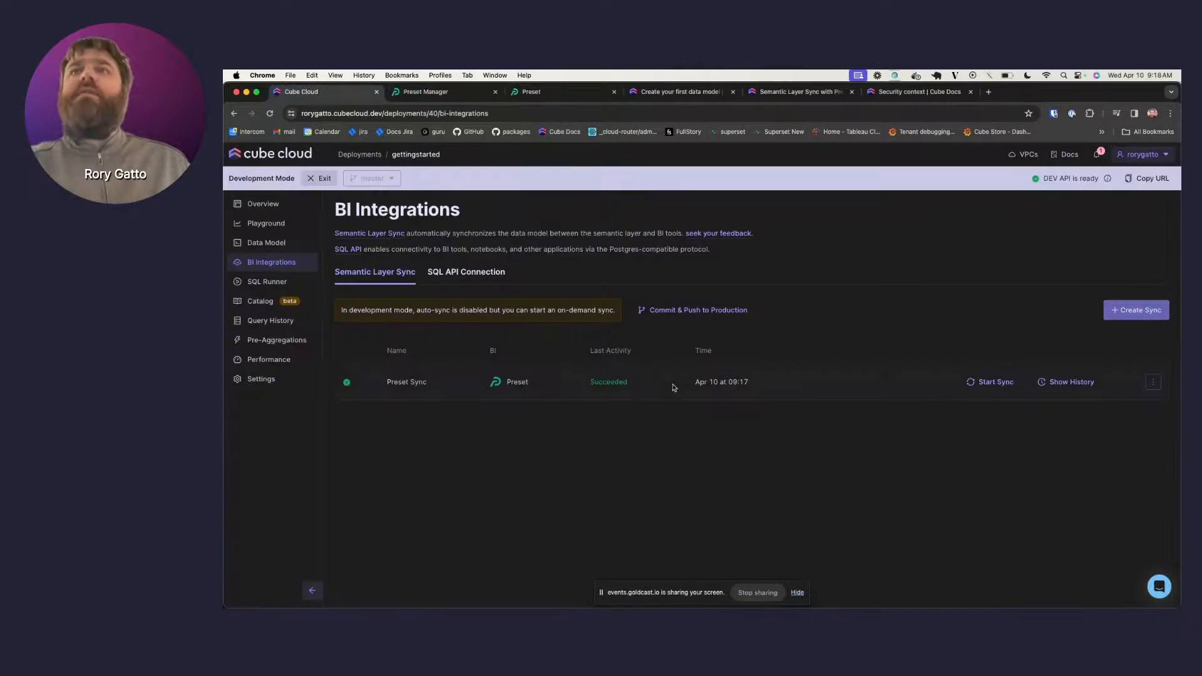
{"action": "left_click", "coordinate": [277, 232]}
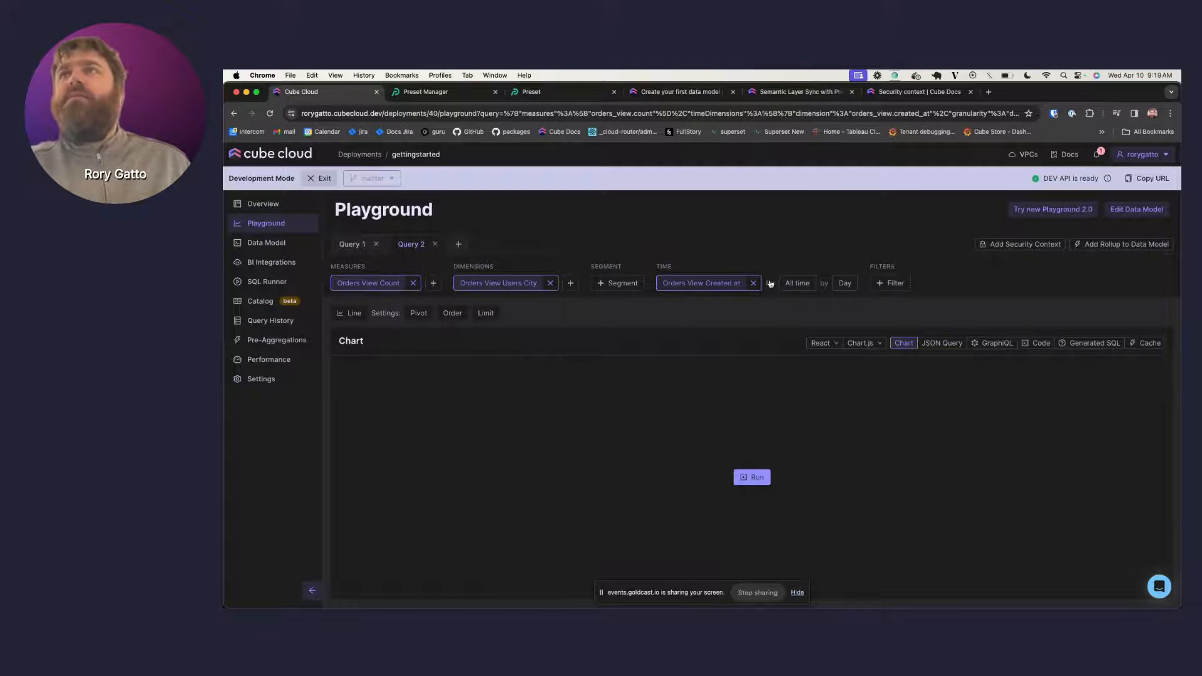
- Rerun the Orders View Count by Users City query with the date range kept at All time
{"action": "left_click", "coordinate": [802, 285]}
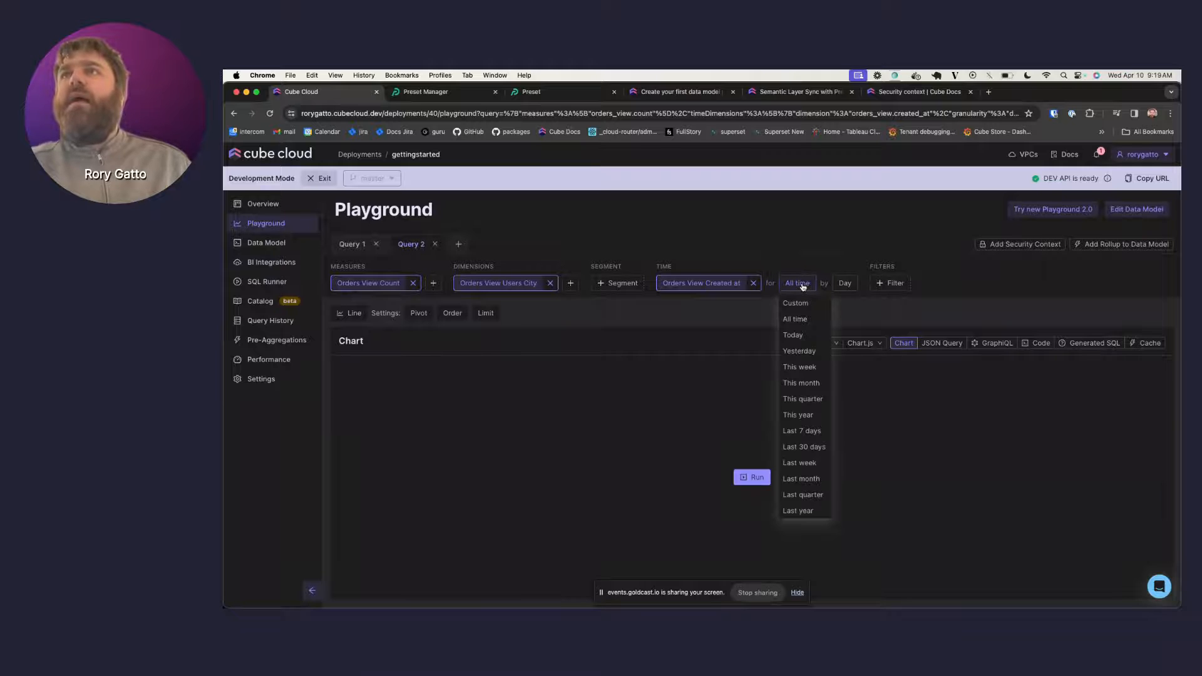
{"action": "left_click", "coordinate": [860, 257]}
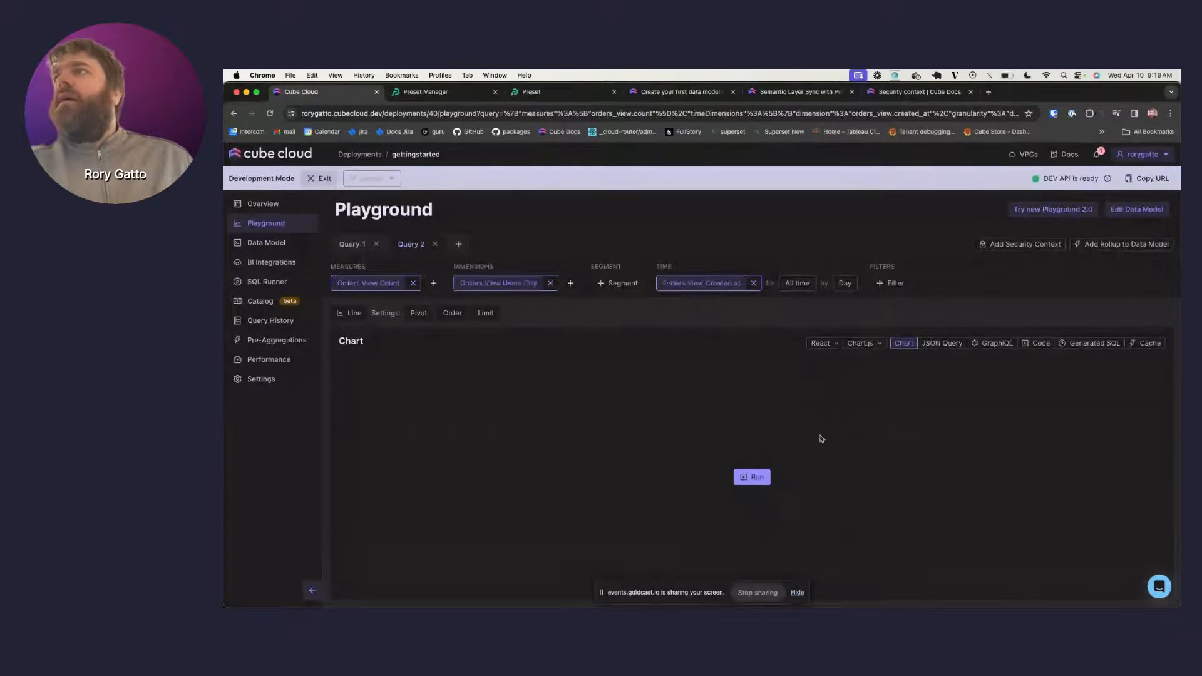
{"action": "left_click", "coordinate": [746, 478]}
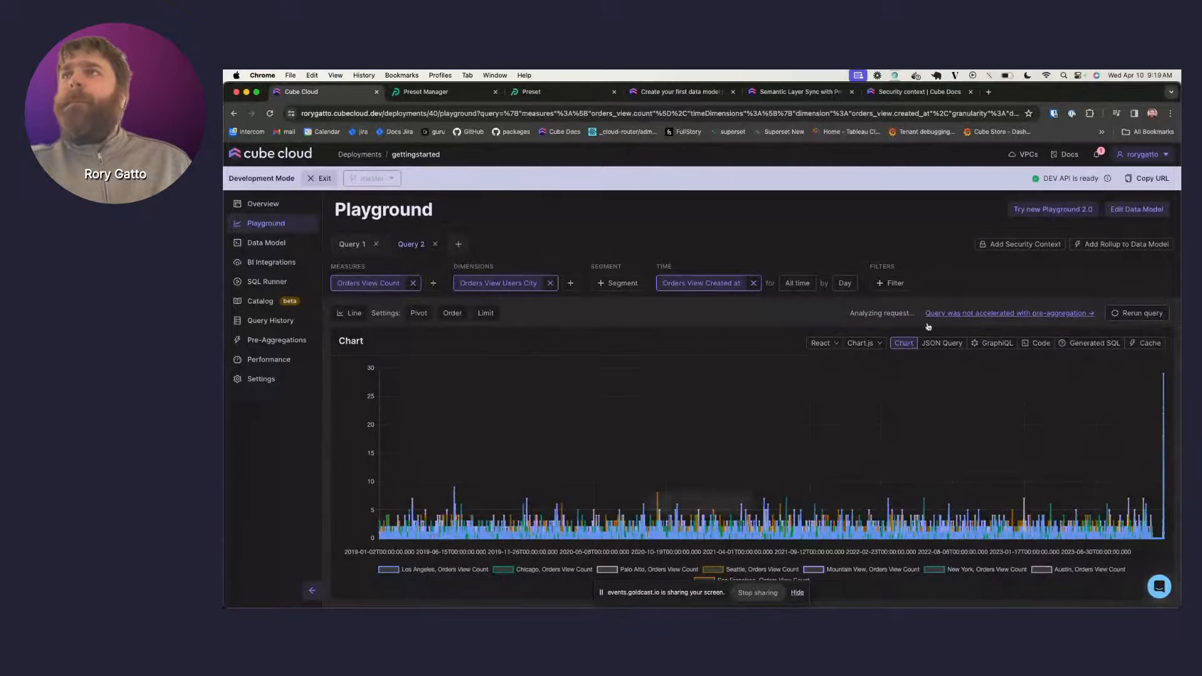
- Add the suggested main rollup to the orders cube in YAML format, then go to Data Model
{"action": "left_click", "coordinate": [1005, 313]}
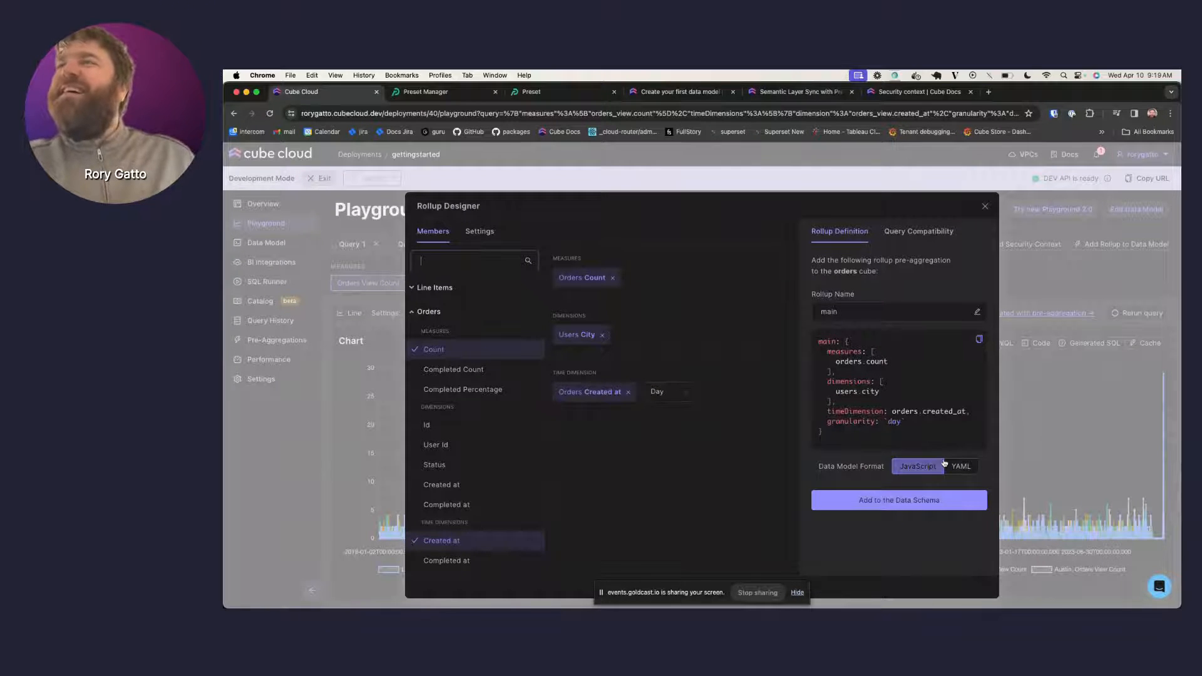
{"action": "left_click", "coordinate": [927, 508]}
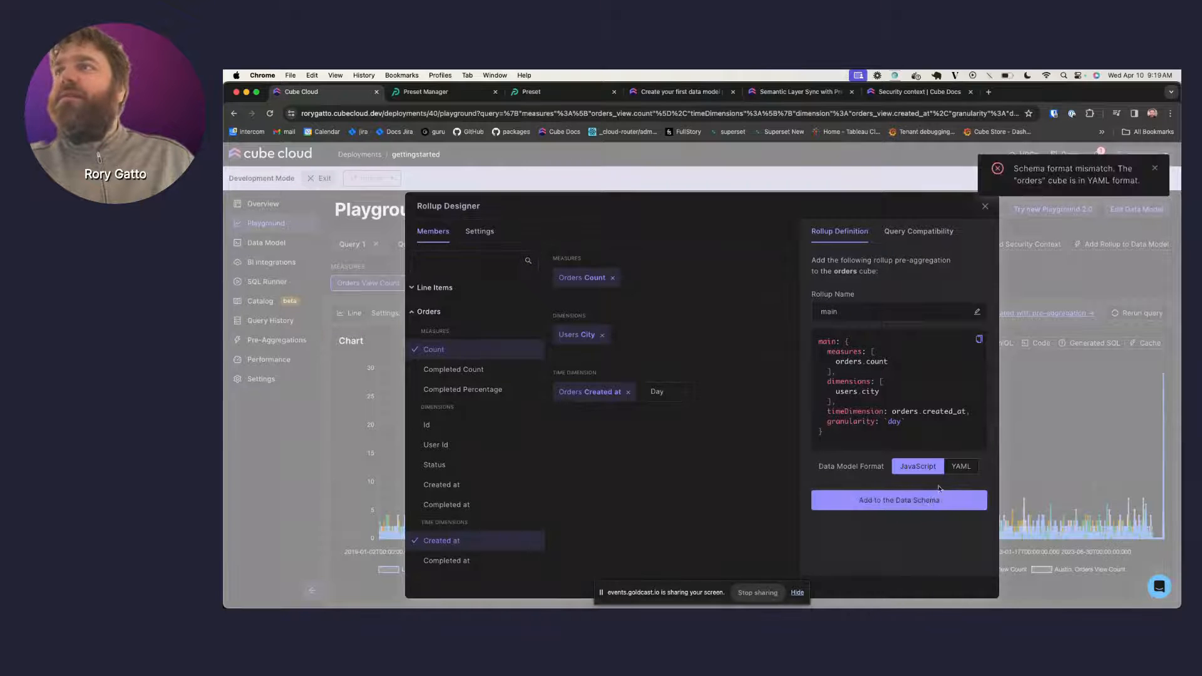
{"action": "left_click", "coordinate": [960, 466]}
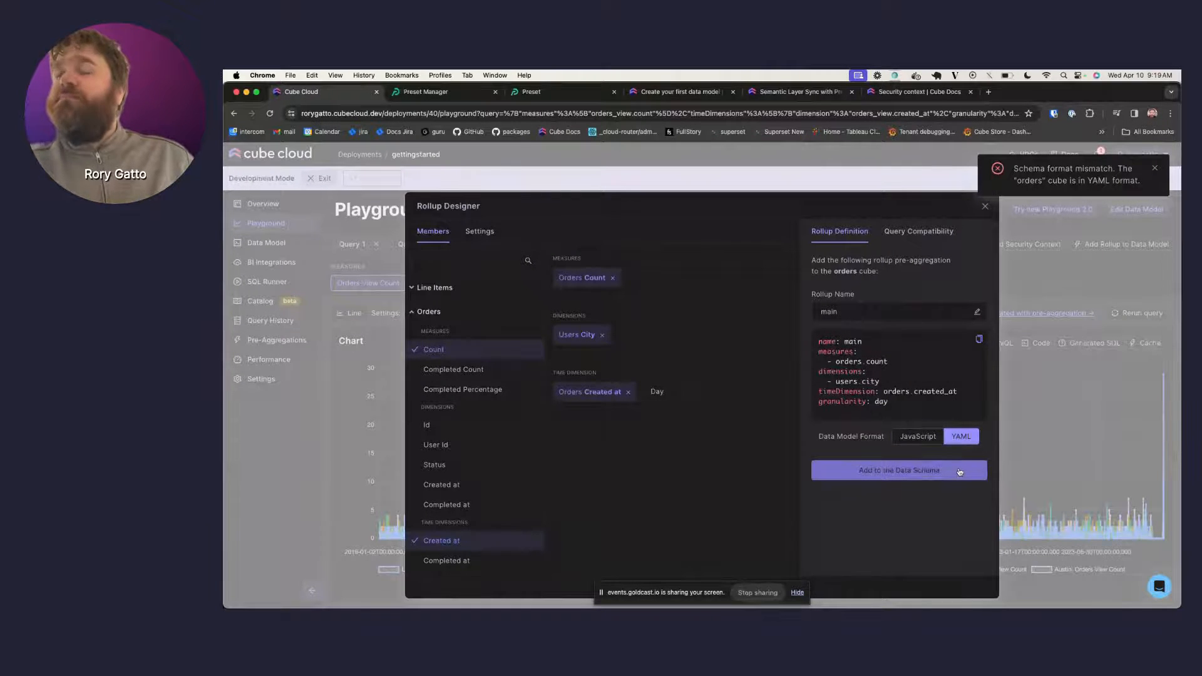
{"action": "left_click", "coordinate": [959, 470]}
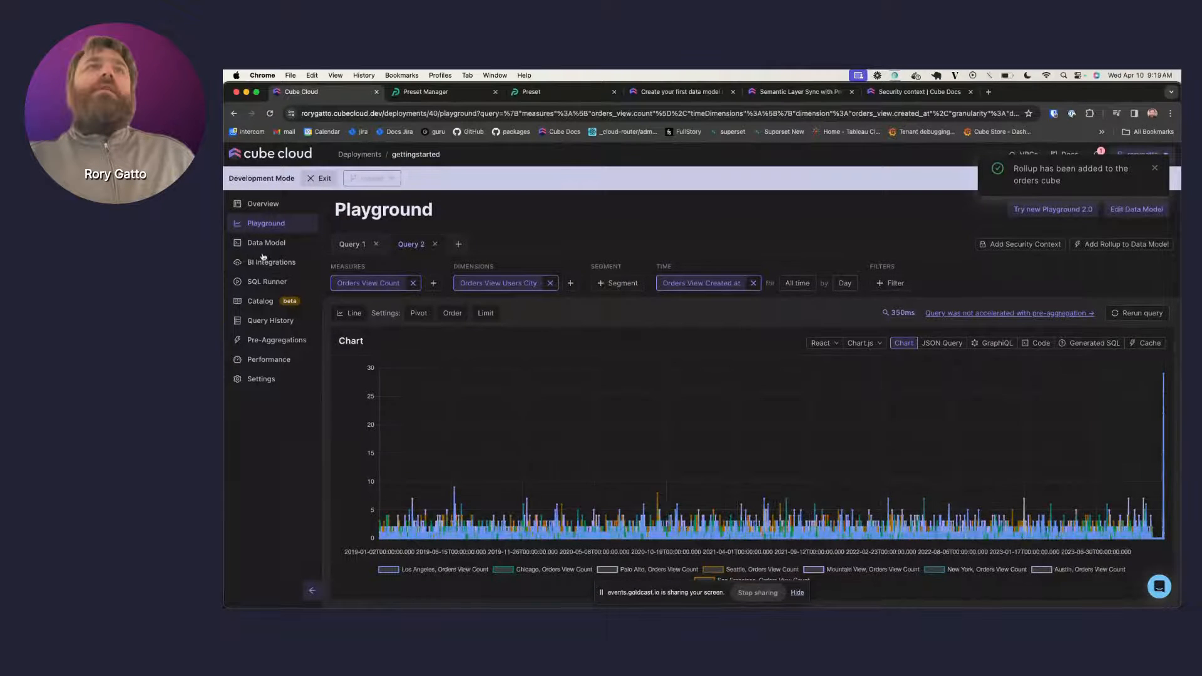
{"action": "left_click", "coordinate": [266, 243]}
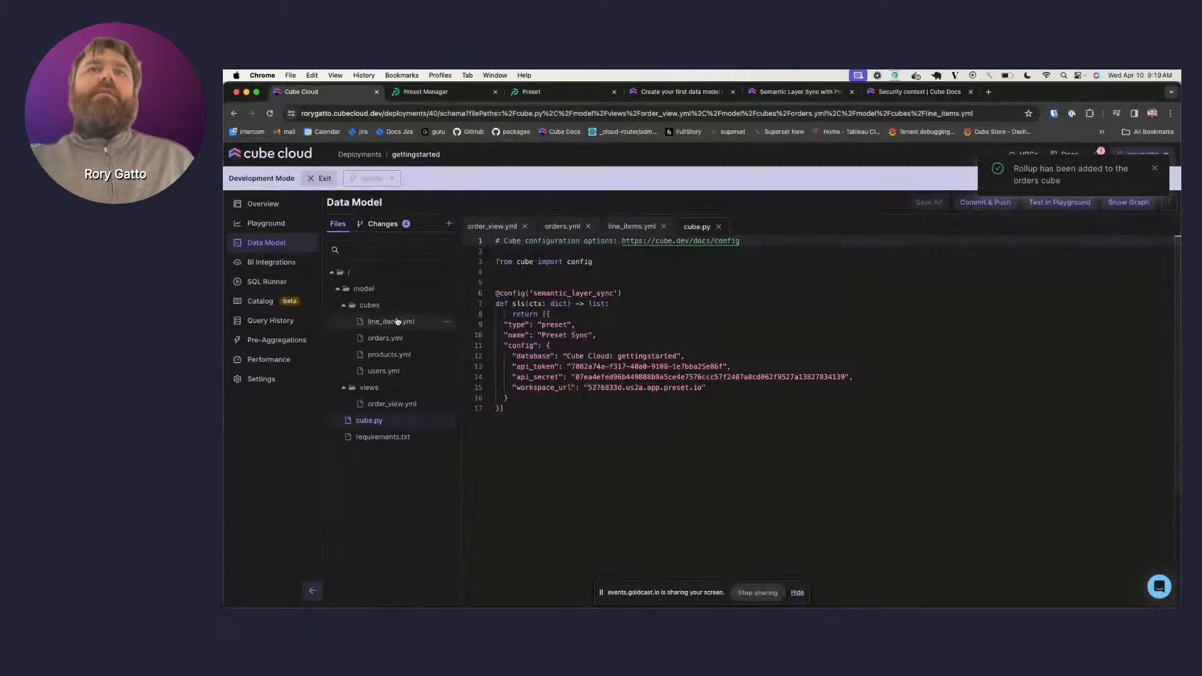
- Review the main pre_aggregations block in orders.yml, then go to the Pre-Aggregations page
{"action": "left_click", "coordinate": [387, 337]}
{"action": "scroll", "coordinate": [568, 430], "scroll_direction": "down", "scroll_amount": 5}
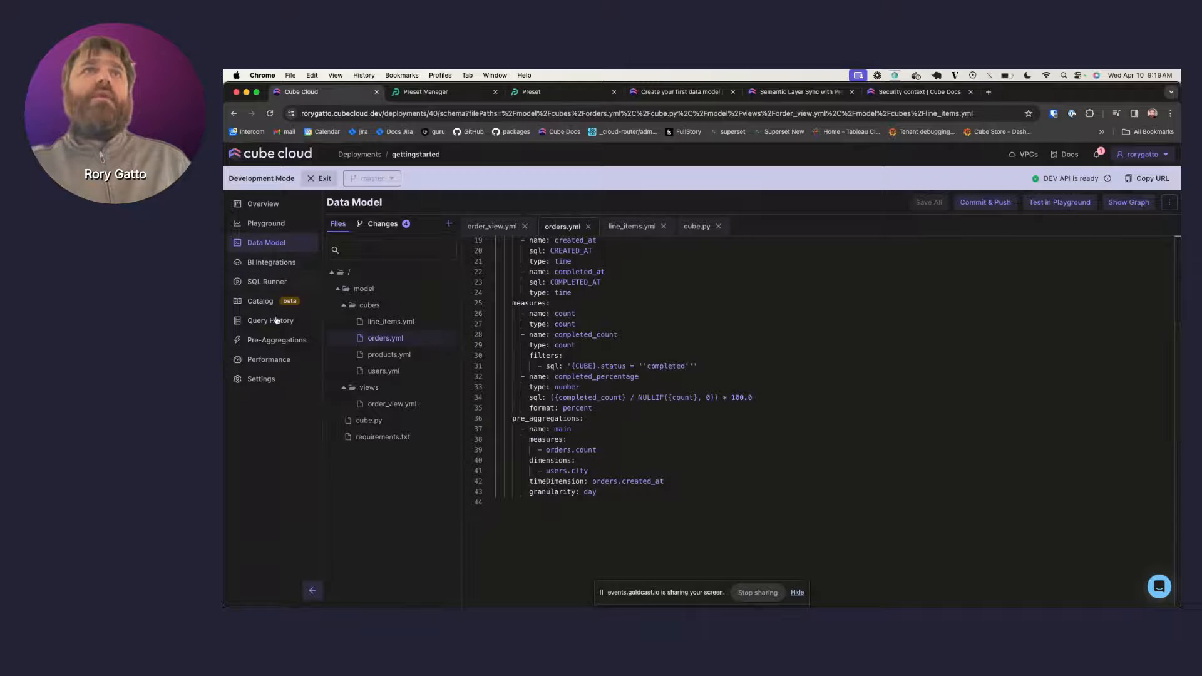
{"action": "left_click", "coordinate": [276, 339]}
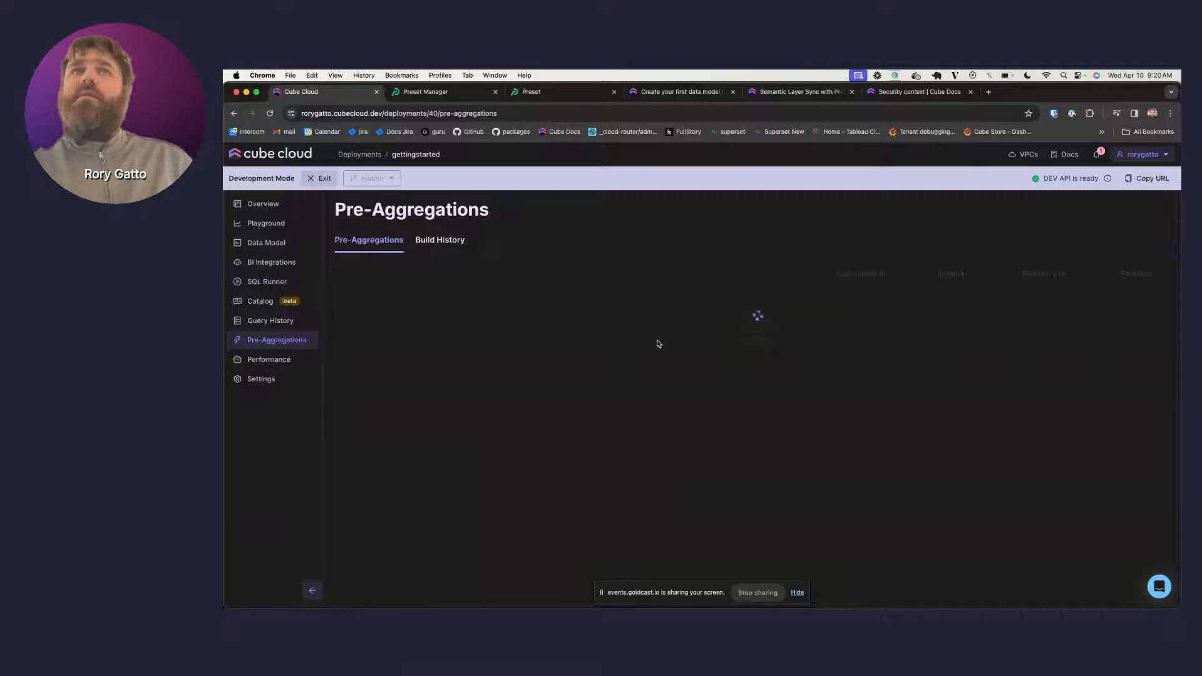
- Check that the orders.main partition built (7.2s, 23.10KB), then go back to the data model files
{"action": "left_click", "coordinate": [372, 301]}
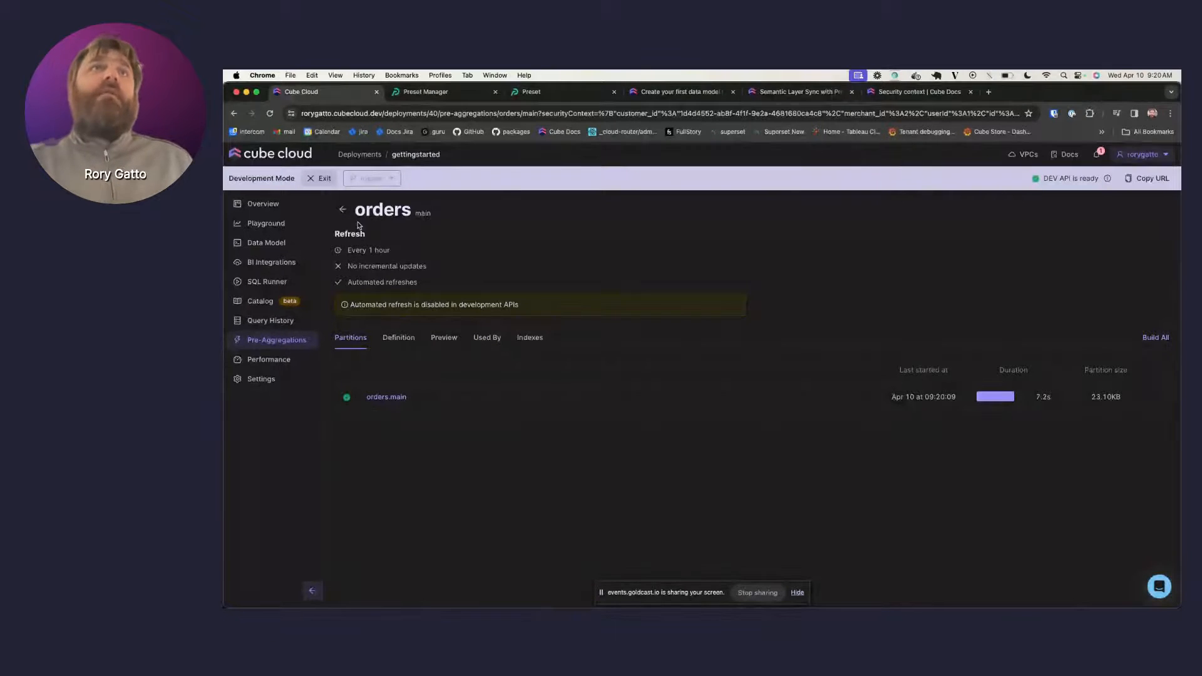
{"action": "left_click", "coordinate": [270, 244]}
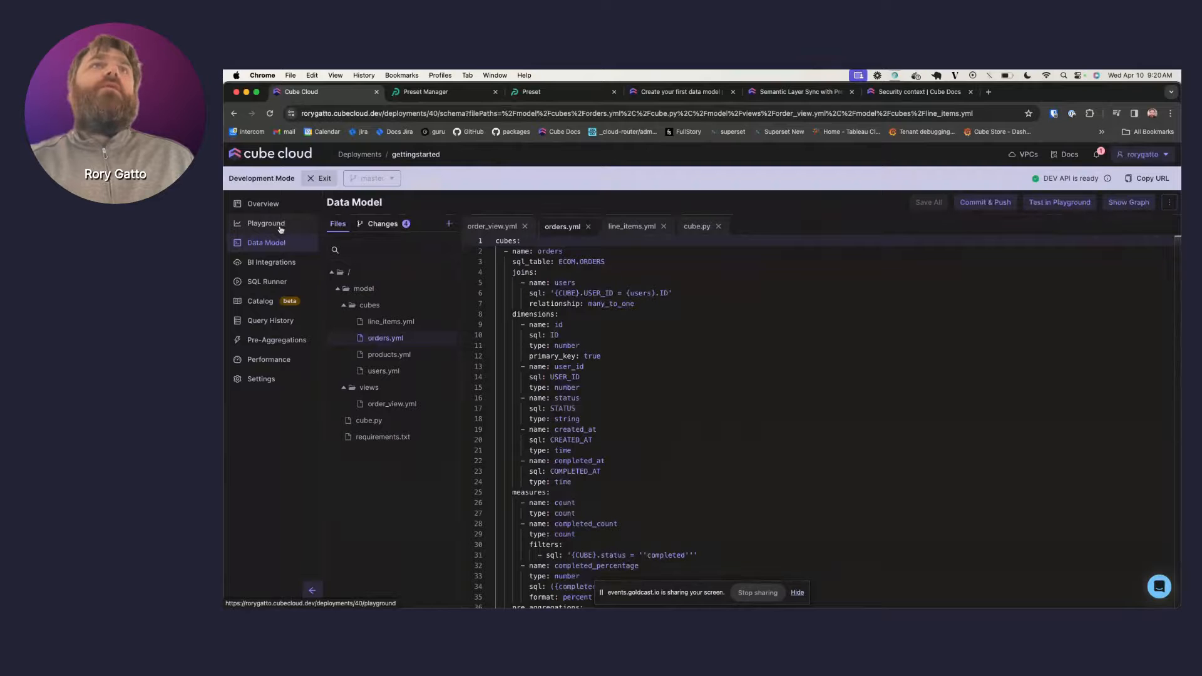
- Rerun Query 2 in the Playground and confirm it reports acceleration with pre-aggregation
{"action": "left_click", "coordinate": [280, 229]}
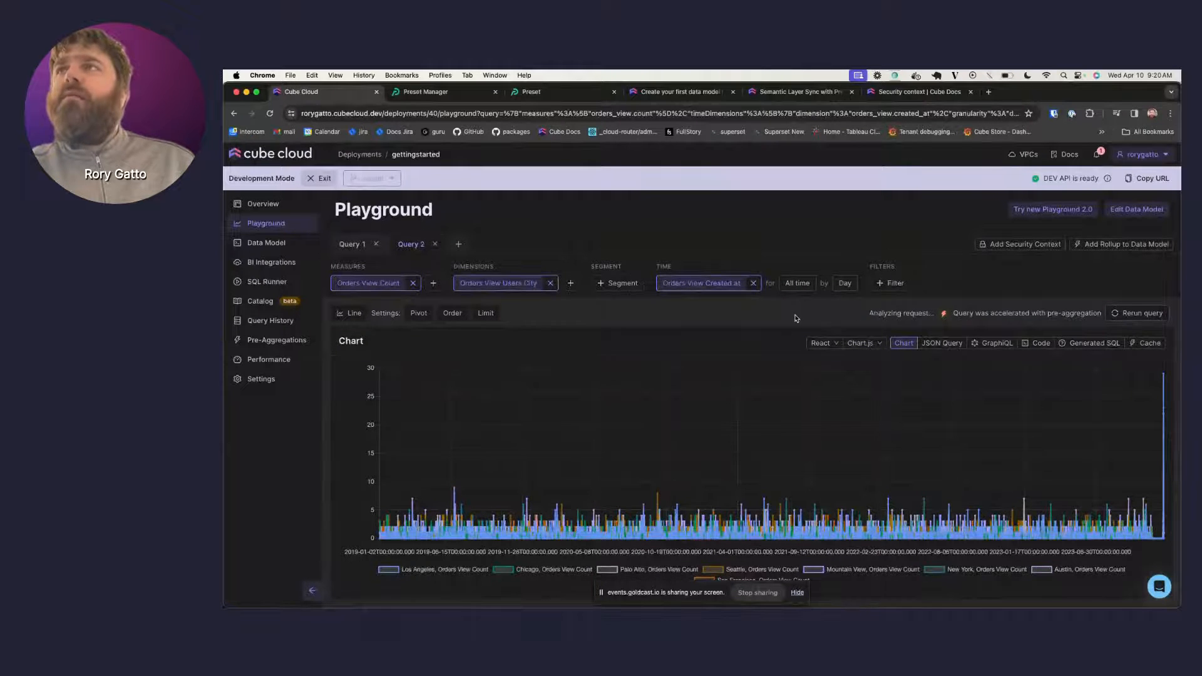
{"action": "double_click", "coordinate": [897, 312]}
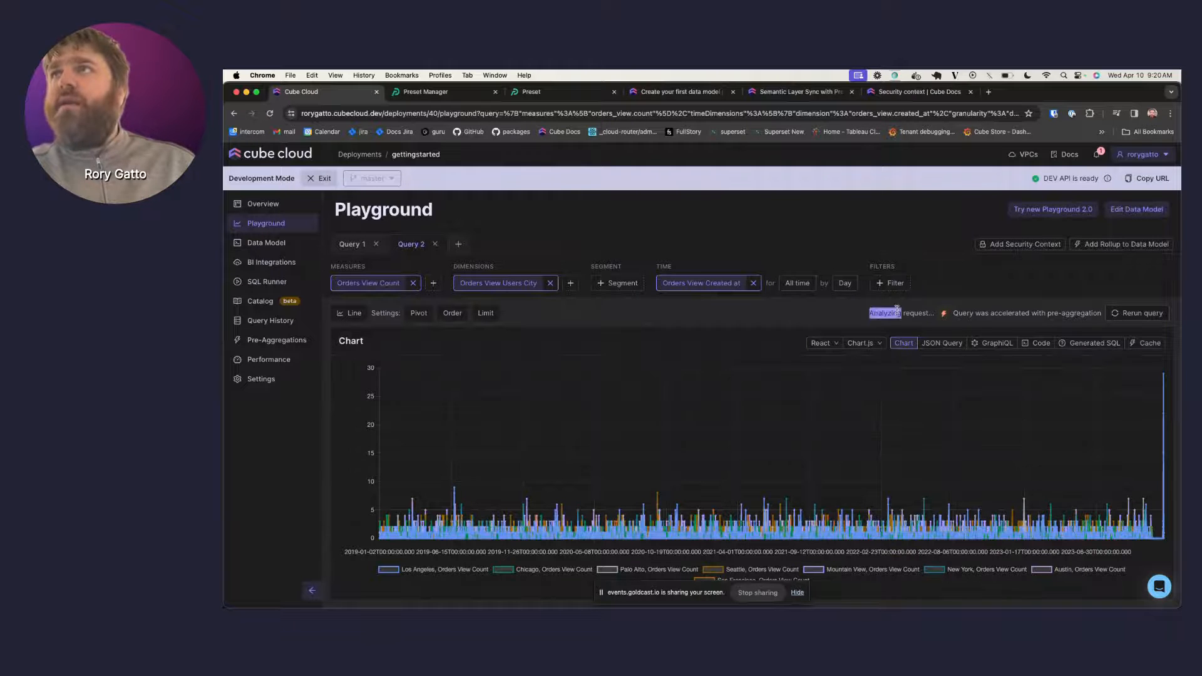
{"action": "triple_click", "coordinate": [898, 312]}
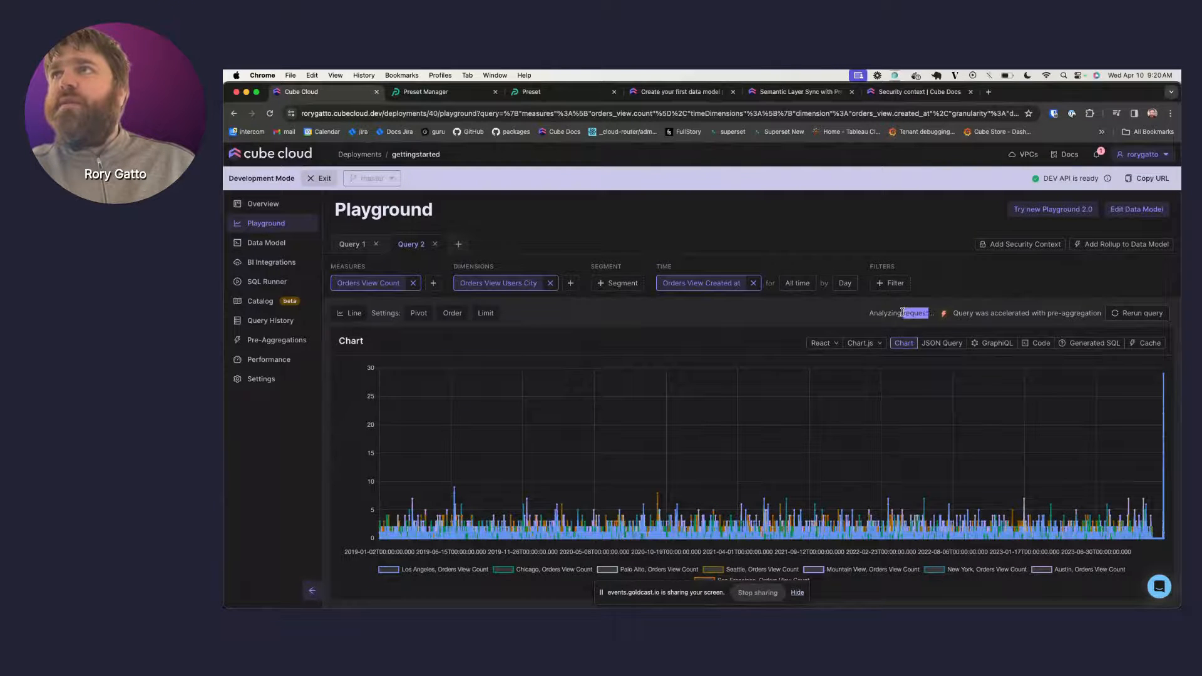
{"action": "left_click", "coordinate": [842, 320]}
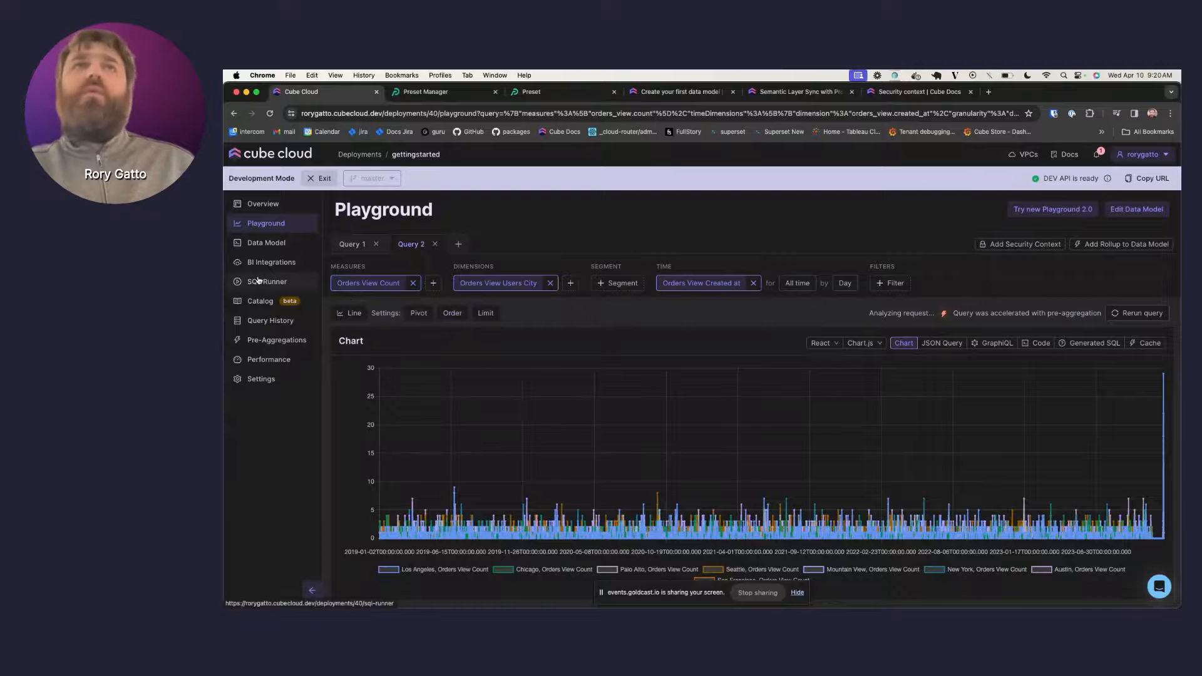
- In Query History, reload the orders_view list and open the latest accelerated request's details
{"action": "left_click", "coordinate": [280, 320]}
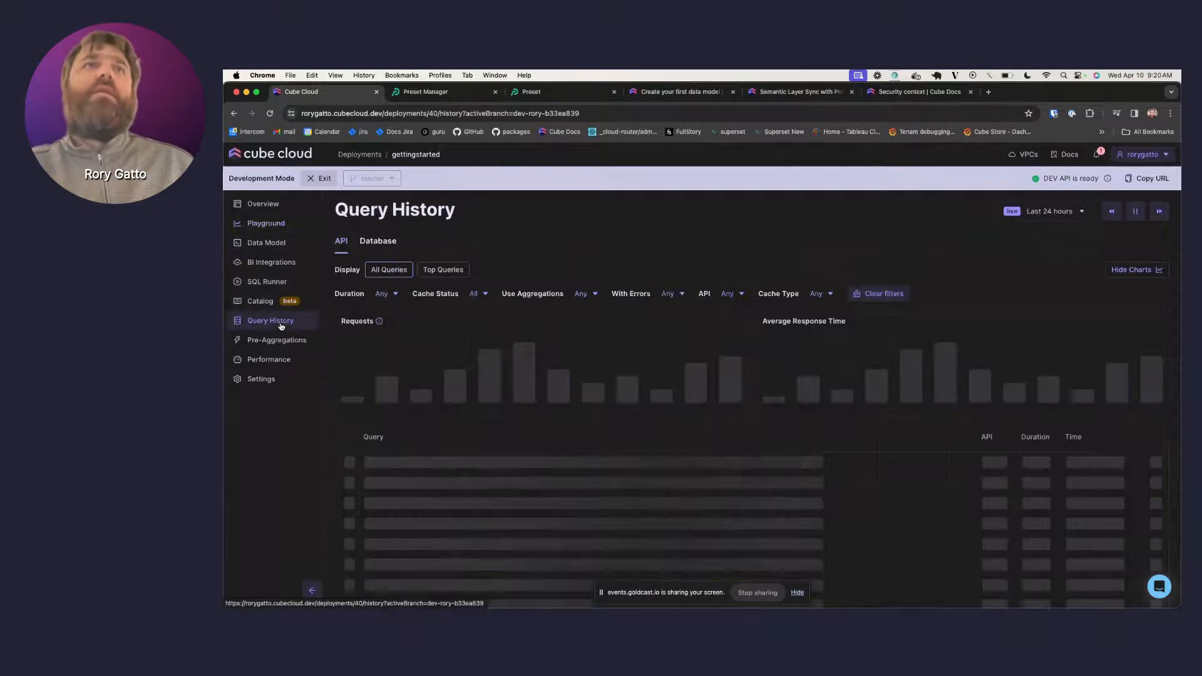
{"action": "scroll", "coordinate": [494, 438], "scroll_direction": "down", "scroll_amount": 1}
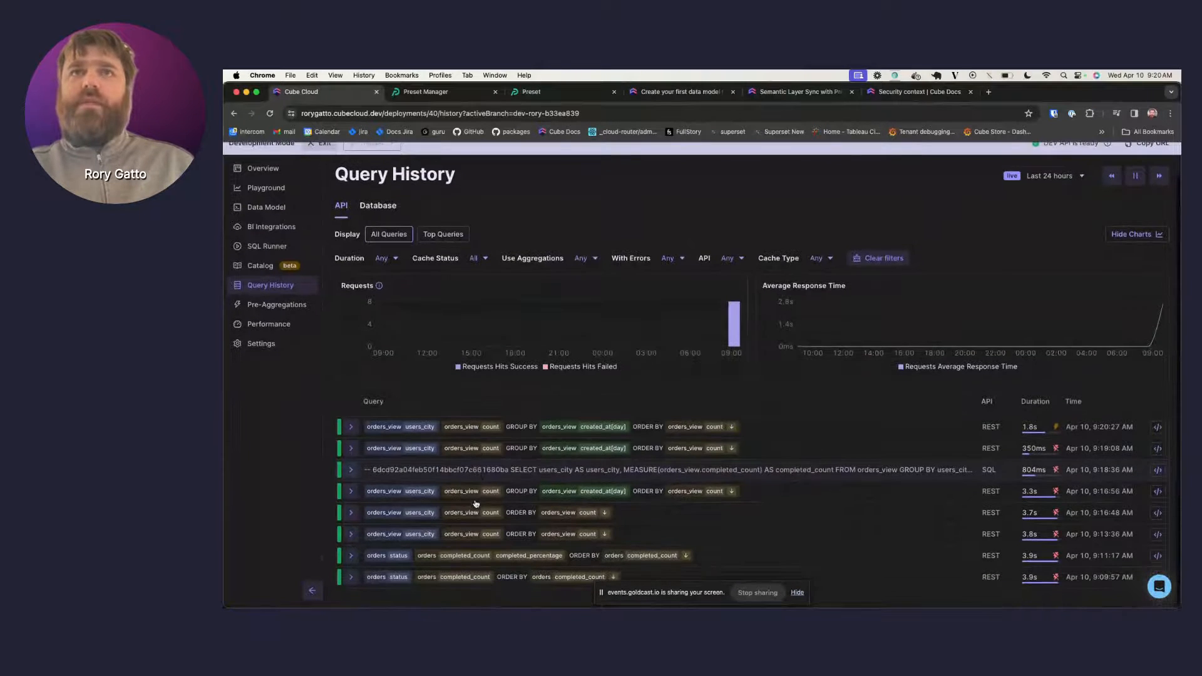
{"action": "left_click", "coordinate": [523, 430]}
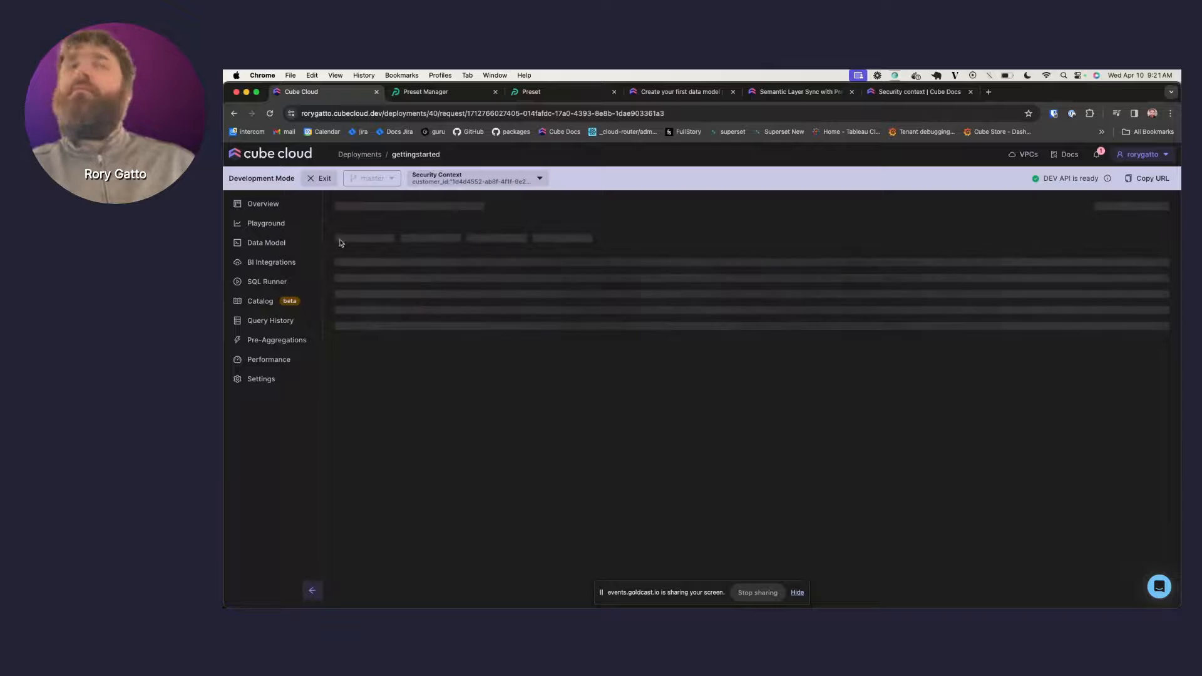
{"action": "left_click", "coordinate": [269, 321]}
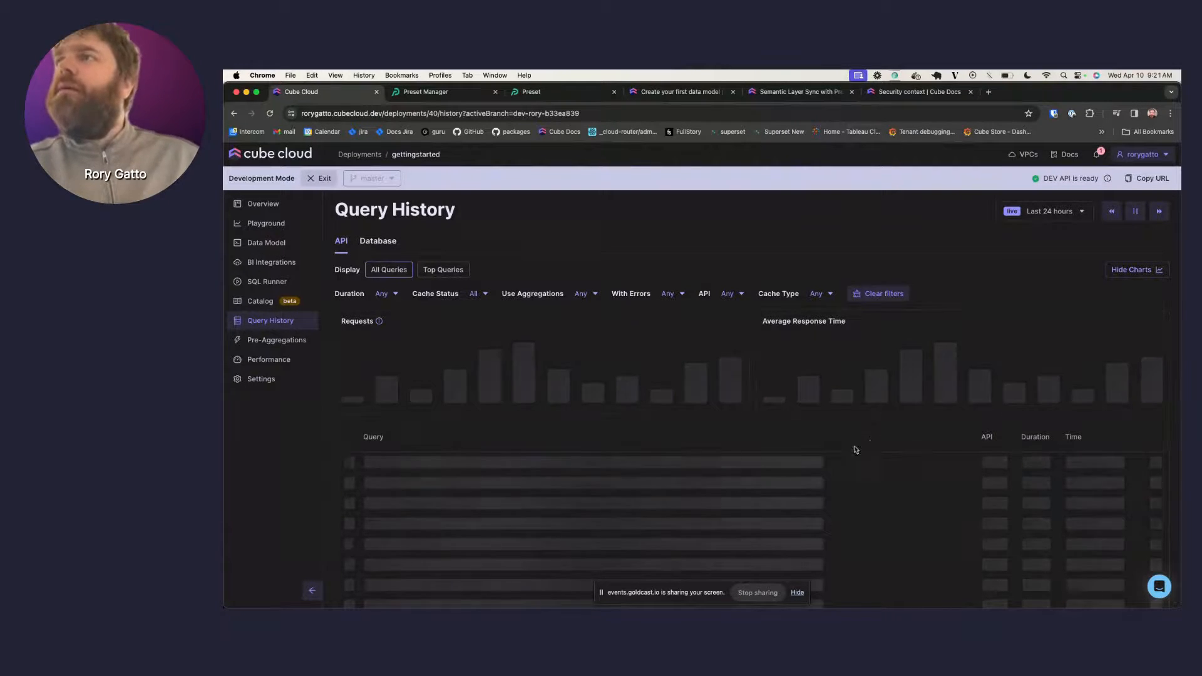
{"action": "left_click", "coordinate": [268, 157]}
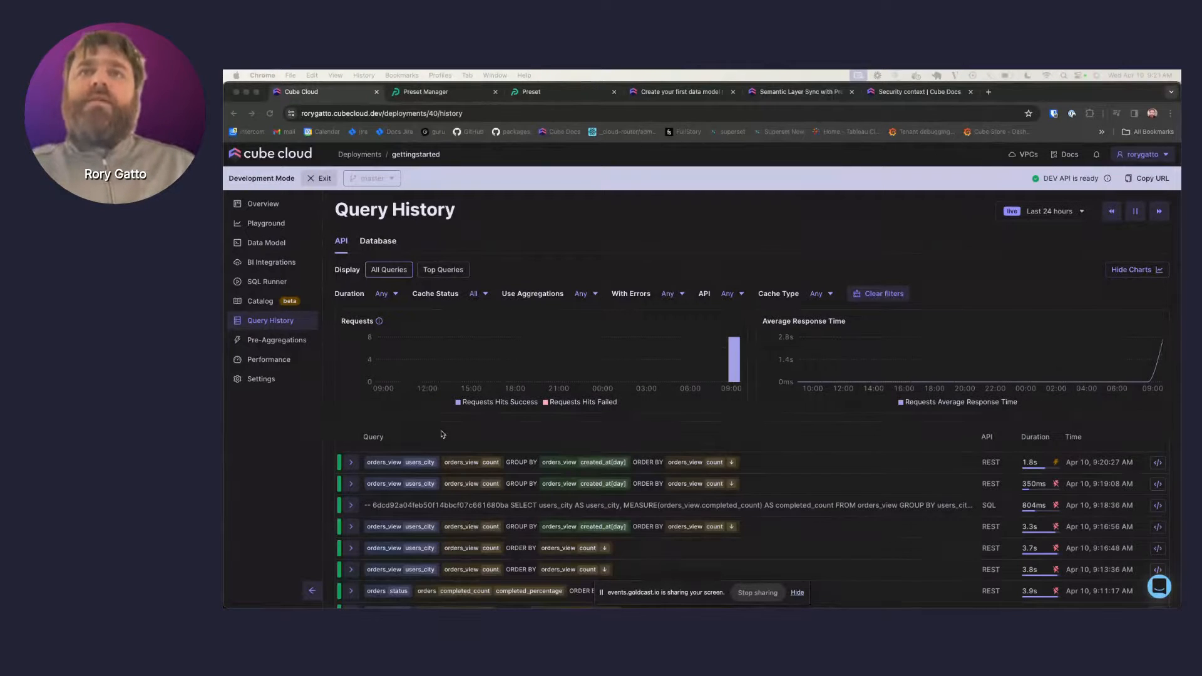
{"action": "left_click", "coordinate": [475, 463]}
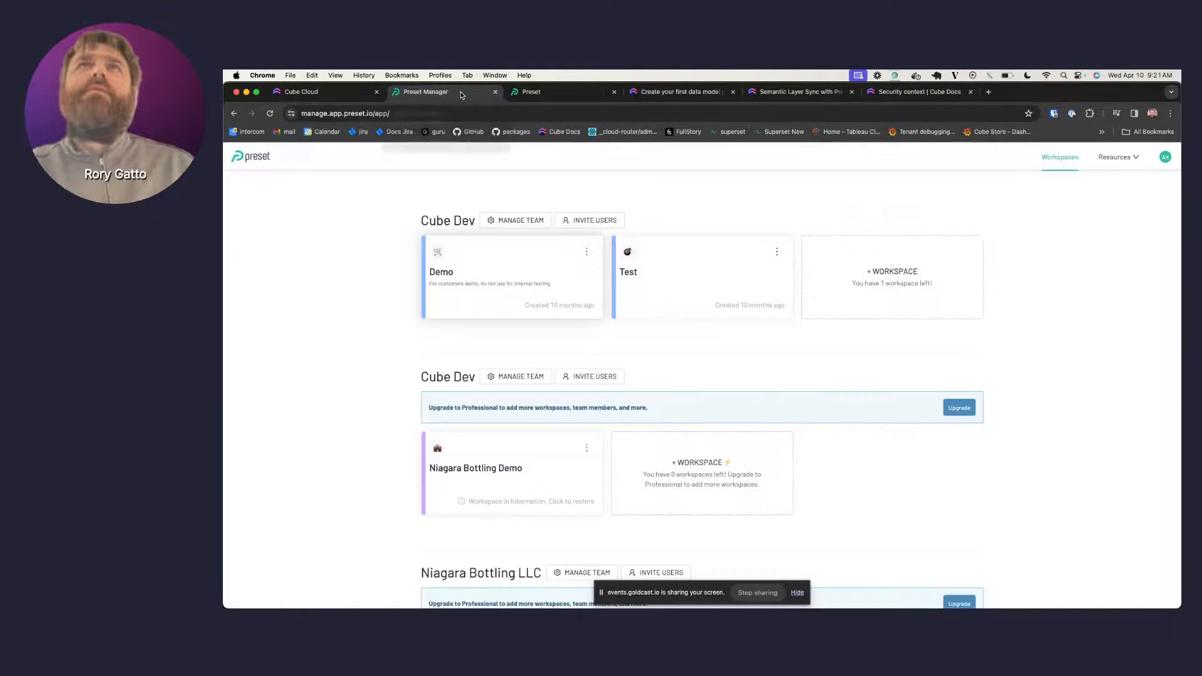
{"action": "left_click", "coordinate": [461, 94]}
{"action": "left_click", "coordinate": [560, 95]}
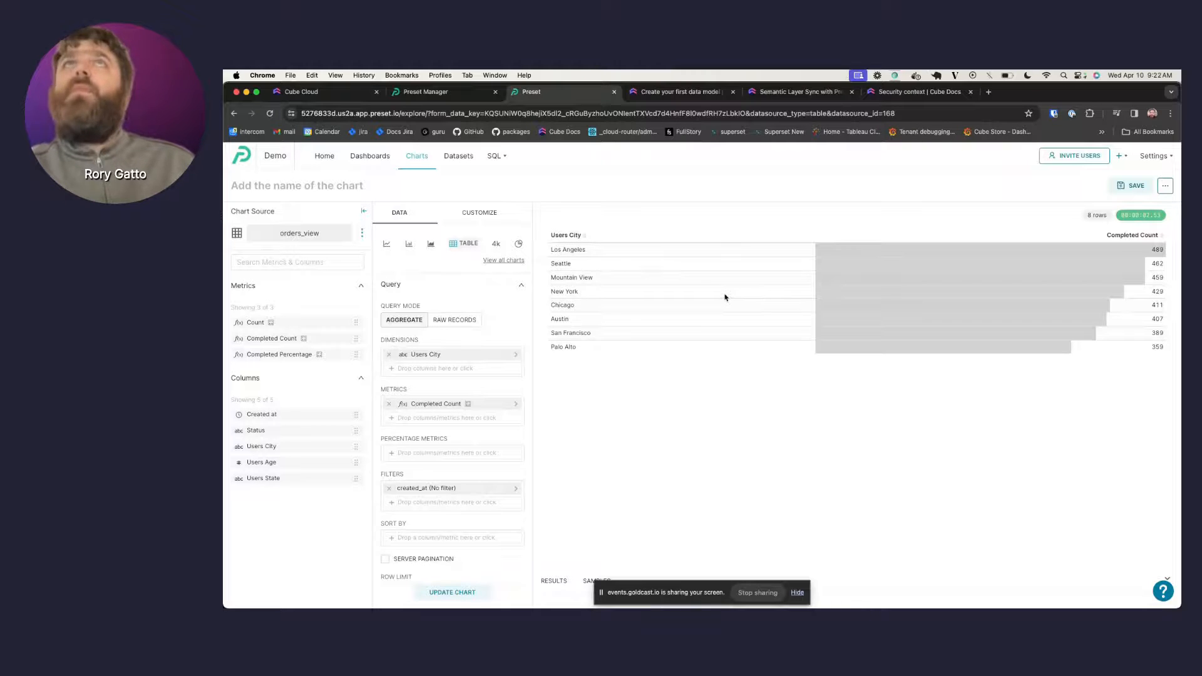
{"action": "left_click", "coordinate": [306, 92]}
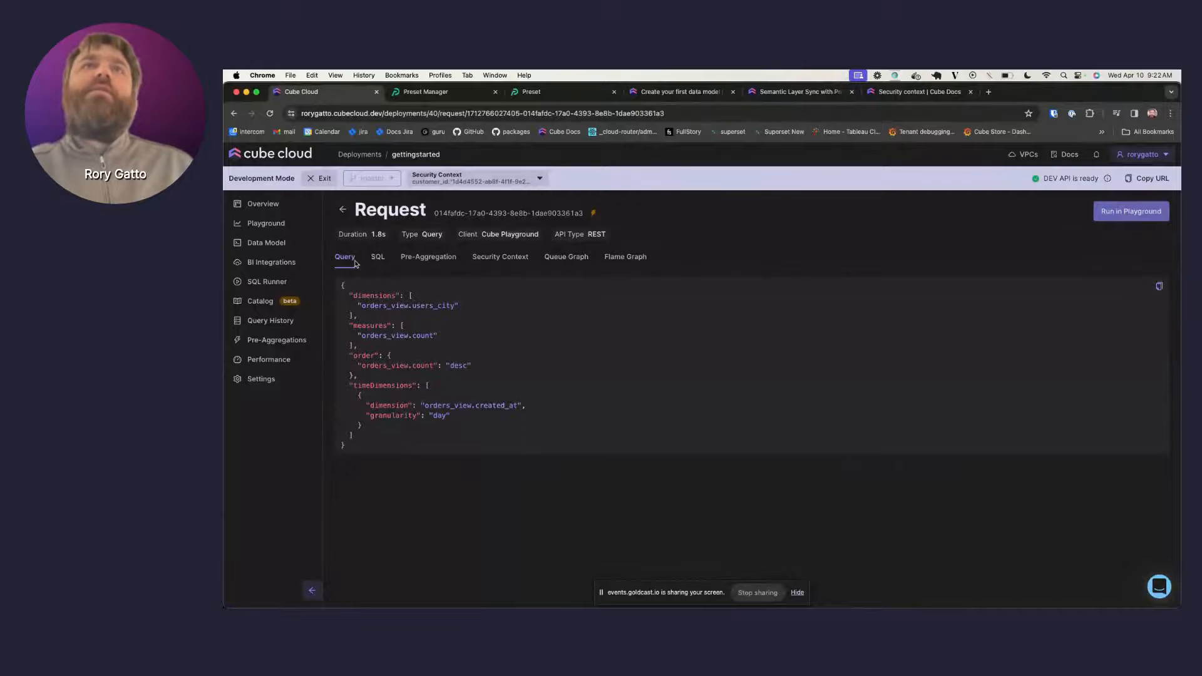
- Inspect the request's query members, generated SQL and security context
{"action": "left_click_drag", "start_coordinate": [362, 293], "coordinate": [430, 378]}
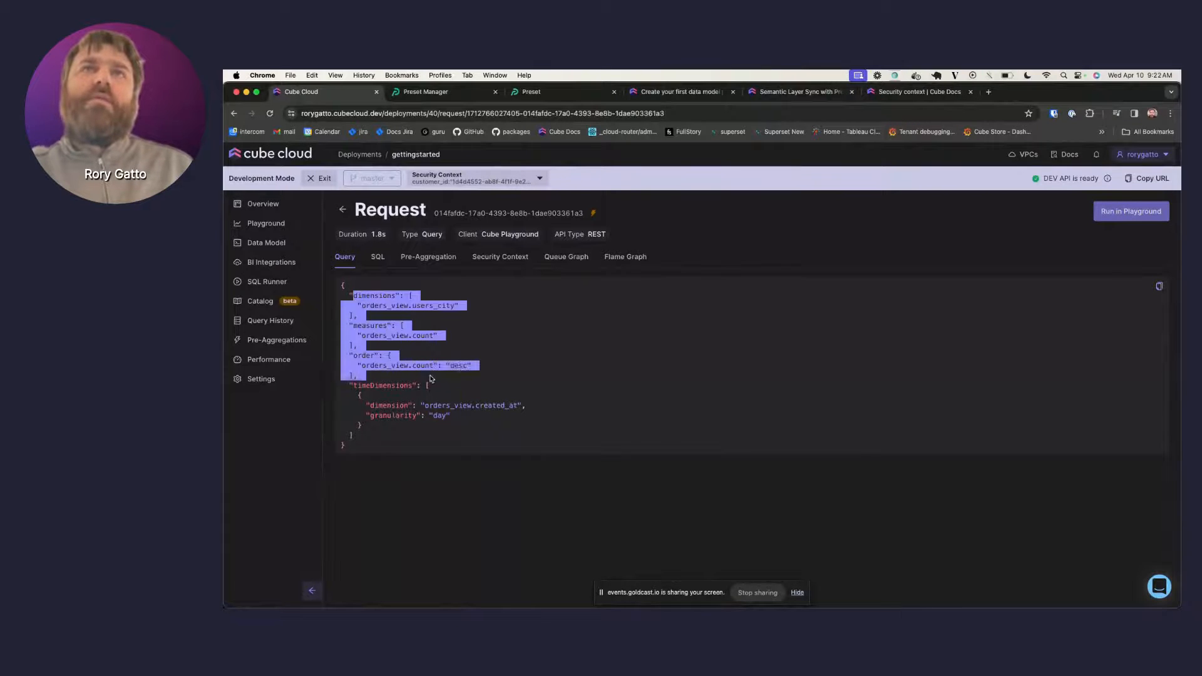
{"action": "left_click", "coordinate": [451, 407]}
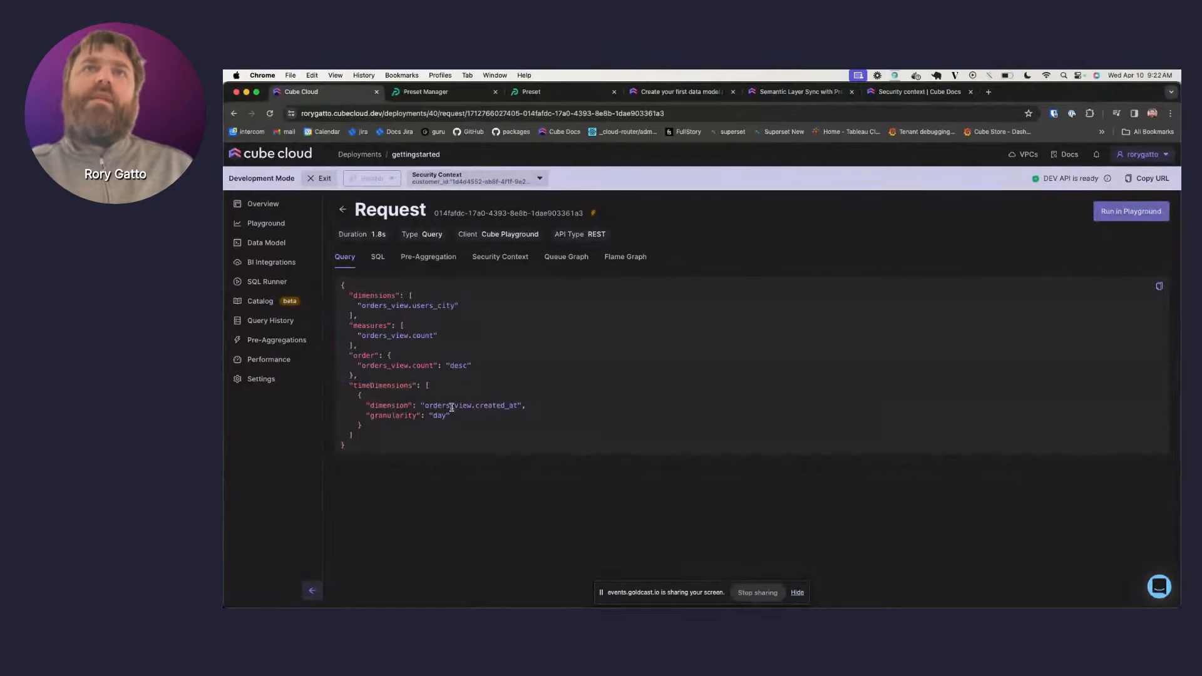
{"action": "left_click", "coordinate": [378, 258]}
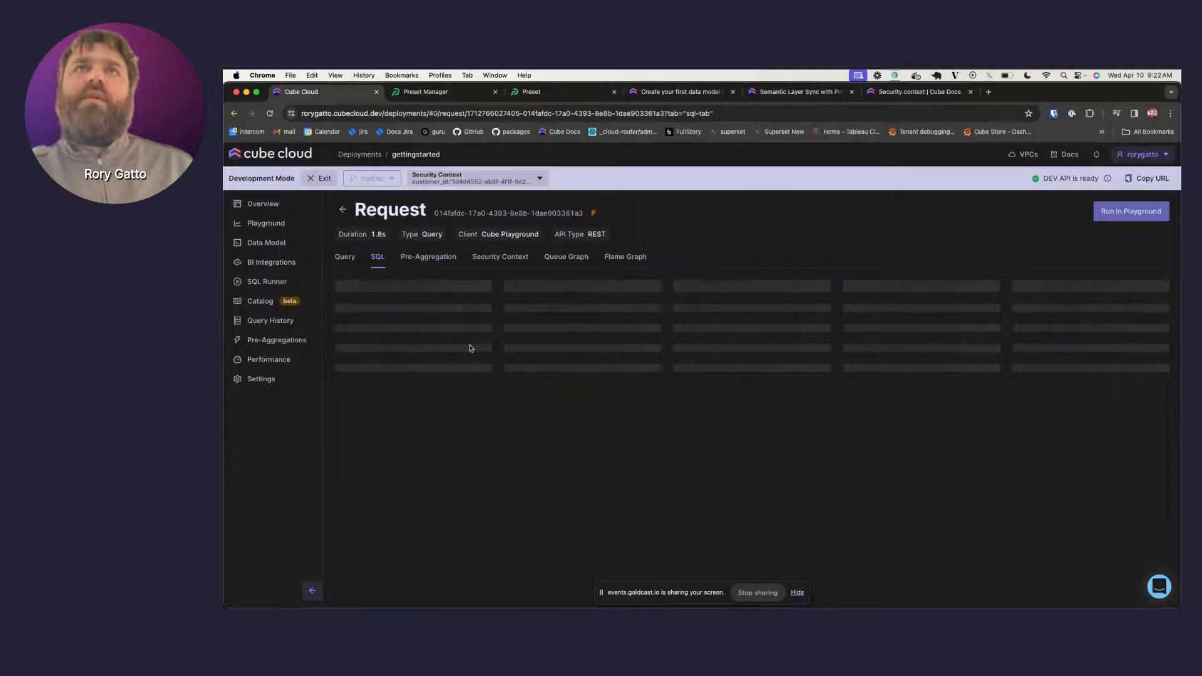
{"action": "left_click", "coordinate": [436, 259]}
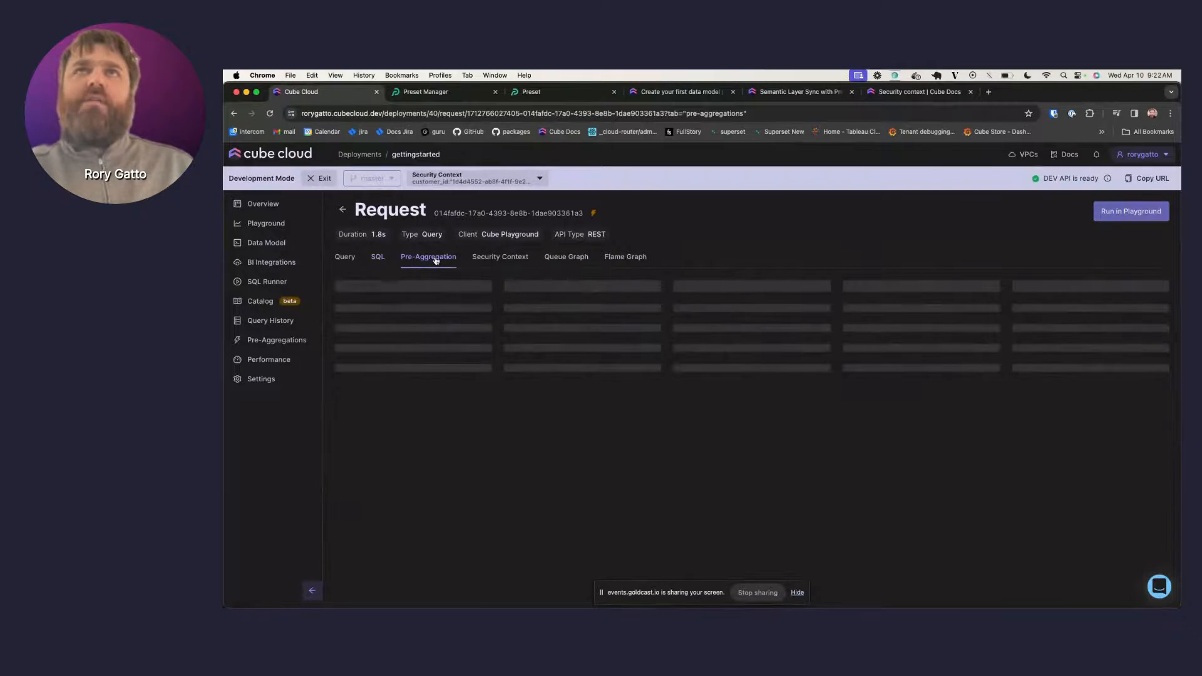
{"action": "left_click", "coordinate": [512, 263]}
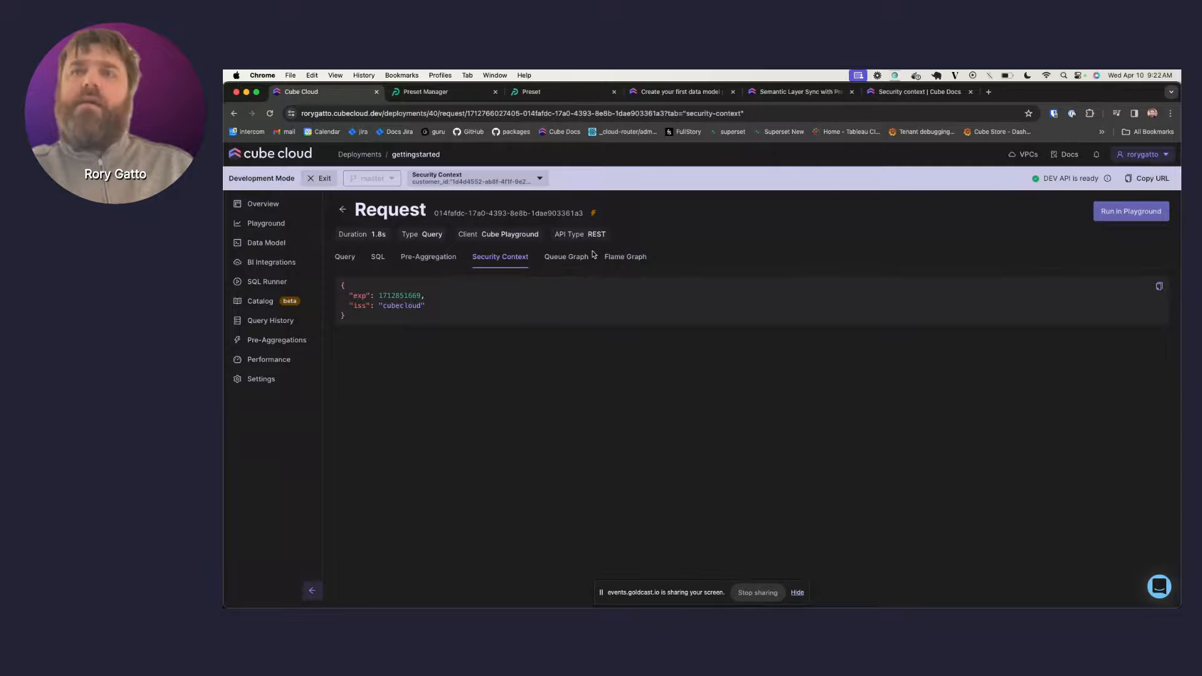
- Verify the Cube Store SQL reads from the orders main pre-aggregation table
{"action": "left_click", "coordinate": [443, 257]}
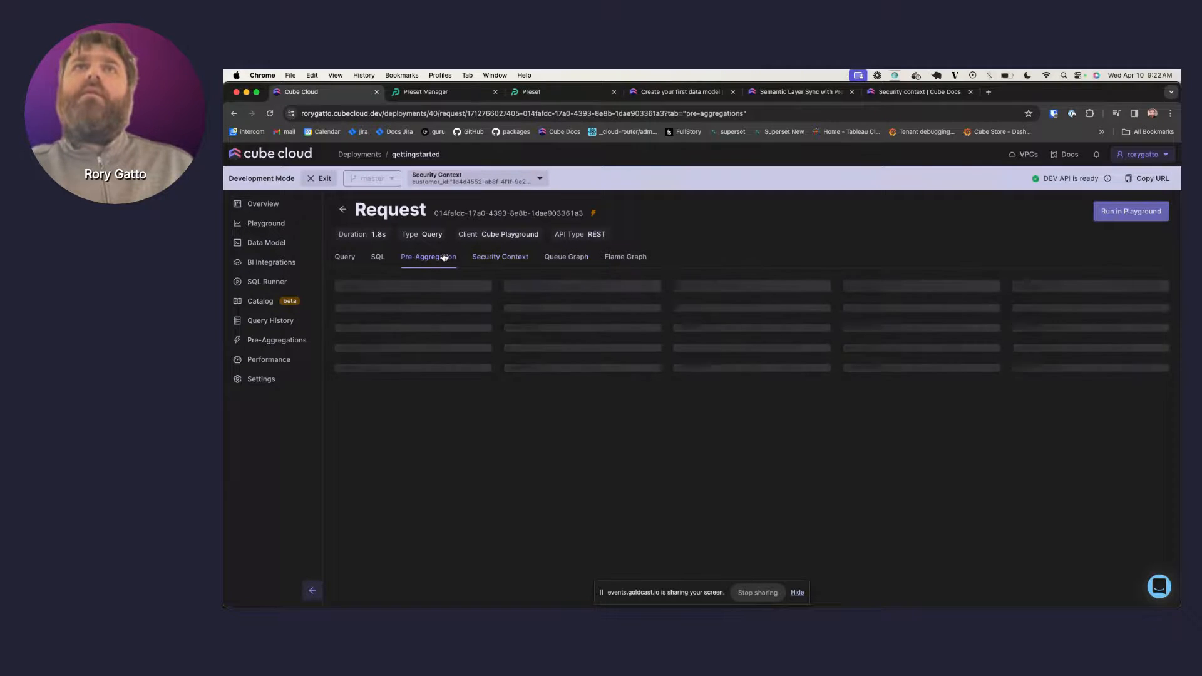
{"action": "left_click", "coordinate": [376, 258]}
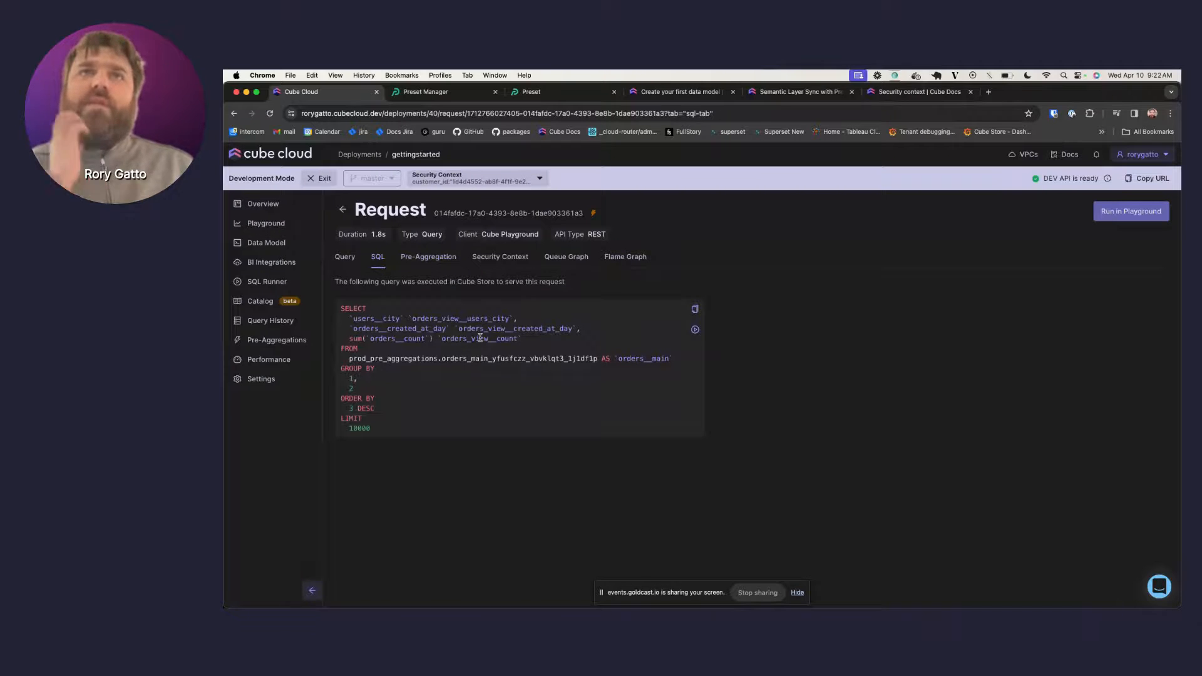
{"action": "triple_click", "coordinate": [383, 356]}
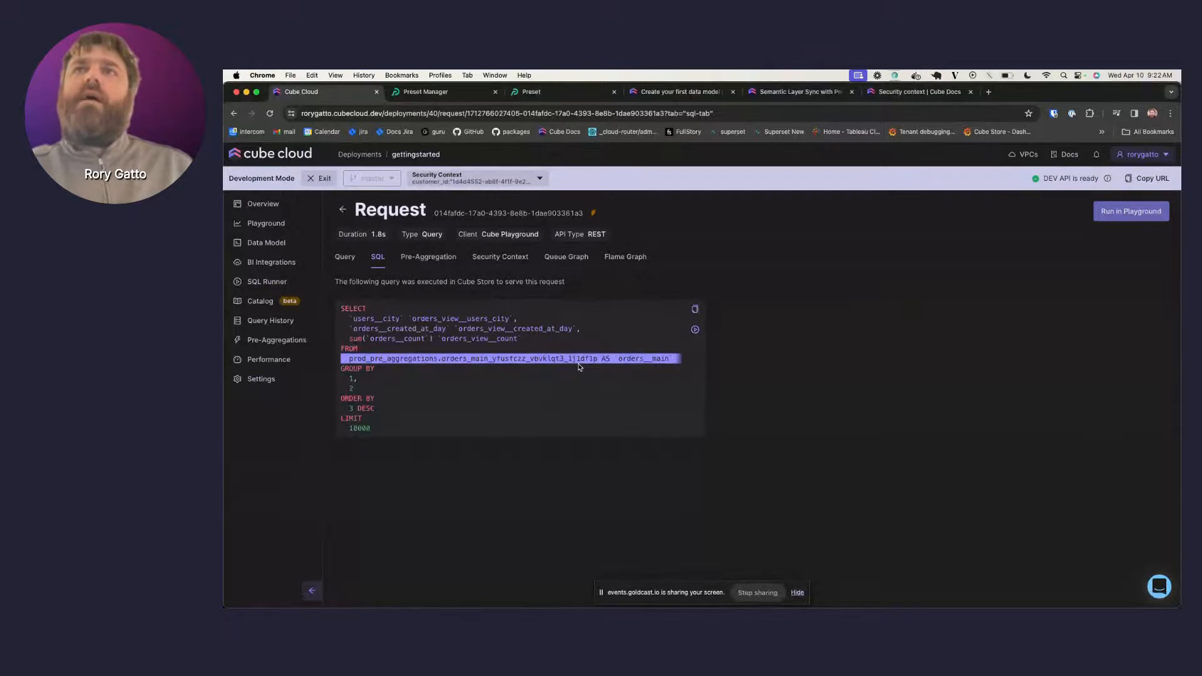
{"action": "left_click", "coordinate": [425, 256]}
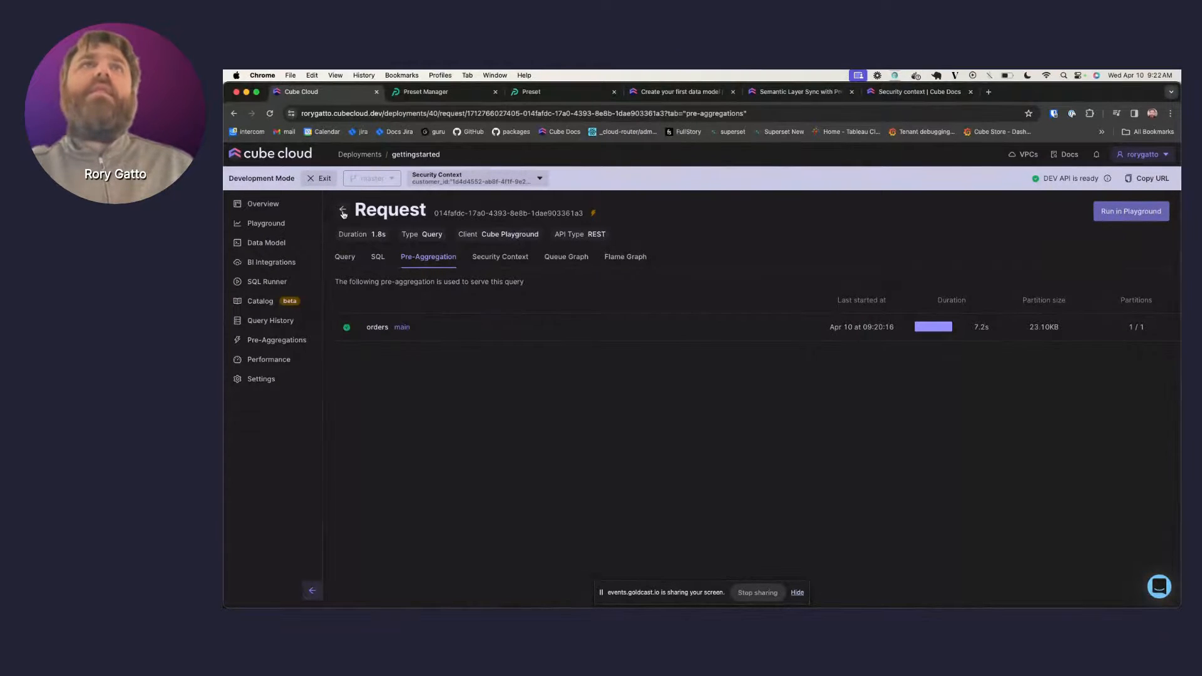
- Go back to Query History, then return to the Playground showing Query 2
{"action": "left_click", "coordinate": [343, 211]}
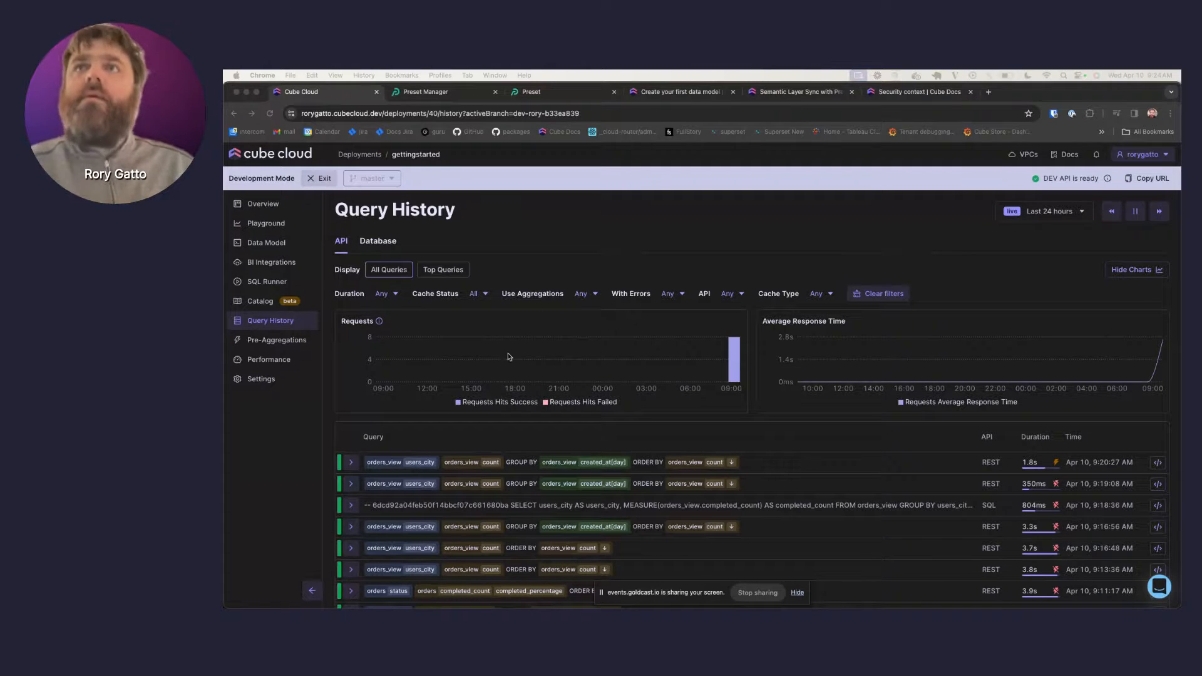
{"action": "scroll", "coordinate": [510, 356], "scroll_direction": "down", "scroll_amount": 1}
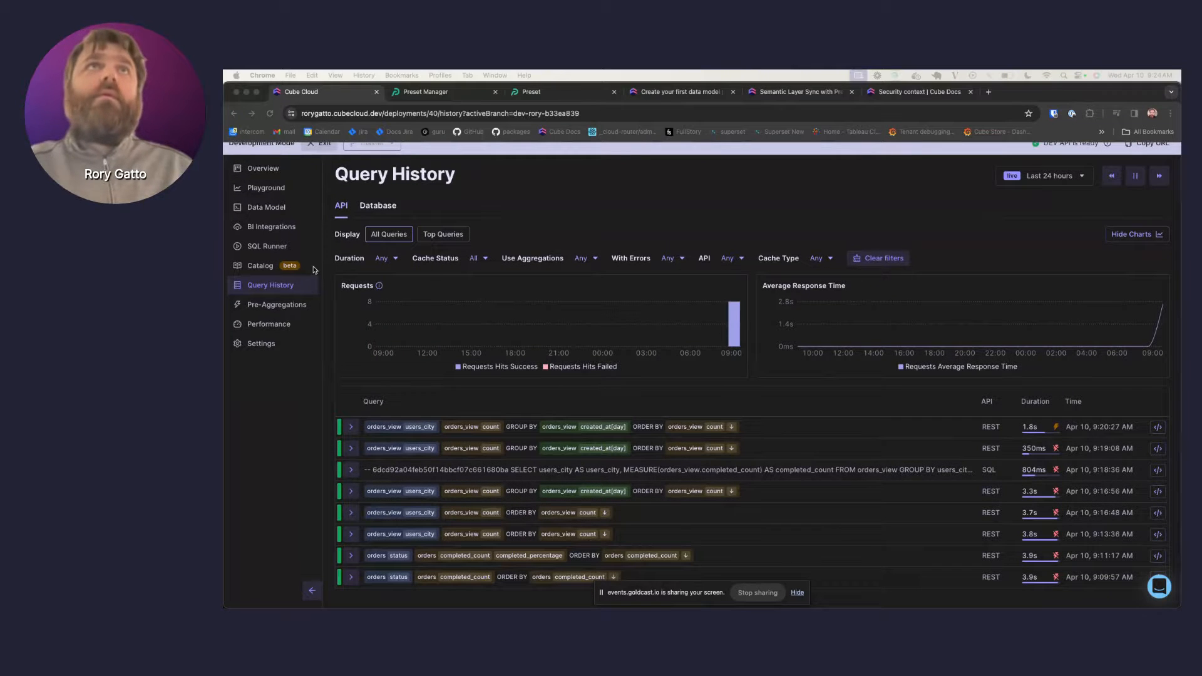
{"action": "left_click", "coordinate": [281, 191]}
{"action": "left_click", "coordinate": [281, 191]}
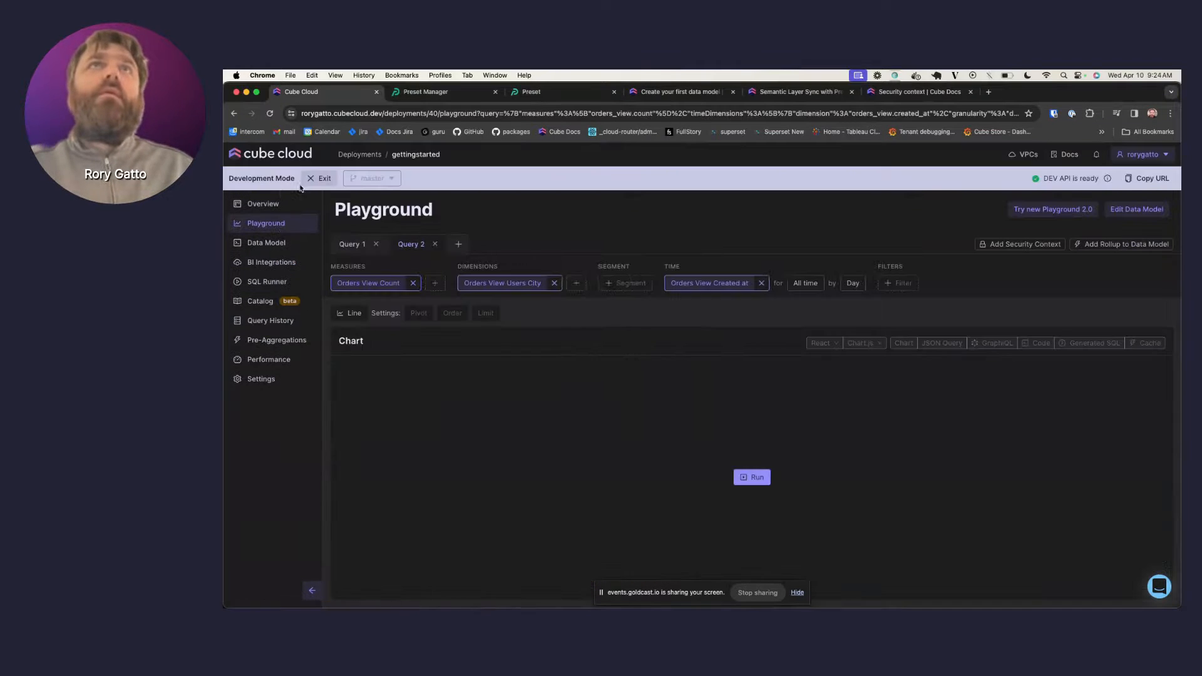